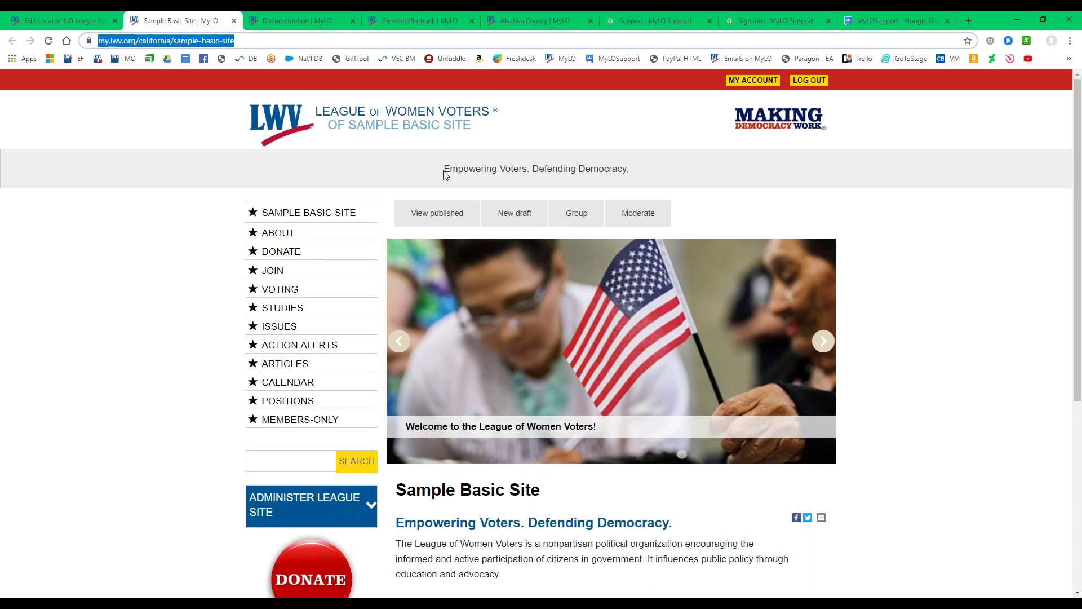
# Compare the live homepage tagline with the Home Page and Internal Pages Callout fields on the edit form.
pyautogui.moveTo(444, 172); pyautogui.dragTo(790, 168)
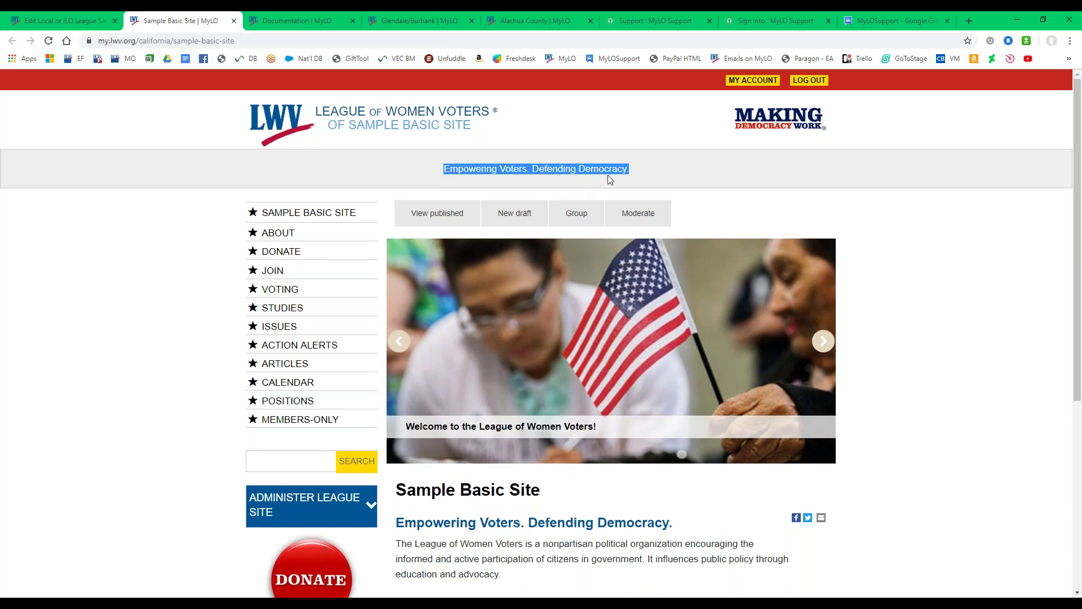
pyautogui.click(634, 172)
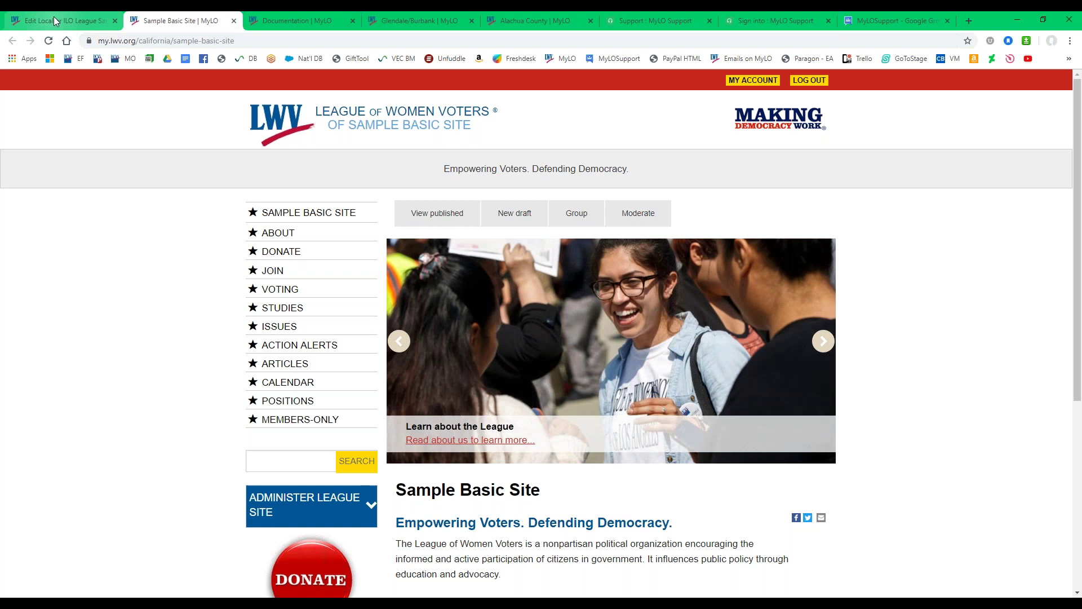
pyautogui.click(53, 19)
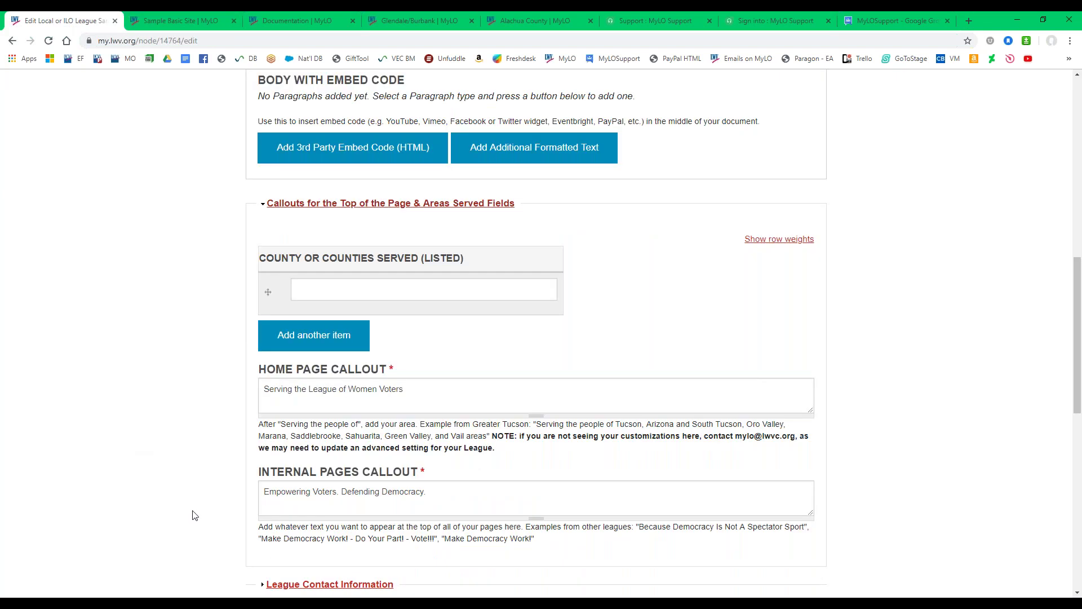
pyautogui.moveTo(431, 492); pyautogui.dragTo(222, 495)
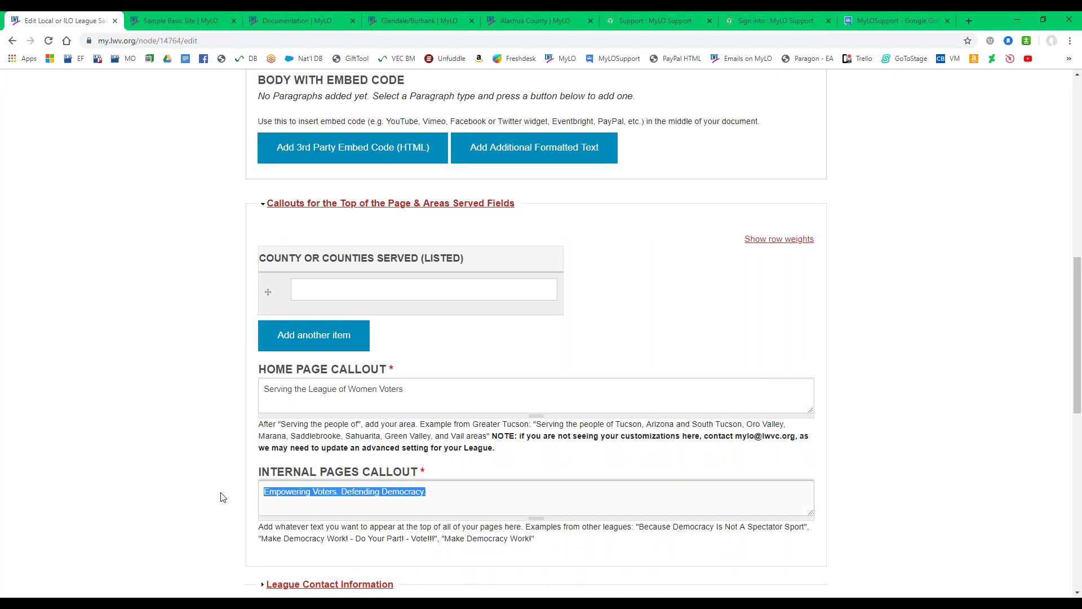
pyautogui.moveTo(496, 449); pyautogui.dragTo(494, 440)
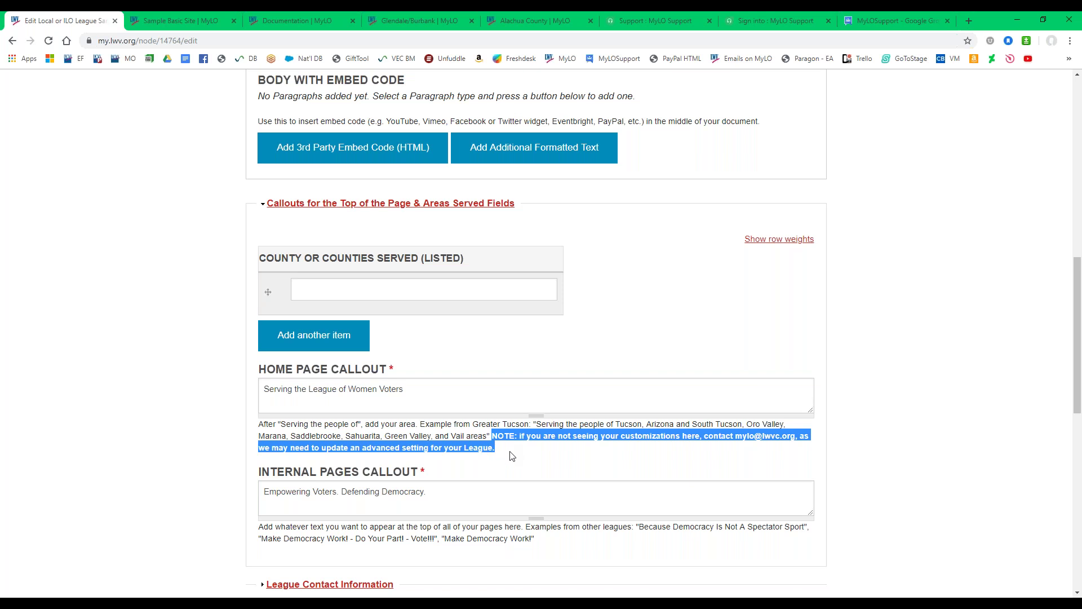
pyautogui.click(527, 454)
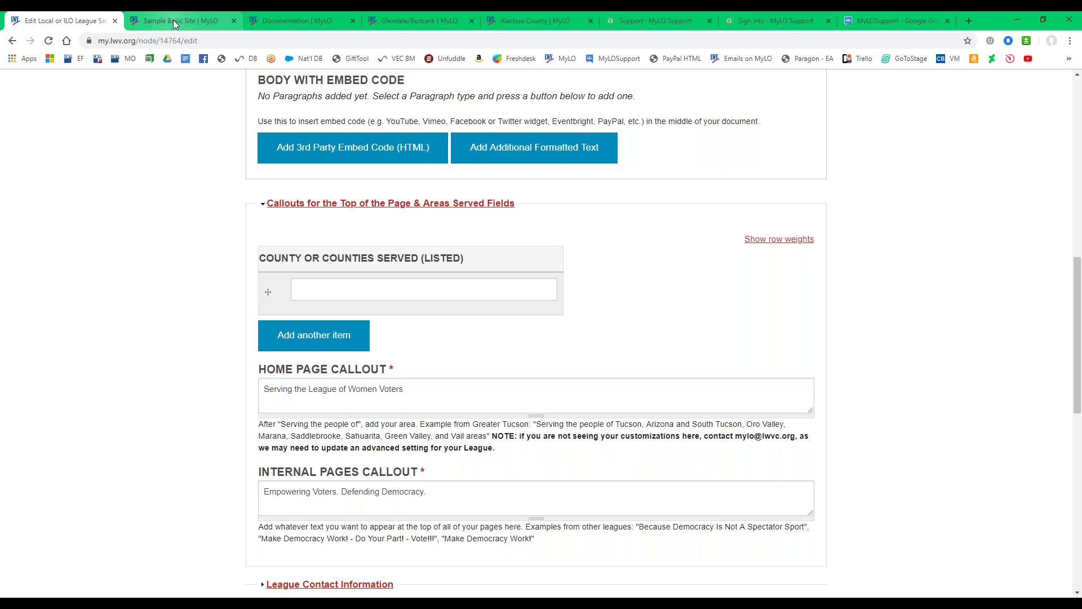
pyautogui.moveTo(262, 389); pyautogui.dragTo(438, 393)
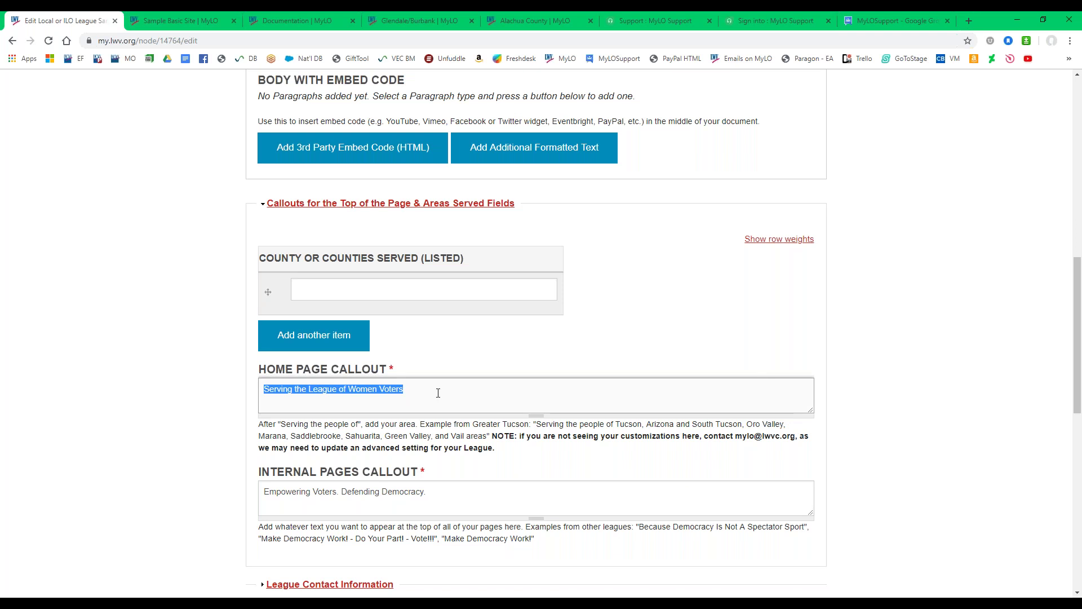
pyautogui.click(164, 19)
pyautogui.moveTo(443, 172); pyautogui.dragTo(652, 174)
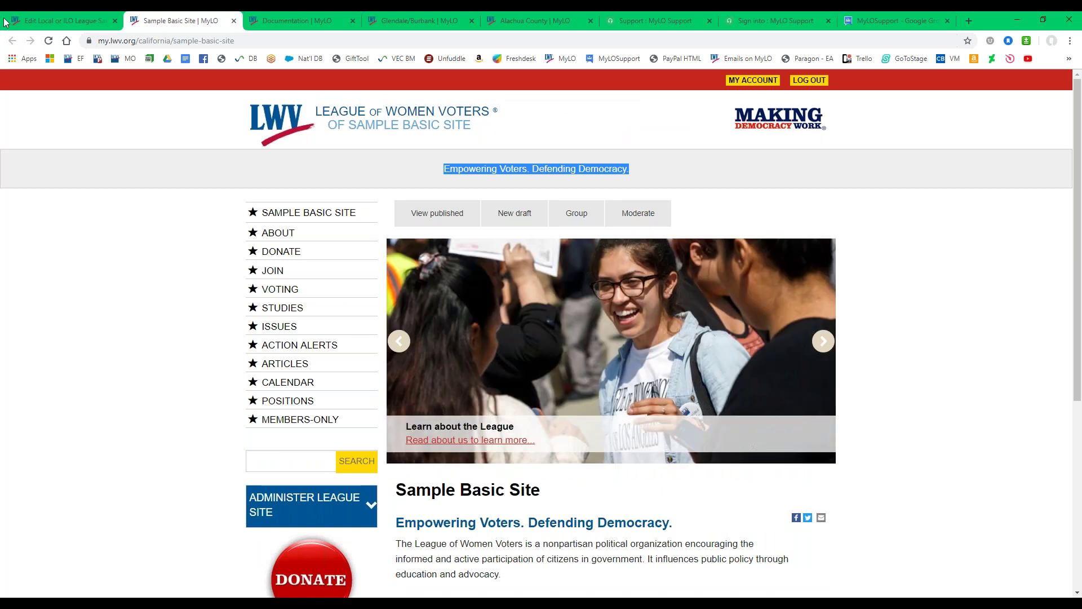
pyautogui.hotkey('ctrl', 'pageup')
pyautogui.moveTo(507, 449); pyautogui.dragTo(491, 436)
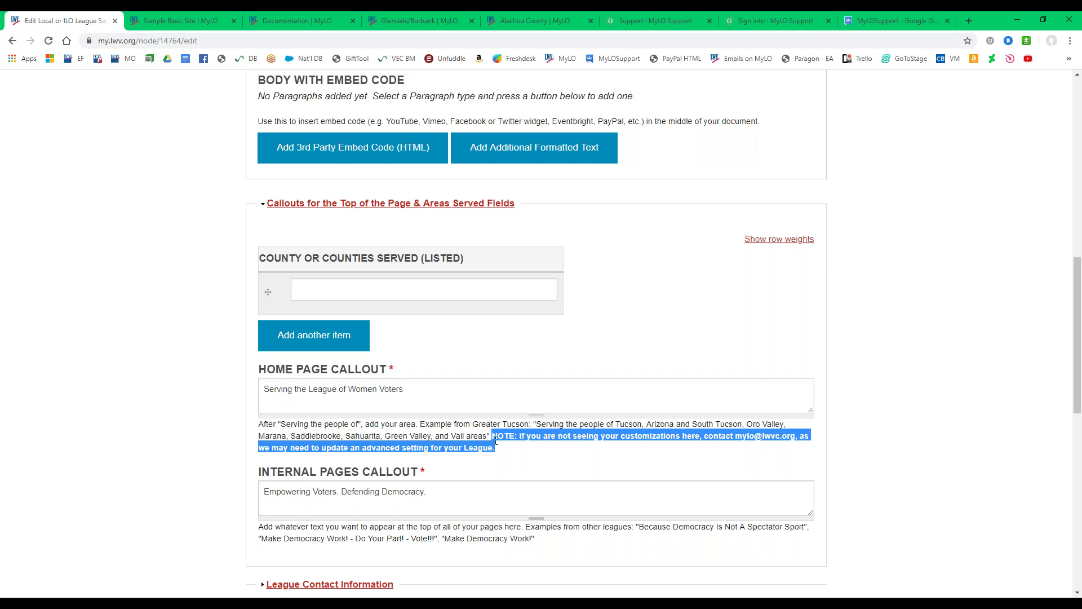
# Scroll past the Home Page Callout and expand the League Contact Information section.
pyautogui.scroll(-1, 182, 434)
pyautogui.scroll(-2, 186, 437)
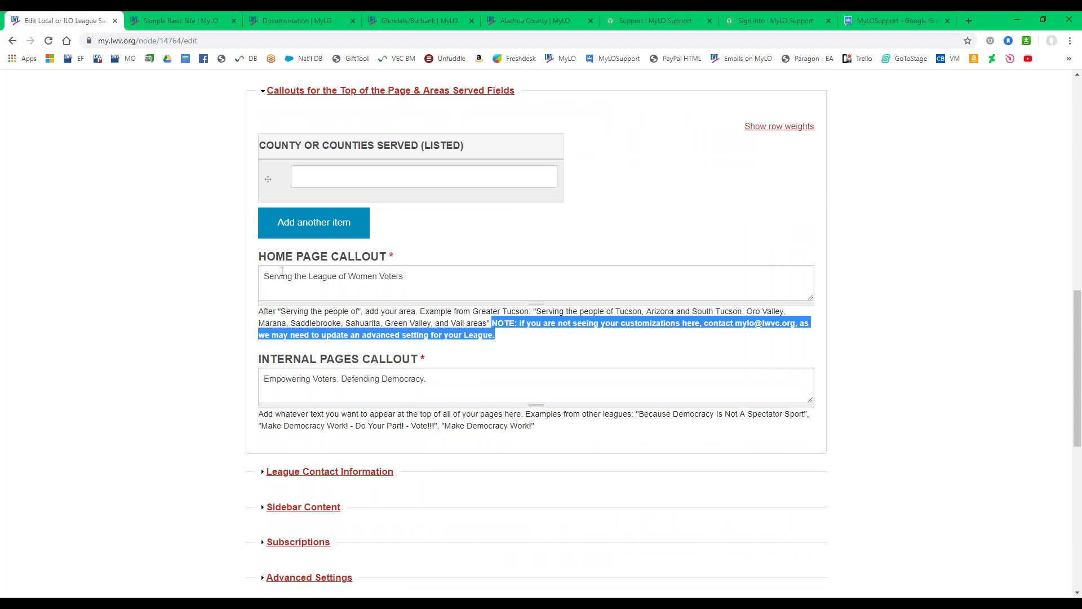
pyautogui.moveTo(261, 257); pyautogui.dragTo(490, 269)
pyautogui.click(428, 364)
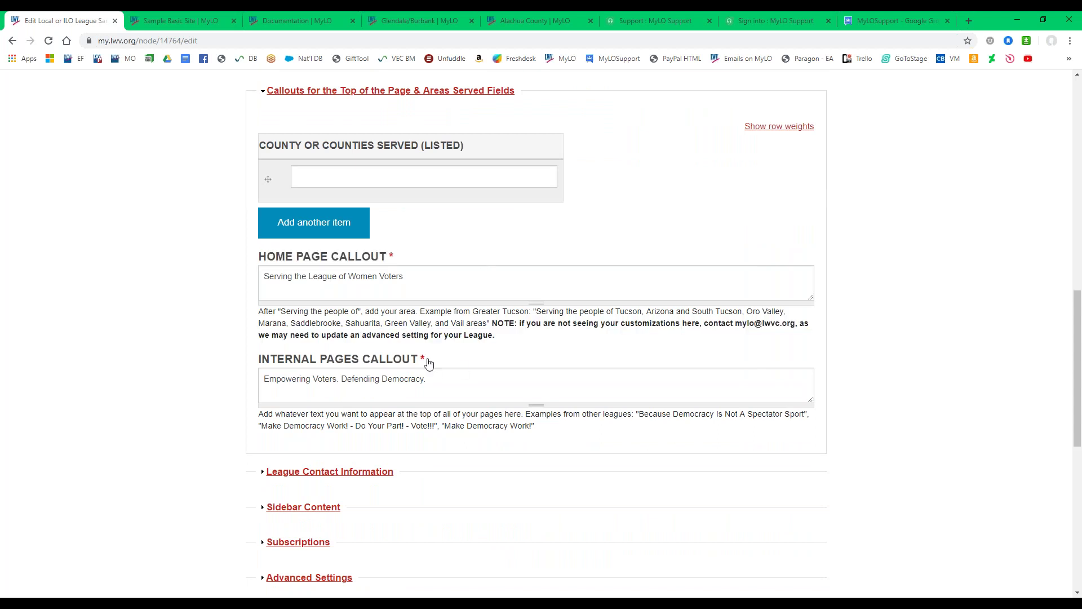
pyautogui.moveTo(429, 363); pyautogui.dragTo(216, 370)
pyautogui.scroll(-2, 216, 369)
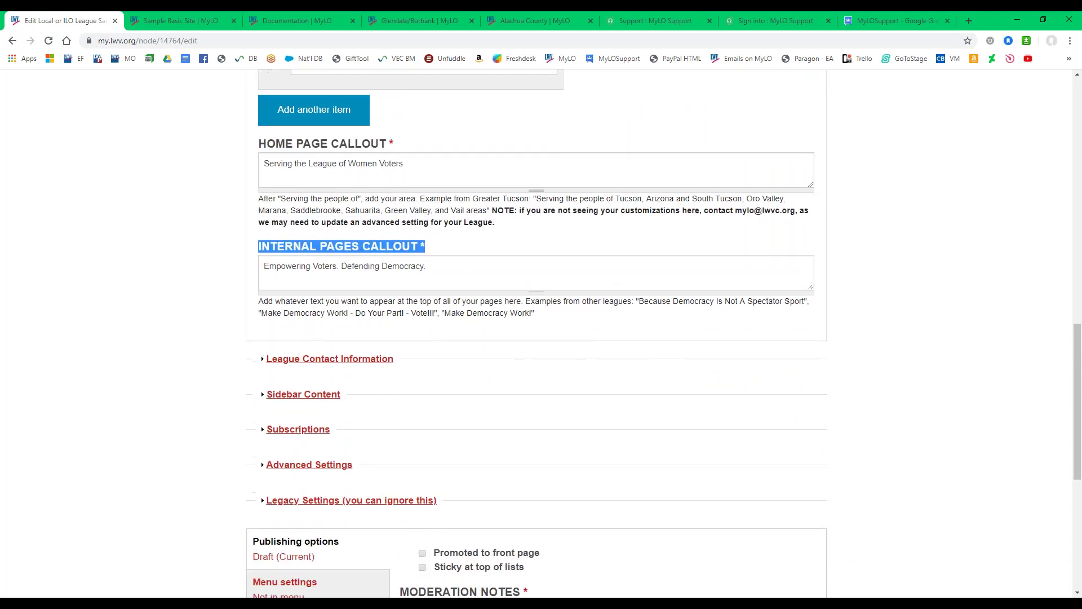
pyautogui.click(314, 360)
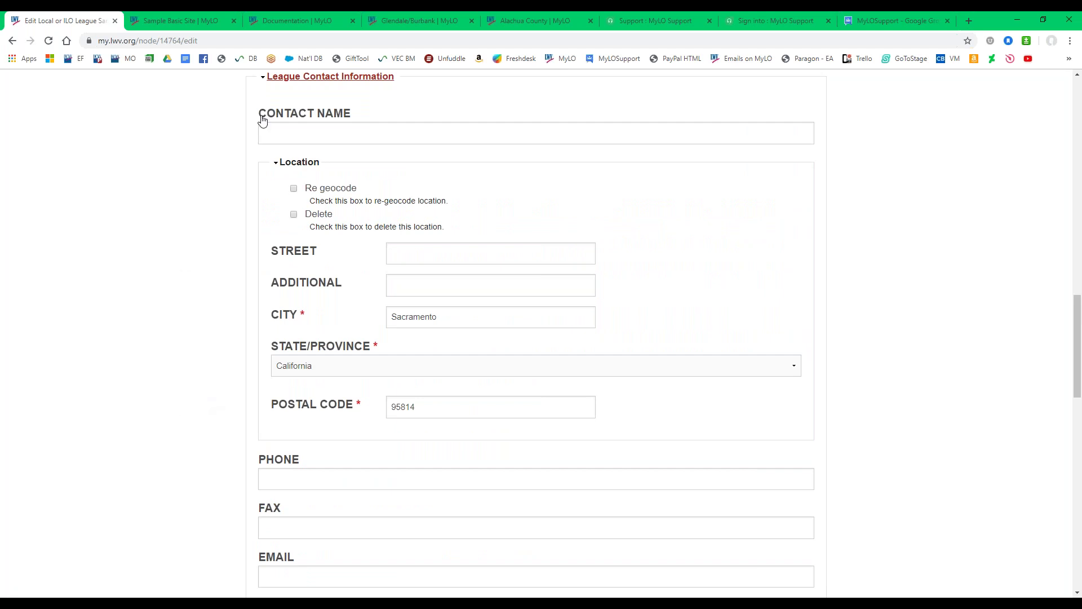
# Check the league name, city and postal code shown in the live site's footer.
pyautogui.click(161, 21)
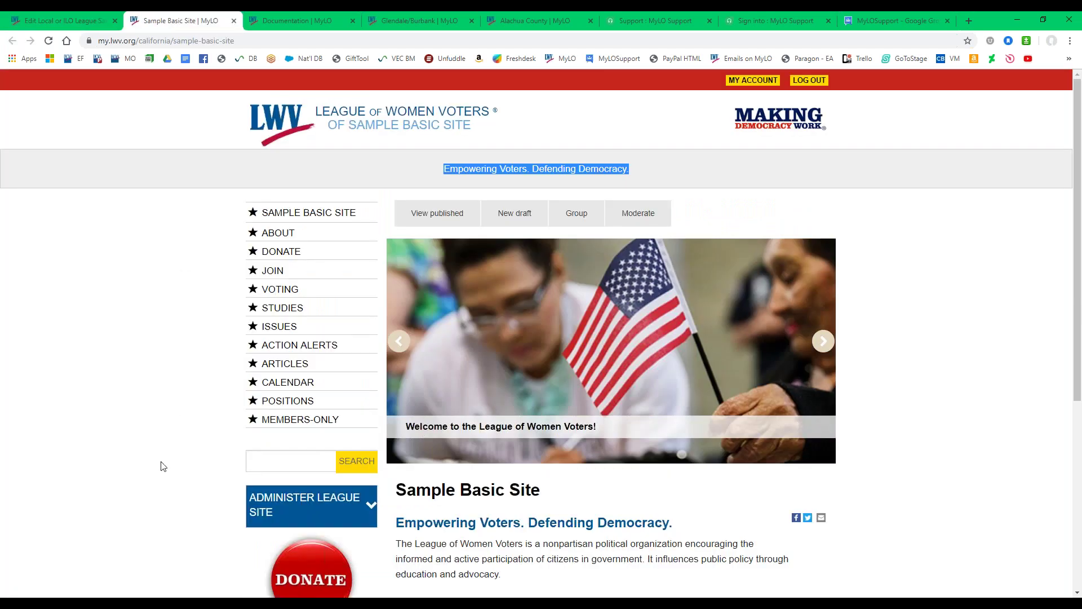
pyautogui.scroll(-5, 159, 464)
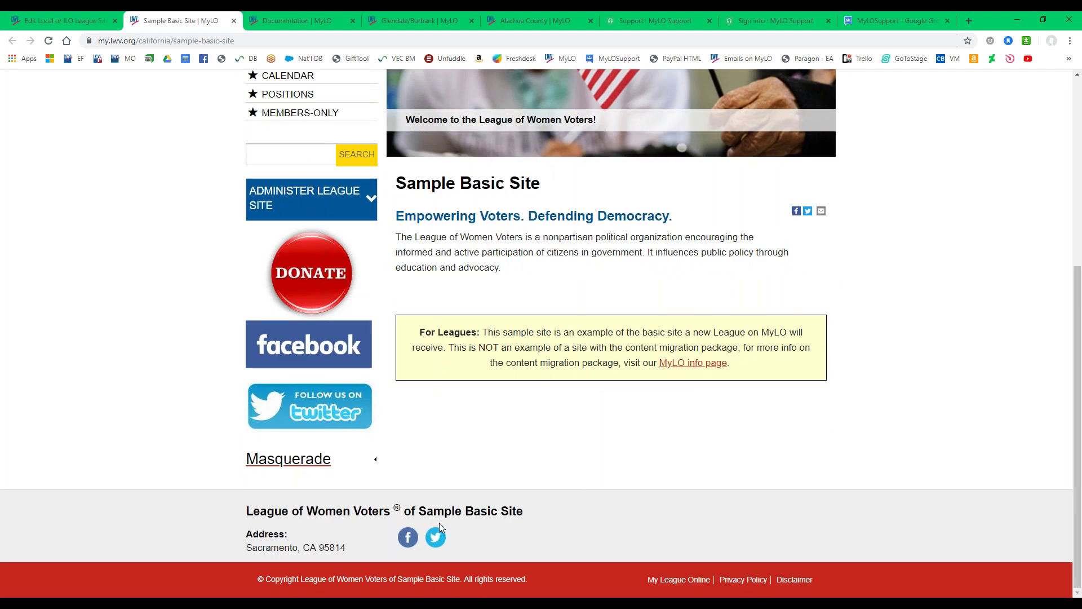
pyautogui.moveTo(545, 513); pyautogui.dragTo(225, 522)
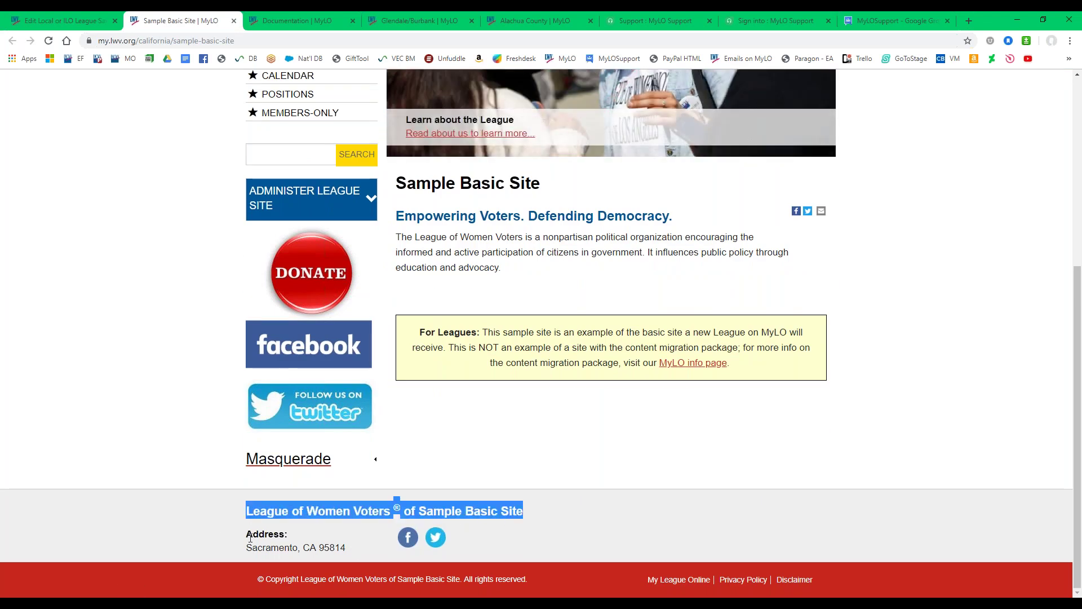
pyautogui.moveTo(246, 547); pyautogui.dragTo(349, 550)
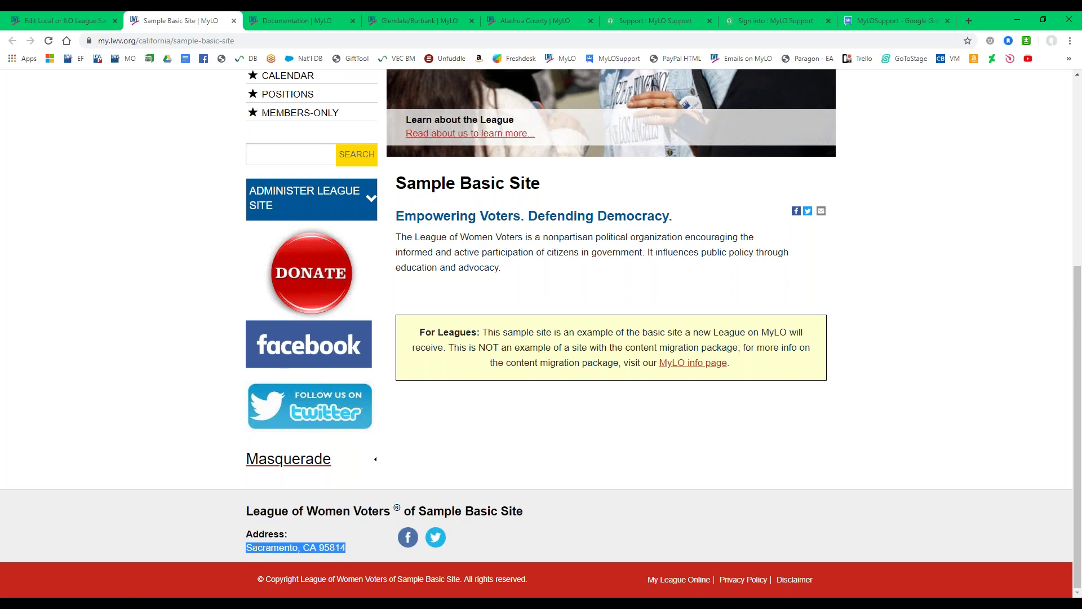
# Back on the edit form, tick Re geocode for the league's location.
pyautogui.click(49, 19)
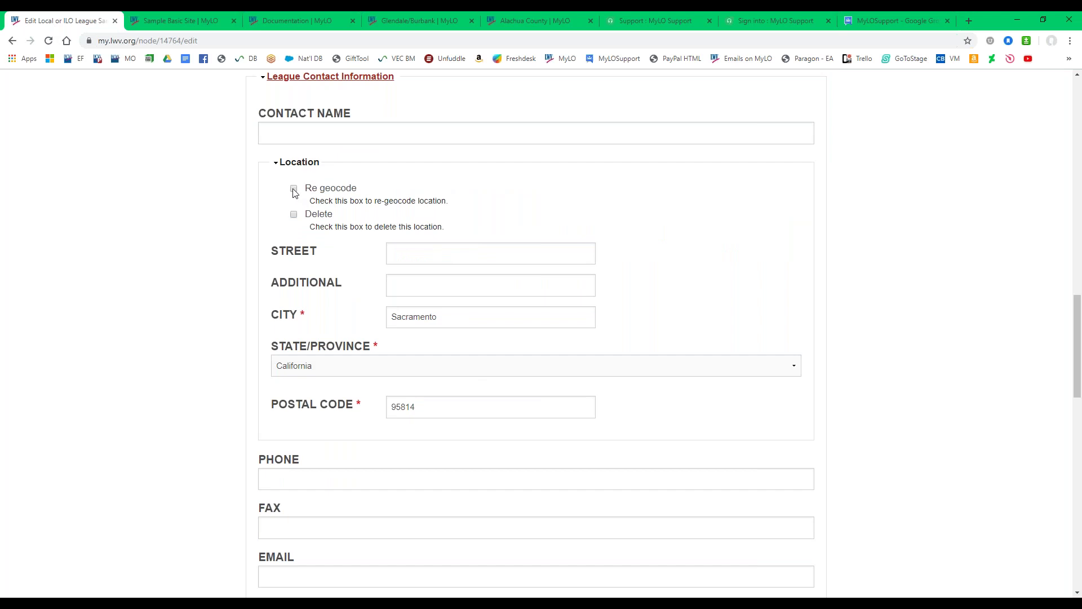
pyautogui.click(425, 256)
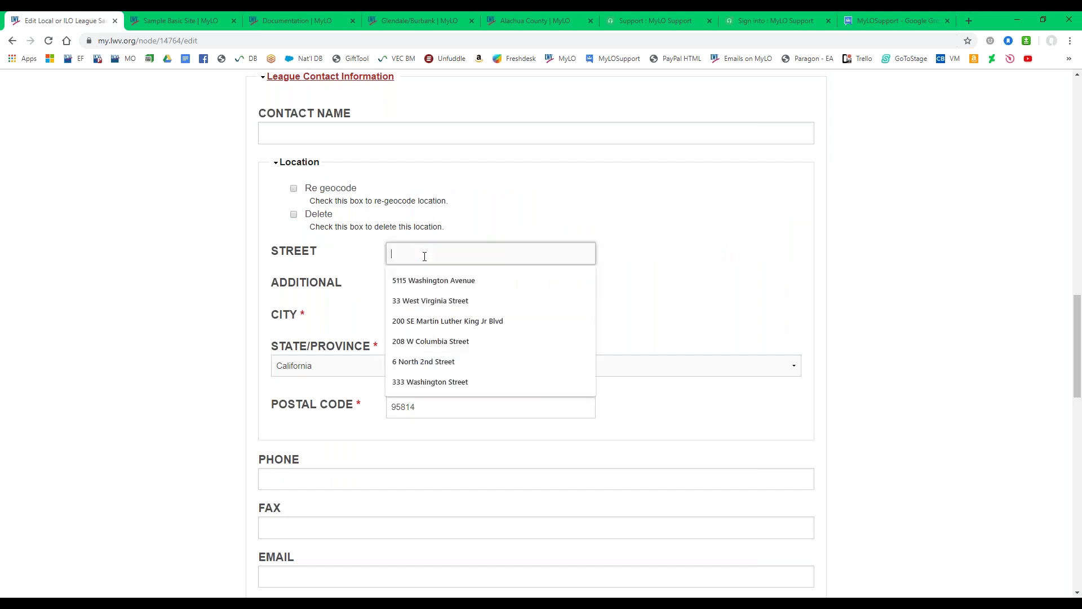
pyautogui.click(293, 189)
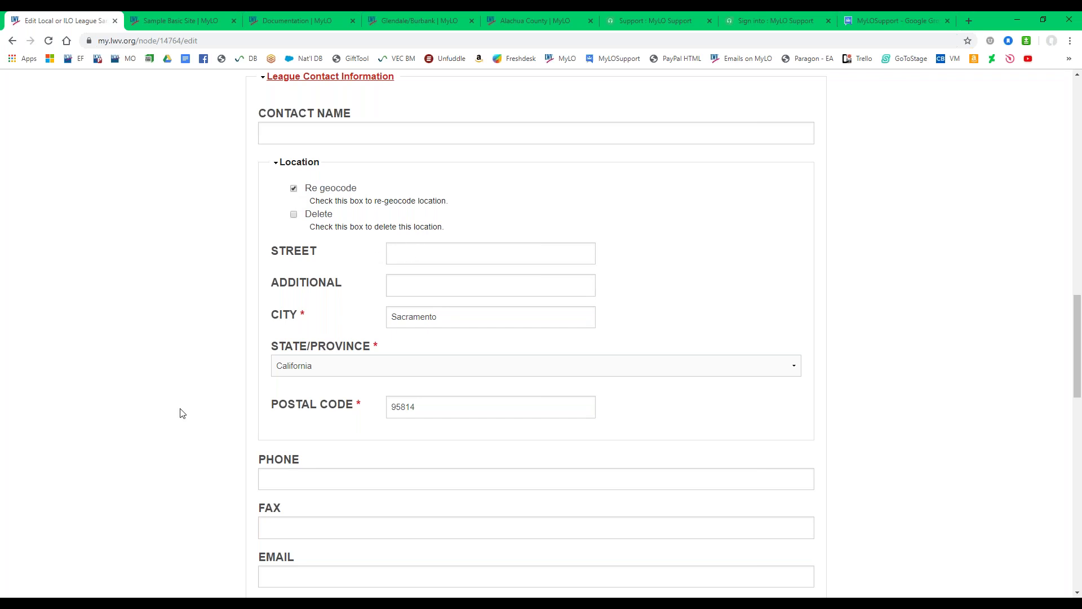
# Scroll the edit form down to the email field and footer social links, glancing at the live homepage.
pyautogui.scroll(-2, 180, 414)
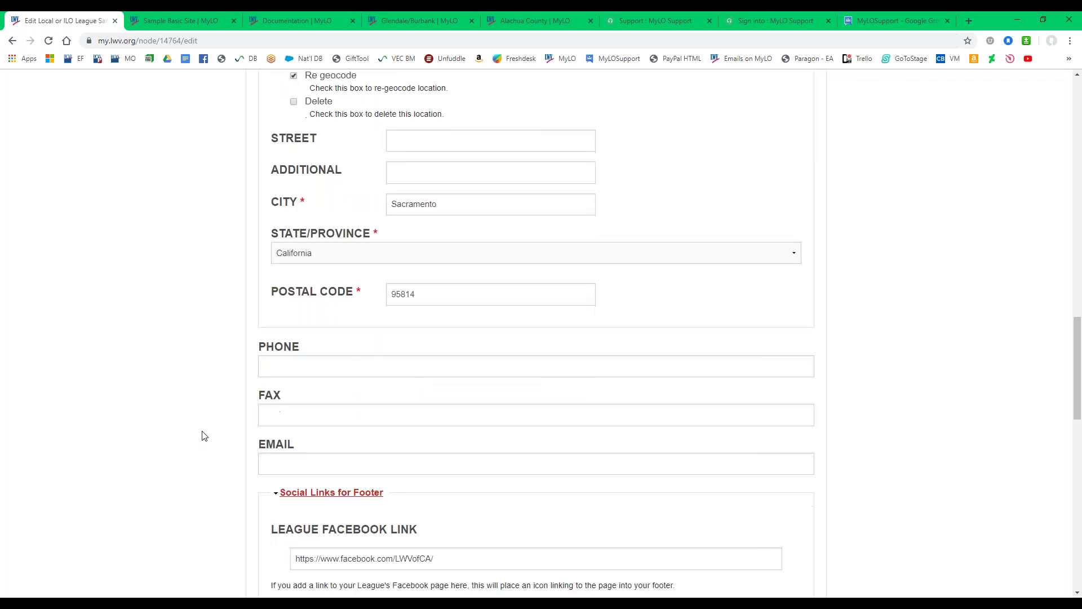
pyautogui.scroll(-2, 209, 448)
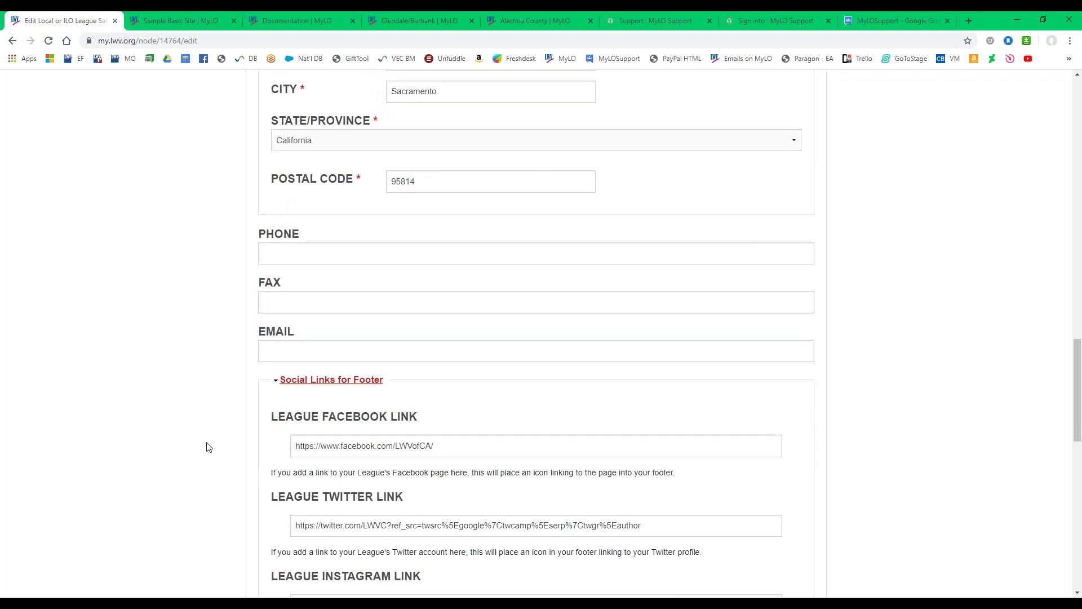
pyautogui.scroll(-2, 204, 389)
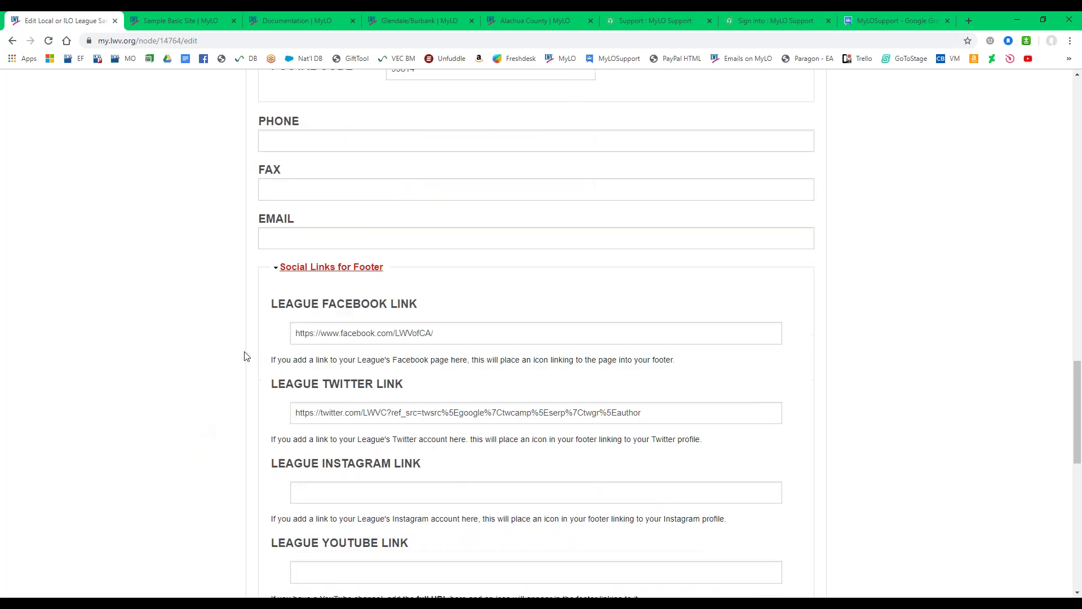
pyautogui.scroll(-1, 246, 359)
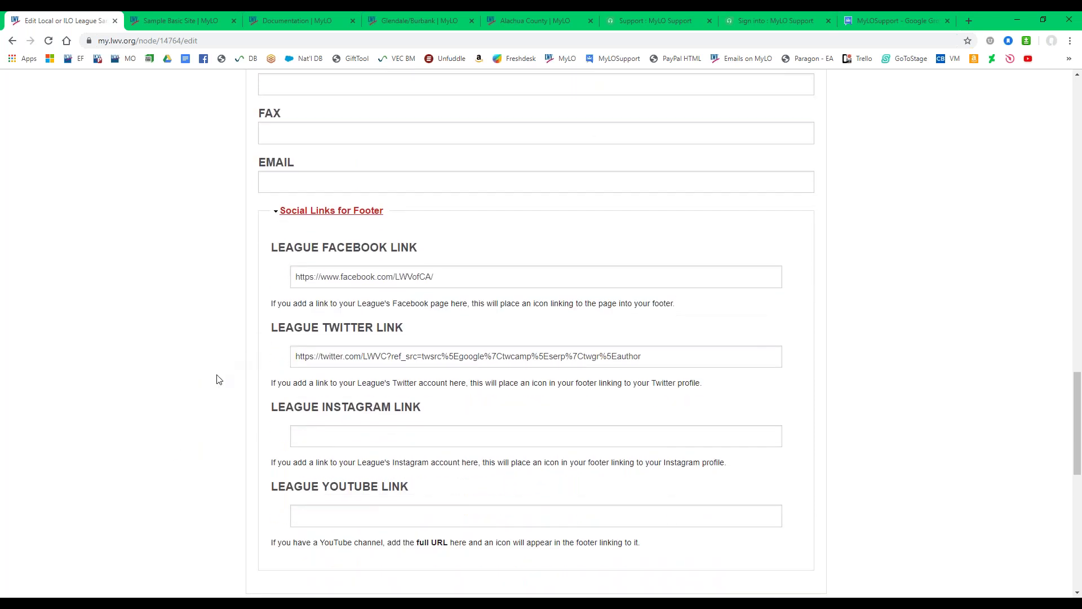
pyautogui.scroll(8, 213, 383)
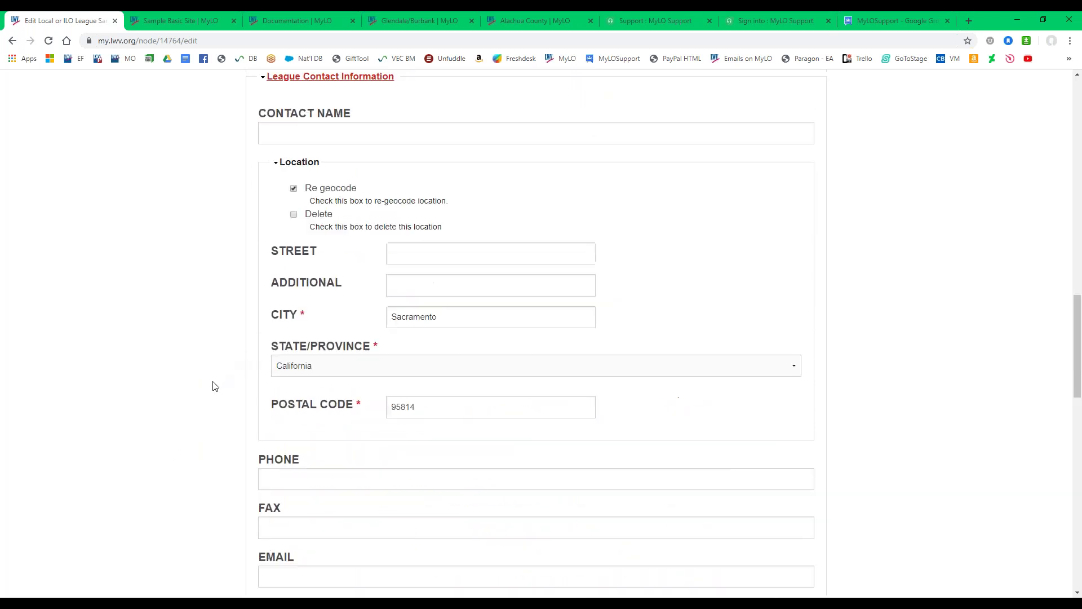
pyautogui.scroll(-6, 214, 355)
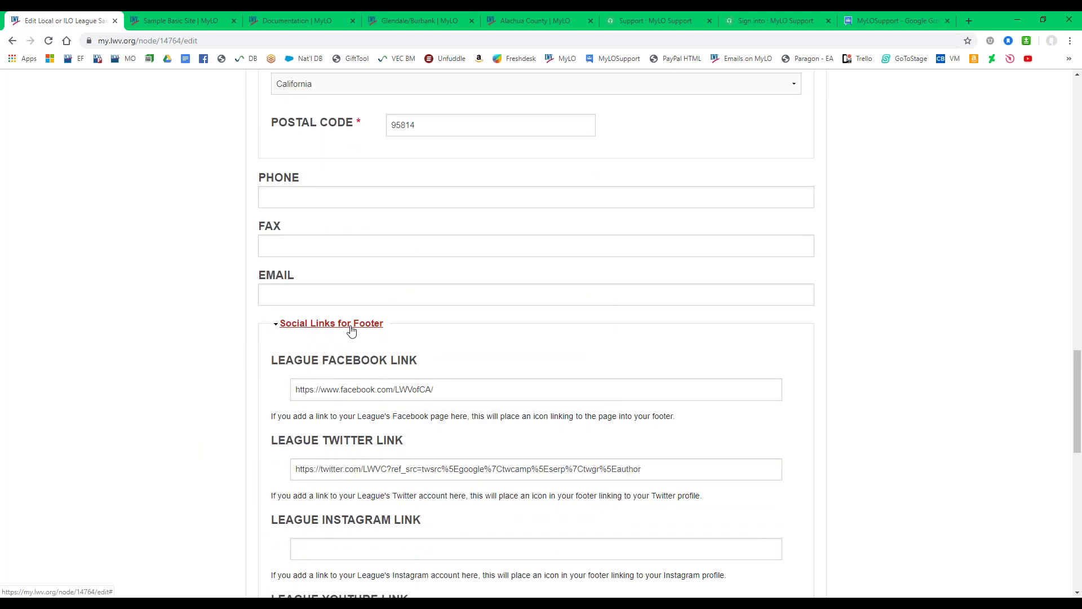
pyautogui.click(181, 19)
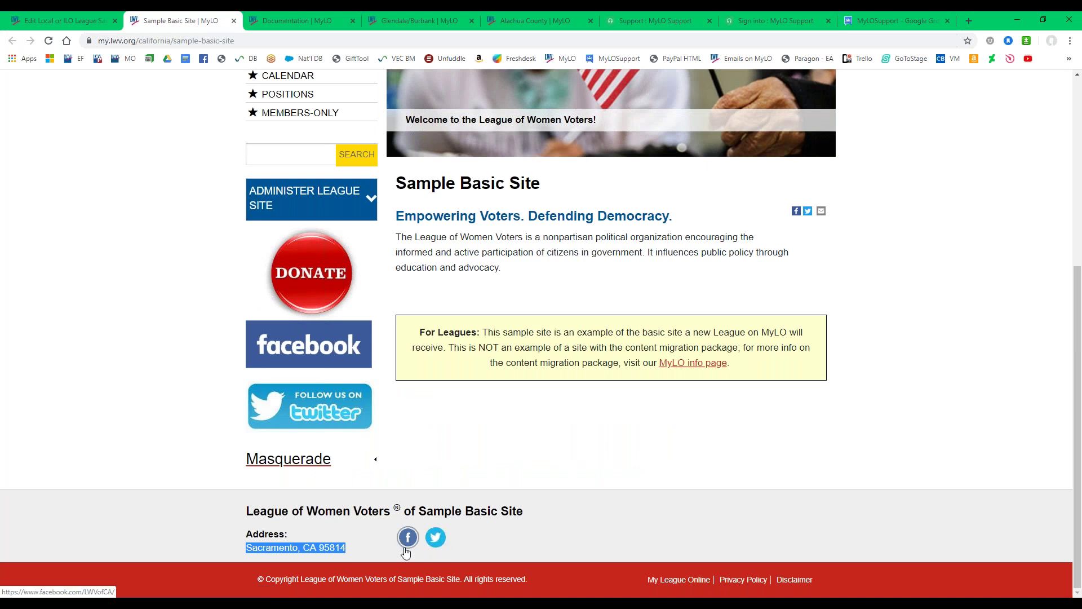
pyautogui.click(77, 25)
# Compare the footer social link settings with the live site's footer icons, then collapse Social Links for Footer.
pyautogui.scroll(-2, 183, 343)
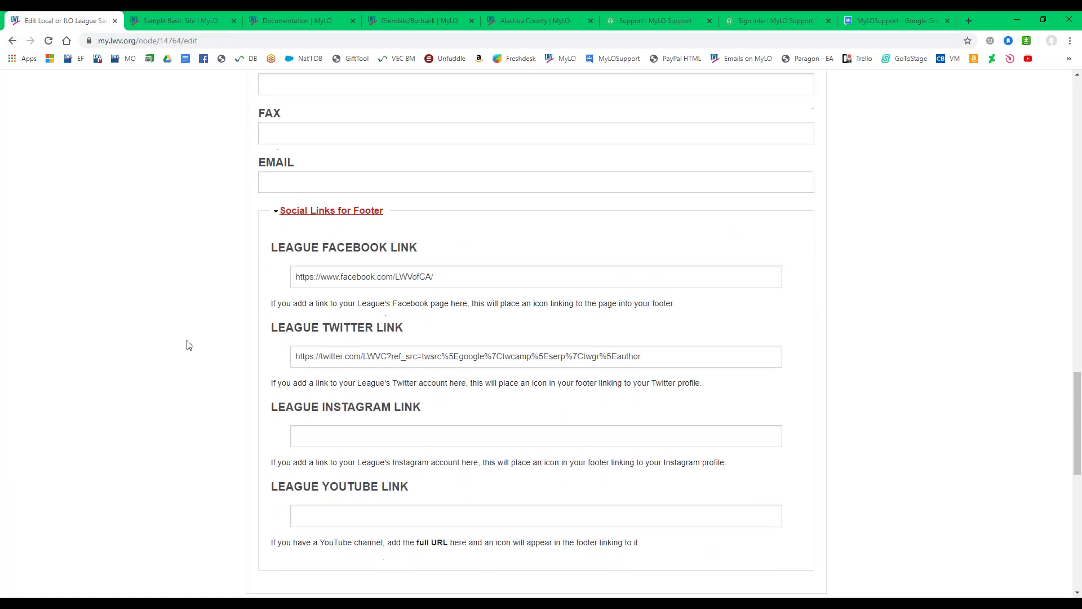
pyautogui.scroll(-1, 189, 345)
pyautogui.moveTo(323, 194); pyautogui.dragTo(418, 200)
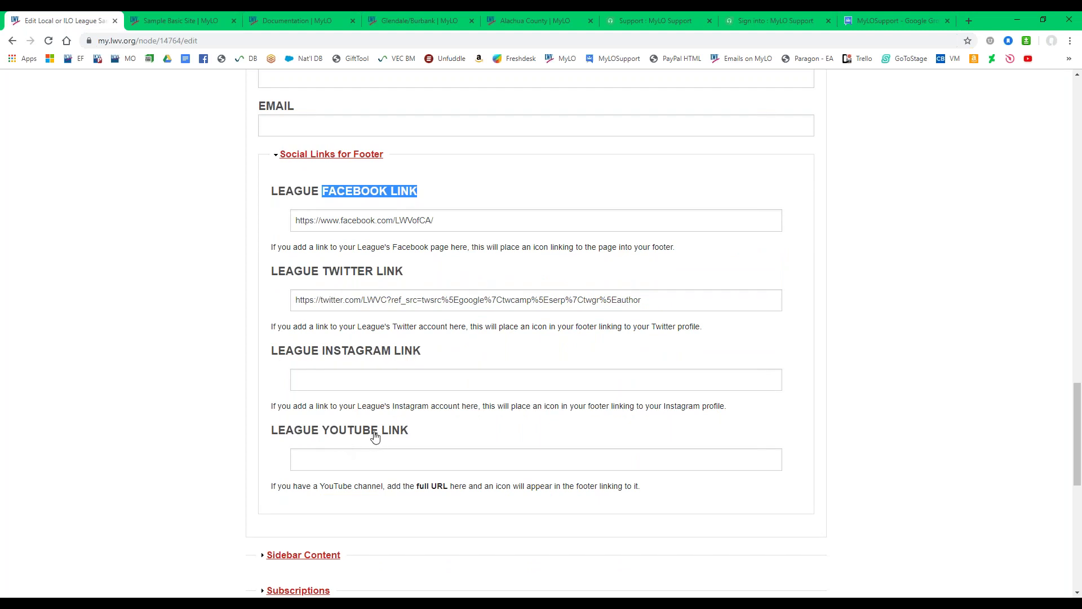
pyautogui.click(175, 15)
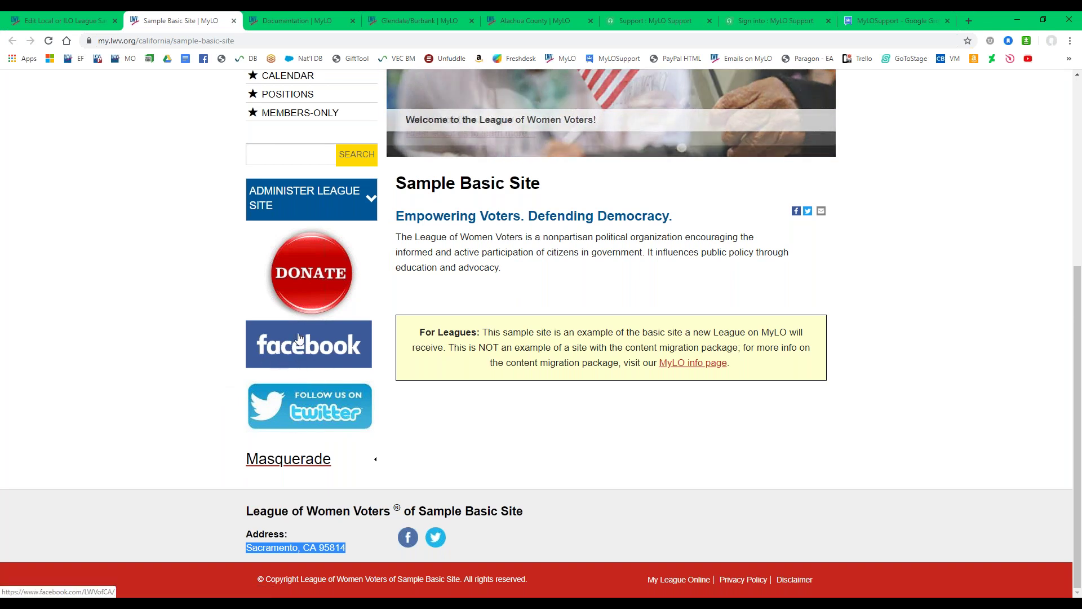
pyautogui.hotkey('ctrl', 'pageup')
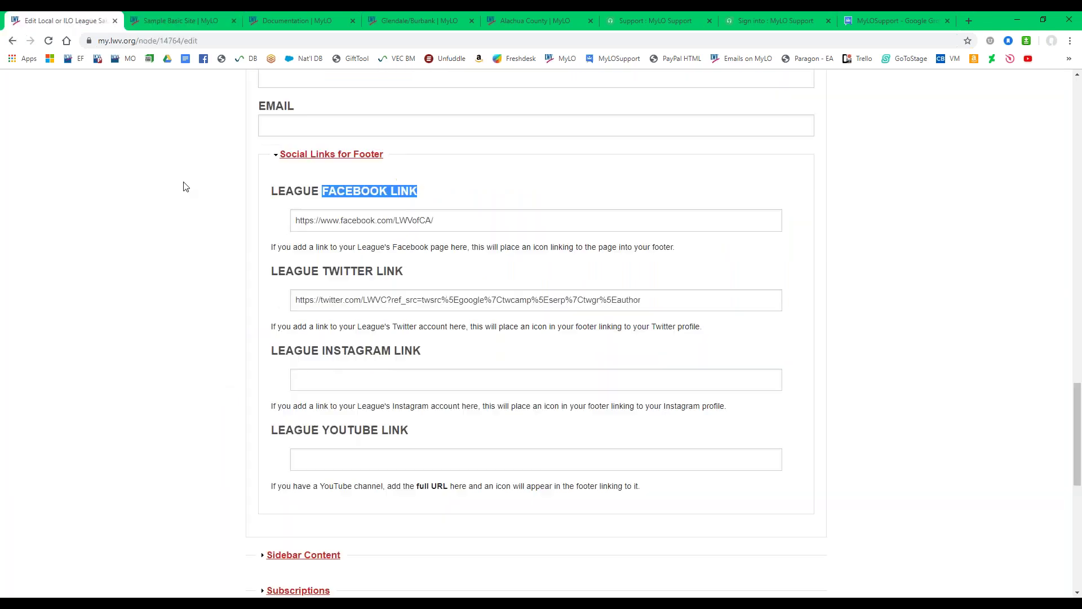
pyautogui.scroll(-2, 206, 398)
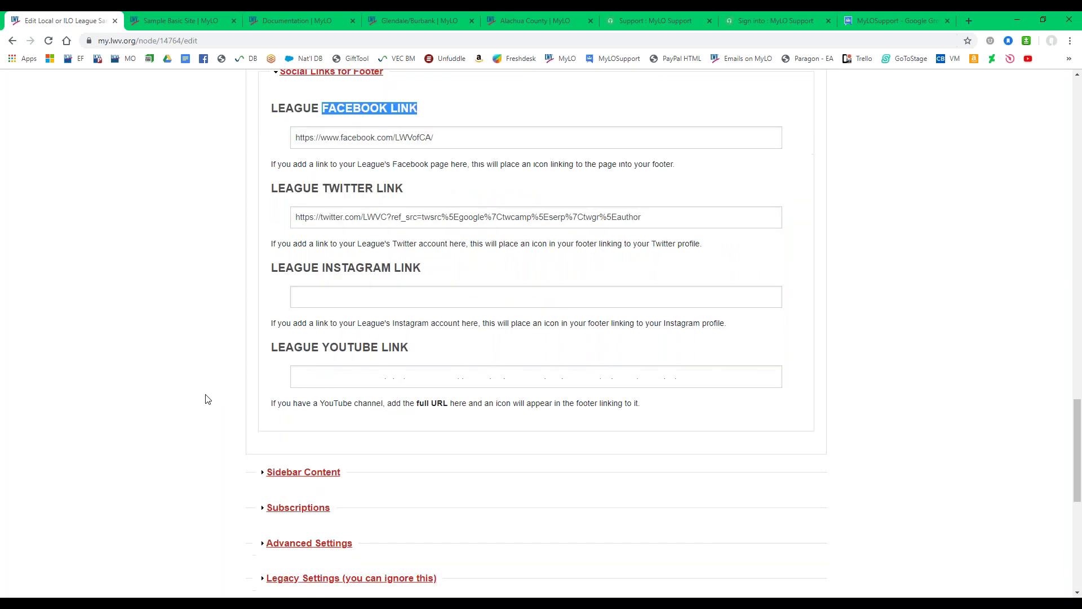
pyautogui.scroll(2, 206, 398)
pyautogui.click(329, 157)
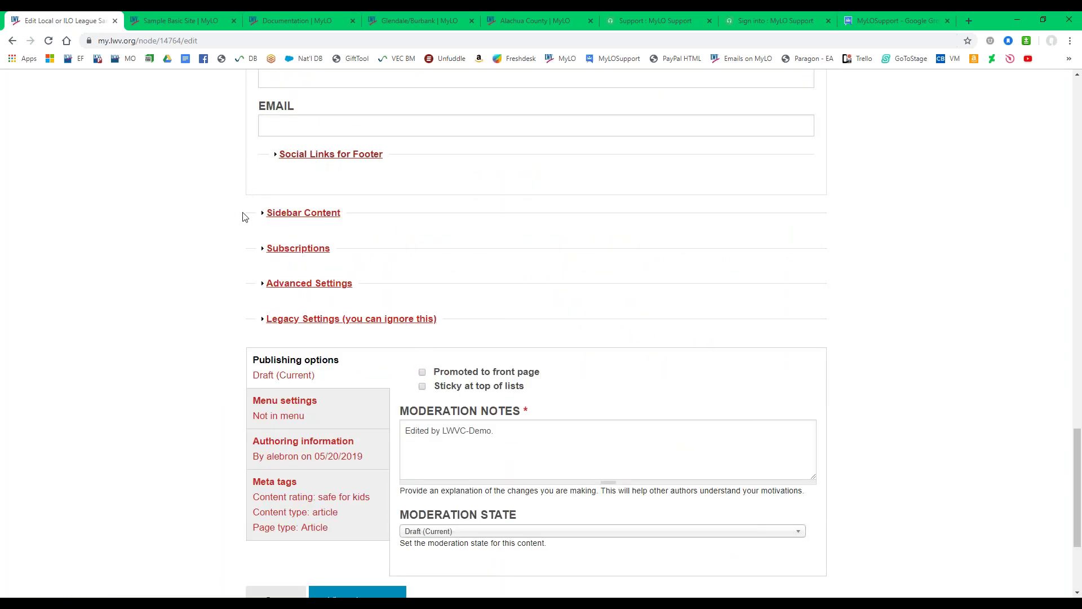
# Expand Sidebar Content and review the sidebar logos on the live homepage and Donate page.
pyautogui.click(299, 216)
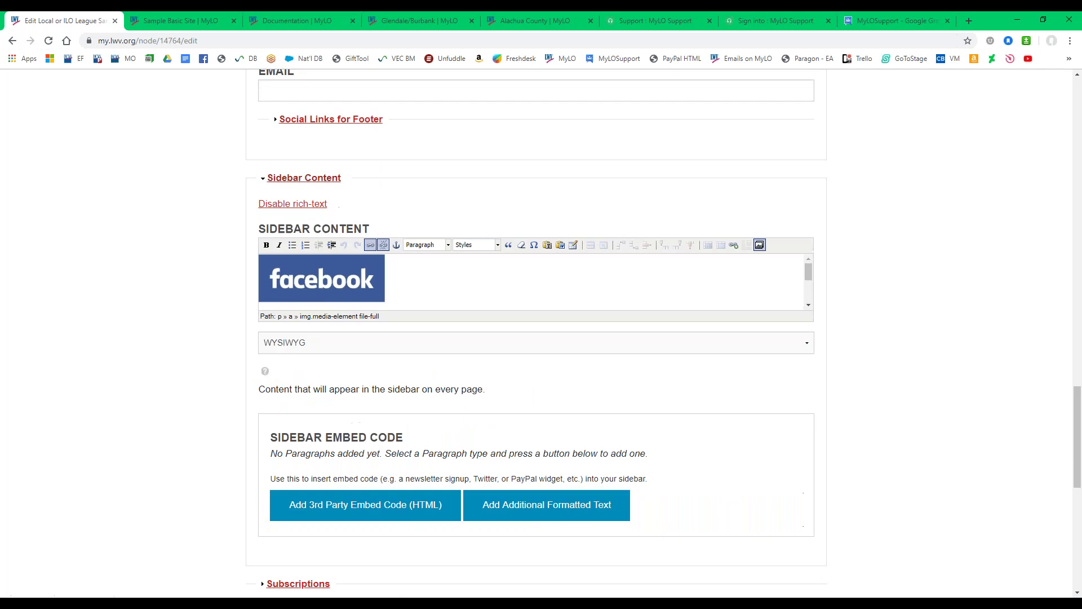
pyautogui.click(171, 19)
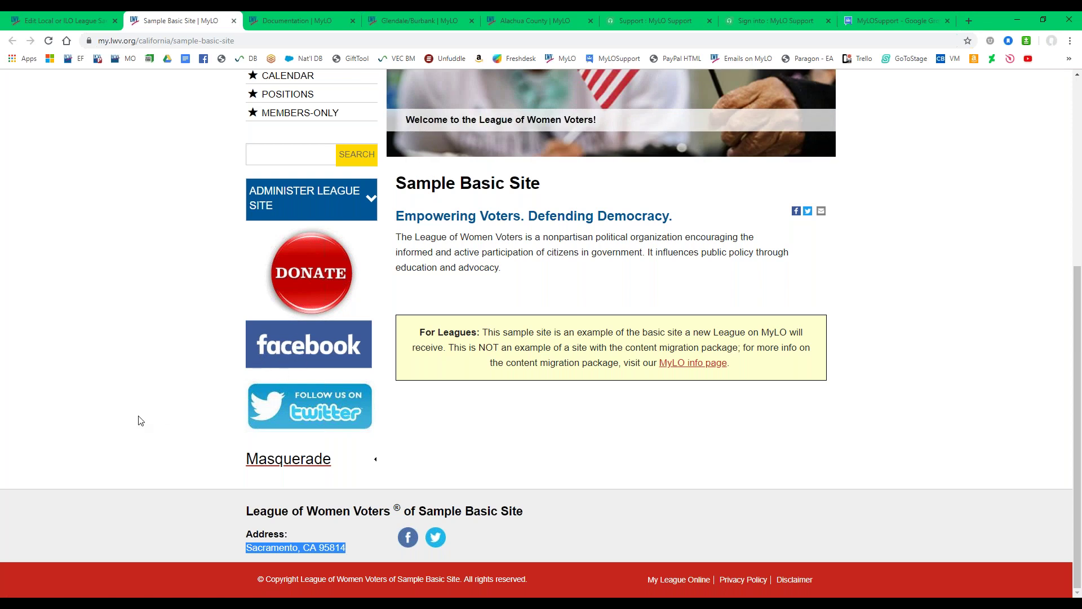
pyautogui.scroll(1, 146, 424)
pyautogui.scroll(2, 164, 406)
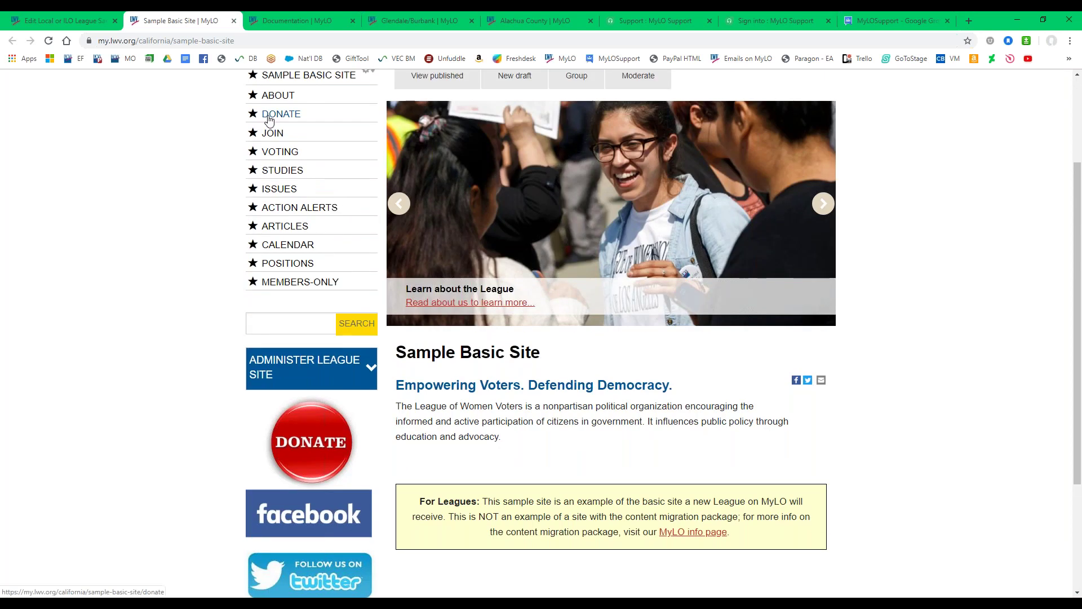
pyautogui.click(276, 116)
pyautogui.scroll(-3, 237, 304)
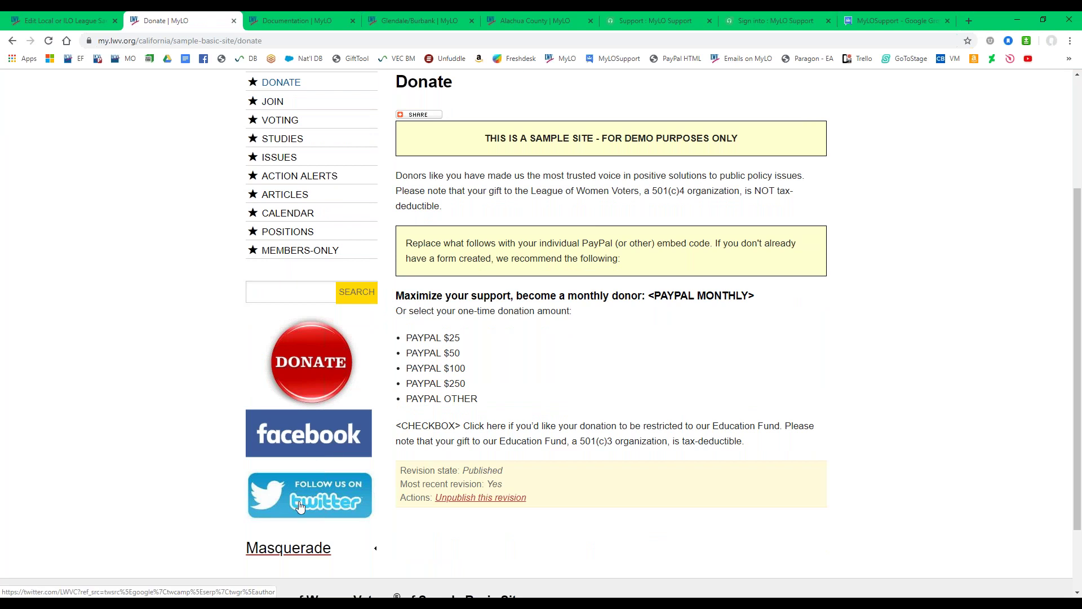
pyautogui.scroll(3, 265, 434)
pyautogui.click(282, 213)
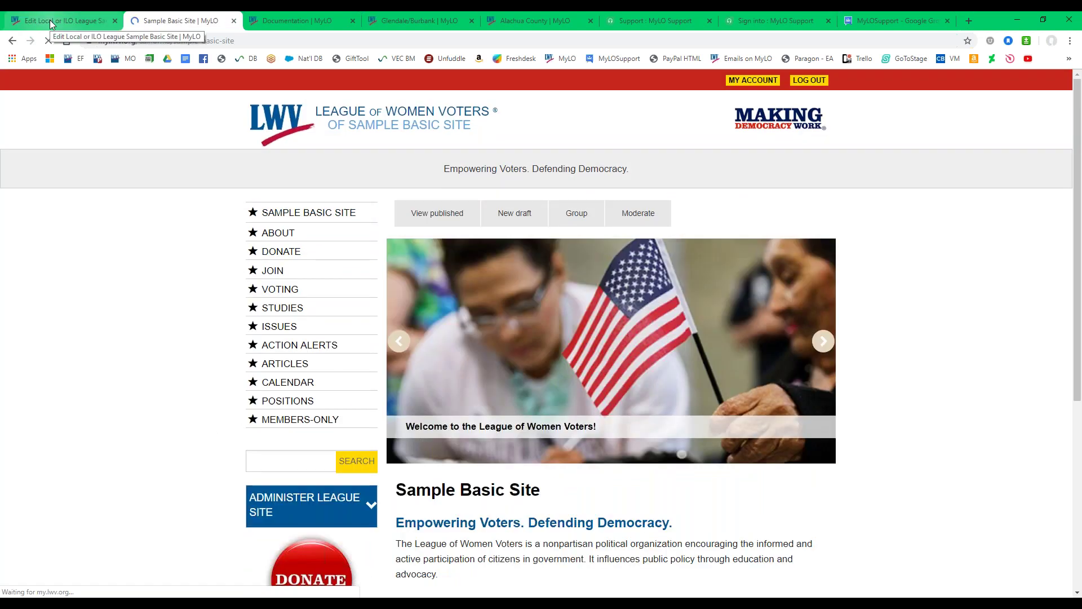
pyautogui.scroll(-5, 228, 359)
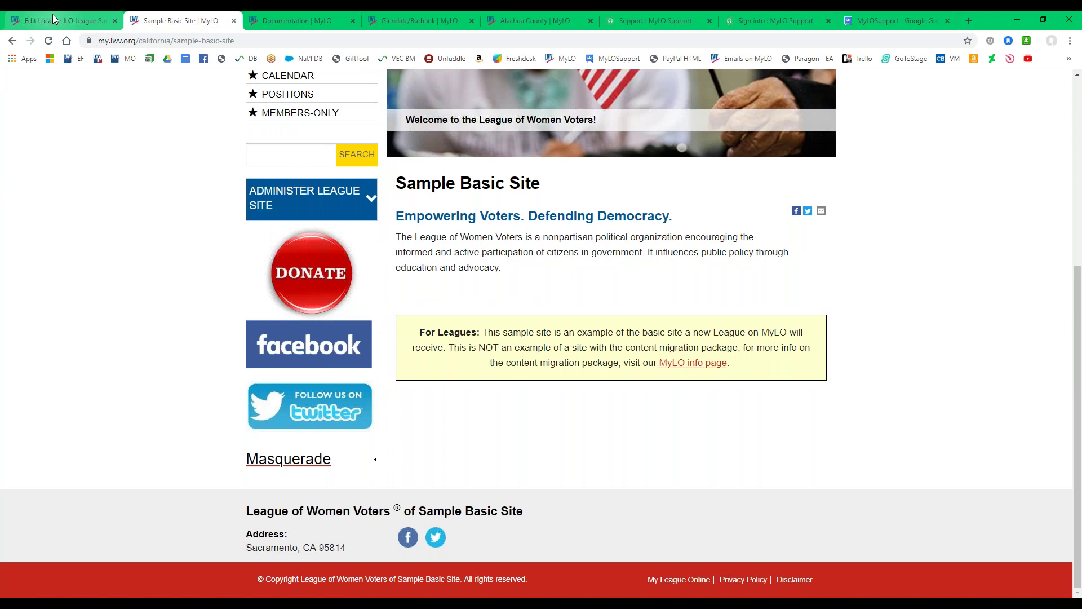
# Add a blank line below the Twitter image in the sidebar editor, undoing an accidental paste.
pyautogui.hotkey('ctrl', 'shift', 'Tab')
pyautogui.click(414, 283)
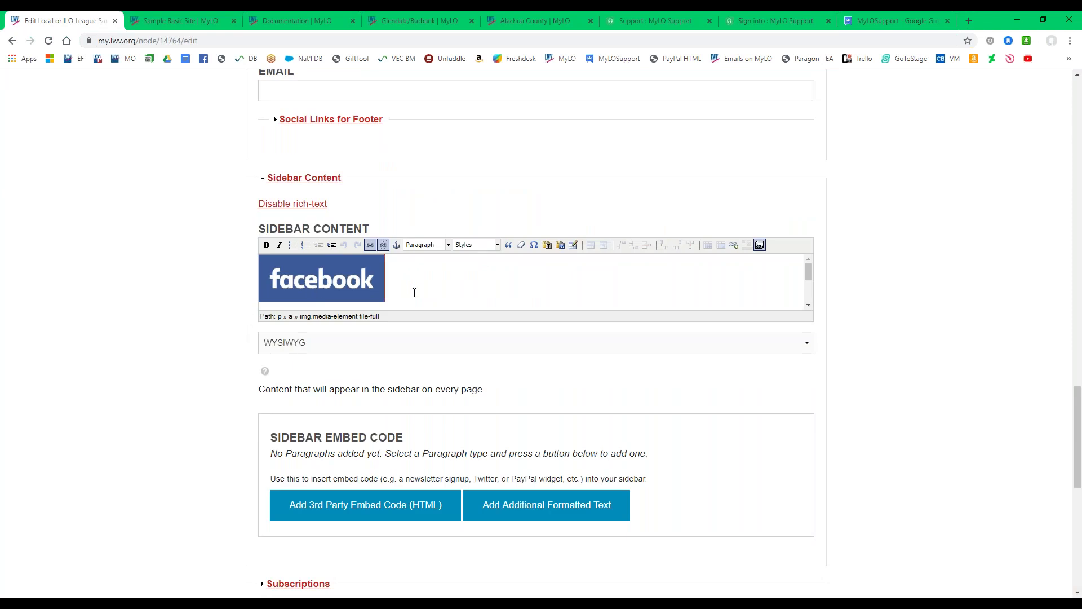
pyautogui.press('Down')
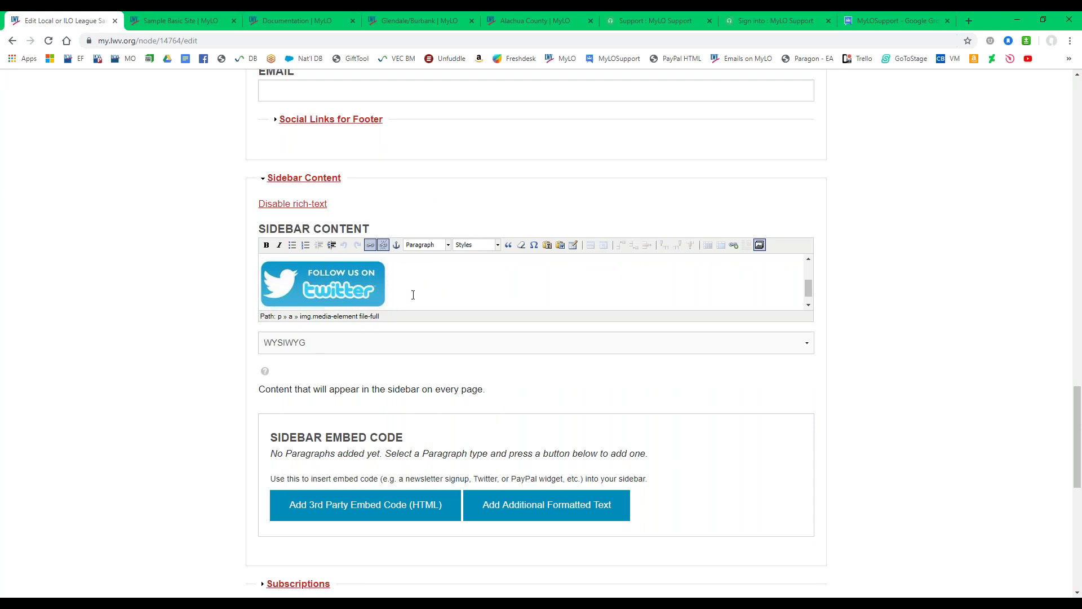
pyautogui.press('Return')
pyautogui.press('Return')
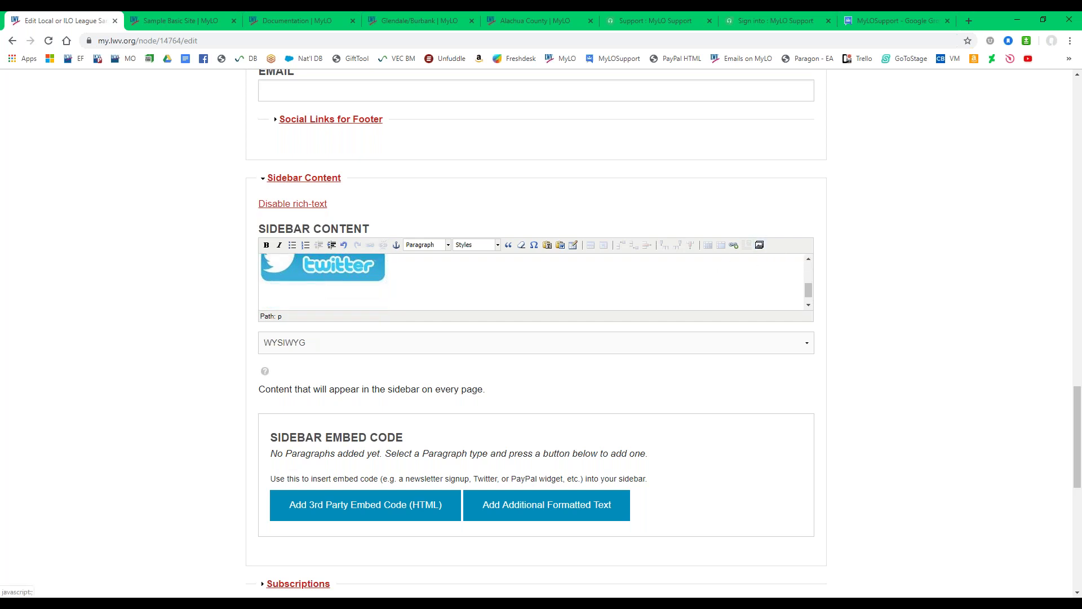
pyautogui.hotkey('ctrl', 'v')
pyautogui.hotkey('ctrl', 'z')
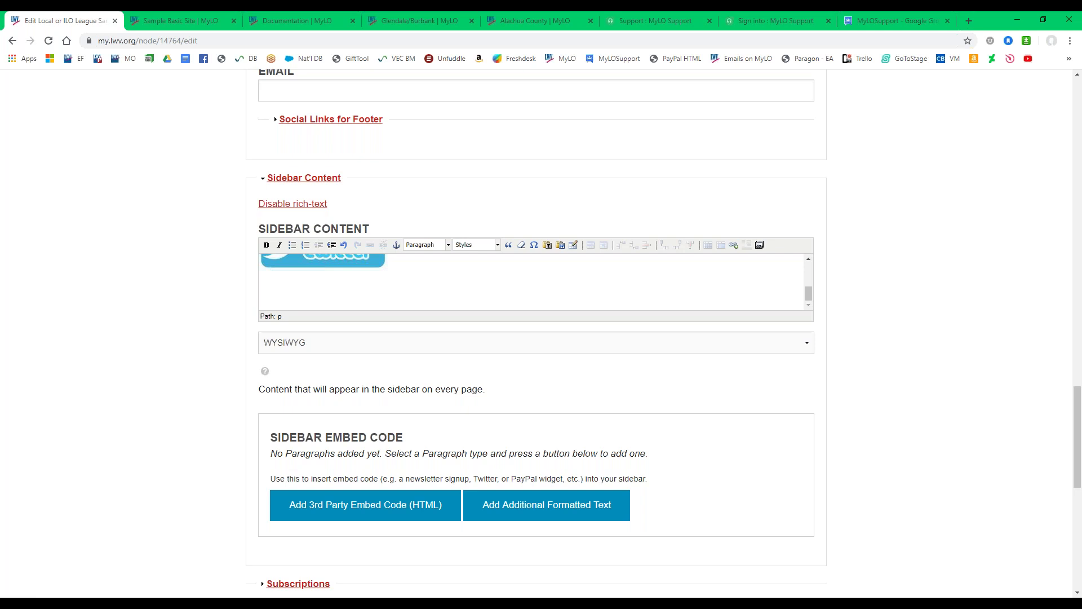
# Open the media browser's All Files tab and filter by file name 'youtube'.
pyautogui.click(760, 246)
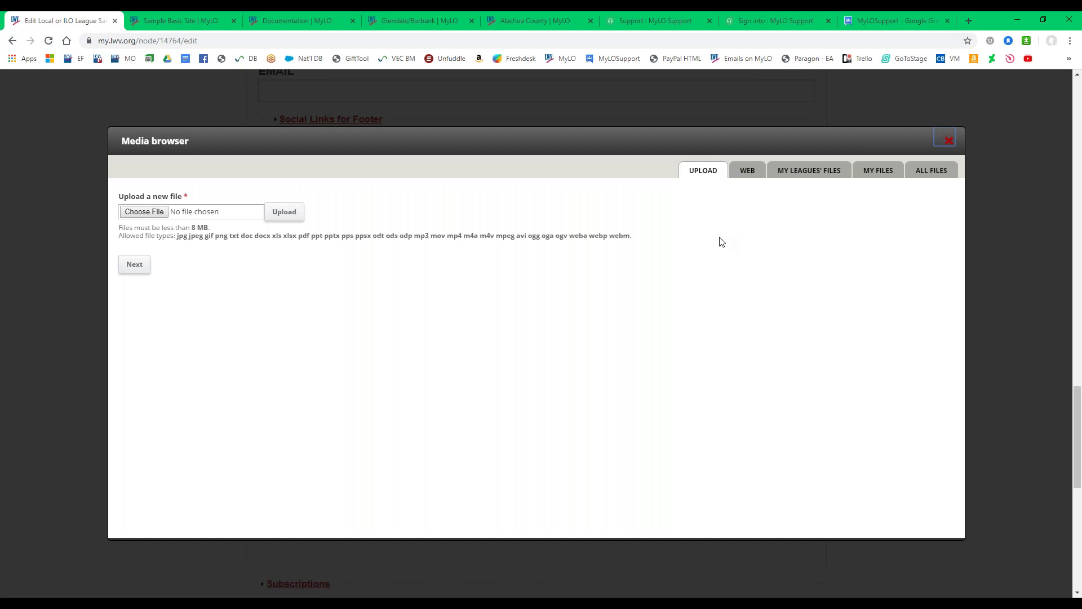
pyautogui.click(755, 172)
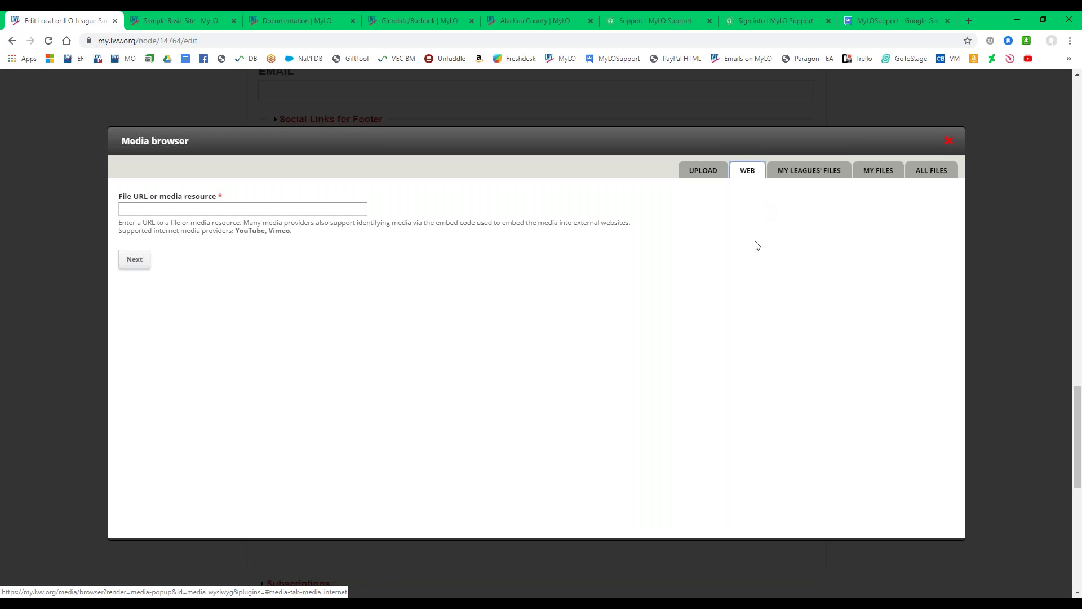
pyautogui.click(797, 178)
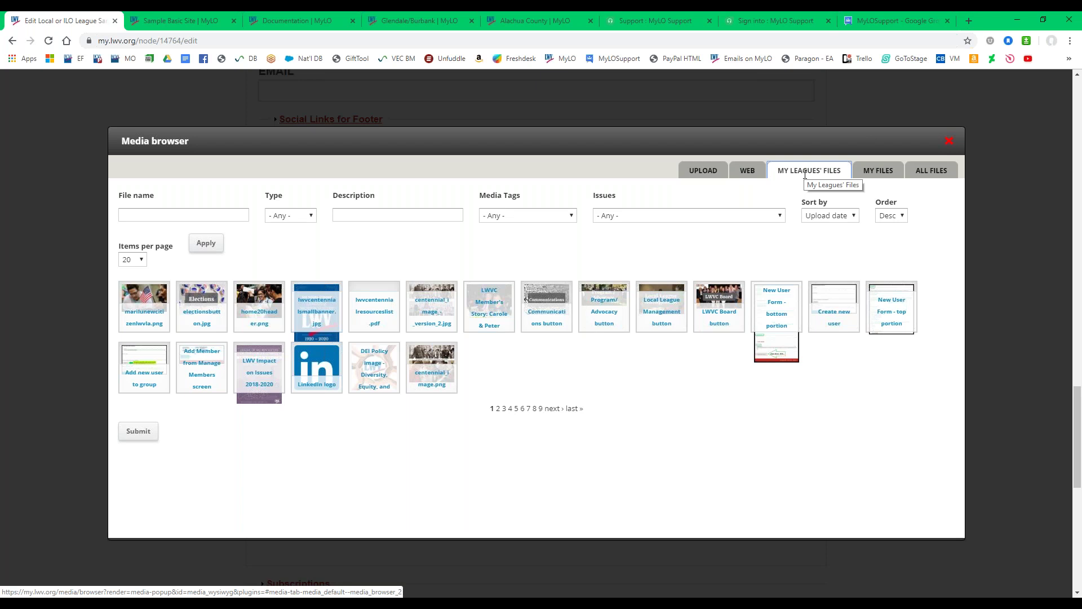
pyautogui.click(877, 170)
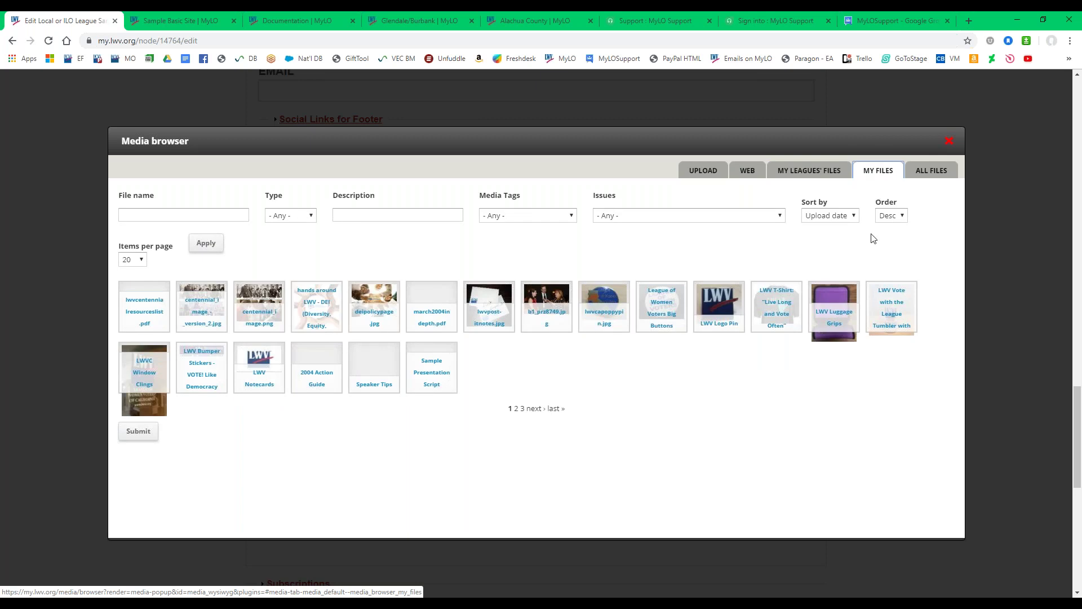
pyautogui.click(931, 170)
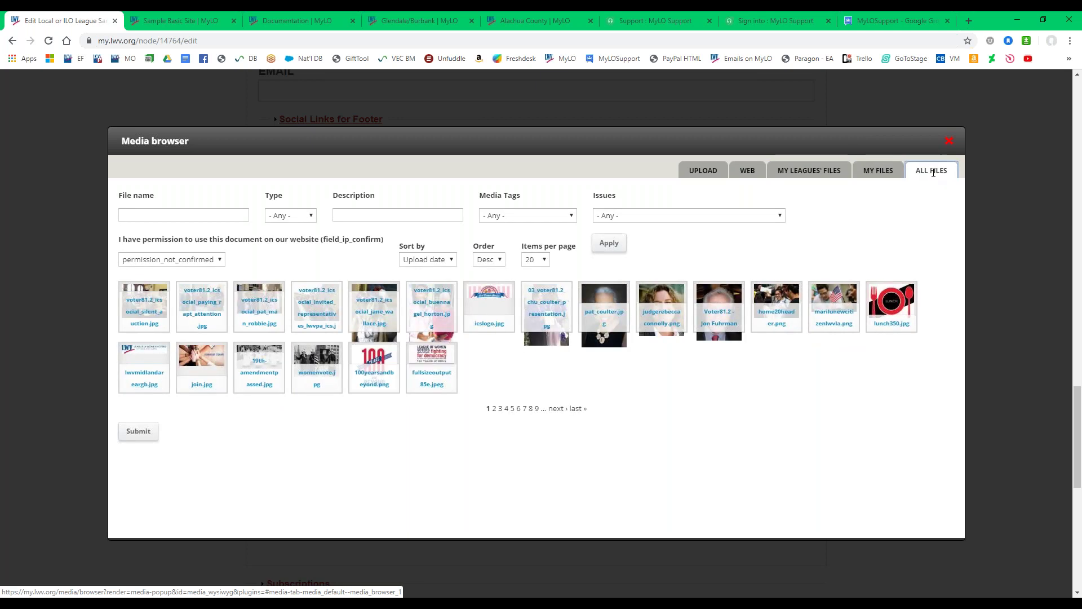
pyautogui.click(131, 217)
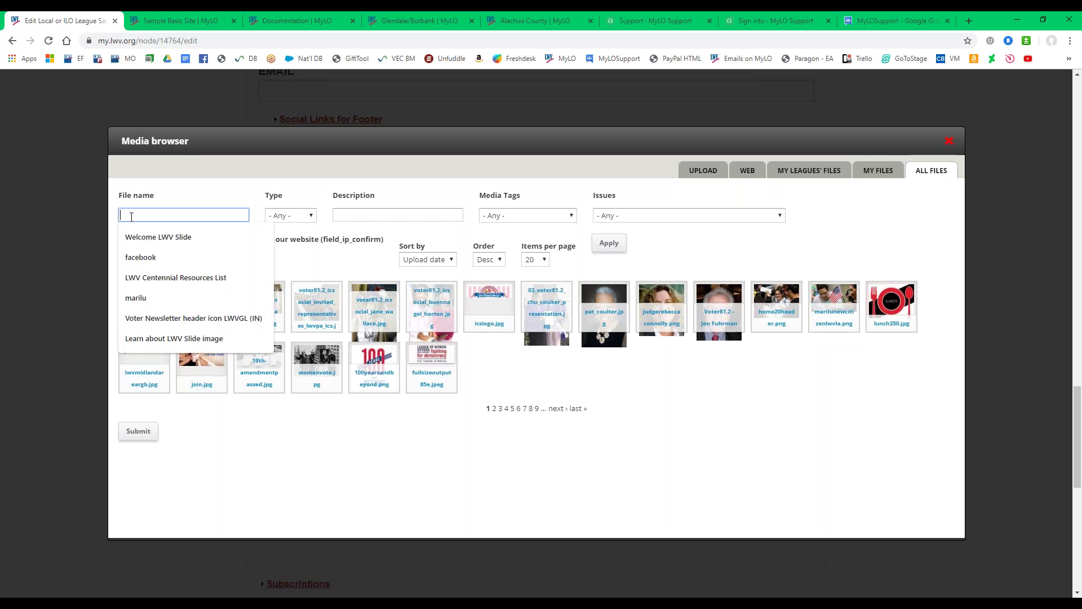
pyautogui.write('youtube')
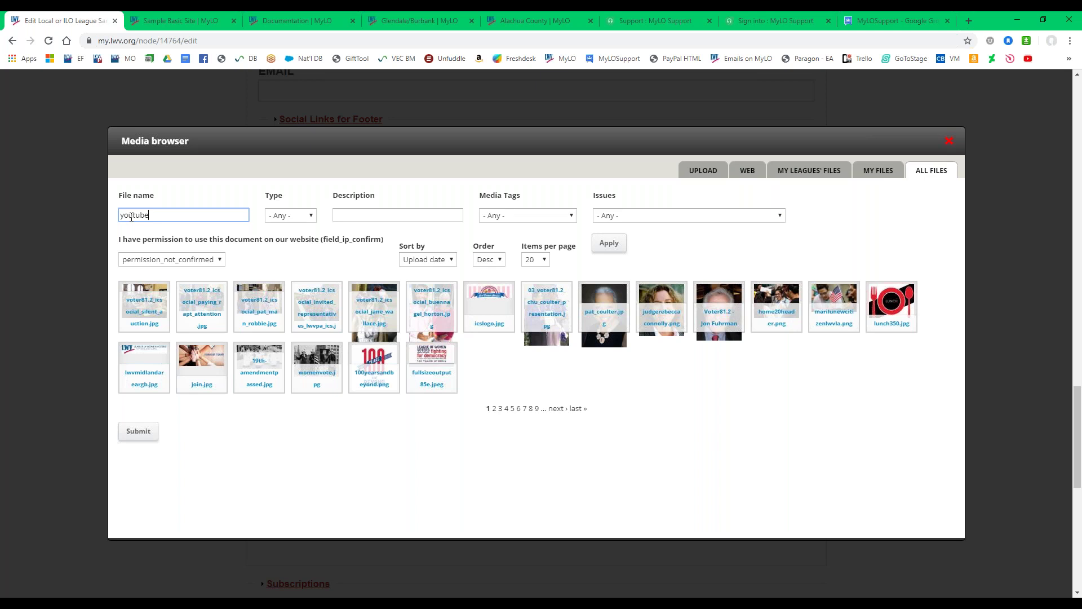
pyautogui.press('Return')
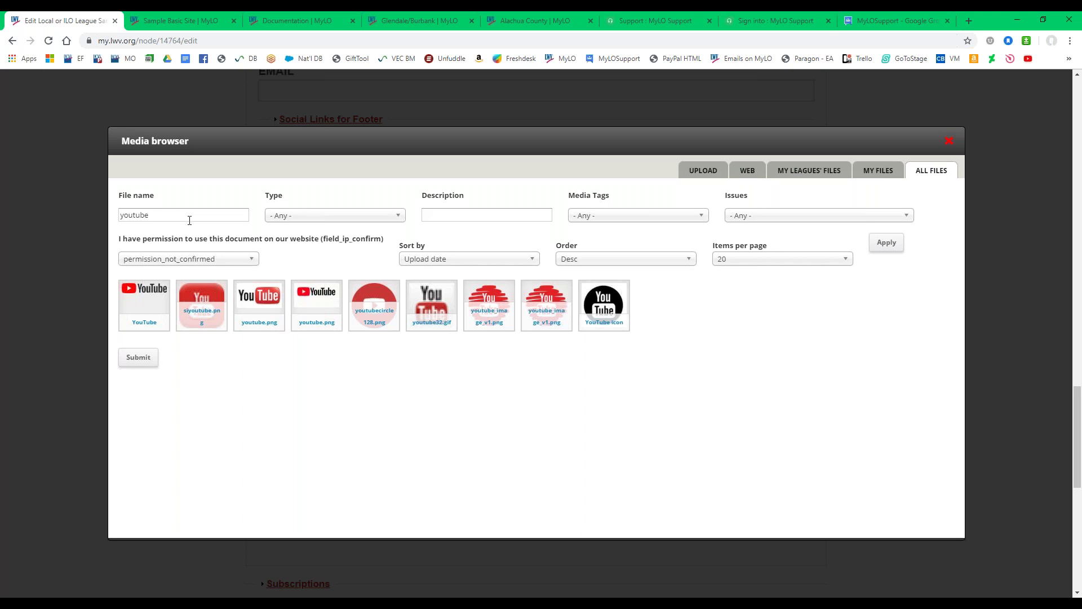
# Insert the first YouTube logo into Sidebar Content with alt text 'youtube logo' at Full content size.
pyautogui.click(152, 314)
pyautogui.click(141, 364)
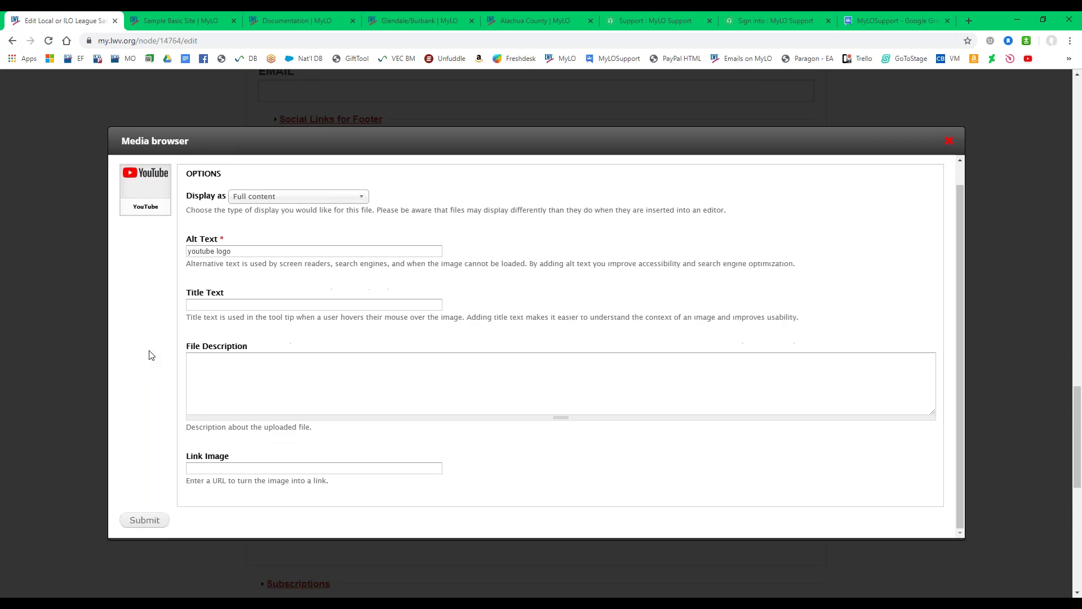
pyautogui.scroll(-1, 151, 356)
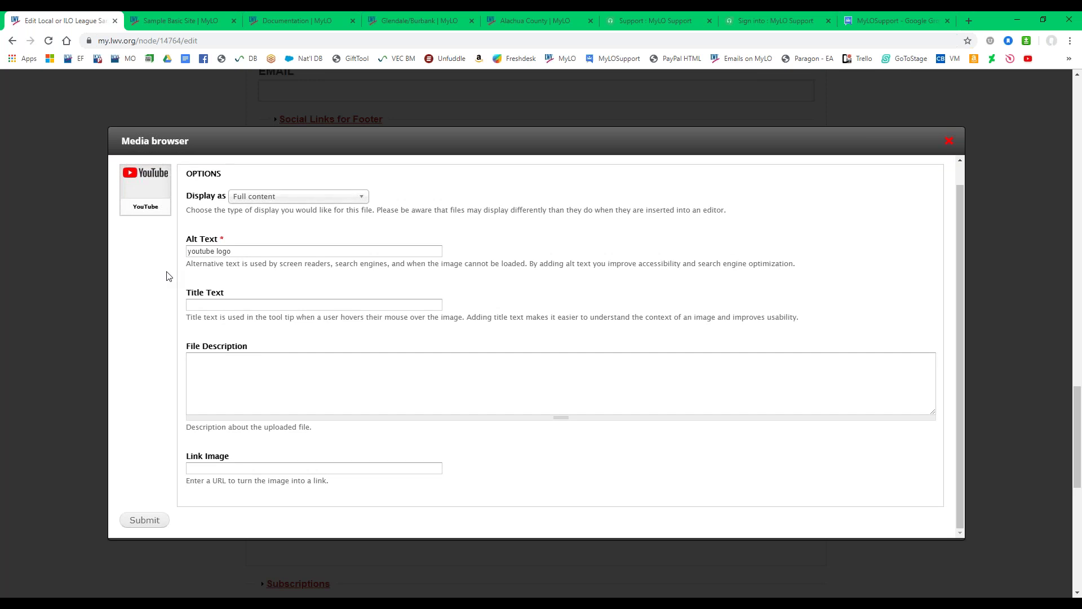
pyautogui.click(253, 250)
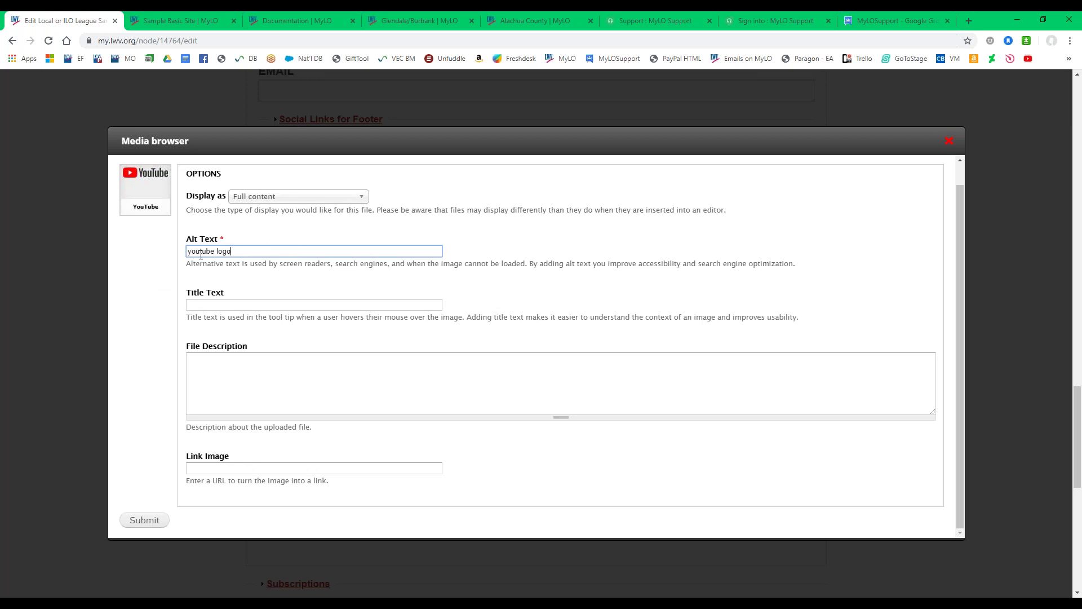
pyautogui.click(318, 200)
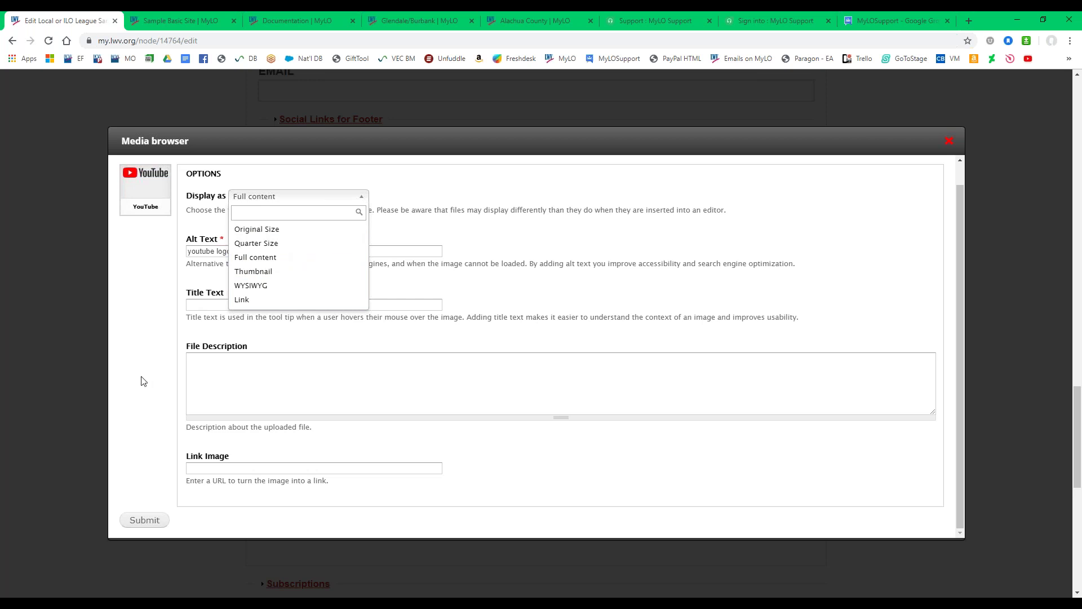
pyautogui.click(160, 353)
pyautogui.click(237, 305)
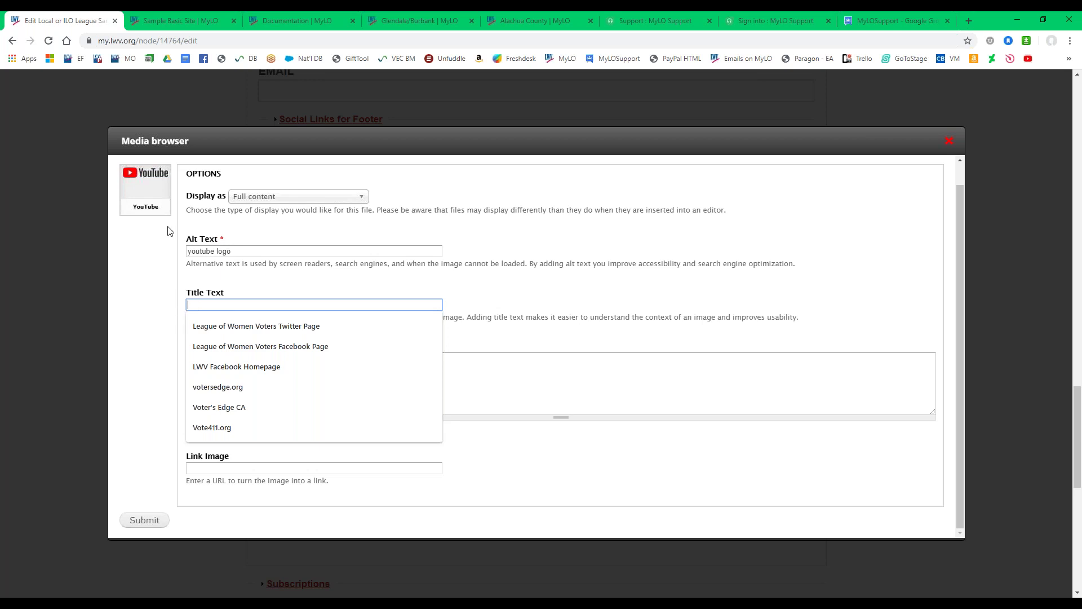
pyautogui.click(149, 303)
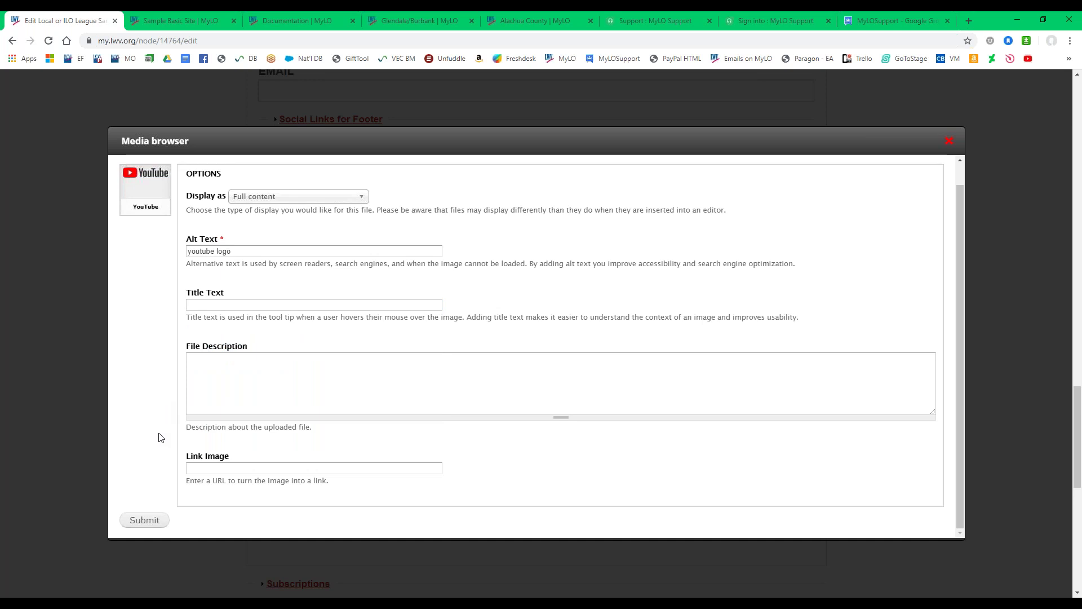
pyautogui.click(138, 522)
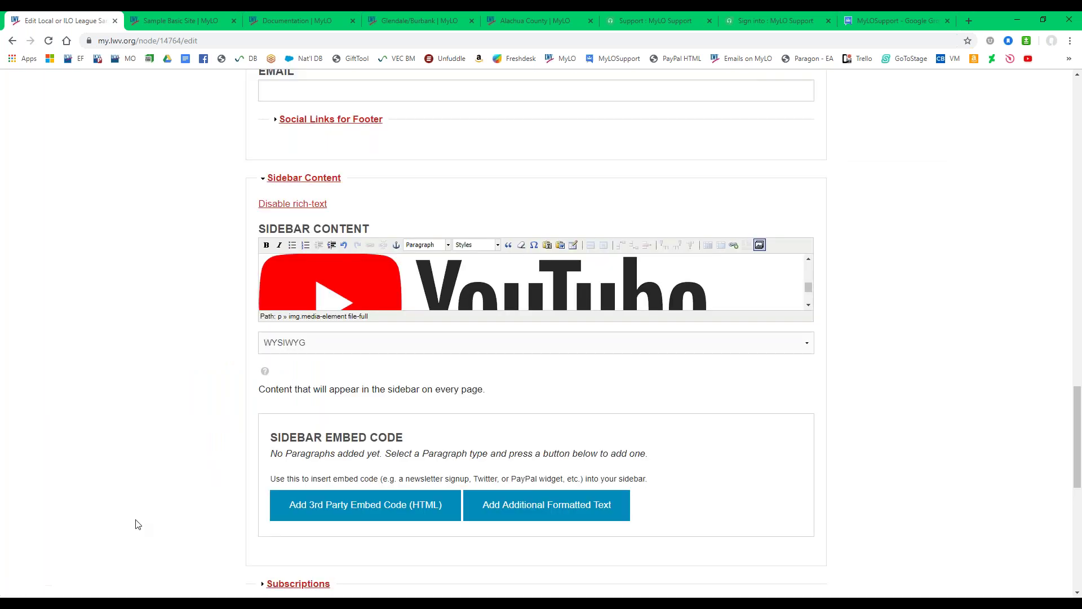
# Select the YouTube logo in the sidebar editor and begin shrinking it by its corner handle.
pyautogui.click(368, 292)
pyautogui.scroll(-2, 723, 280)
pyautogui.scroll(2, 723, 280)
pyautogui.scroll(2, 723, 280)
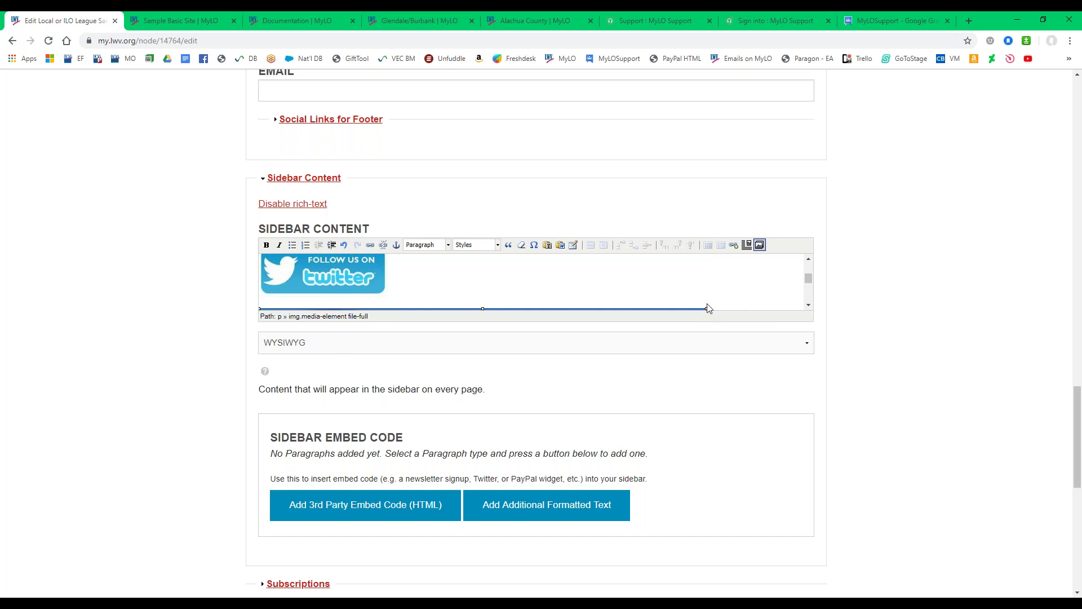
pyautogui.scroll(-2, 699, 270)
pyautogui.moveTo(707, 303); pyautogui.dragTo(535, 303)
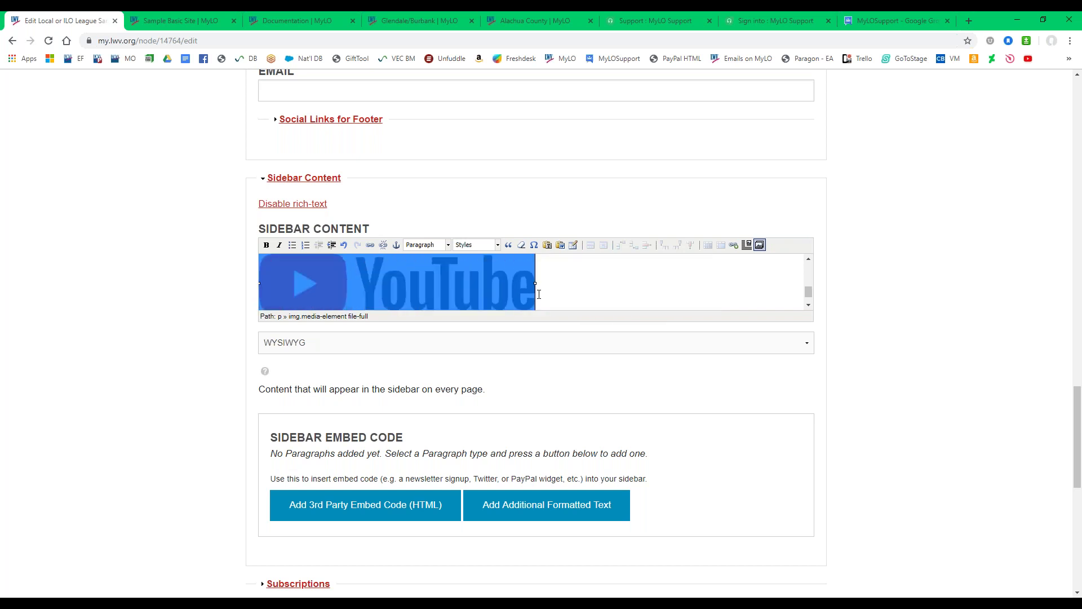
pyautogui.scroll(1, 538, 299)
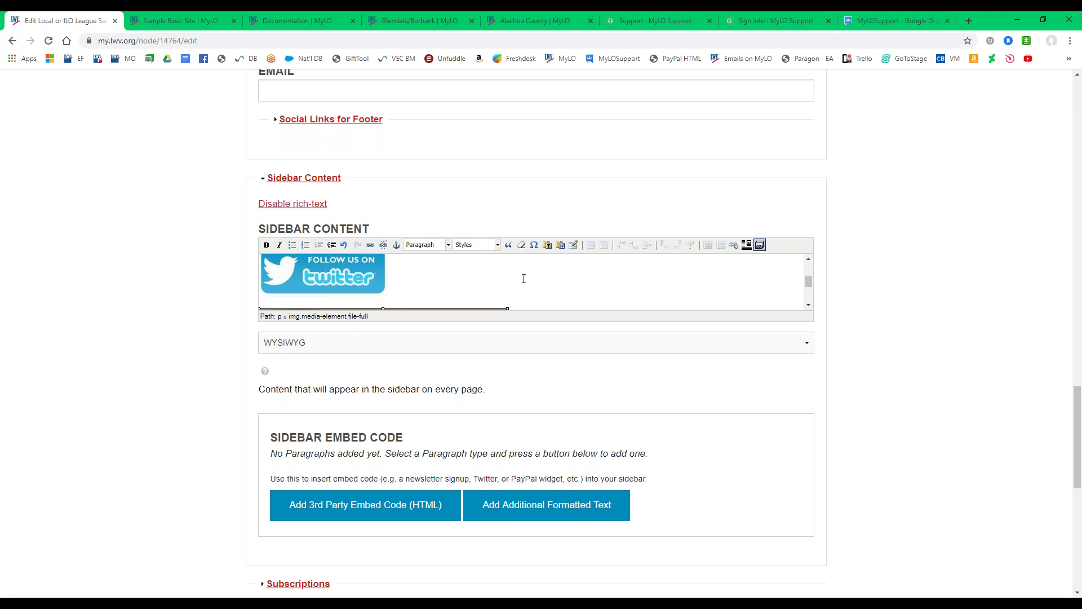
# Check the sidebar's HTML source, then shrink the YouTube logo to the Facebook and Twitter logos' size.
pyautogui.click(443, 343)
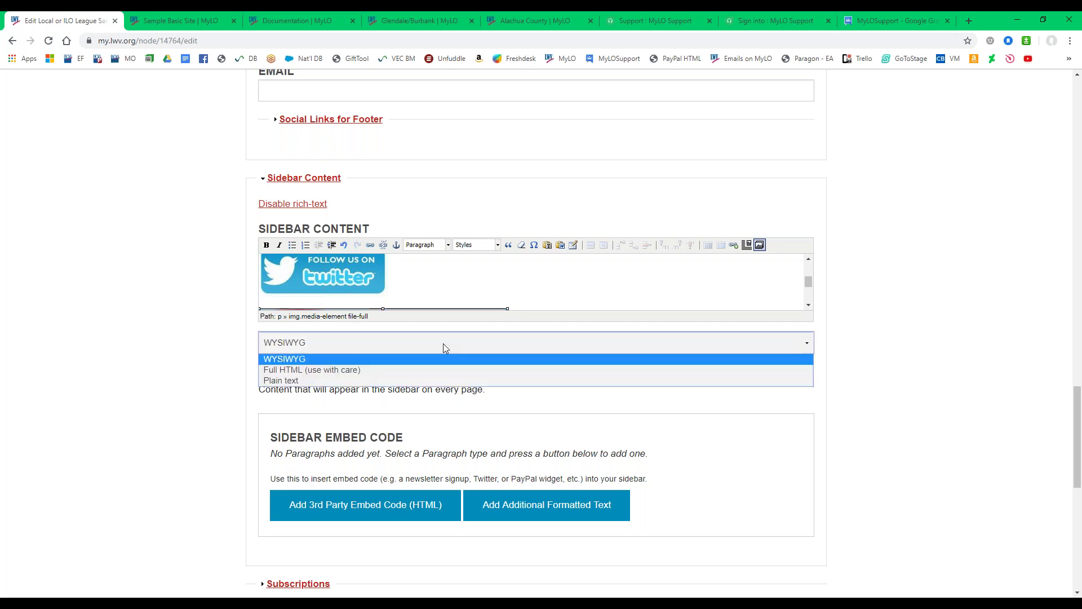
pyautogui.click(313, 370)
pyautogui.click(314, 508)
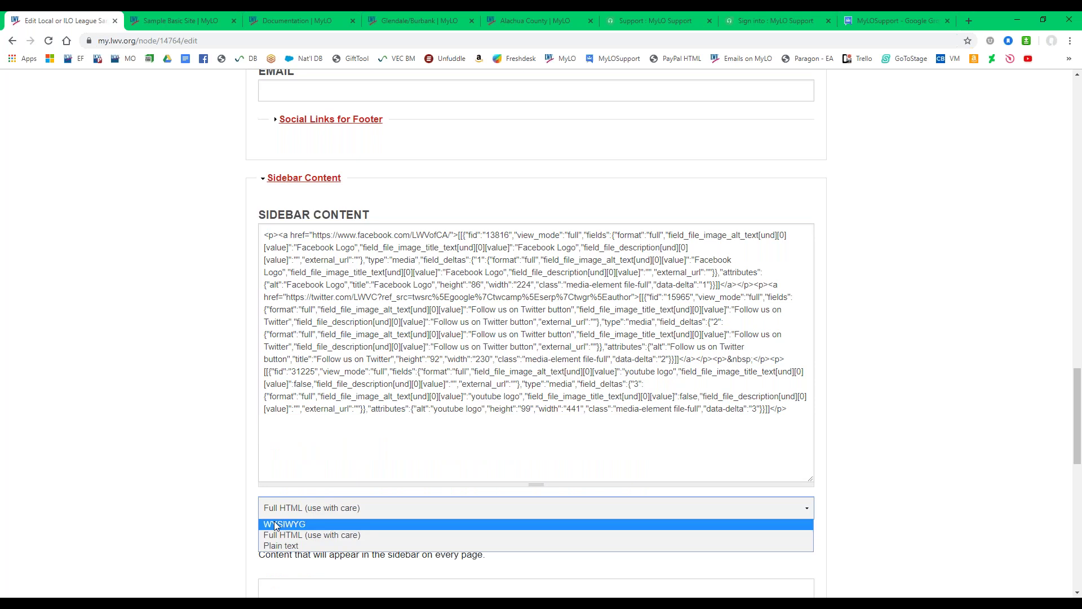
pyautogui.click(275, 526)
pyautogui.scroll(-1, 478, 367)
pyautogui.click(478, 394)
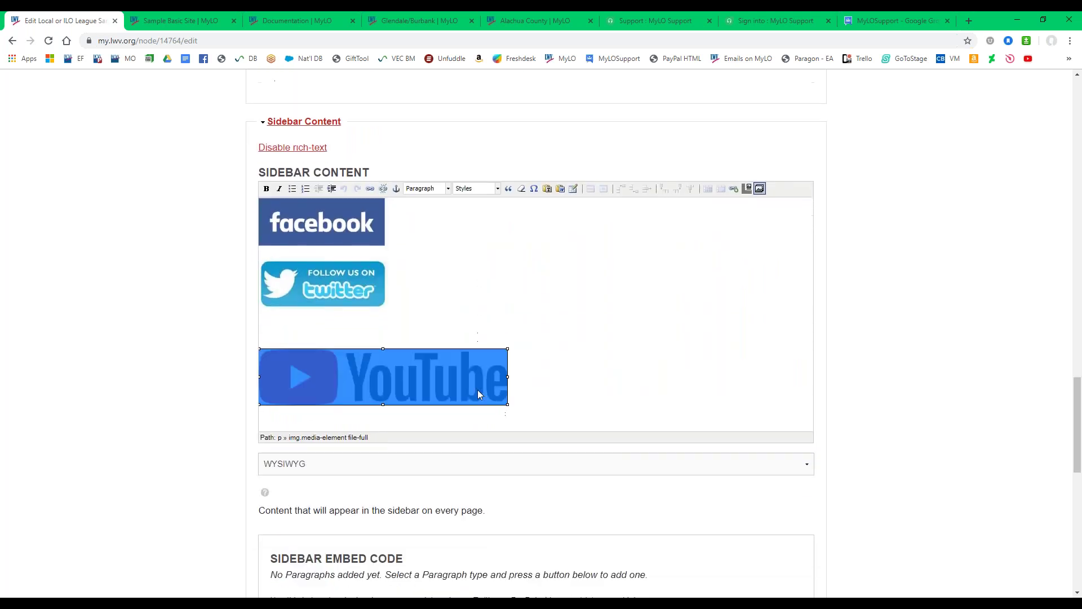
pyautogui.moveTo(508, 404); pyautogui.dragTo(394, 377)
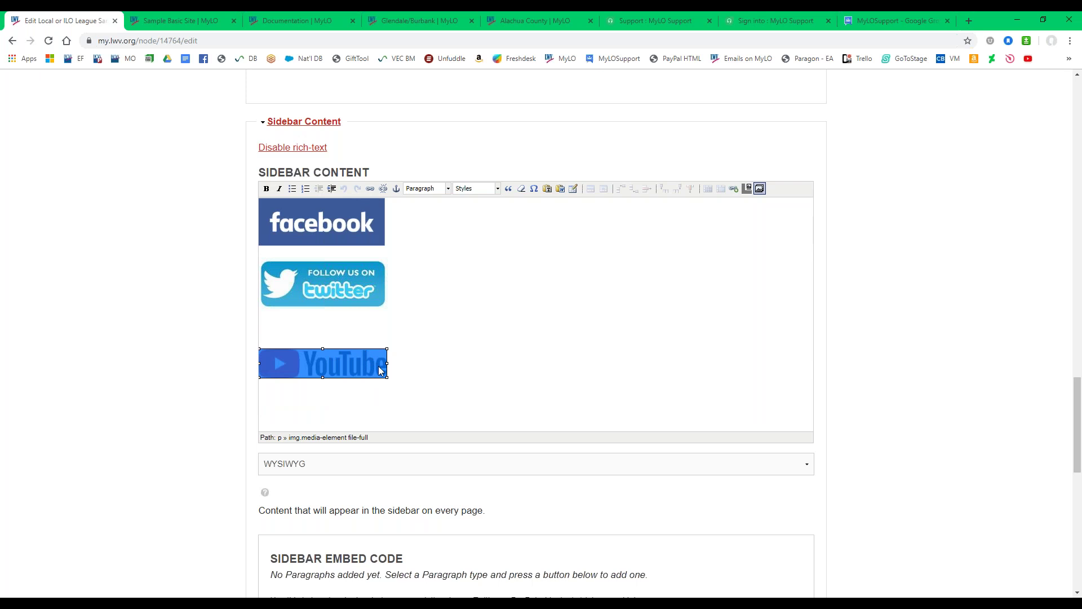
# Remove the blank line so the YouTube logo sits directly beneath the Twitter logo.
pyautogui.click(315, 331)
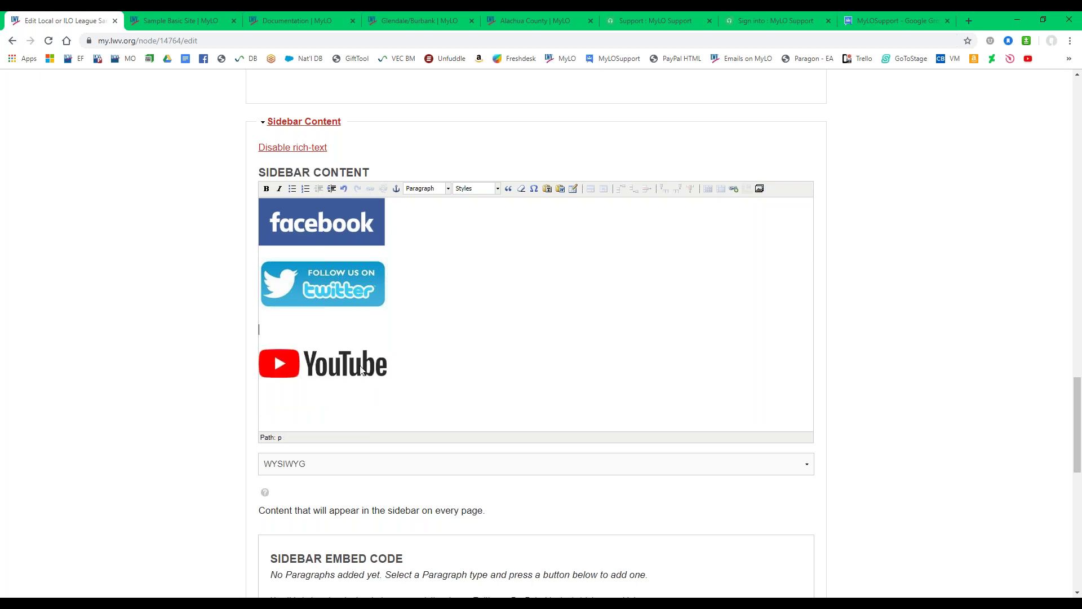
pyautogui.press('BackSpace')
pyautogui.click(363, 296)
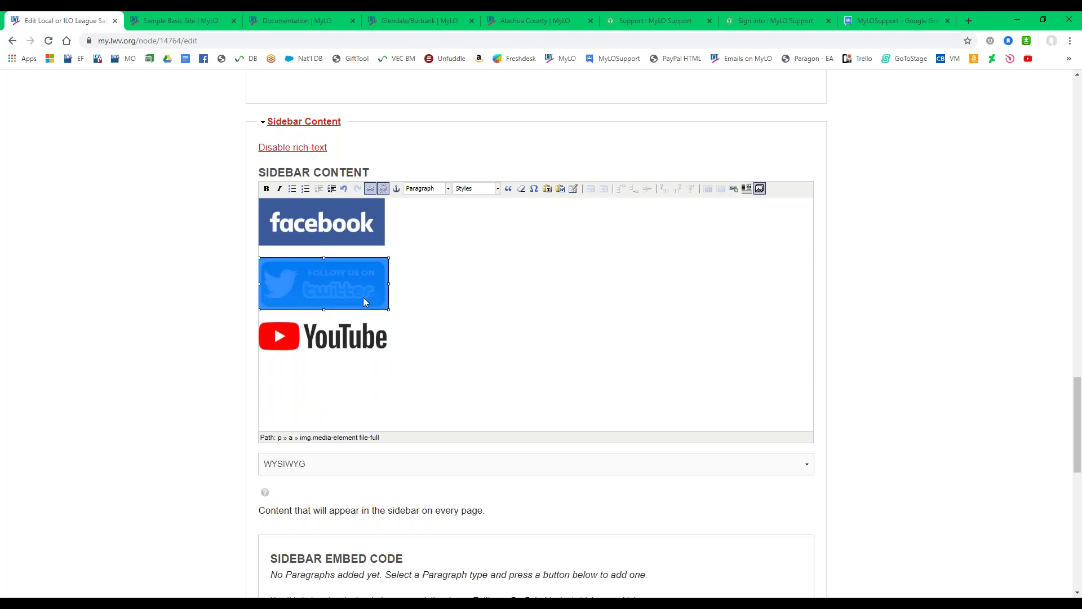
pyautogui.click(351, 348)
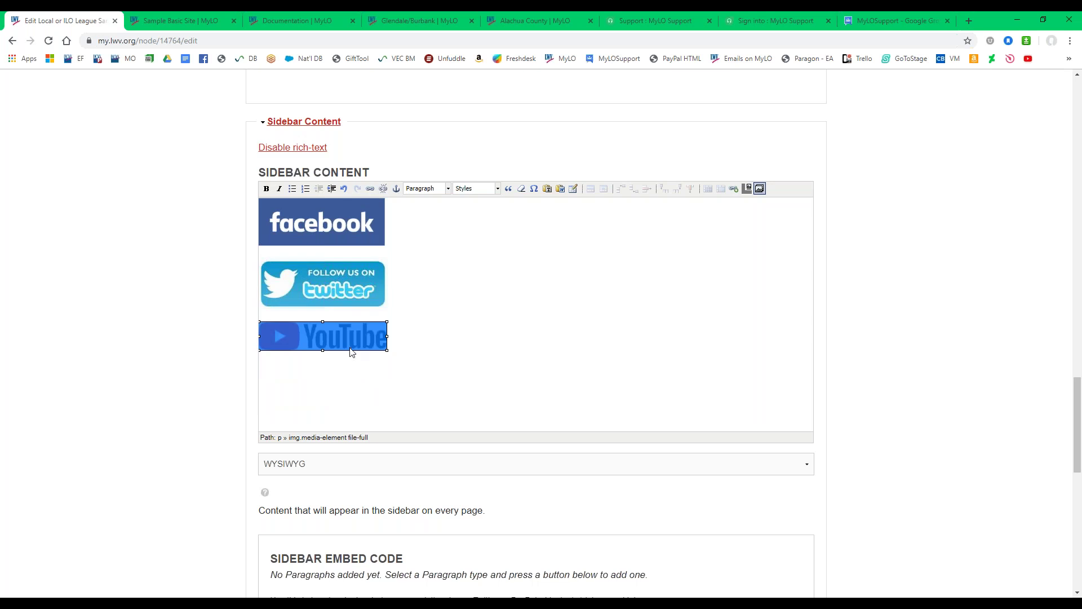
pyautogui.press('Delete')
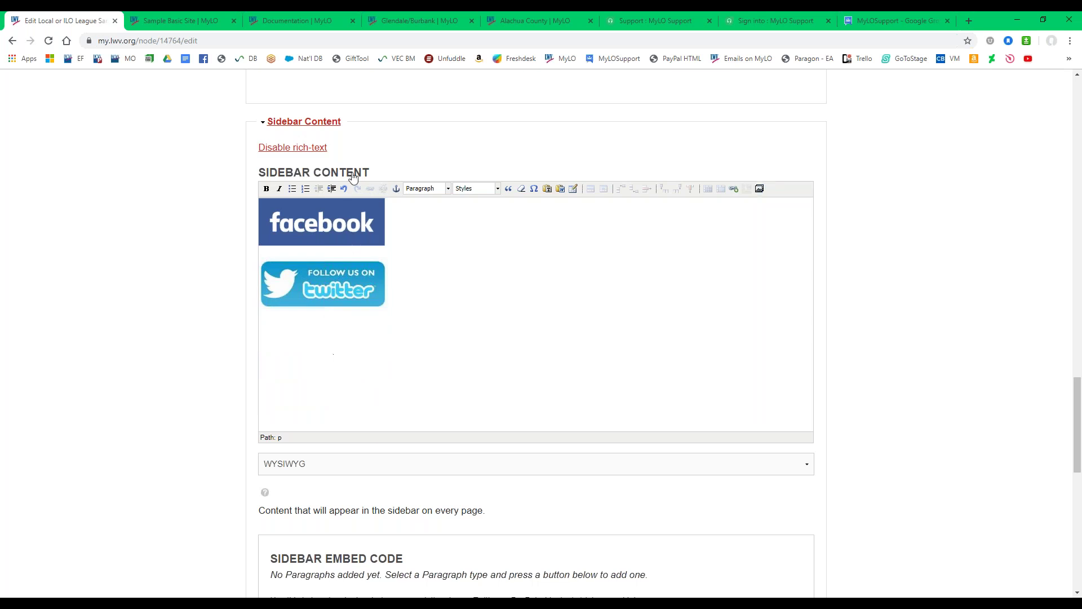
pyautogui.click(344, 189)
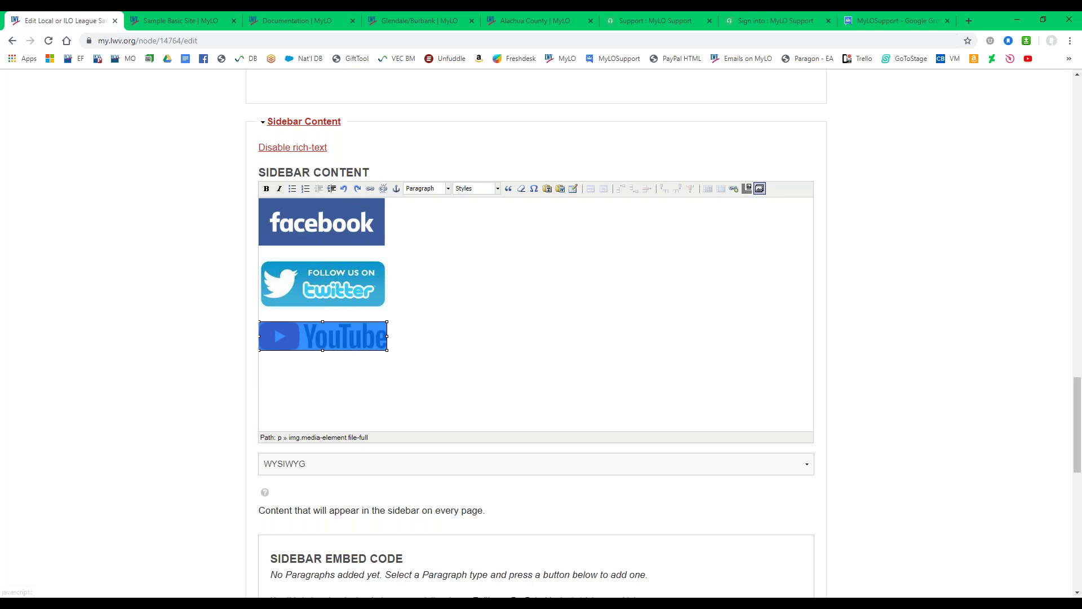
pyautogui.click(341, 345)
# Copy the YouTube bookmark's address and try a first link, then cancel it.
pyautogui.rightClick(1028, 60)
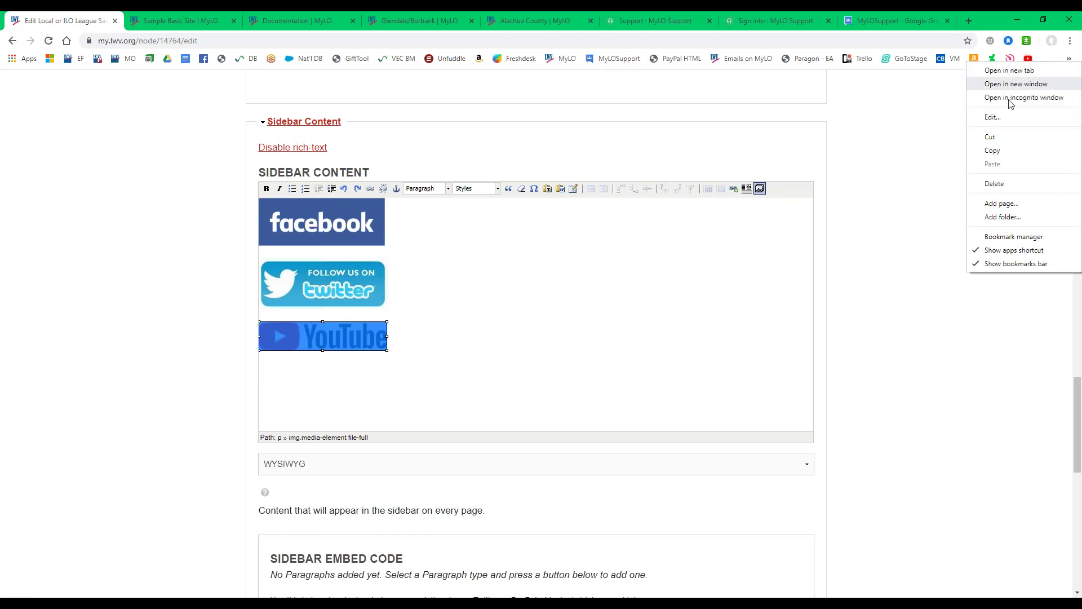
pyautogui.click(993, 153)
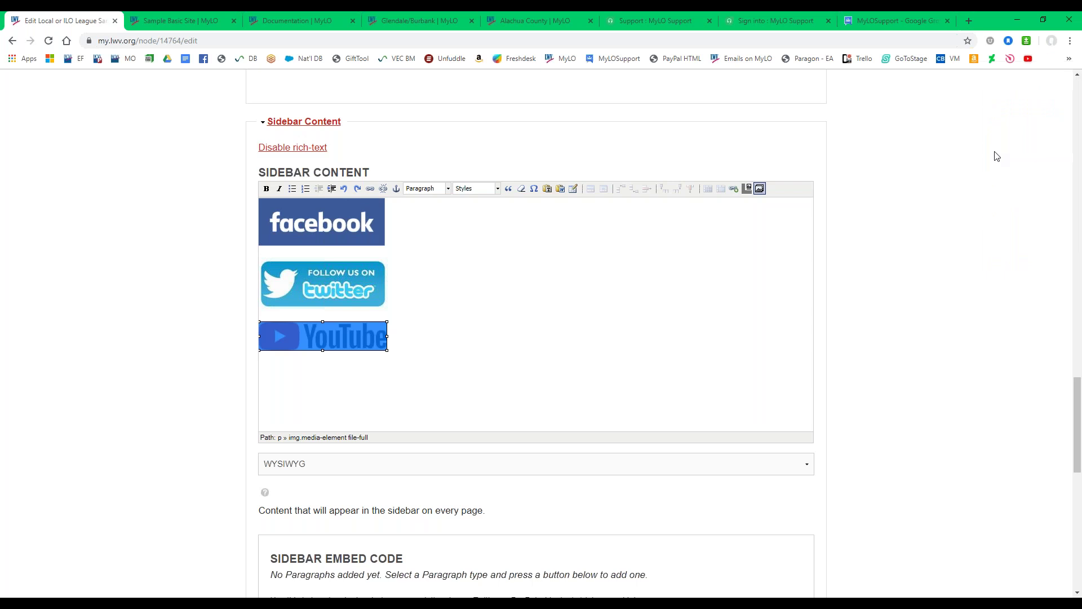
pyautogui.click(371, 189)
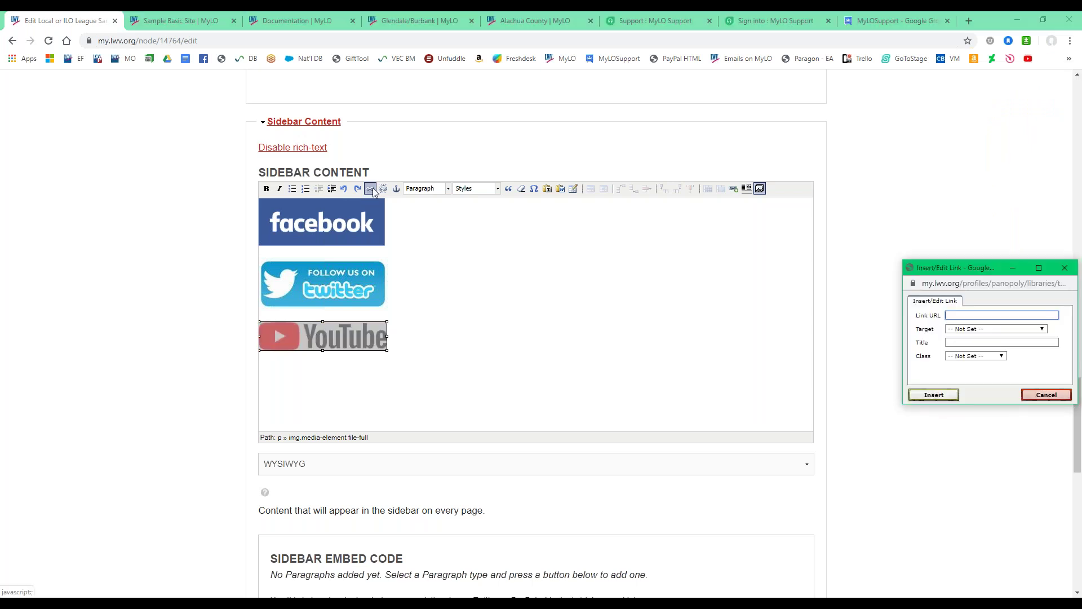
pyautogui.hotkey('ctrl', 'v')
pyautogui.moveTo(1050, 314); pyautogui.dragTo(941, 316)
pyautogui.press('BackSpace')
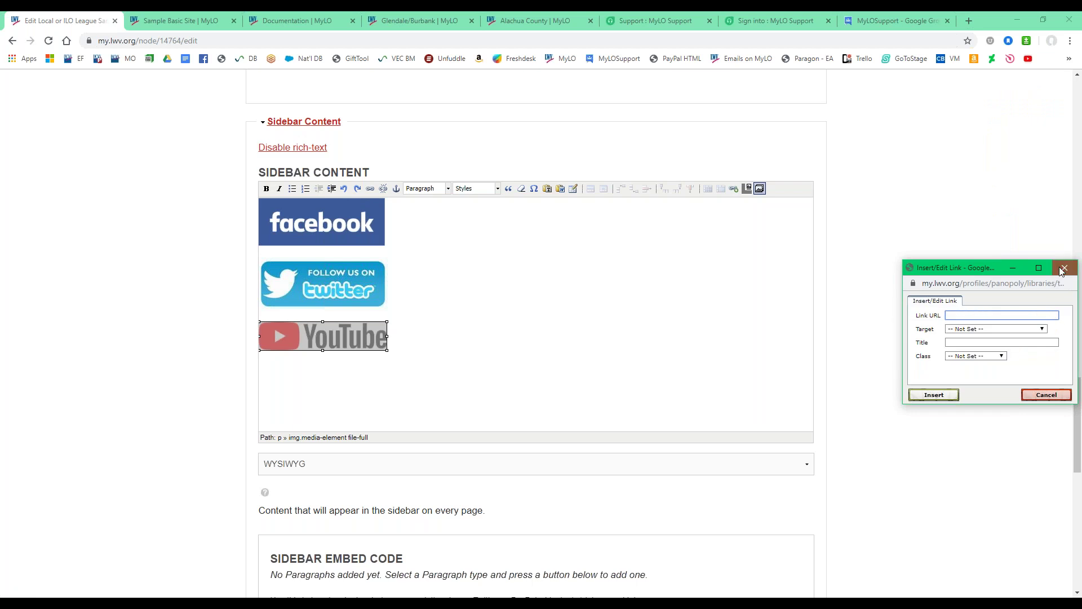
pyautogui.click(1065, 268)
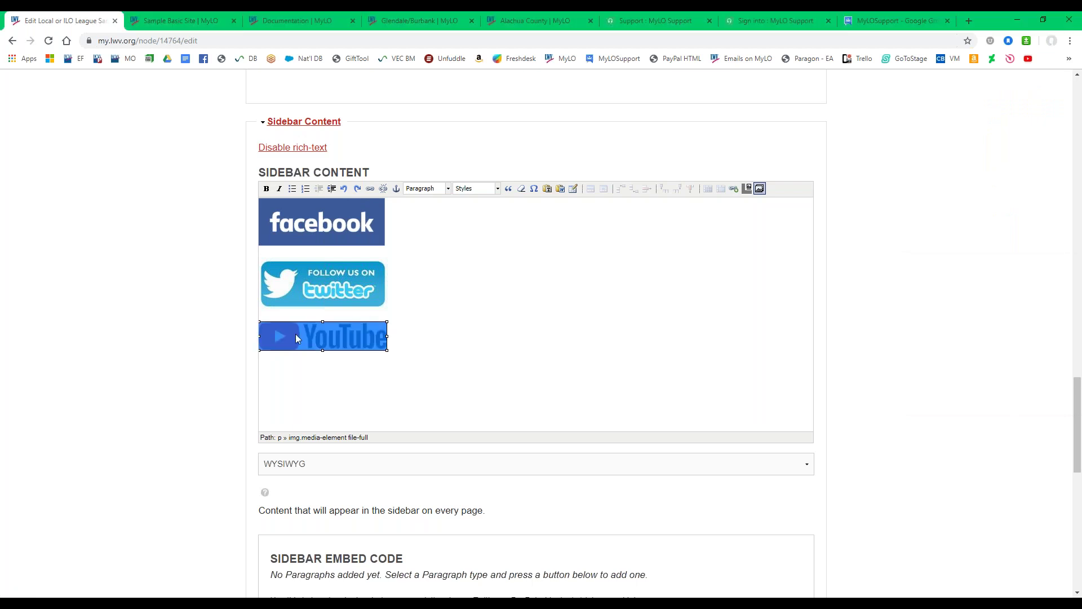
pyautogui.click(371, 192)
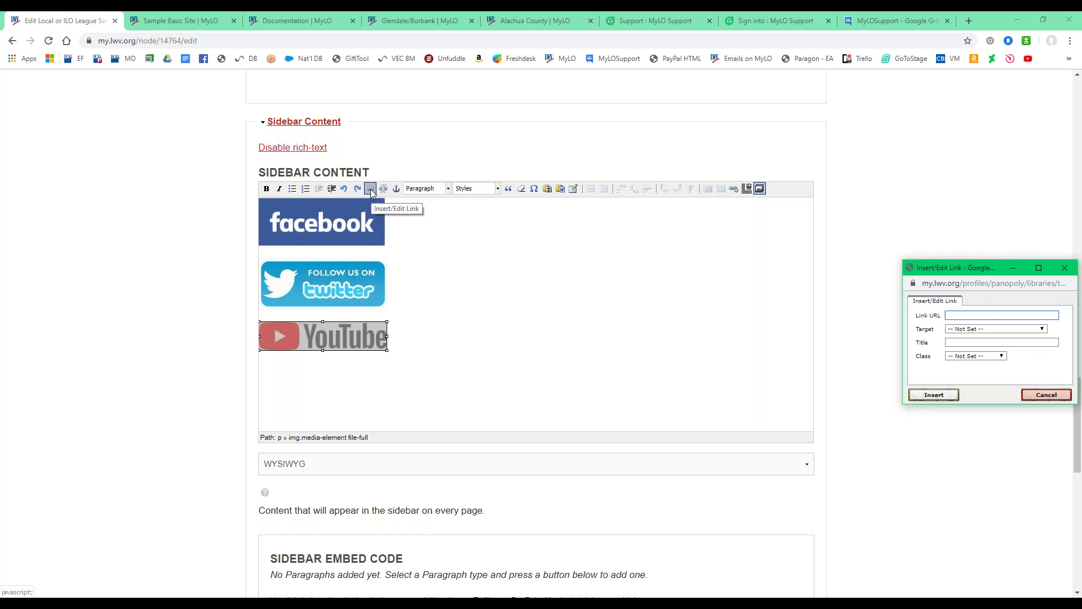
pyautogui.click(961, 315)
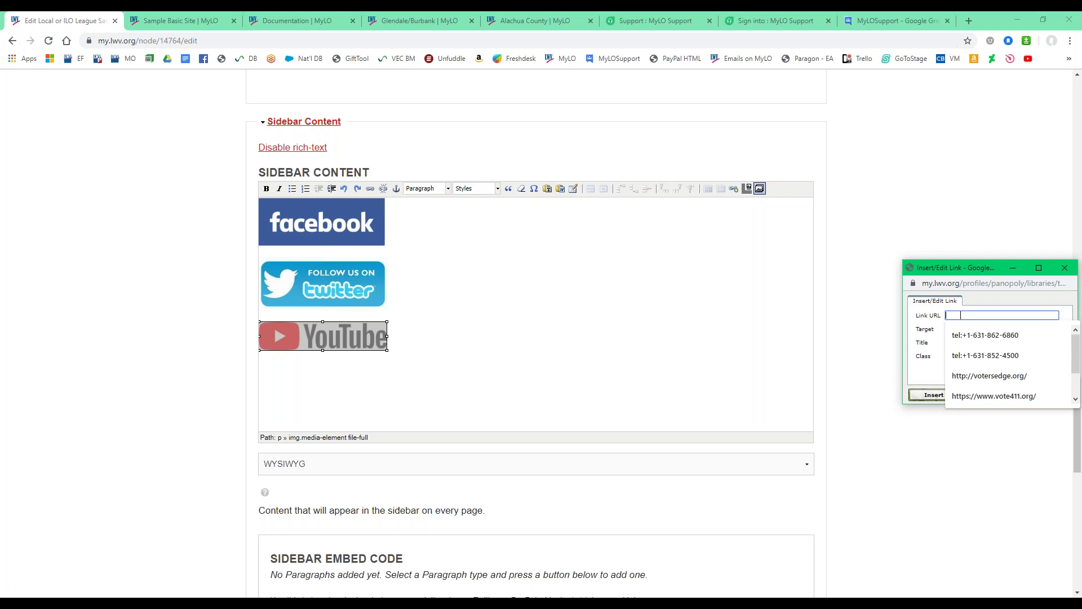
pyautogui.rightClick(961, 316)
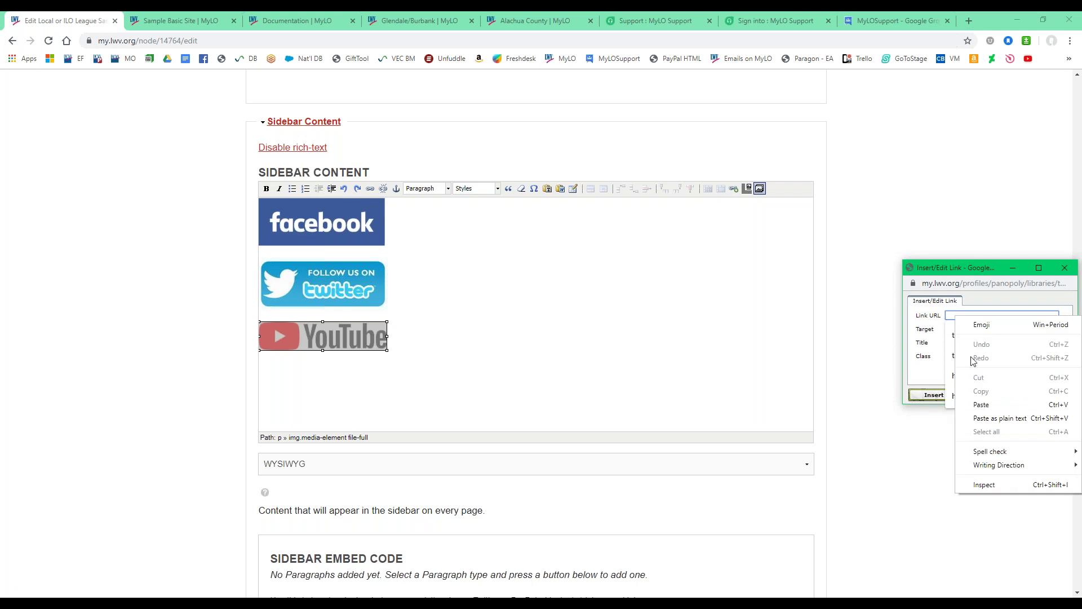
pyautogui.click(987, 404)
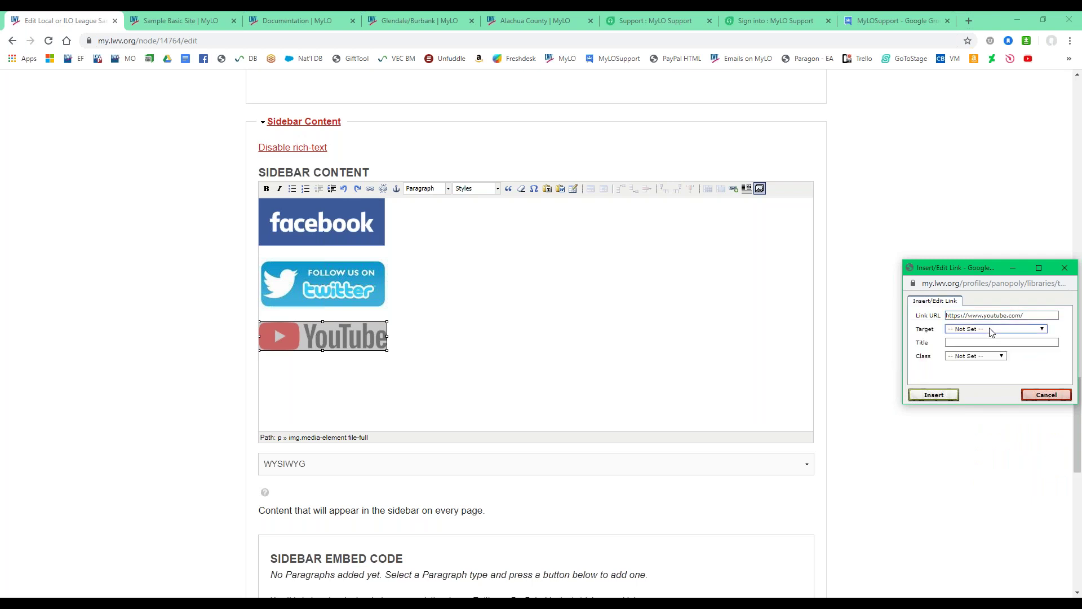
pyautogui.click(992, 330)
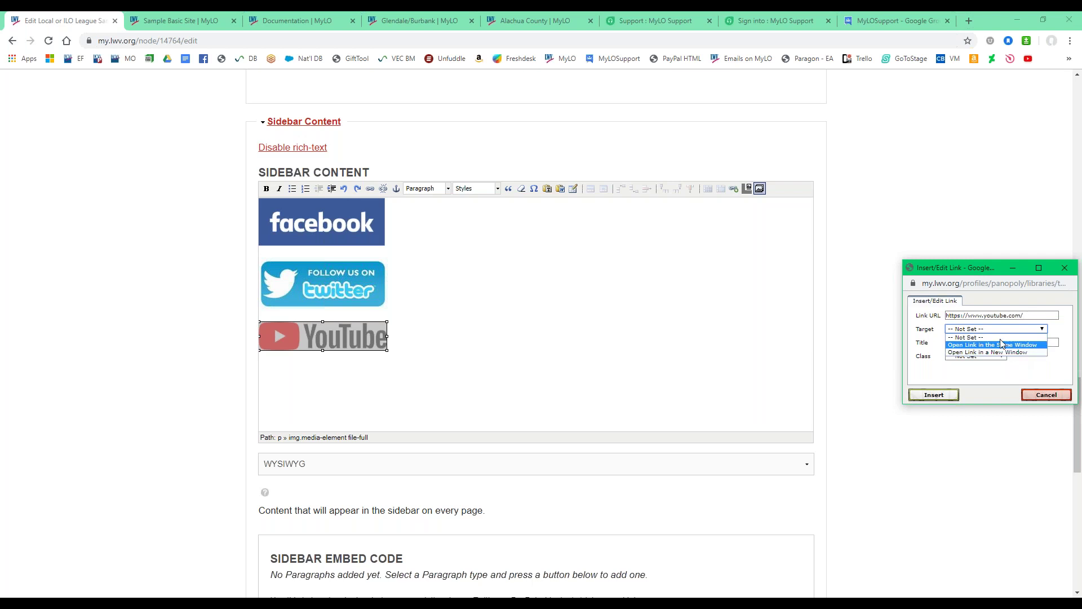
pyautogui.press('Escape')
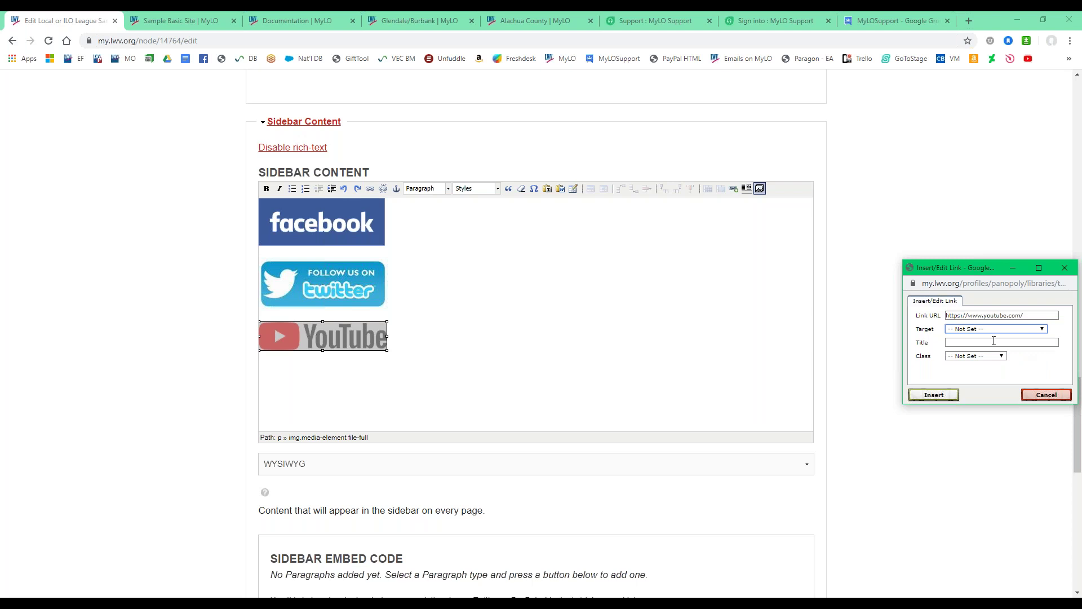
pyautogui.click(945, 396)
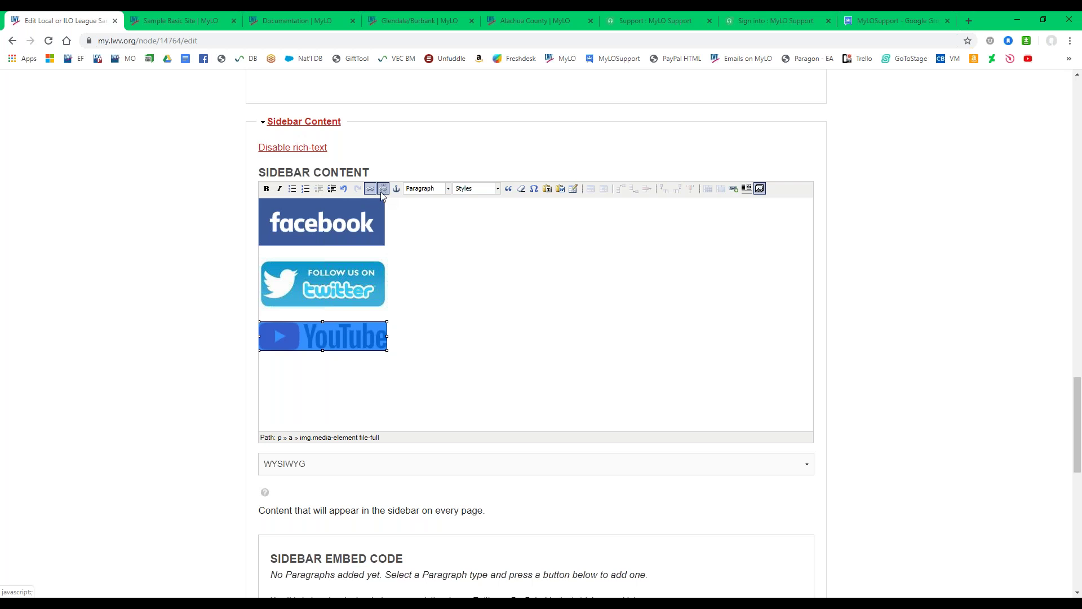
pyautogui.click(327, 285)
pyautogui.click(325, 222)
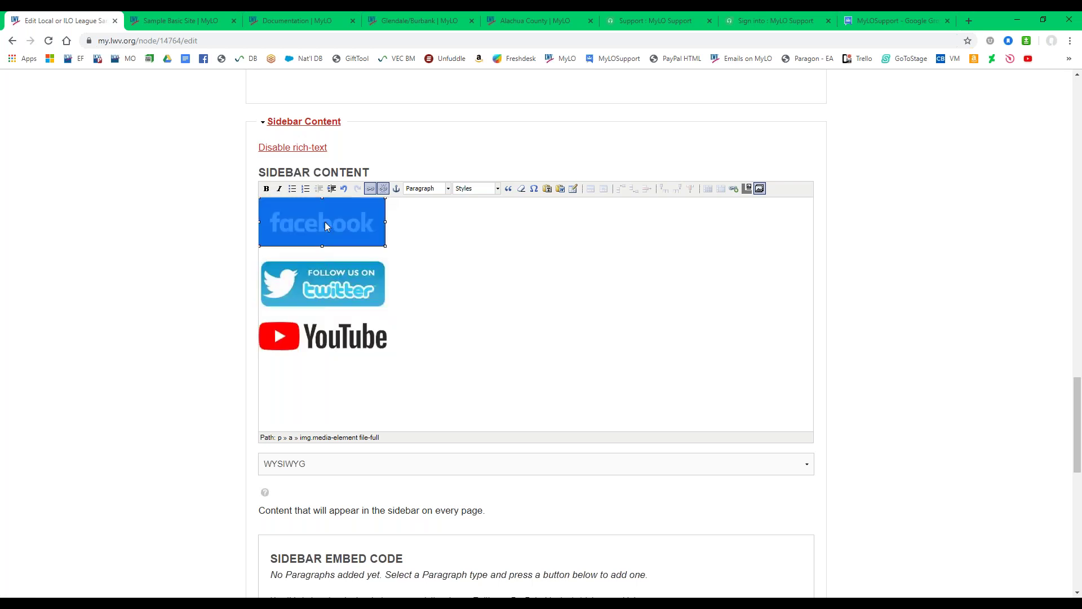
pyautogui.click(329, 288)
pyautogui.click(329, 337)
pyautogui.click(320, 234)
pyautogui.click(317, 297)
pyautogui.click(324, 344)
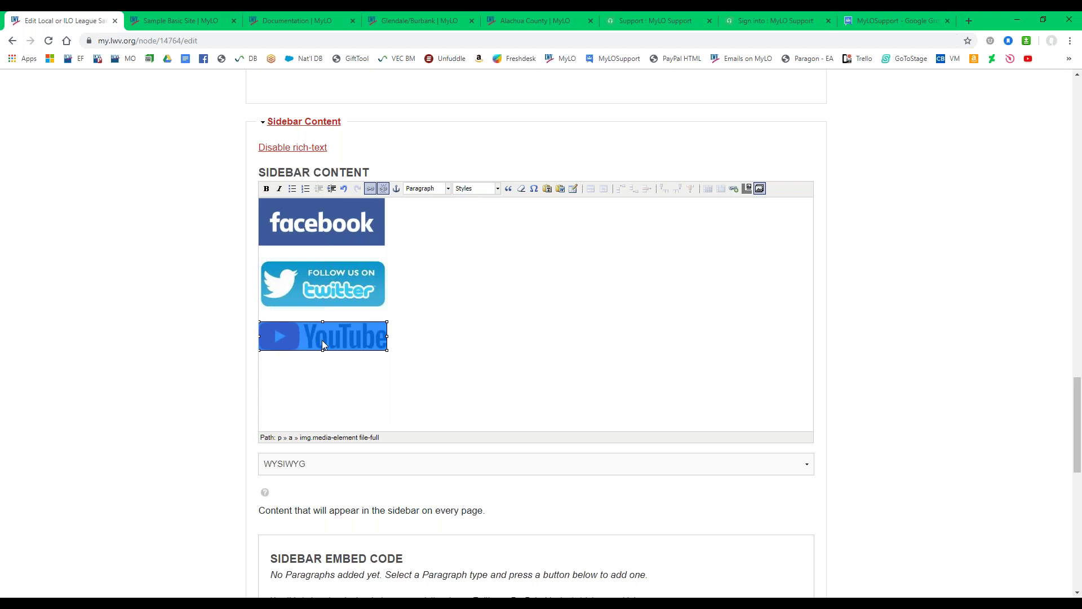
pyautogui.click(315, 237)
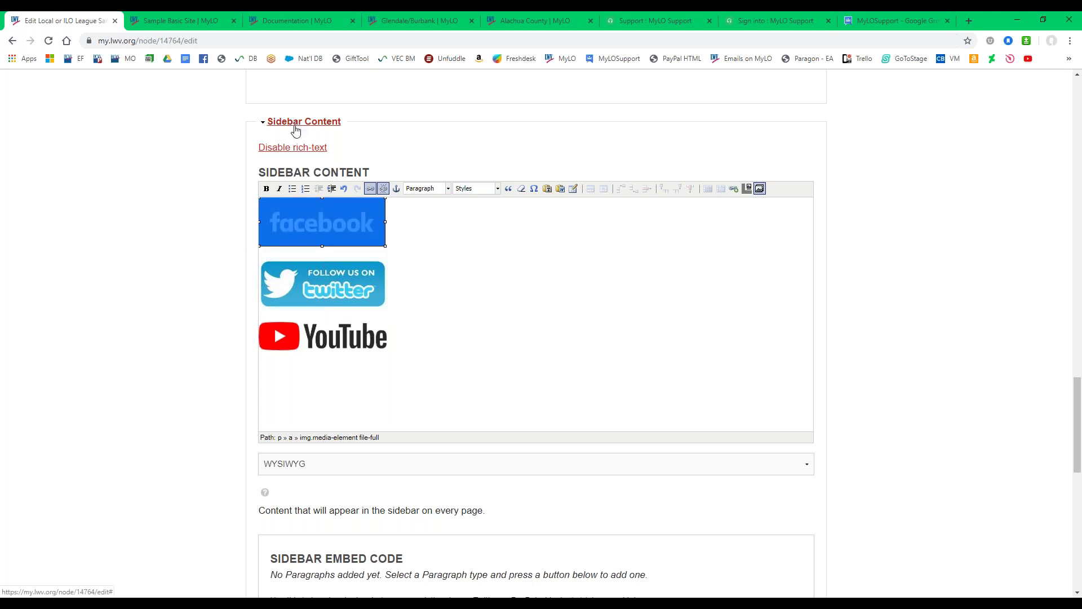
pyautogui.scroll(-2, 124, 240)
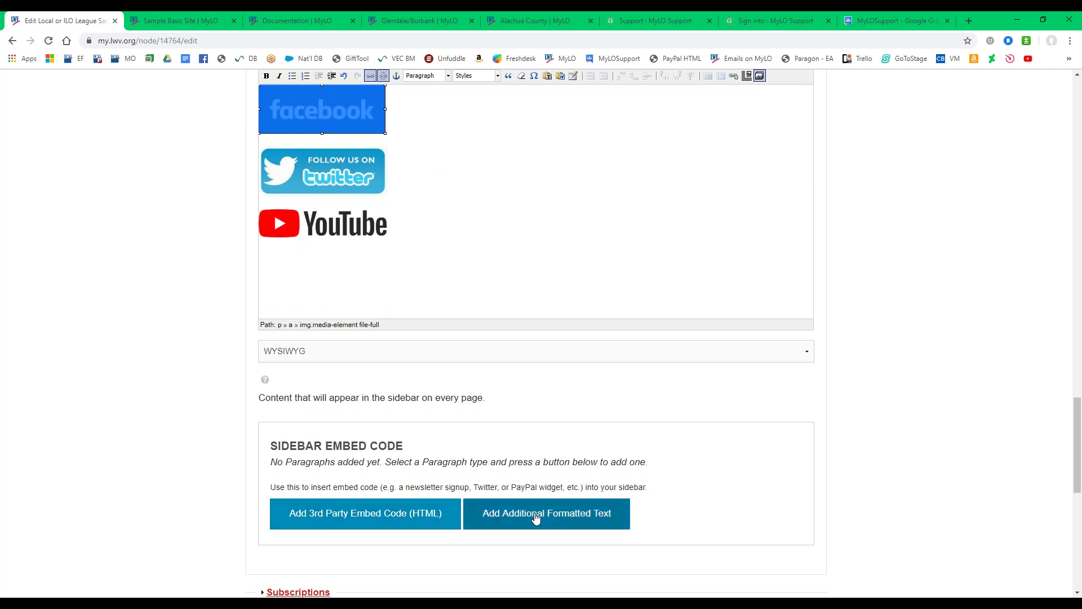
pyautogui.scroll(4, 198, 434)
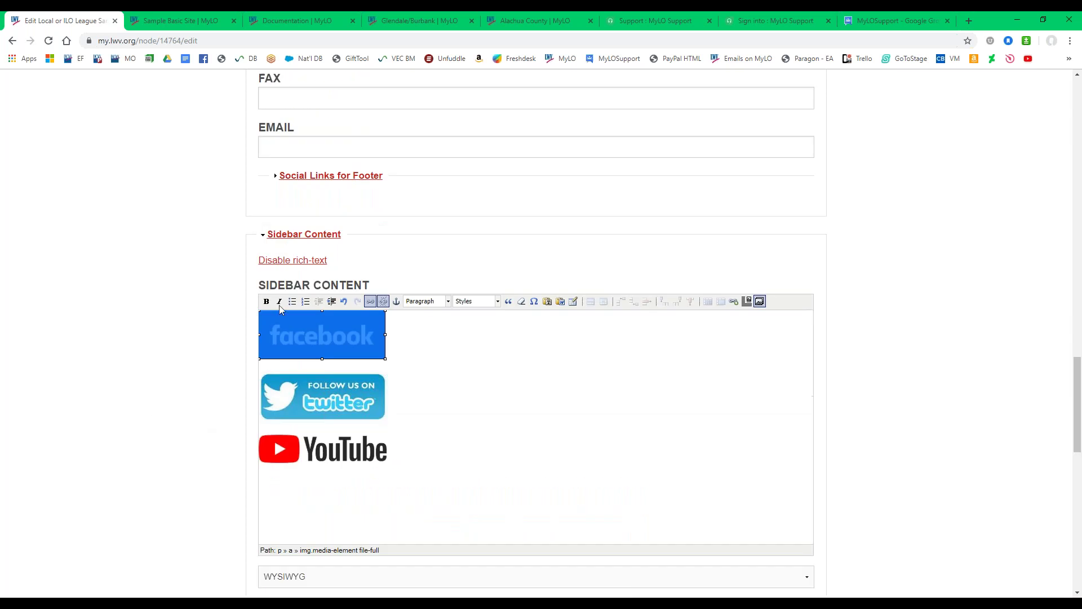
# Collapse Sidebar Content and expand Subscriptions, checking the California action alert and position league selections.
pyautogui.click(301, 235)
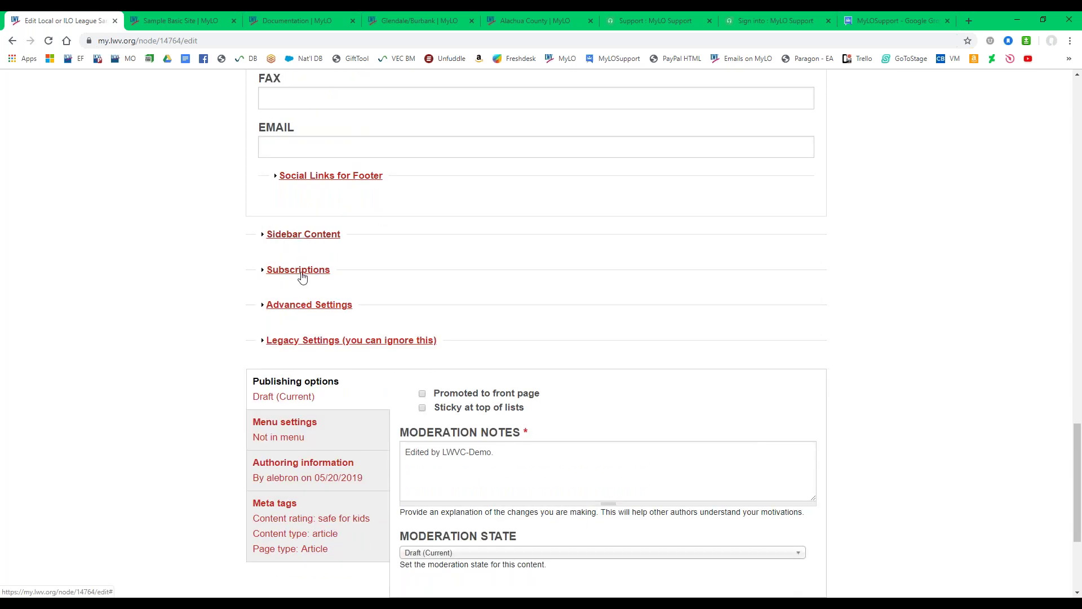
pyautogui.click(299, 270)
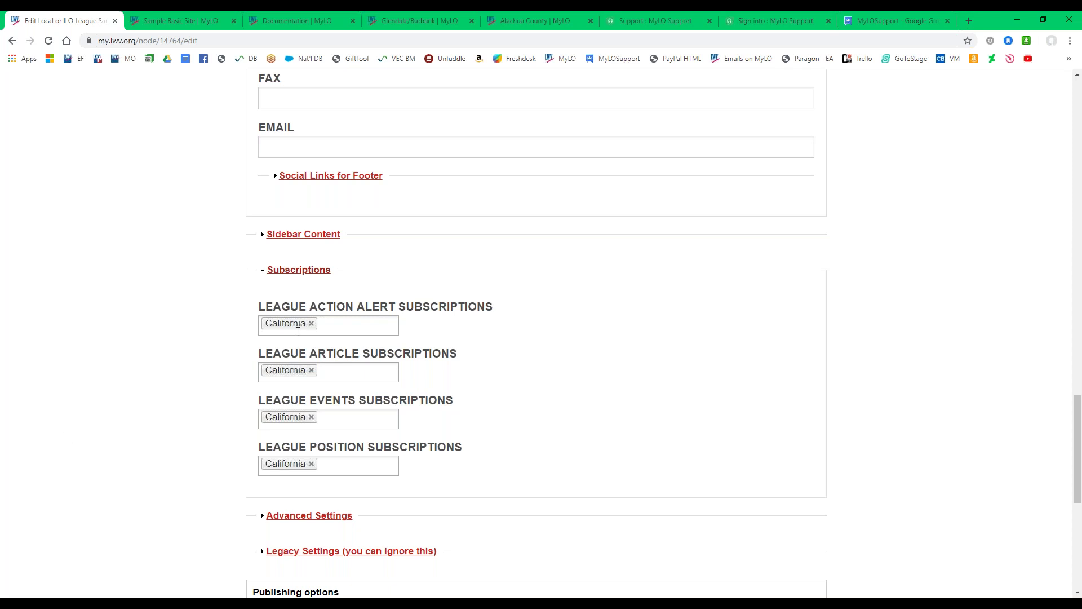
pyautogui.moveTo(321, 312); pyautogui.dragTo(397, 314)
pyautogui.click(234, 457)
pyautogui.click(361, 450)
pyautogui.click(152, 393)
pyautogui.scroll(-1, 163, 386)
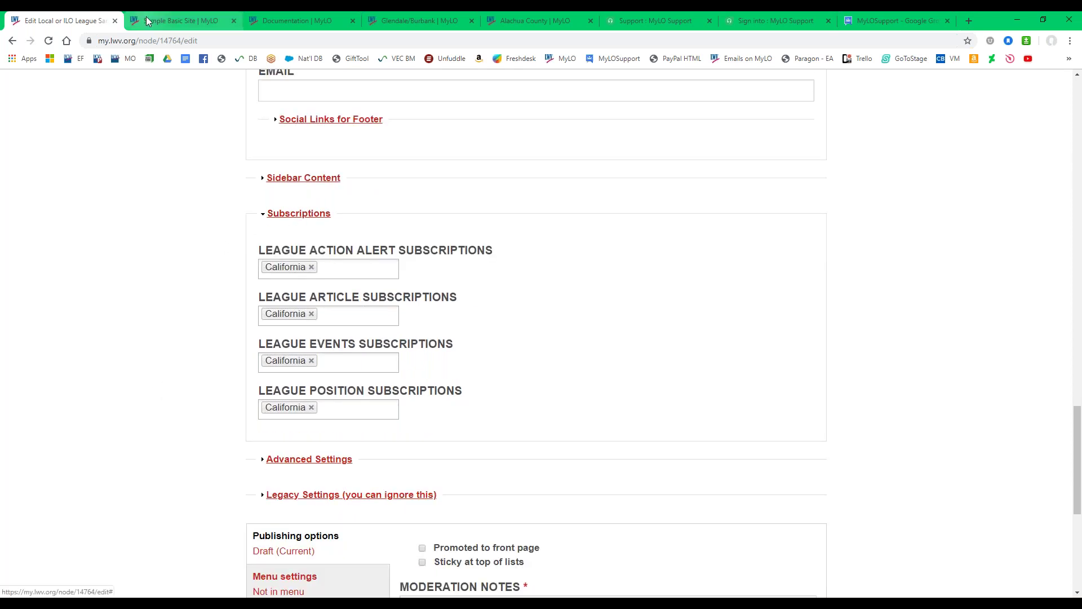
pyautogui.click(182, 26)
pyautogui.scroll(3, 170, 348)
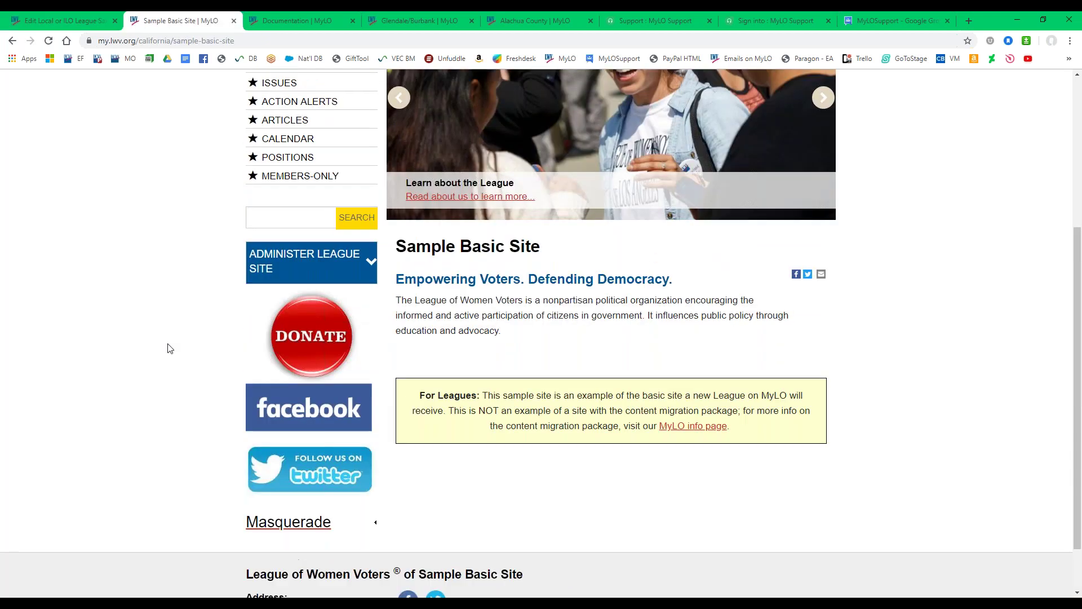
pyautogui.click(293, 208)
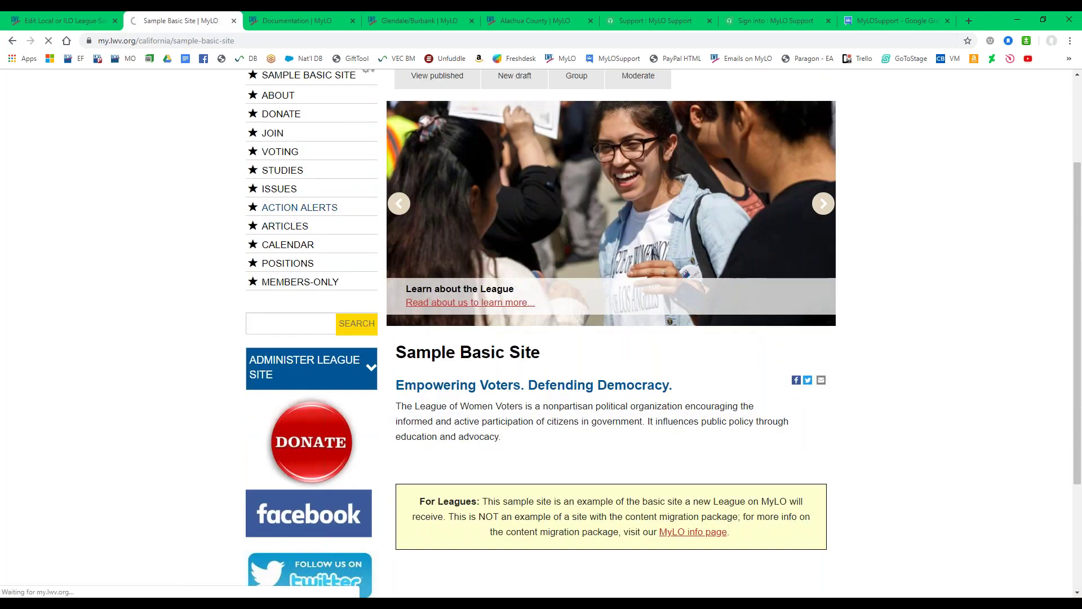
pyautogui.click(62, 21)
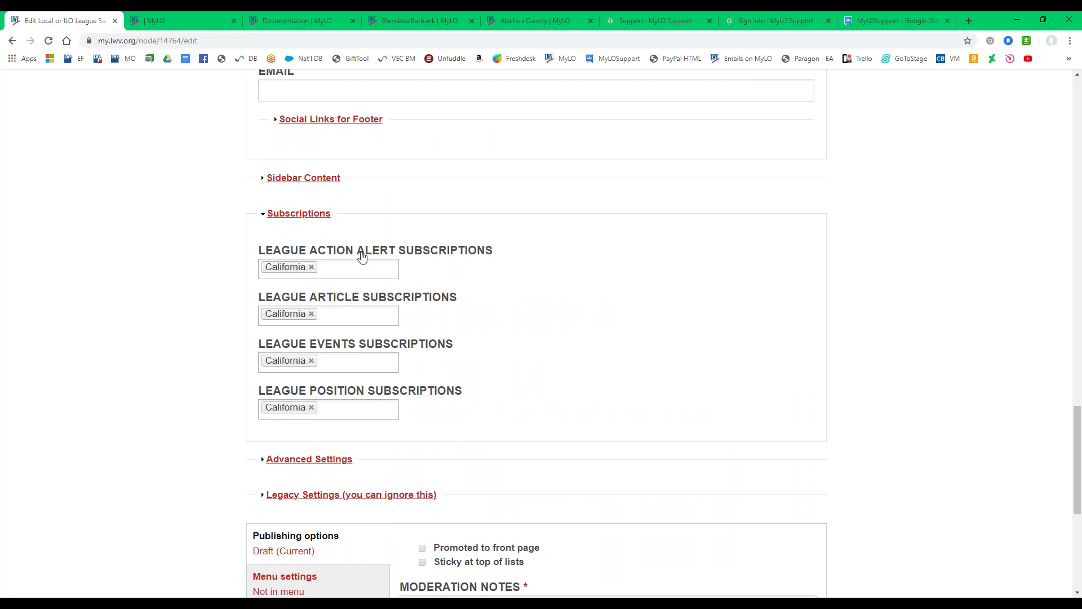
pyautogui.click(186, 23)
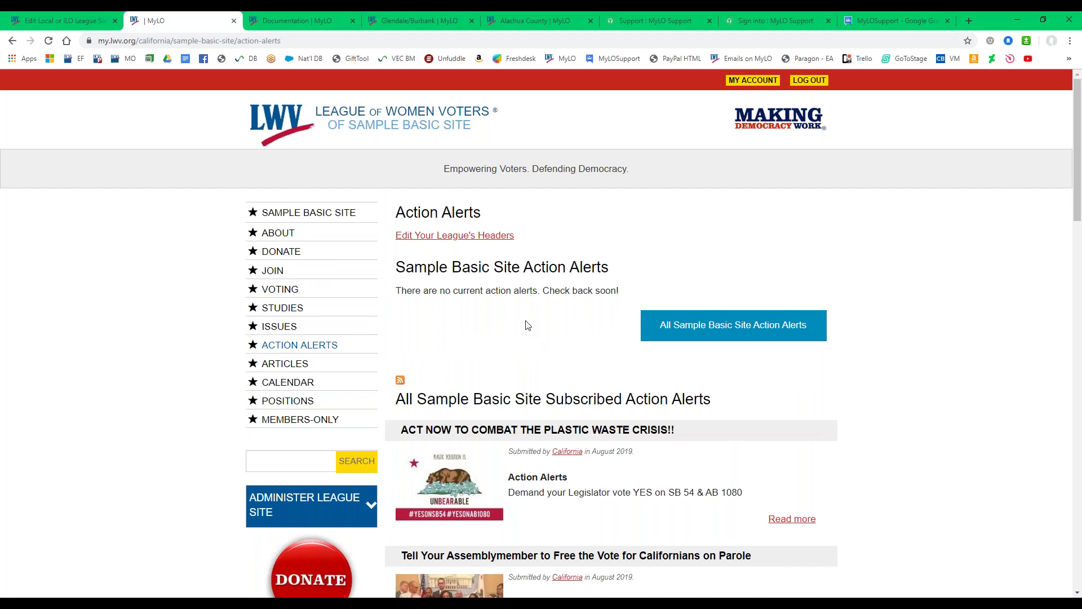
pyautogui.moveTo(399, 291); pyautogui.dragTo(627, 299)
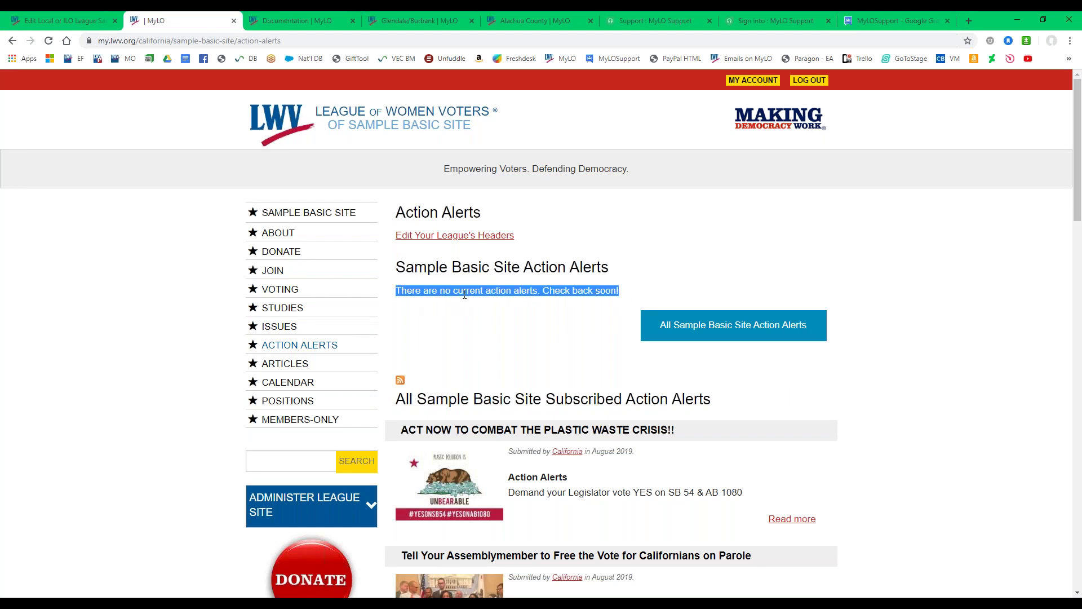
pyautogui.click(474, 337)
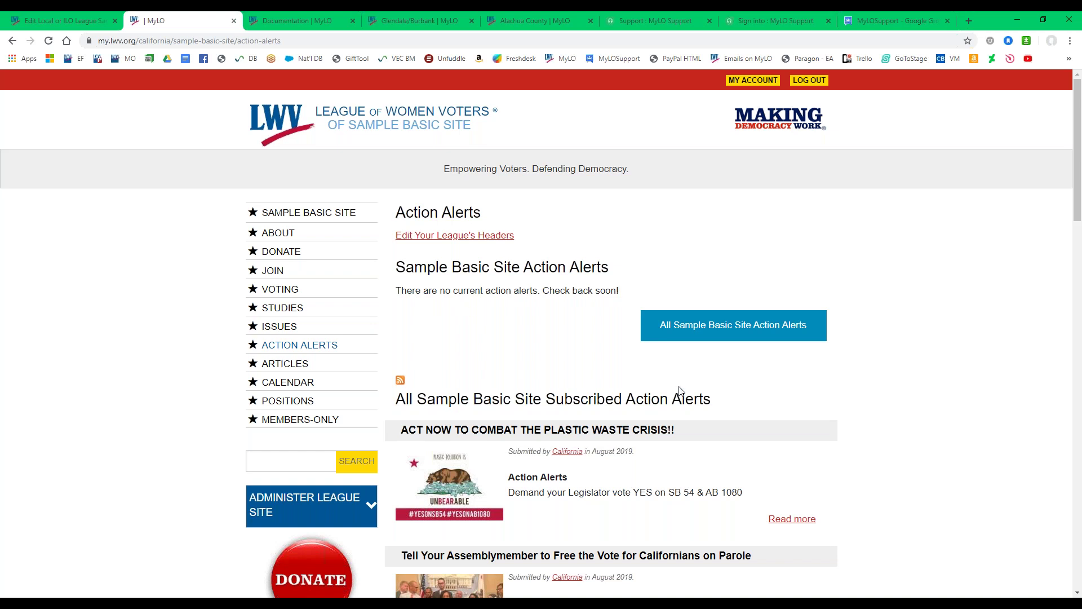
pyautogui.scroll(-1, 681, 390)
pyautogui.scroll(-1, 684, 394)
pyautogui.scroll(-2, 696, 404)
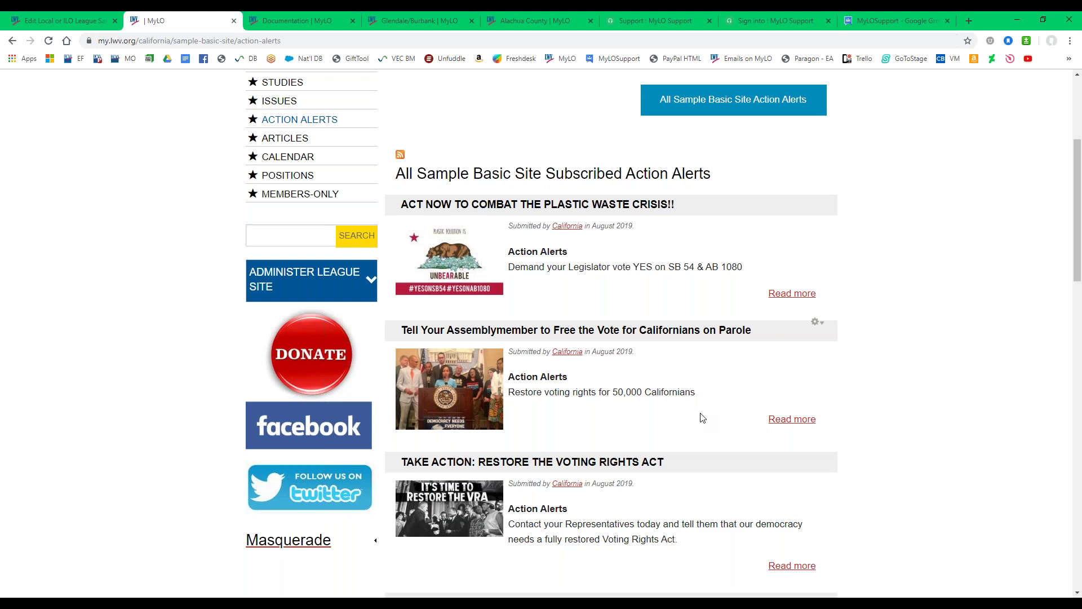
pyautogui.scroll(-4, 701, 414)
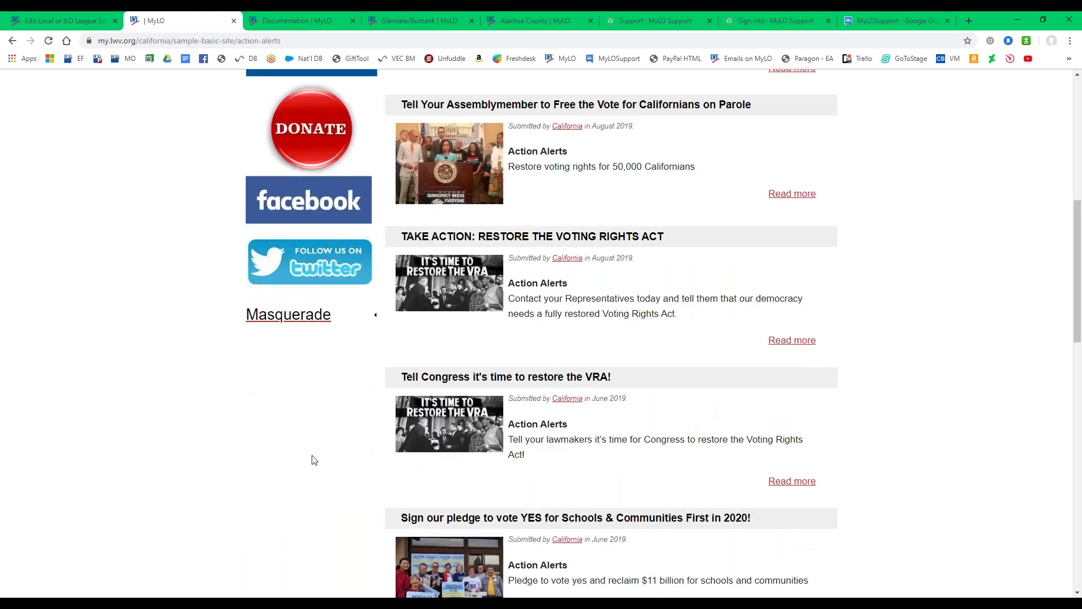
pyautogui.scroll(-5, 314, 461)
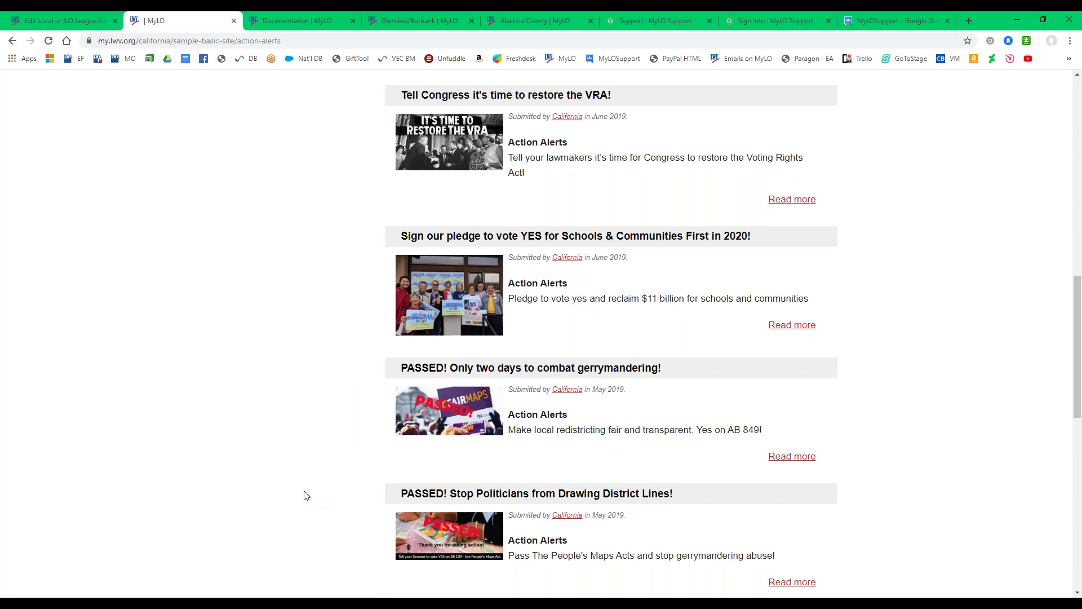
pyautogui.hotkey('ctrl', 'shift', 'Tab')
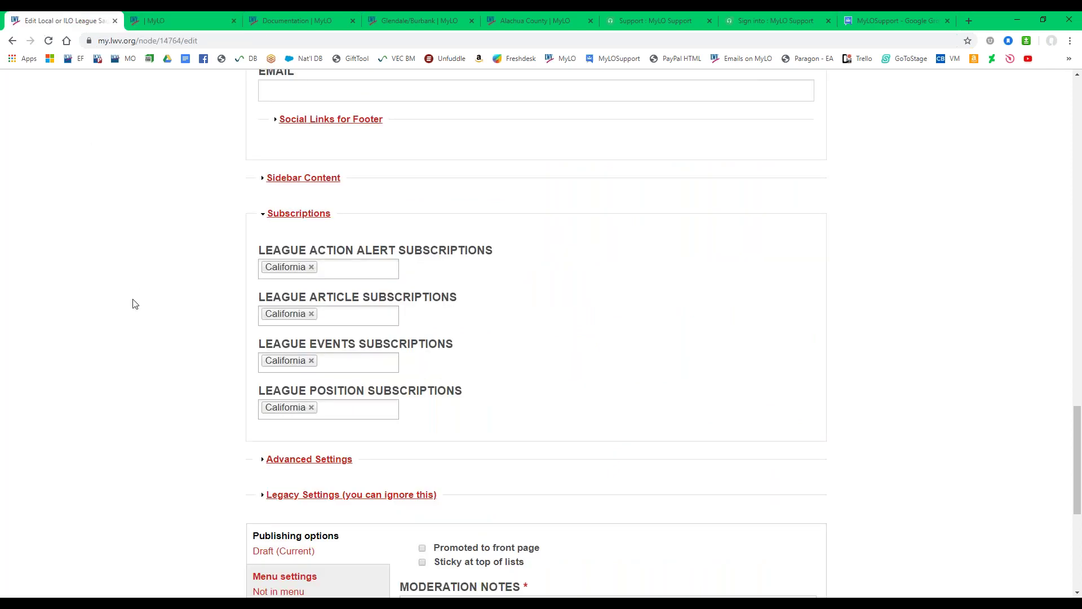
# Check the action alert league list, then fold the Subscriptions section away.
pyautogui.click(339, 268)
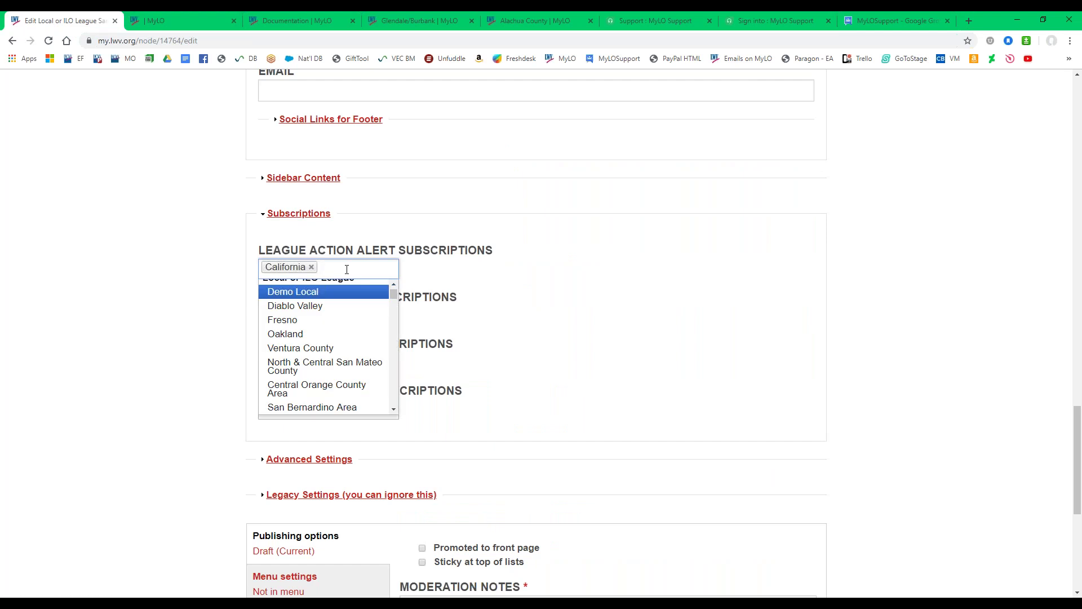
pyautogui.click(310, 216)
pyautogui.click(310, 216)
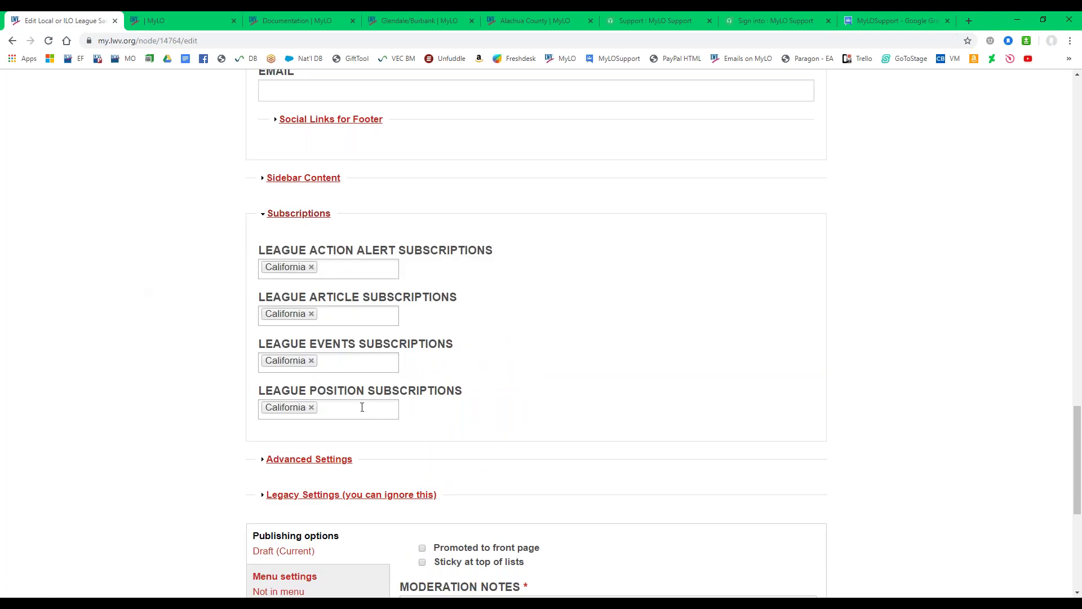
pyautogui.click(299, 213)
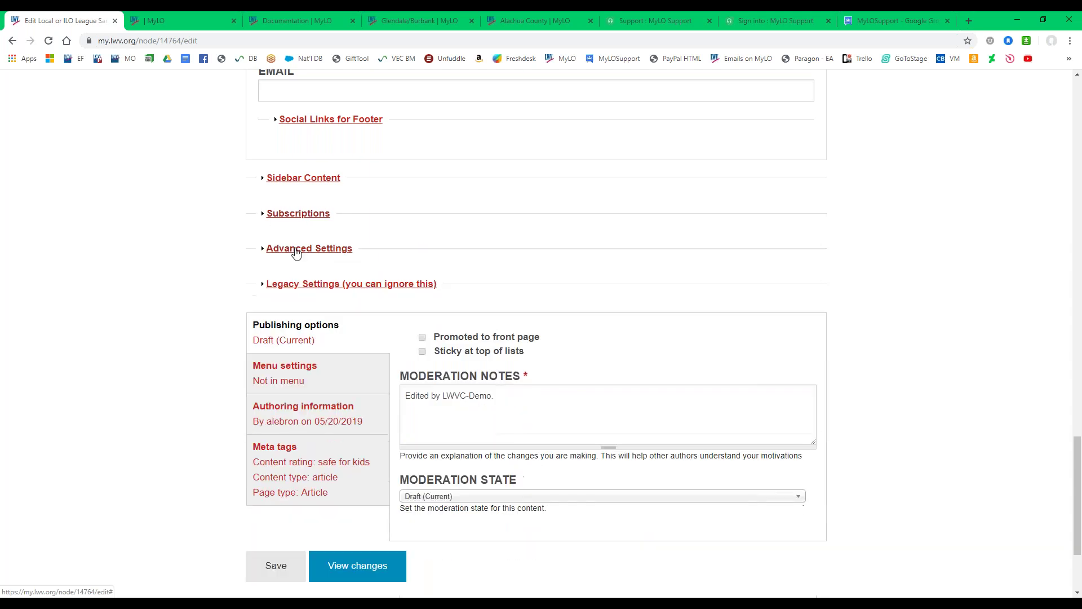
# Expand Advanced Settings and place the cursor in the Google Analytics Tracking Code box.
pyautogui.click(296, 252)
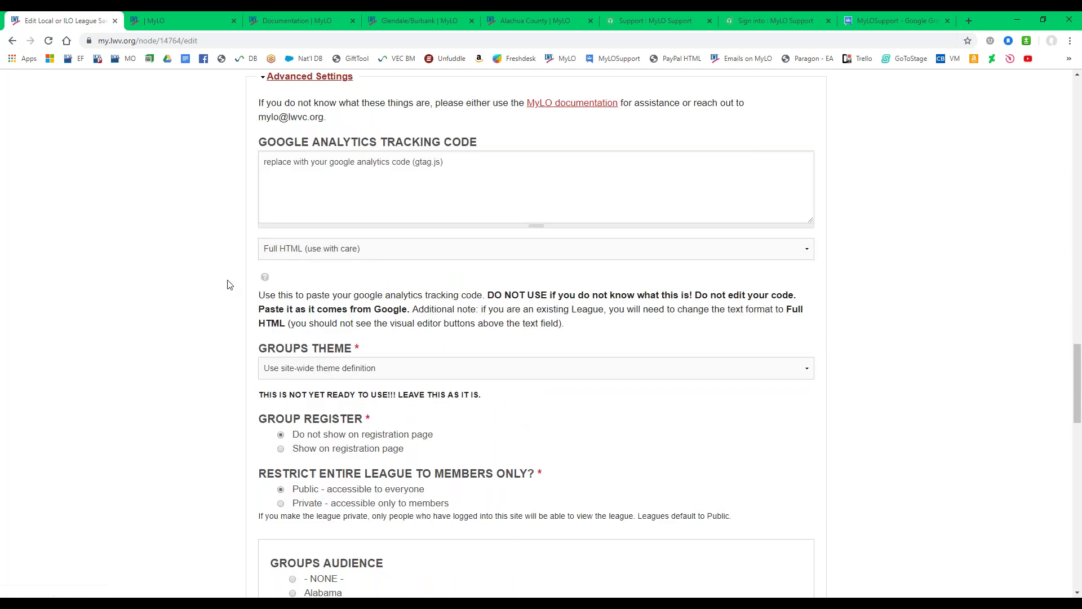
pyautogui.scroll(1, 304, 189)
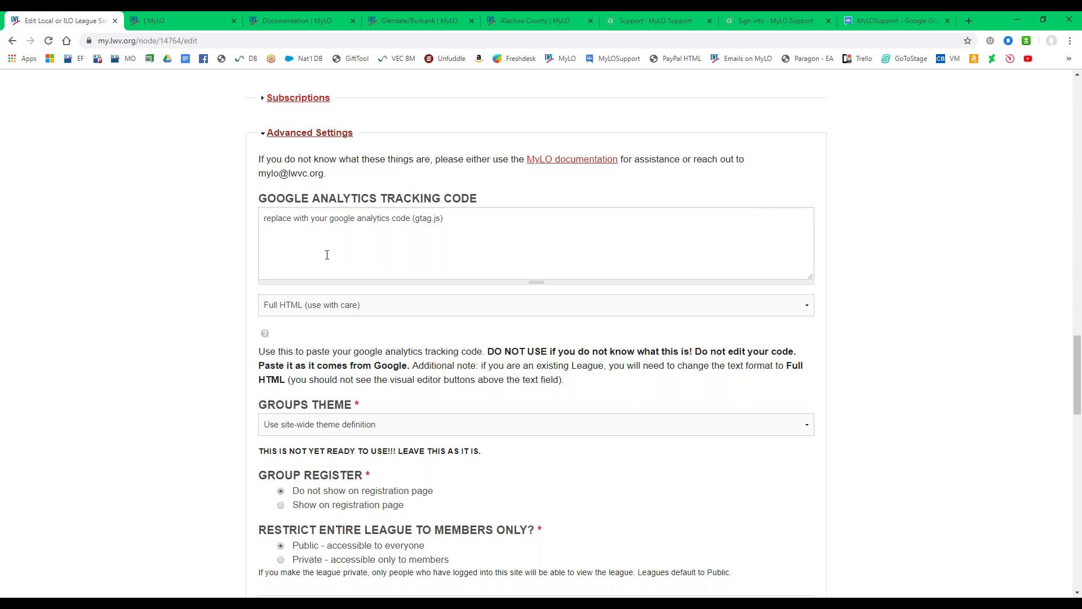
pyautogui.click(515, 219)
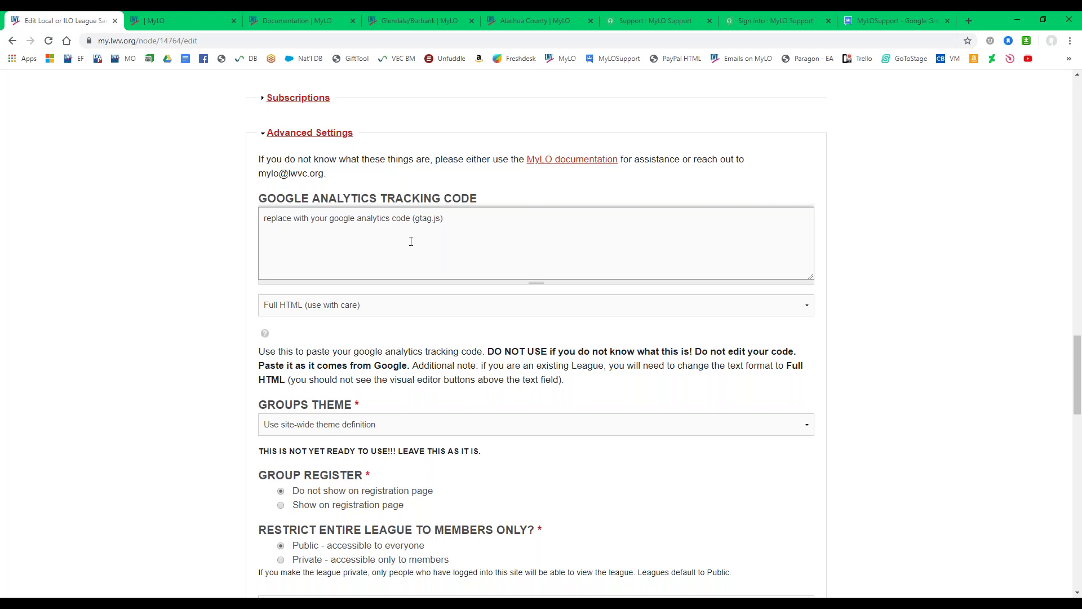
pyautogui.click(305, 20)
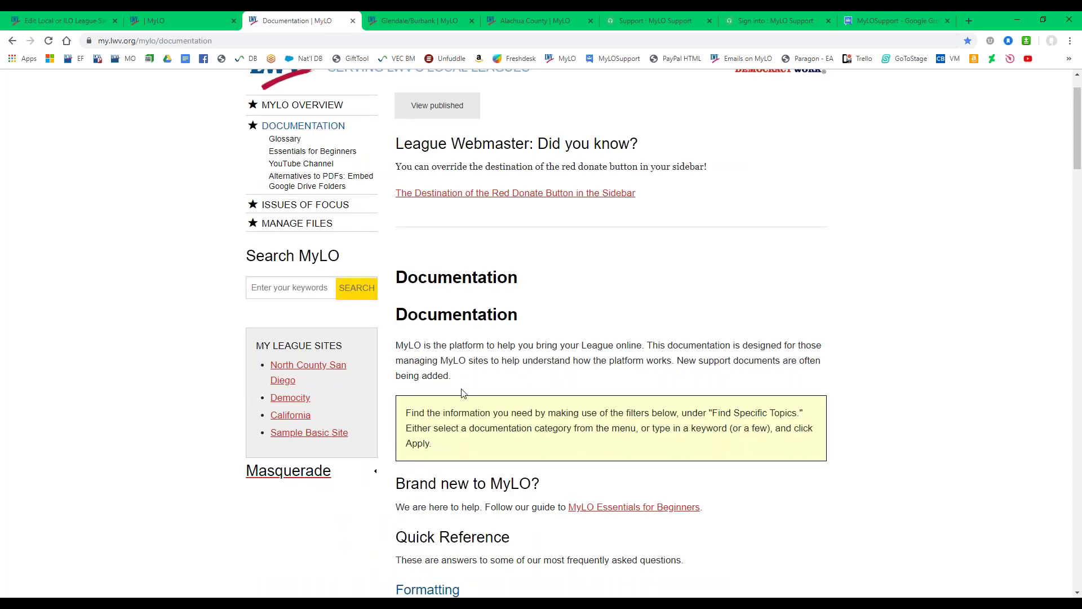
pyautogui.scroll(-1, 461, 395)
pyautogui.scroll(-10, 461, 393)
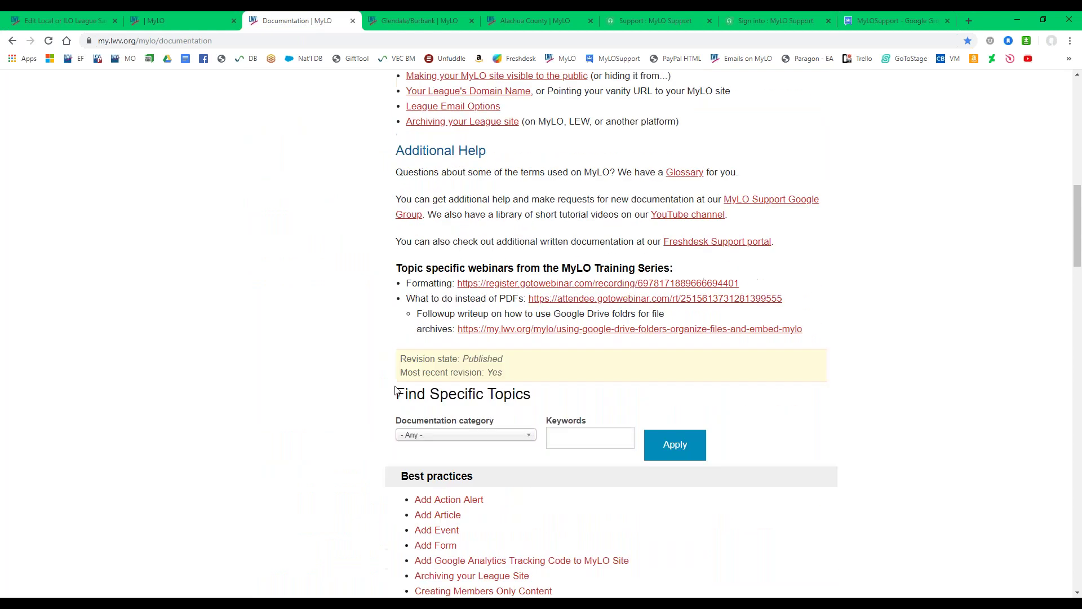
pyautogui.scroll(-3, 397, 391)
pyautogui.click(485, 410)
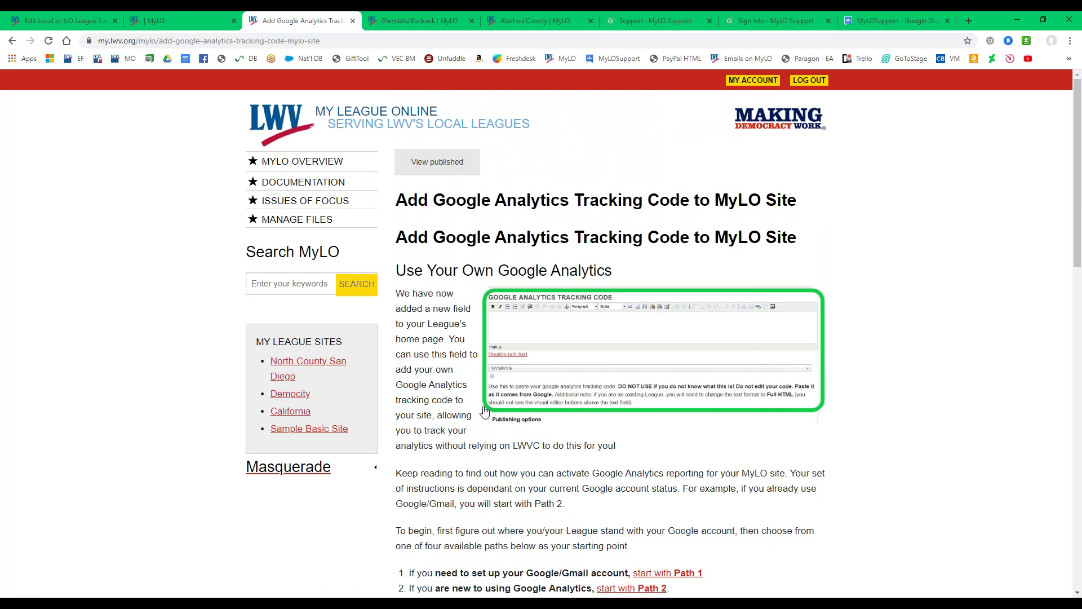
pyautogui.scroll(-2, 528, 476)
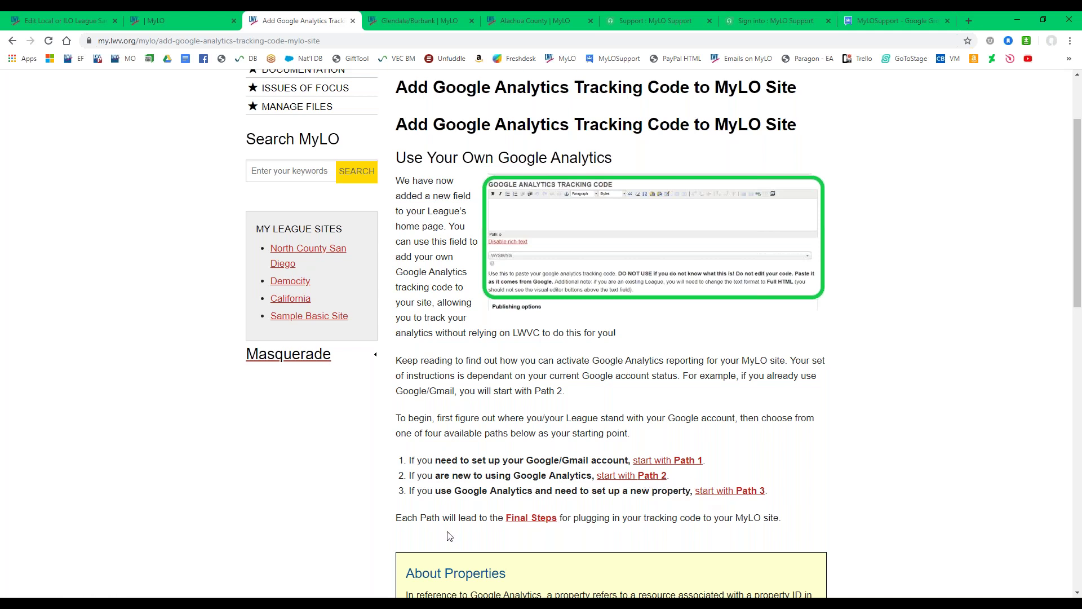
pyautogui.click(32, 17)
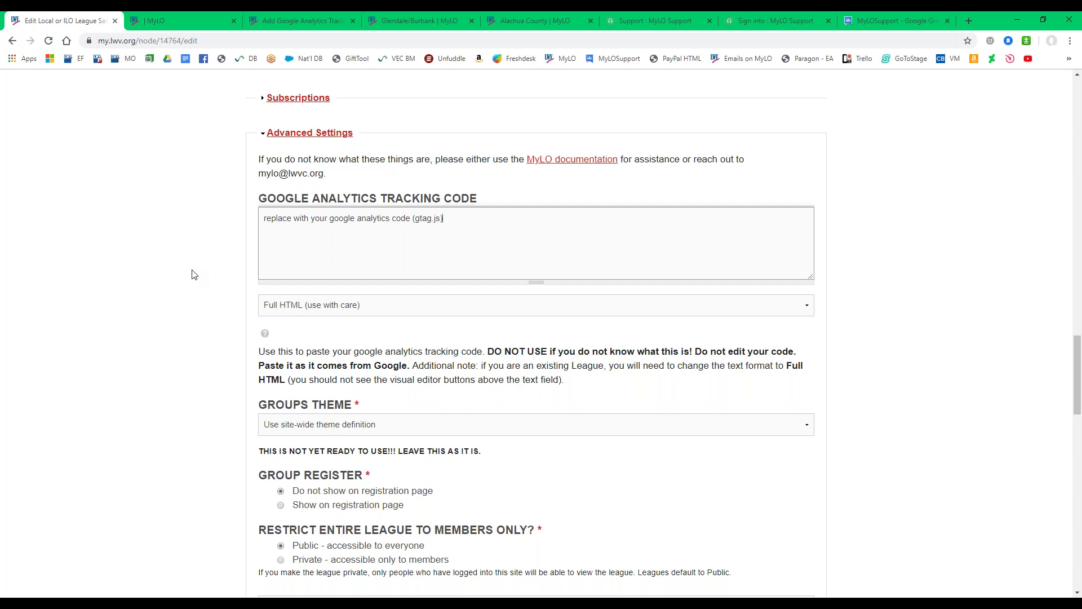
# Look over the groups theme list, keep the site-wide theme, and switch to the live Action Alerts page.
pyautogui.scroll(-3, 193, 273)
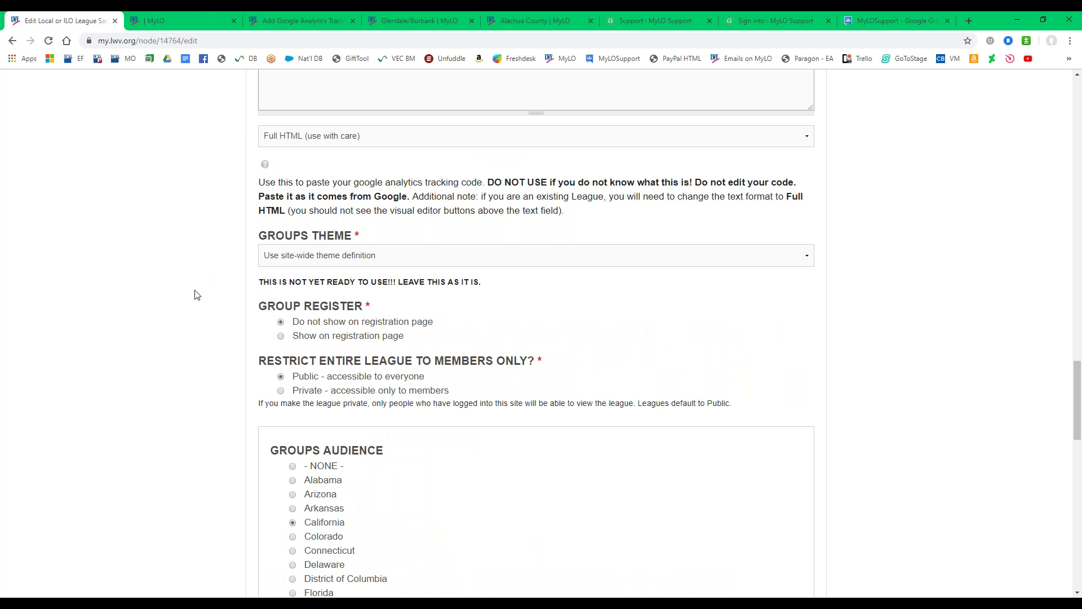
pyautogui.click(341, 260)
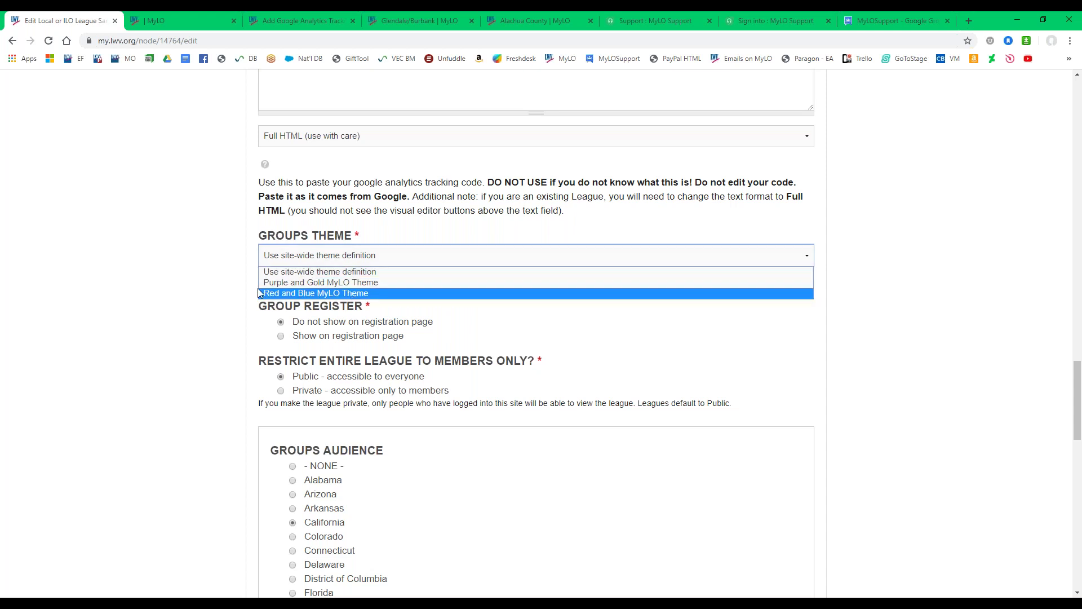
pyautogui.click(222, 293)
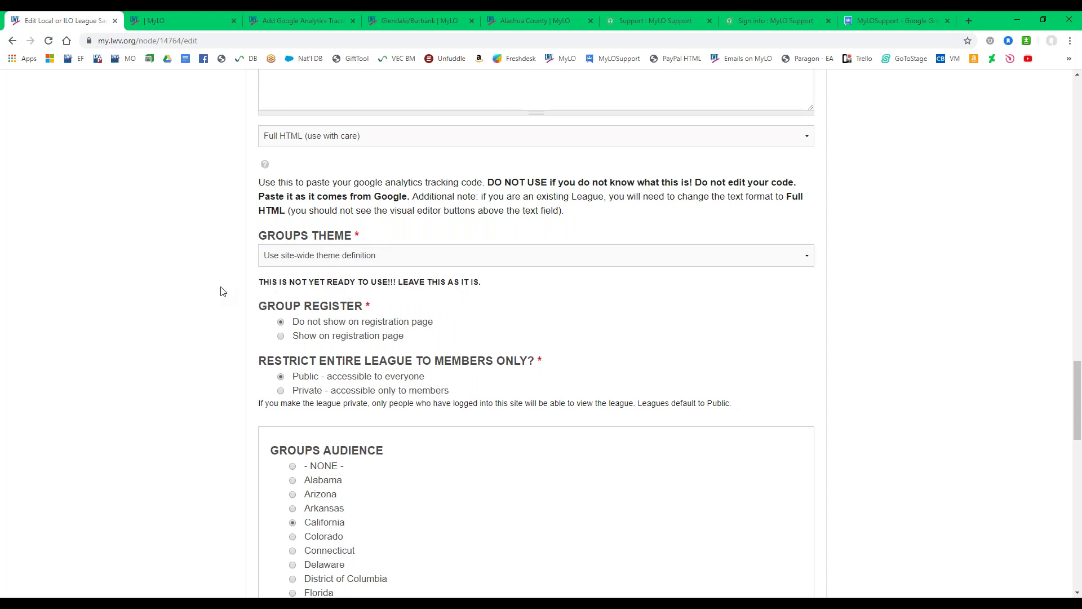
pyautogui.scroll(-1, 222, 292)
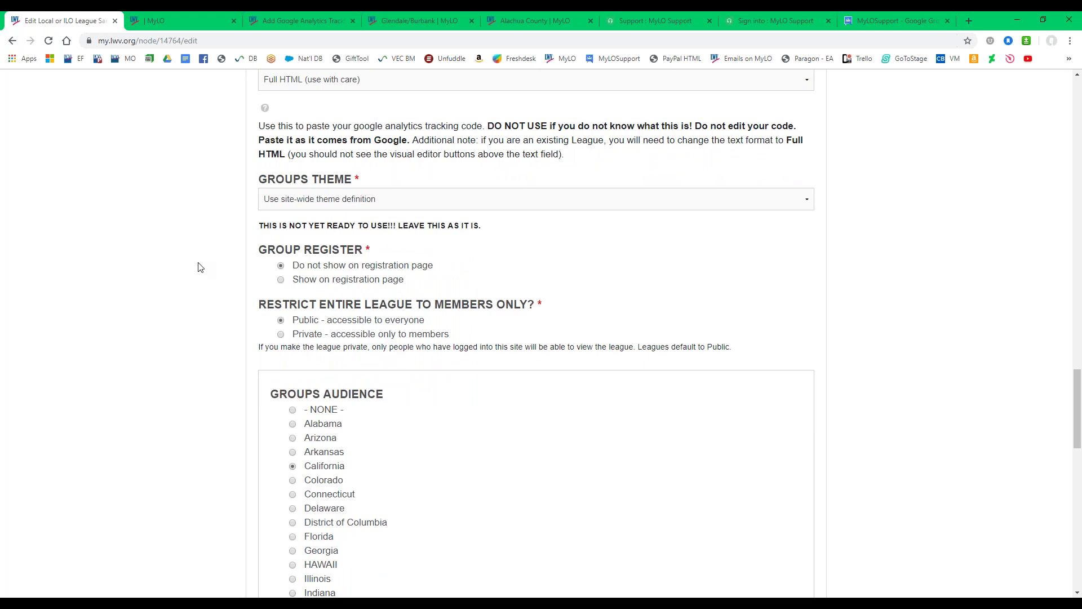
pyautogui.click(190, 19)
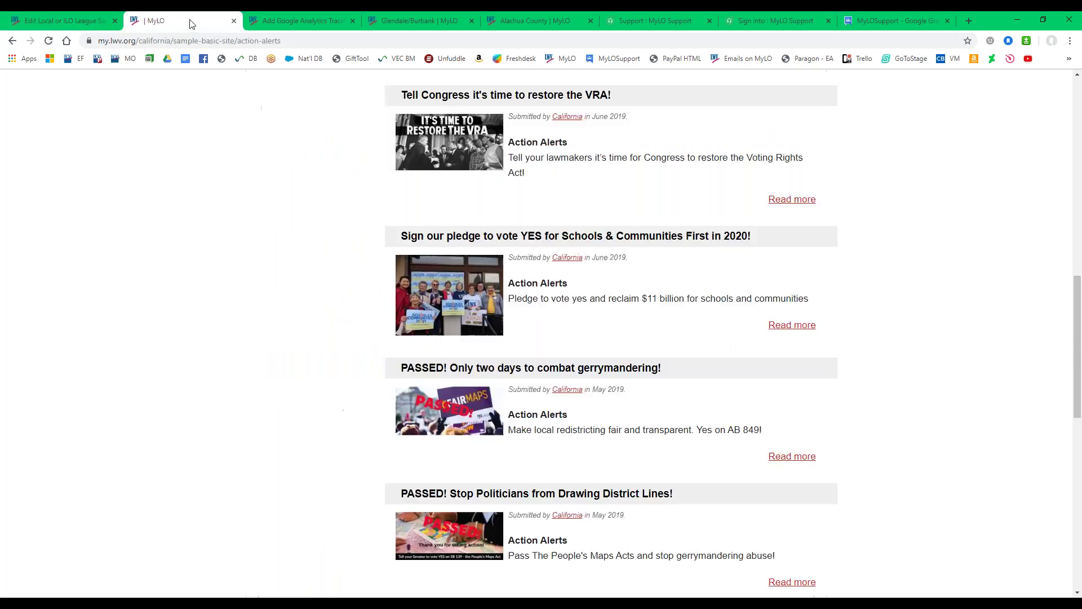
# View the Sample Basic Site homepage, then go back to the 'Edit Local or ILO League' form.
pyautogui.scroll(13, 269, 370)
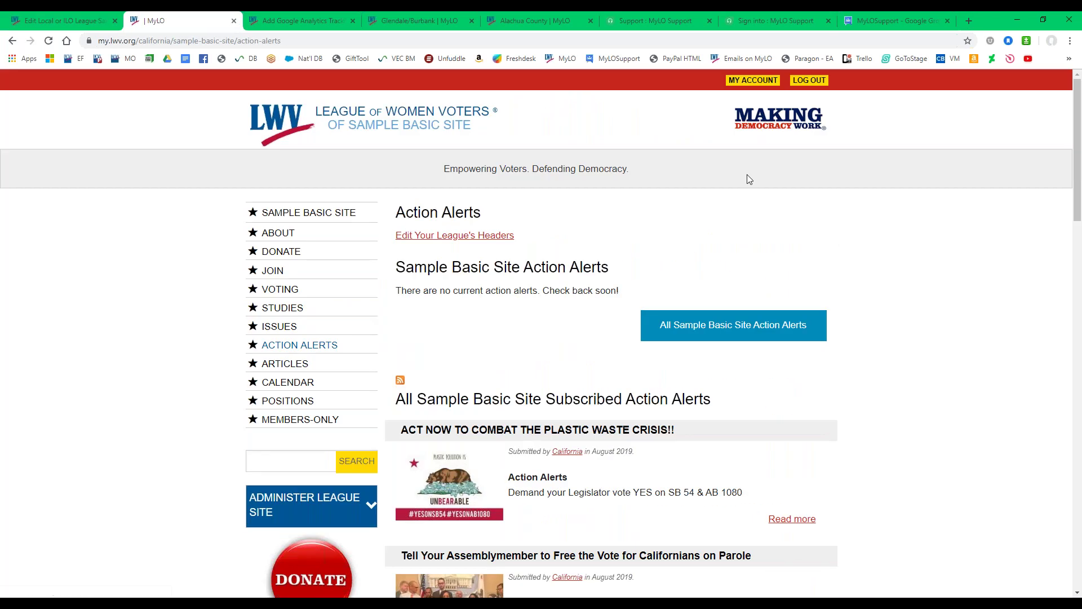
pyautogui.click(276, 216)
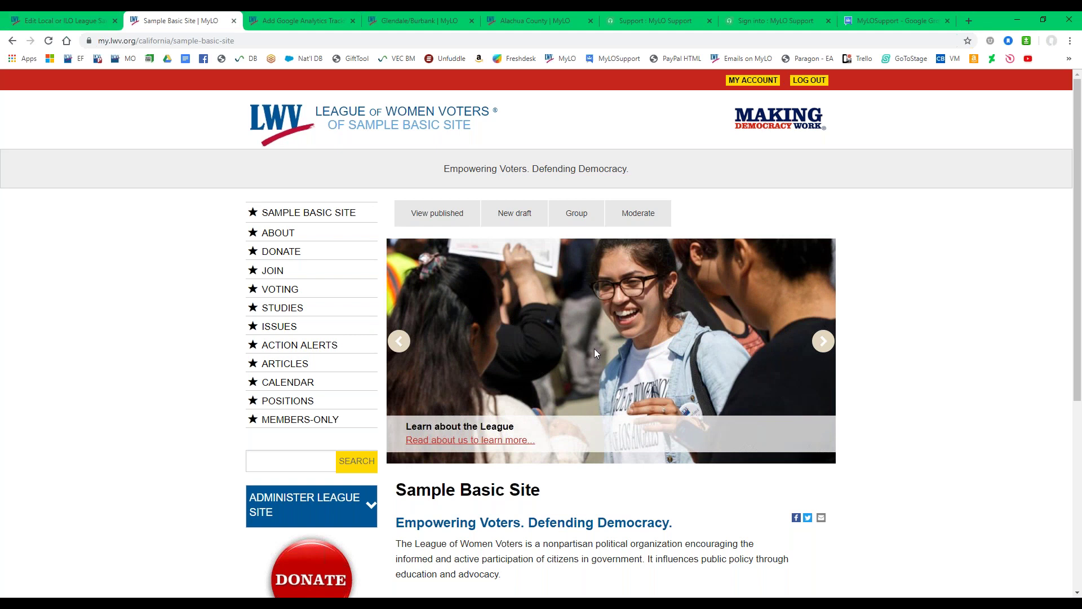
pyautogui.click(34, 18)
# Toggle the Group Register options for showing or hiding the league on the registration page.
pyautogui.click(281, 279)
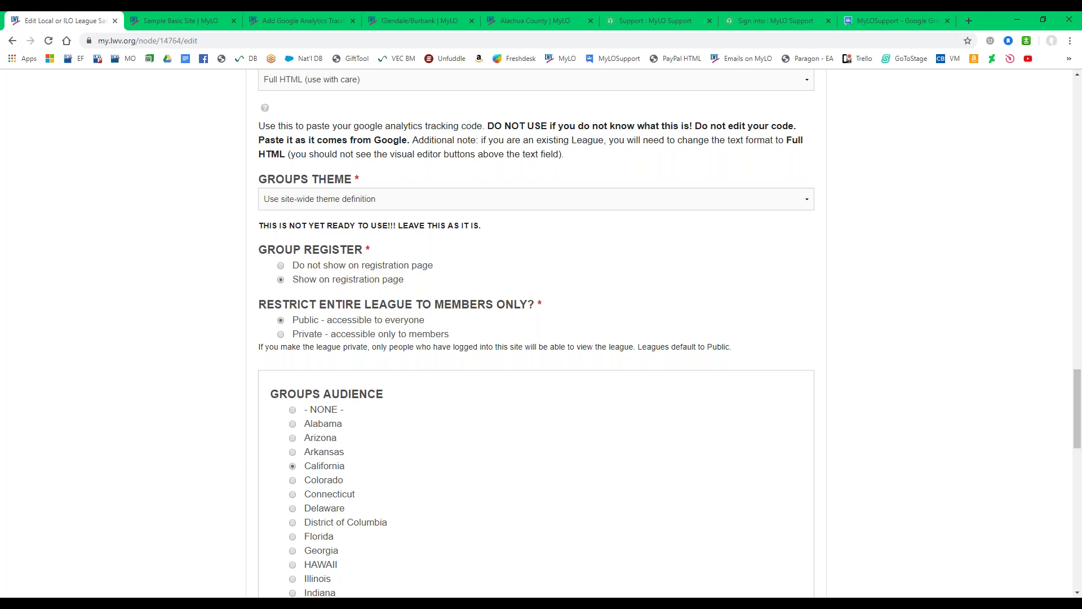
pyautogui.click(281, 266)
pyautogui.click(281, 280)
pyautogui.scroll(-1, 220, 327)
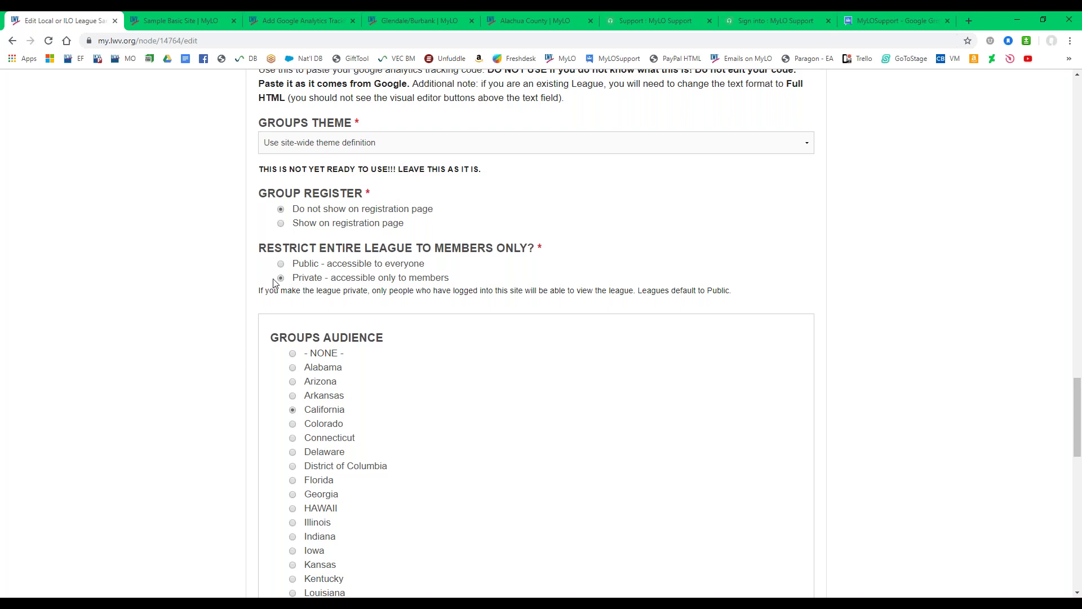
# Highlight the members-only access wording, then set the league to 'Public - accessible to everyone'.
pyautogui.moveTo(293, 277); pyautogui.dragTo(359, 287)
pyautogui.click(377, 293)
pyautogui.scroll(-1, 235, 312)
pyautogui.click(282, 208)
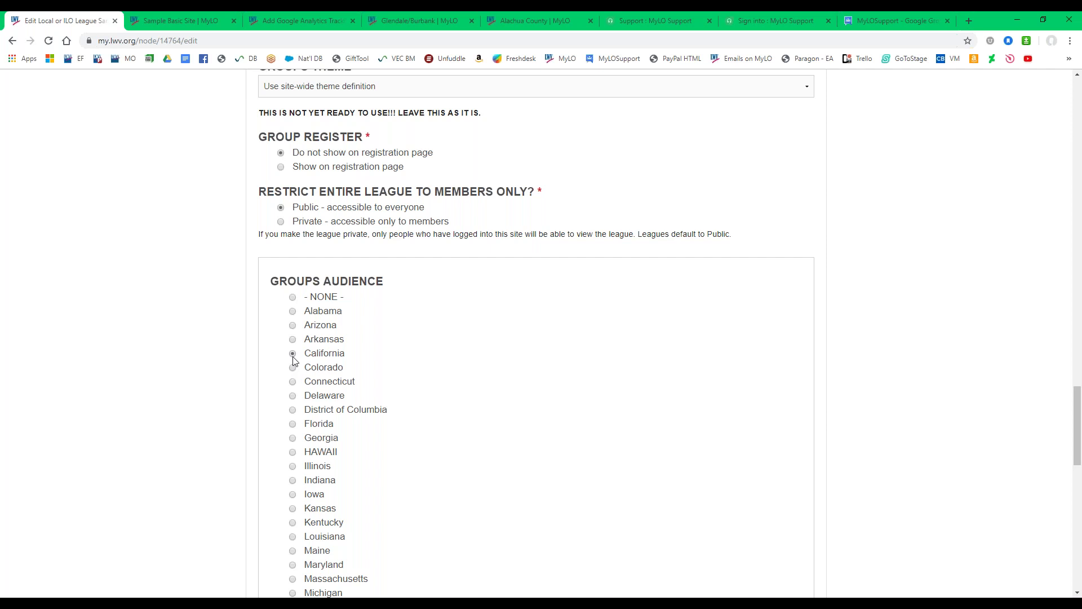
# Expand the League Type settings to look them over, then collapse them.
pyautogui.scroll(-7, 246, 361)
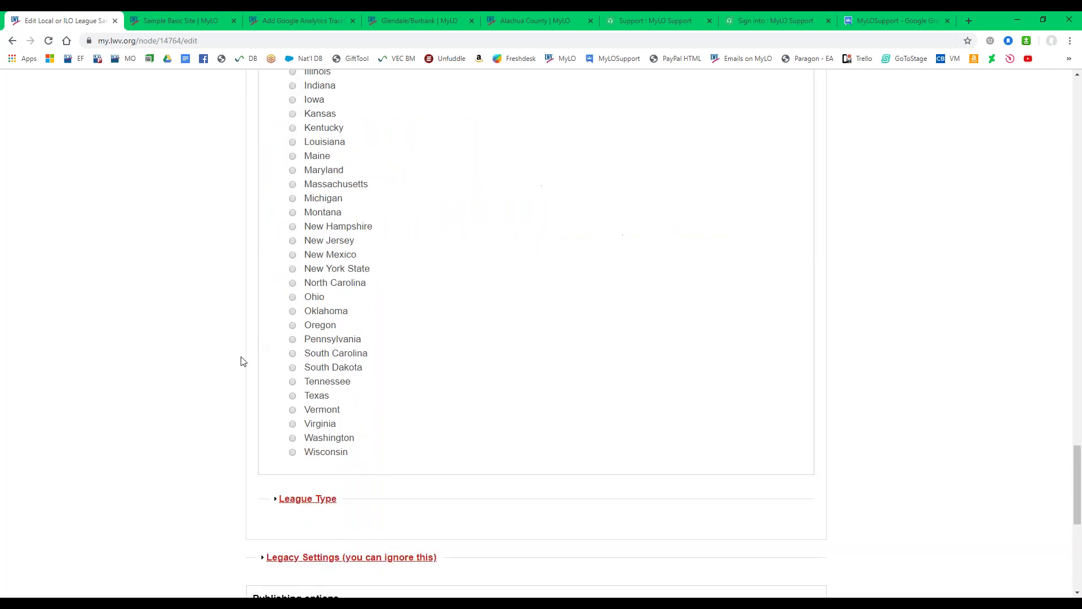
pyautogui.scroll(-1, 243, 361)
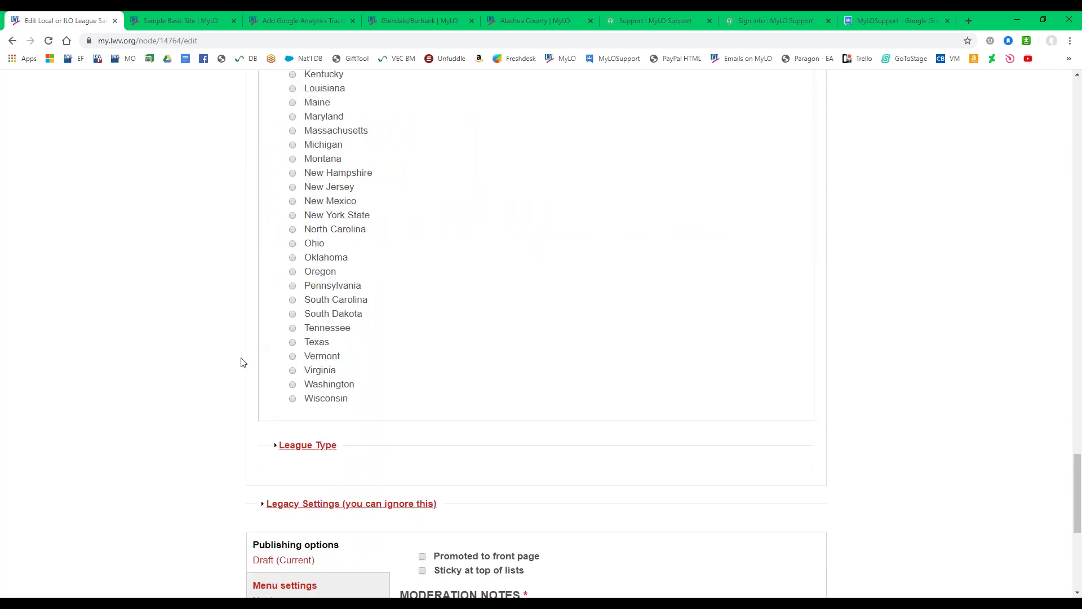
pyautogui.click(298, 443)
pyautogui.scroll(-1, 162, 407)
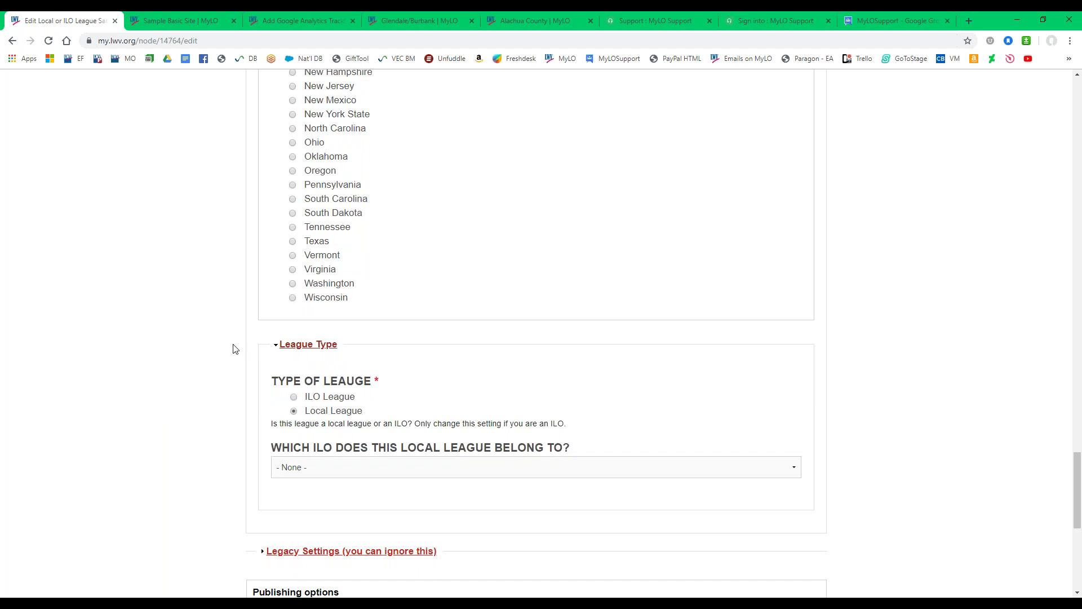
pyautogui.click(314, 351)
# Expand Legacy Settings and the Annual Dues fields, both set to 0.
pyautogui.scroll(-1, 356, 354)
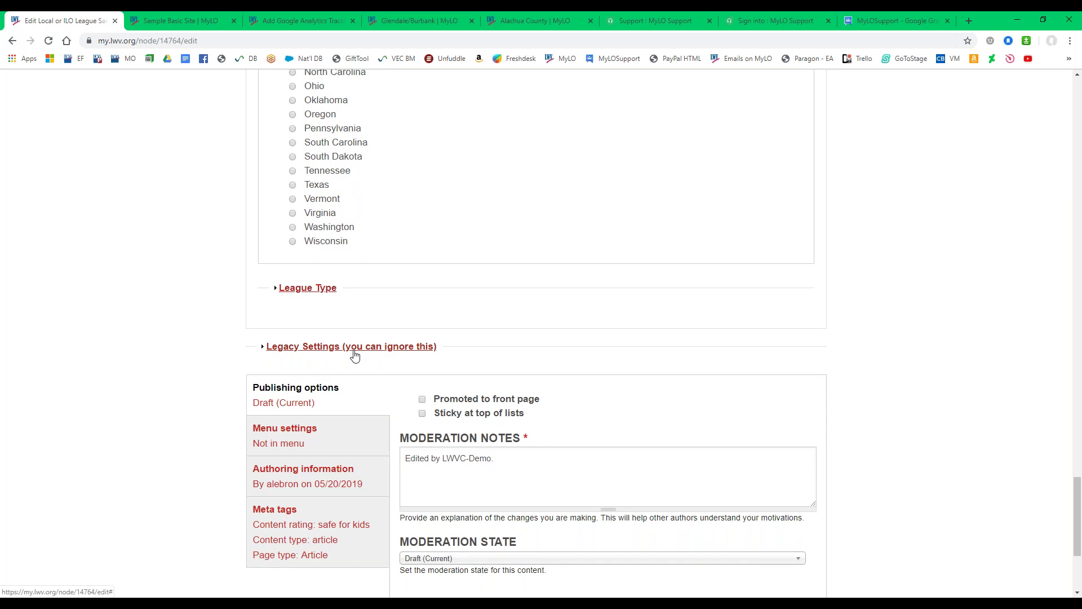
pyautogui.click(355, 349)
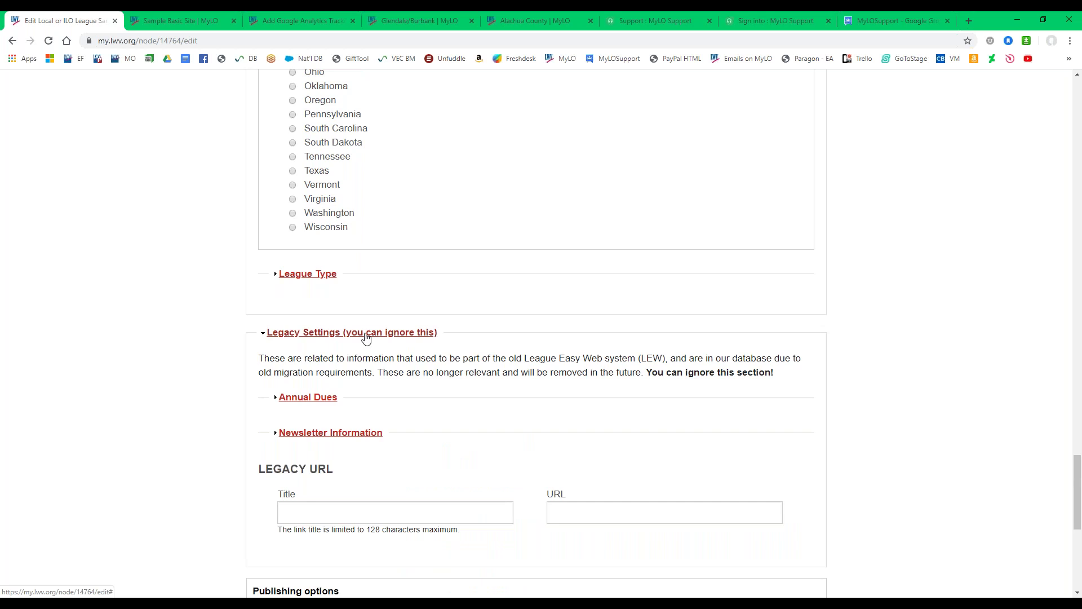
pyautogui.click(294, 401)
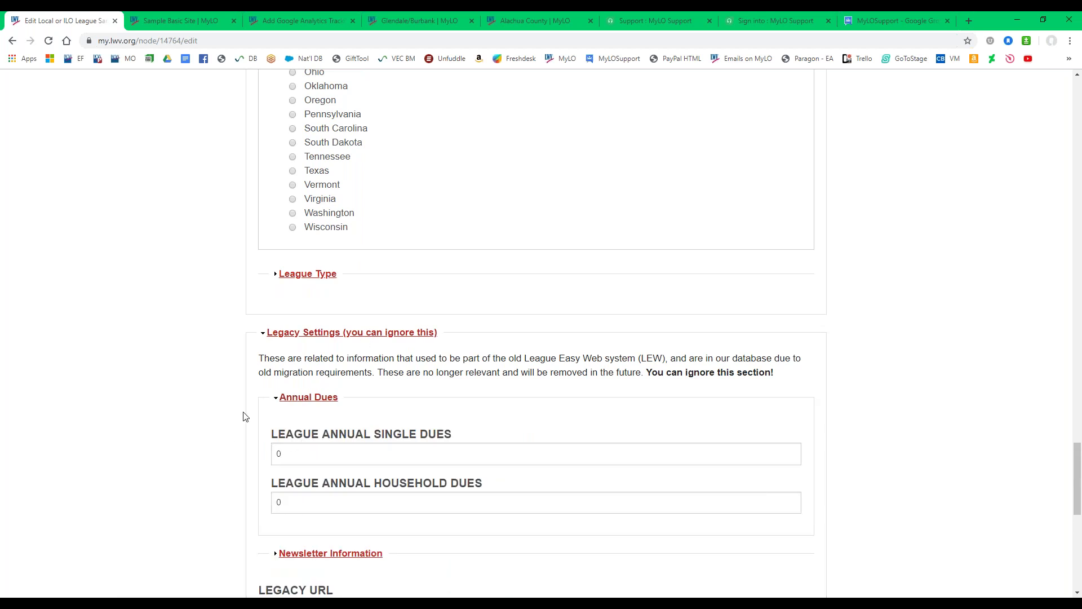
pyautogui.scroll(-2, 243, 416)
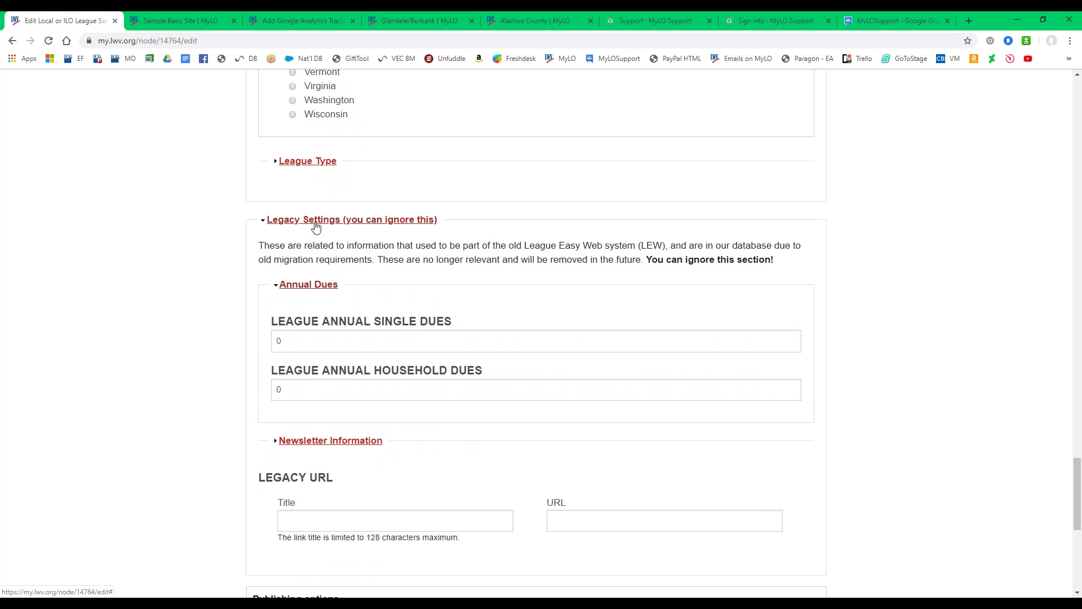
# Collapse the Legacy Settings section.
pyautogui.click(316, 224)
pyautogui.click(314, 222)
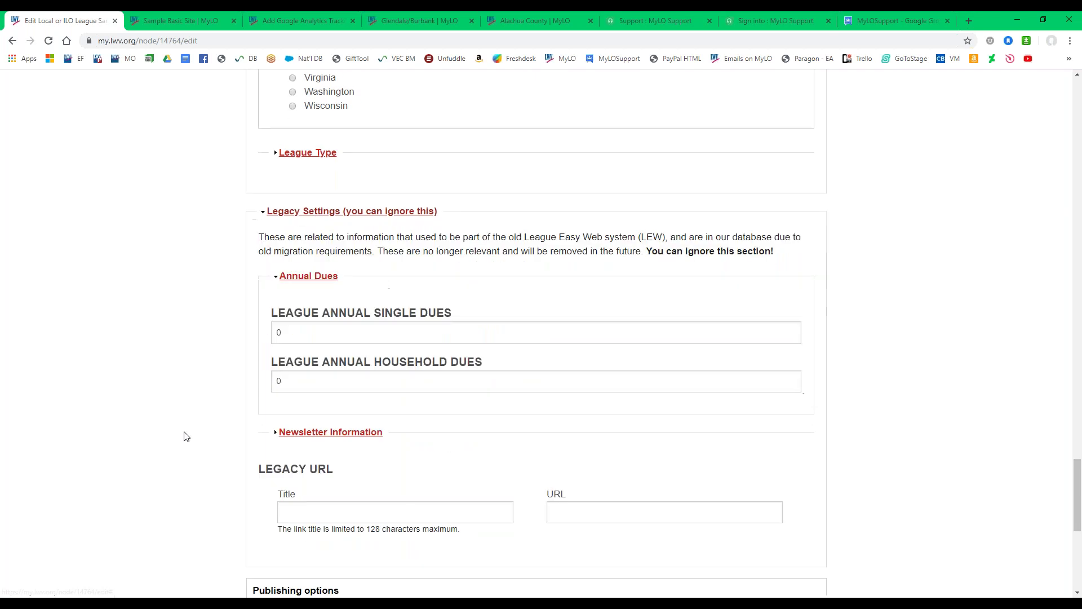
pyautogui.click(342, 215)
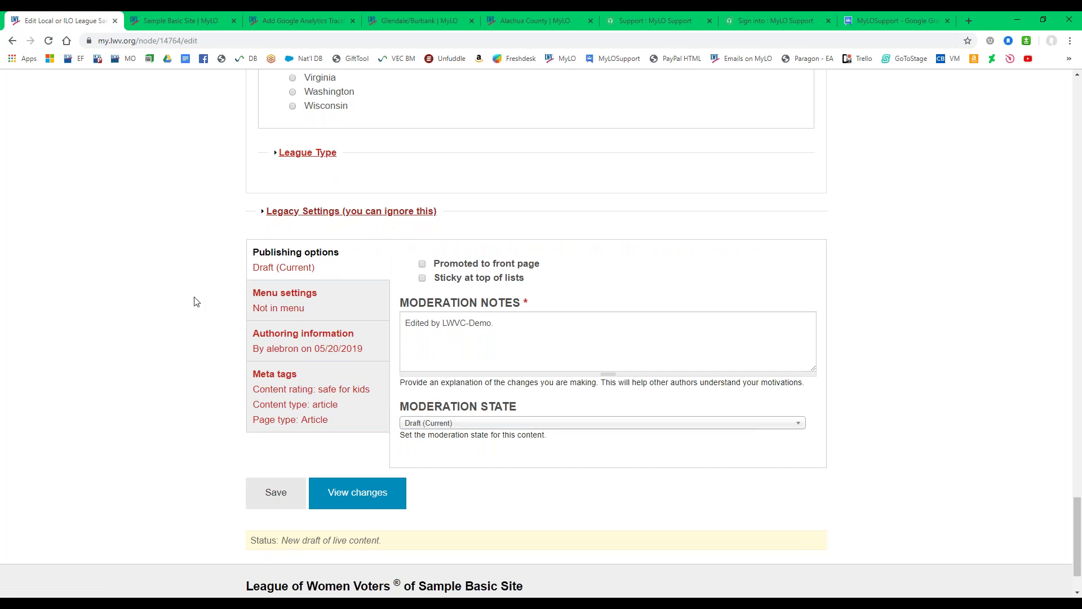
# Show the publishing options, click into Moderation Notes, and open the Moderation State dropdown.
pyautogui.click(300, 268)
pyautogui.click(570, 327)
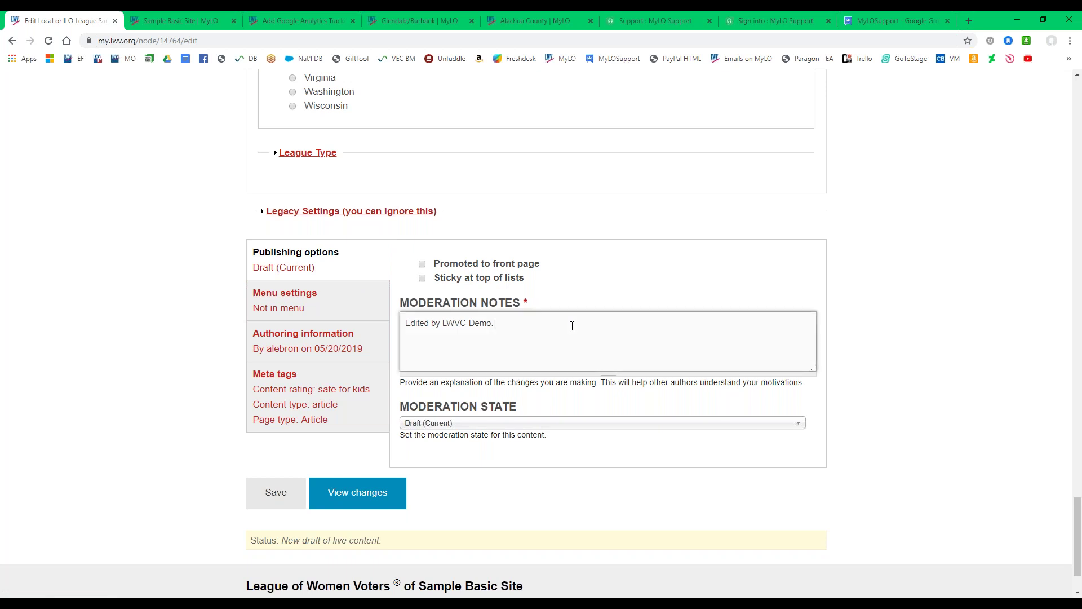
pyautogui.click(551, 424)
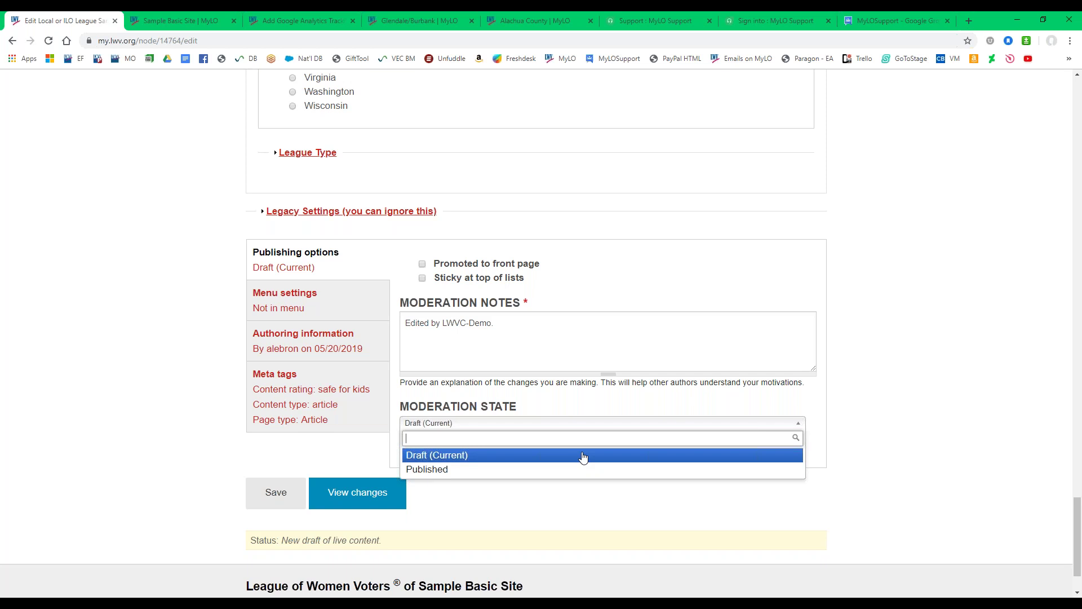
# Set the moderation state to Published, review the front-page and sticky options, and click View changes.
pyautogui.click(563, 470)
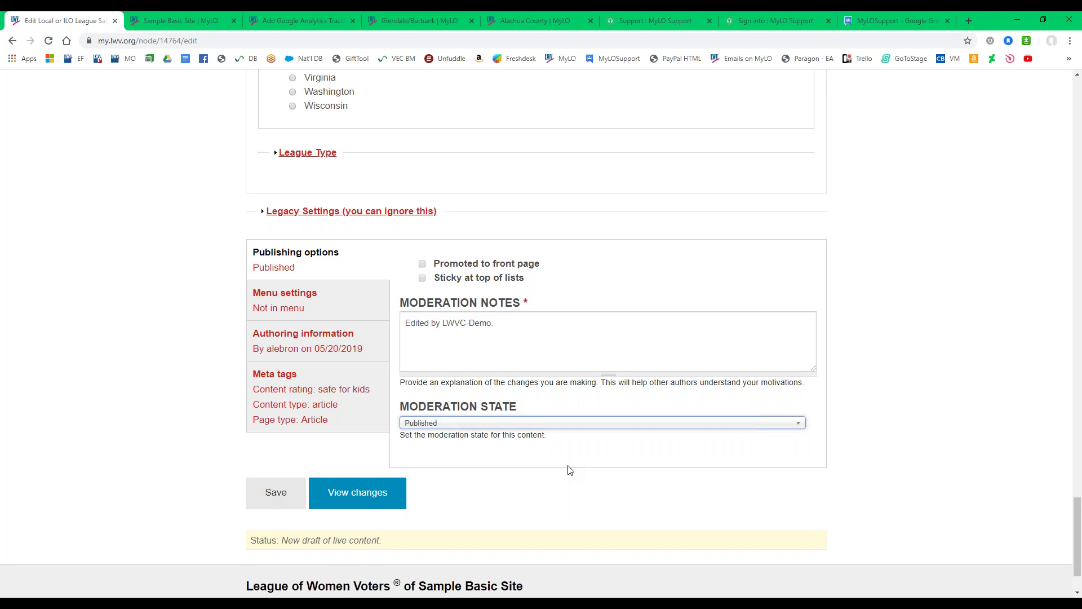
pyautogui.click(302, 303)
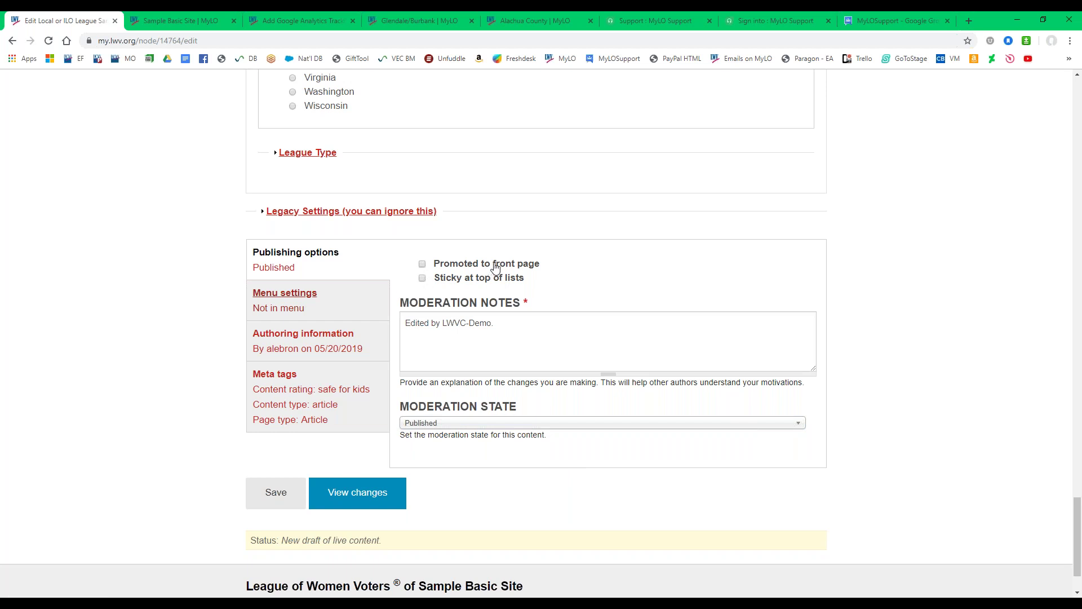
pyautogui.moveTo(525, 272); pyautogui.dragTo(563, 276)
pyautogui.click(540, 281)
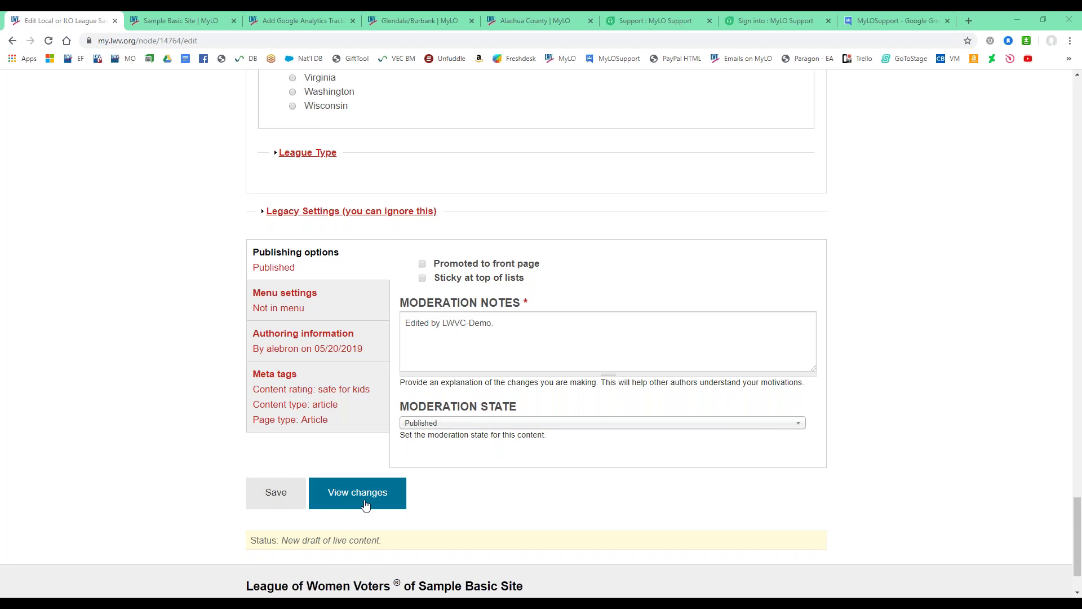
pyautogui.click(331, 389)
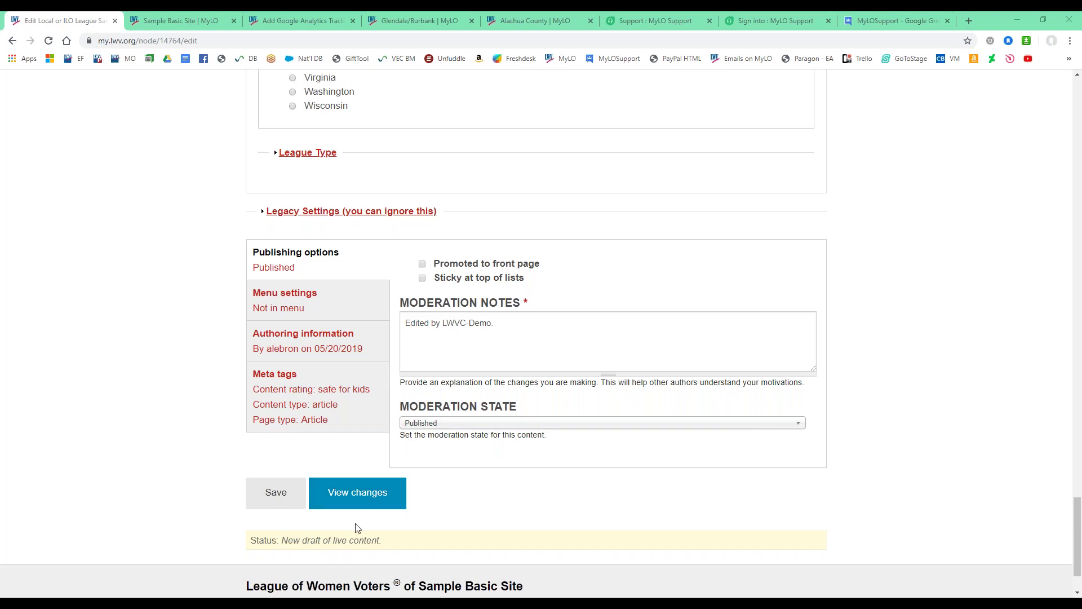
pyautogui.click(328, 505)
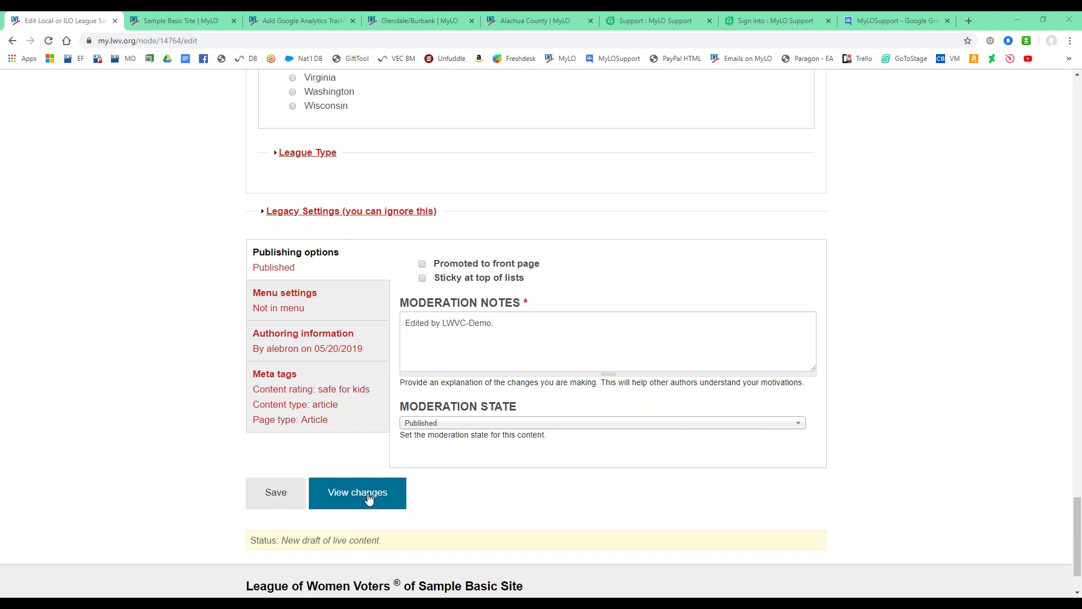
pyautogui.click(372, 496)
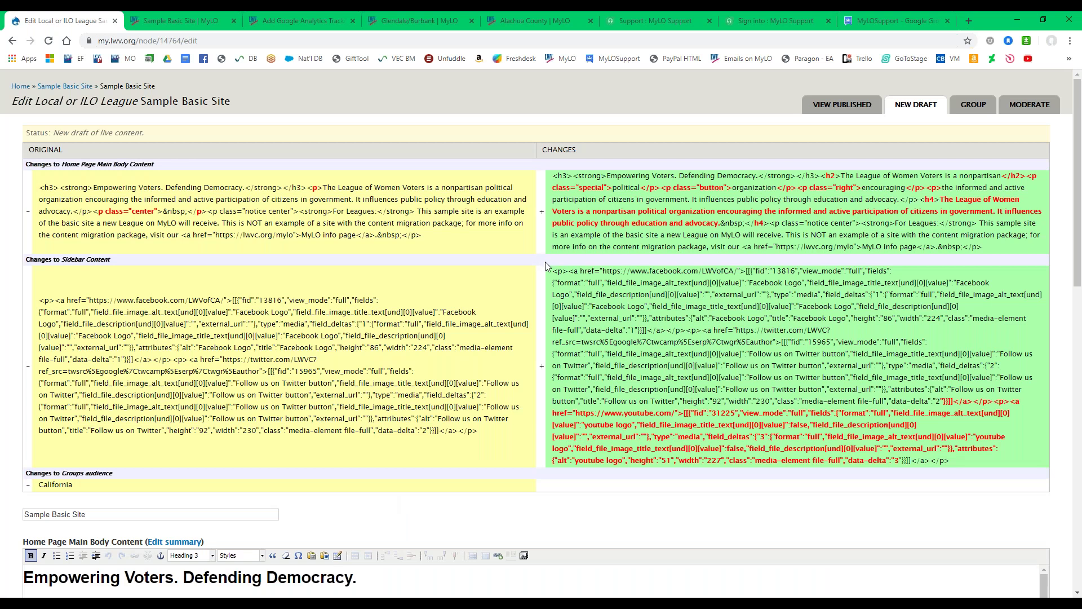
pyautogui.scroll(-3, 546, 265)
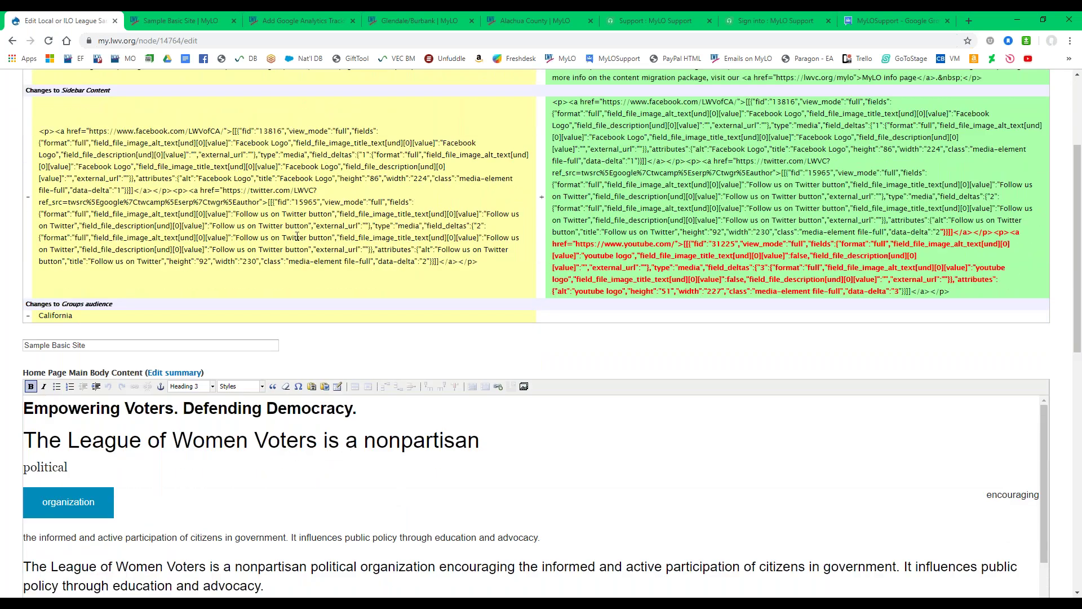
pyautogui.scroll(-2, 316, 262)
pyautogui.scroll(-1, 345, 374)
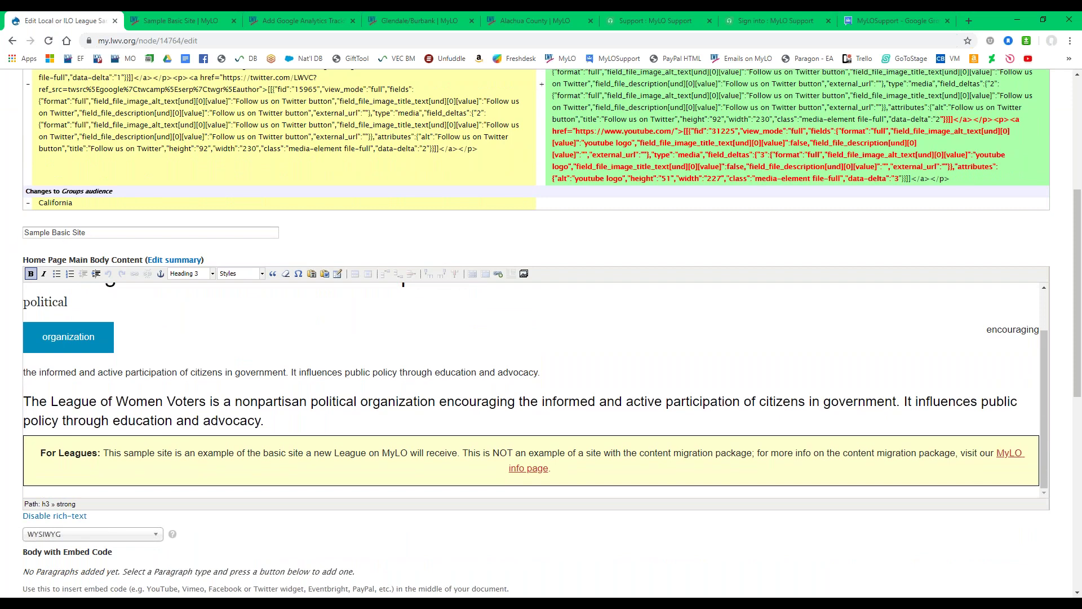
pyautogui.scroll(2, 14, 245)
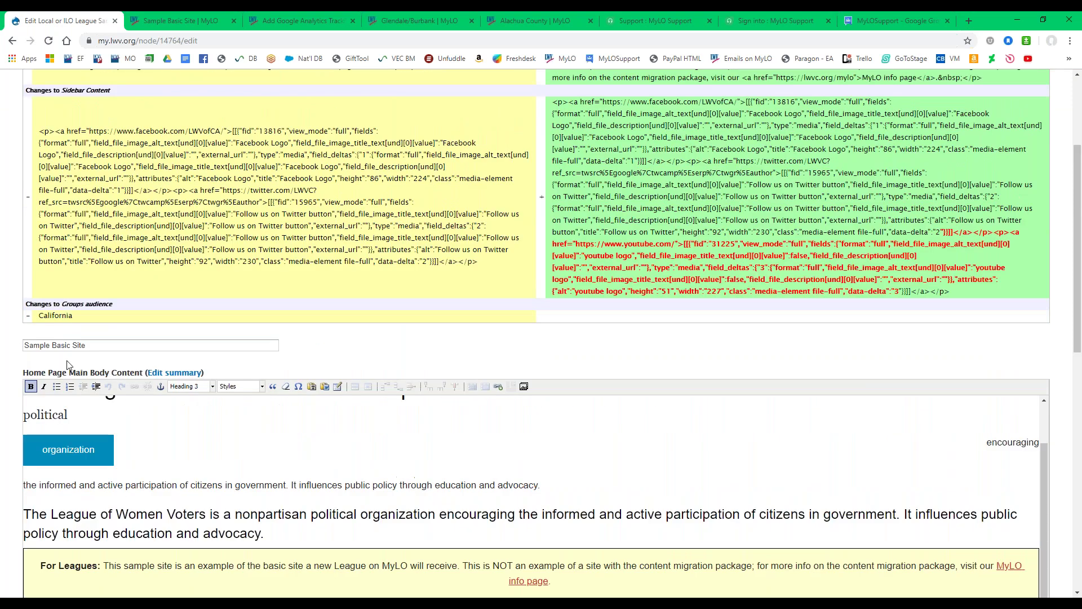
pyautogui.scroll(-3, 66, 364)
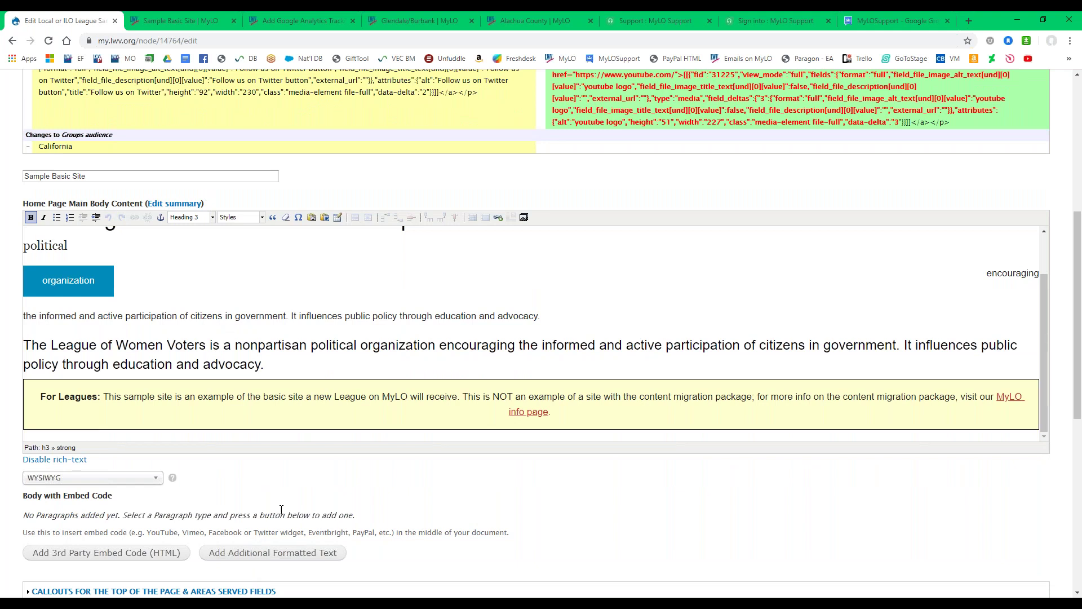
pyautogui.scroll(8, 630, 373)
pyautogui.scroll(-7, 630, 373)
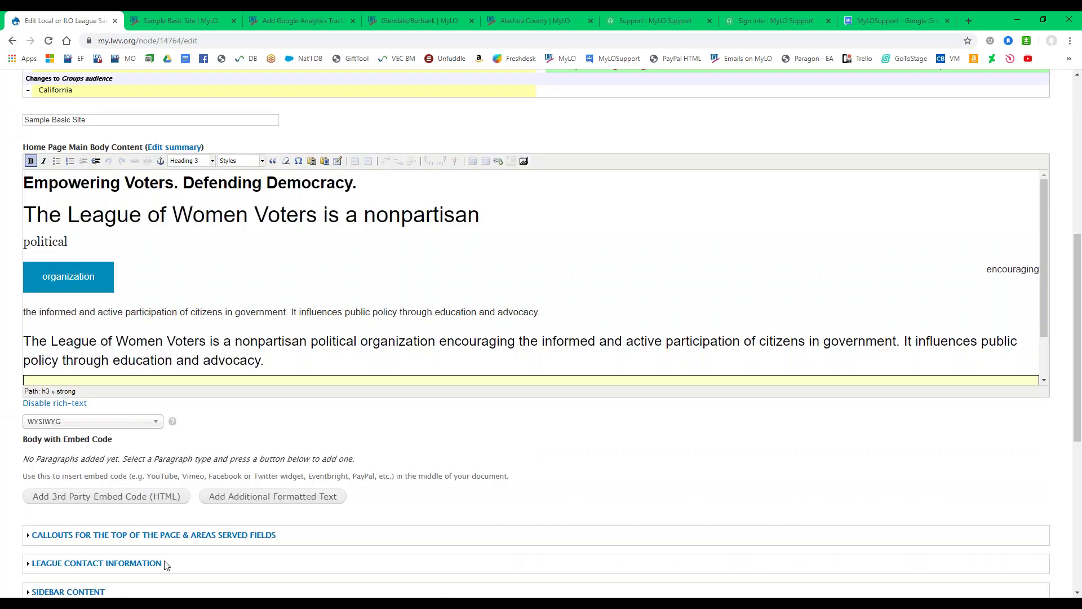
pyautogui.scroll(1, 164, 541)
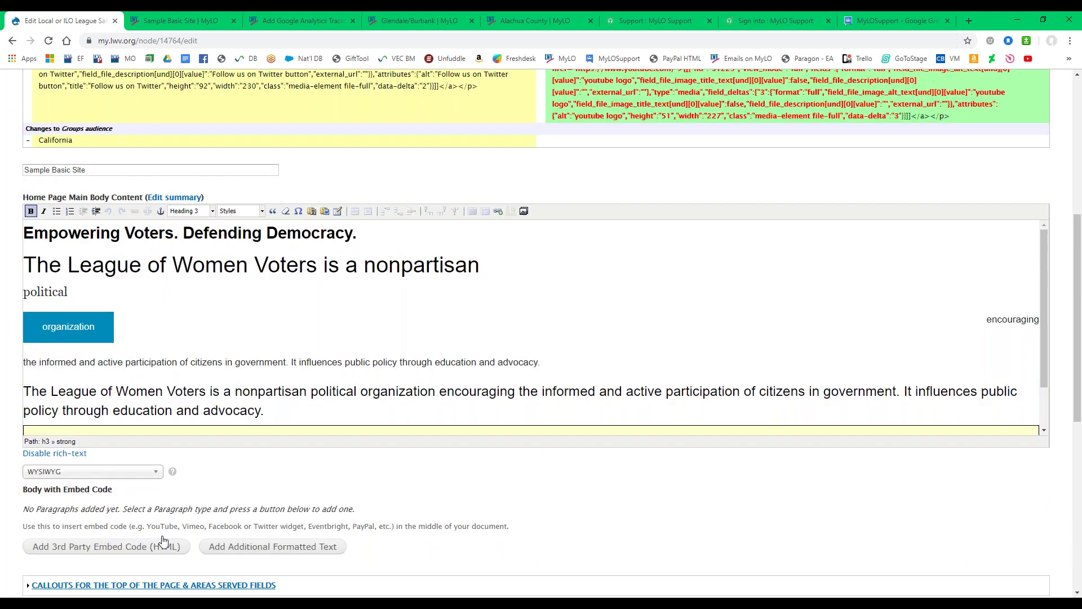
pyautogui.scroll(6, 163, 541)
pyautogui.moveTo(26, 149); pyautogui.dragTo(999, 471)
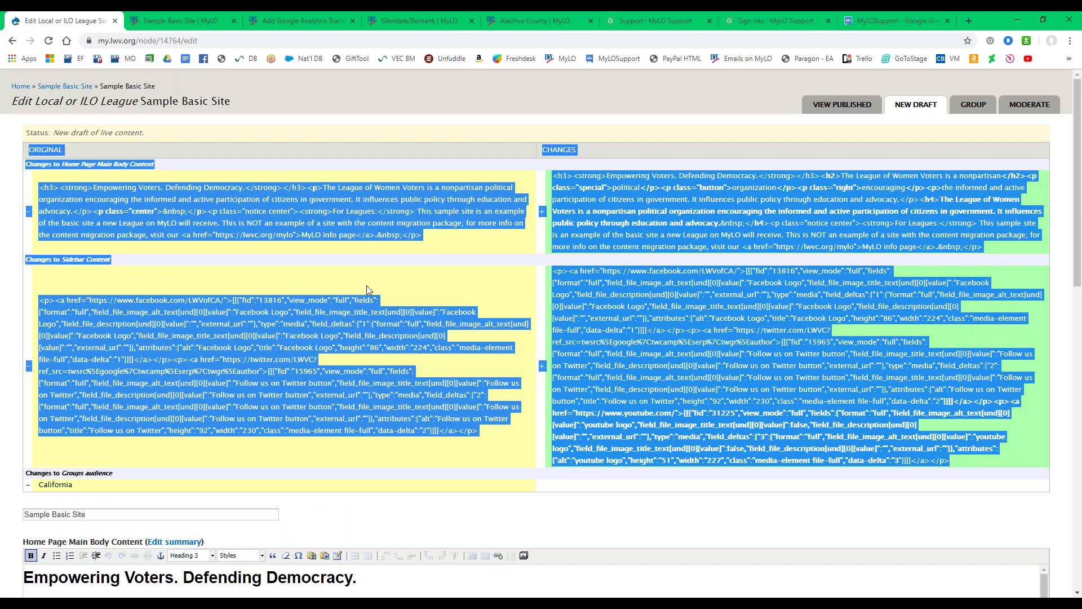
pyautogui.click(8, 243)
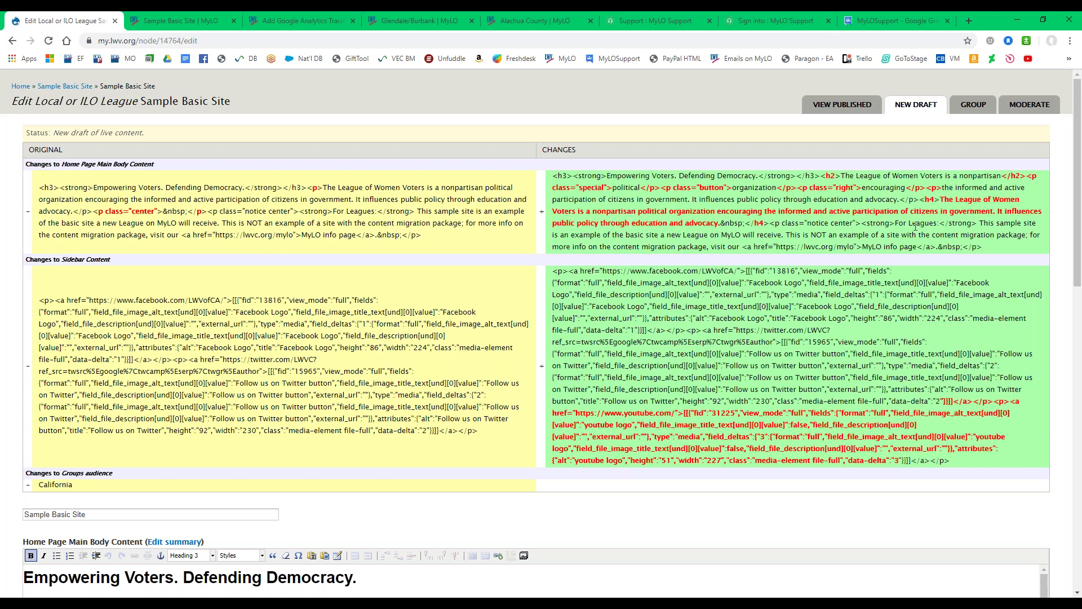
pyautogui.moveTo(62, 164); pyautogui.dragTo(170, 171)
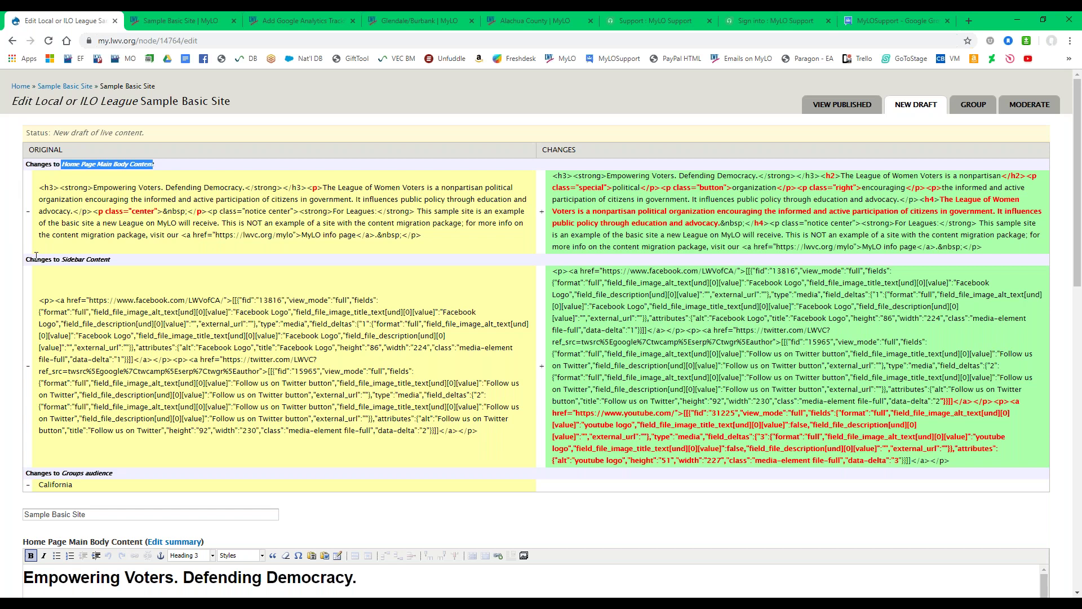
pyautogui.scroll(-3, 36, 259)
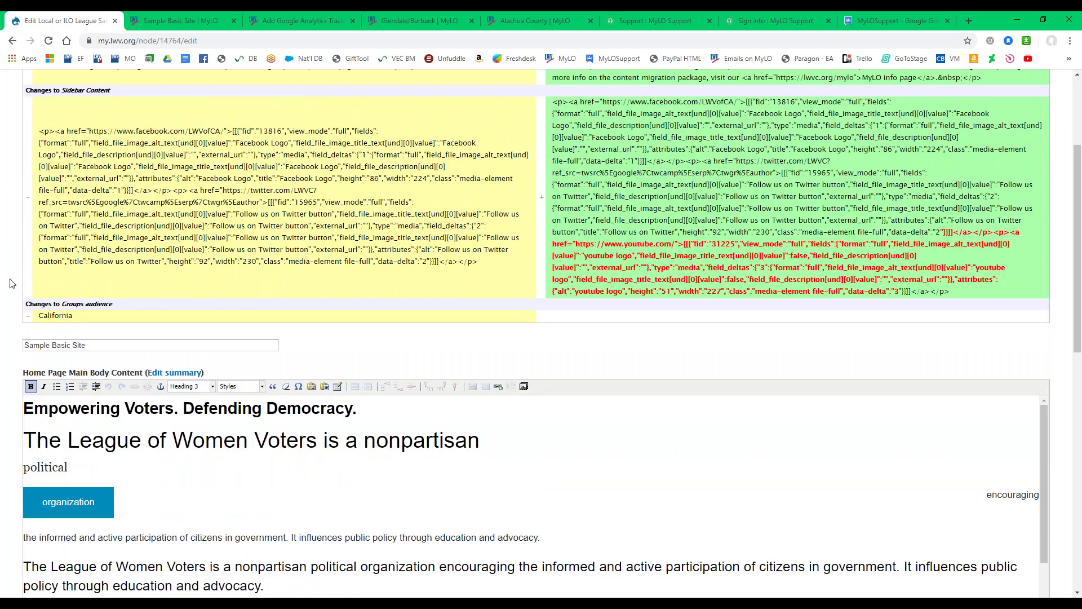
pyautogui.scroll(-8, 14, 288)
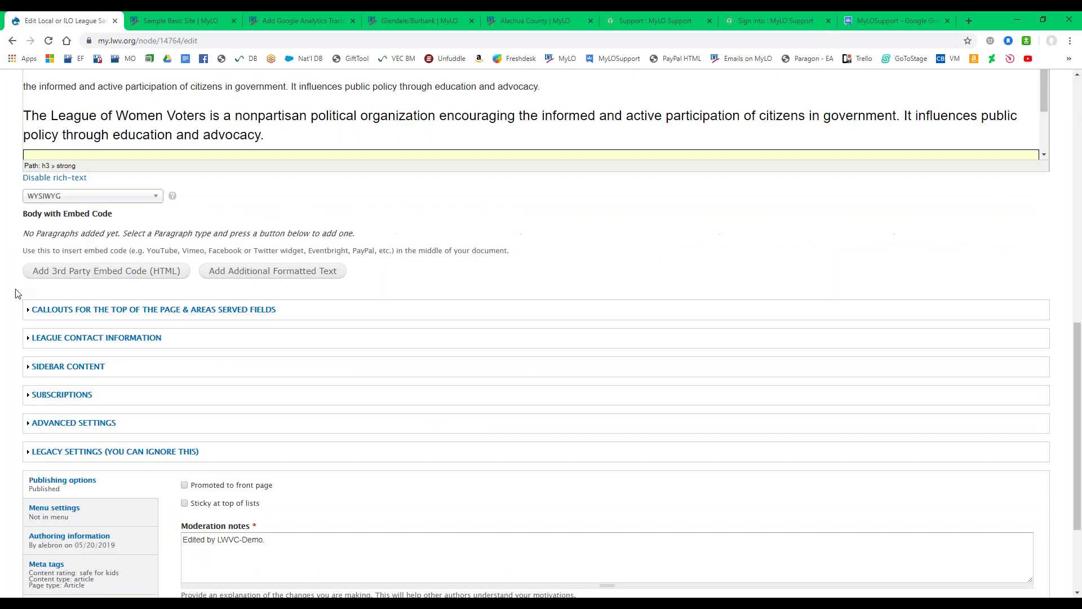
# Step through the Publishing options, Menu settings and Authoring information tabs, showing 05/20/2019 at 16:21.
pyautogui.scroll(-3, 16, 296)
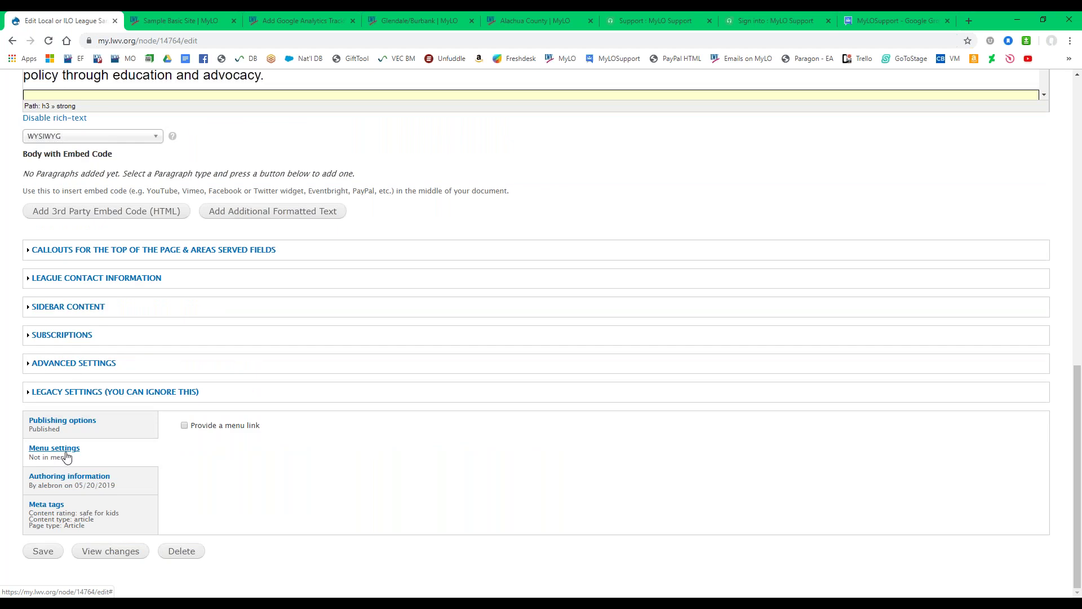
pyautogui.click(96, 430)
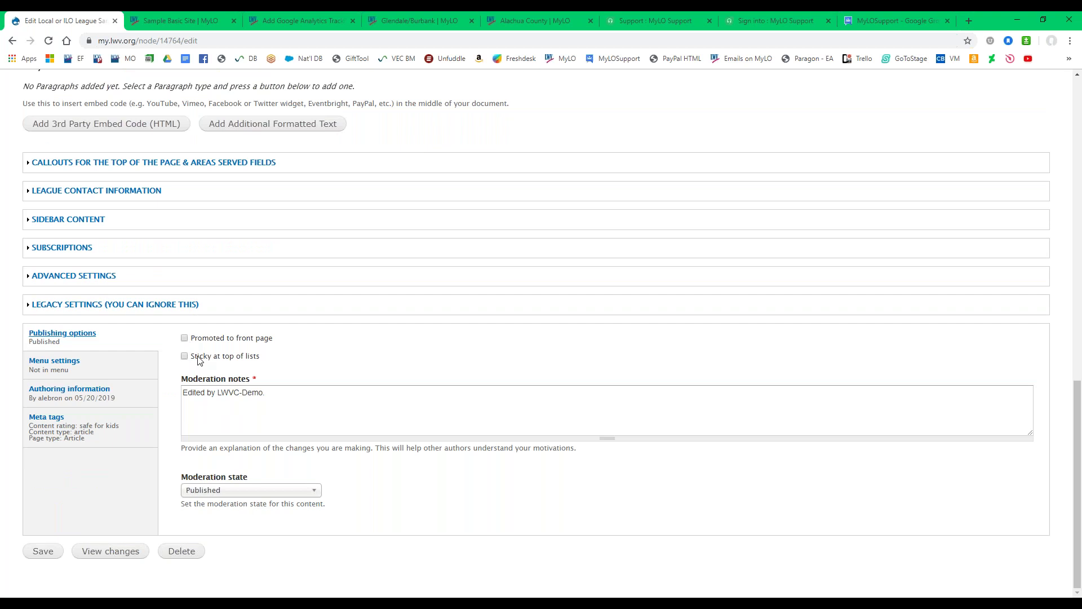
pyautogui.click(75, 372)
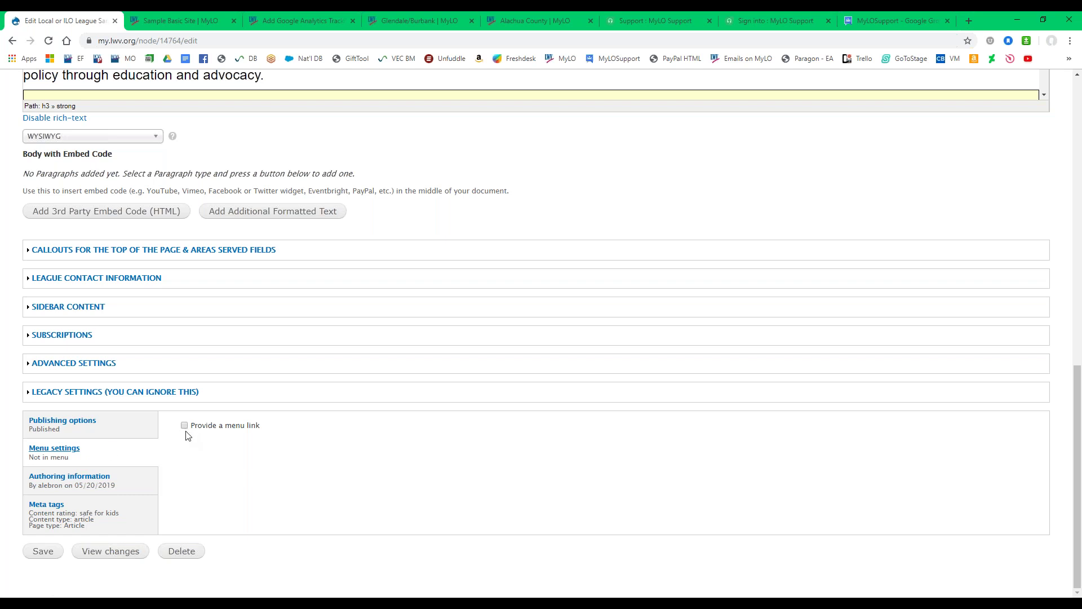
pyautogui.click(79, 484)
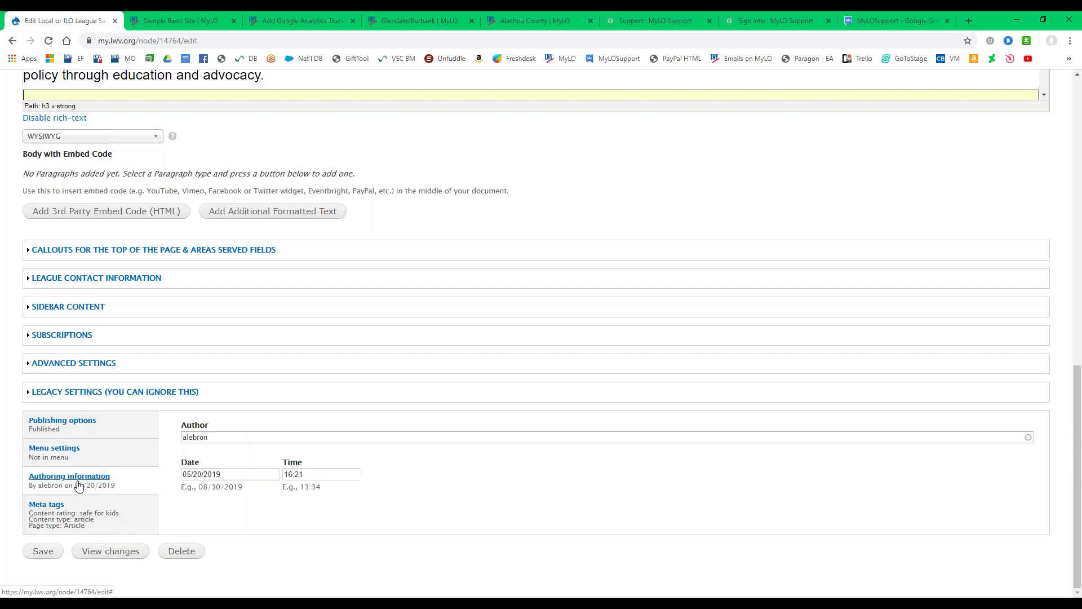
# Open Meta tags and scroll through the Basic Tags: Page title, Description, Abstract and Keywords.
pyautogui.click(43, 507)
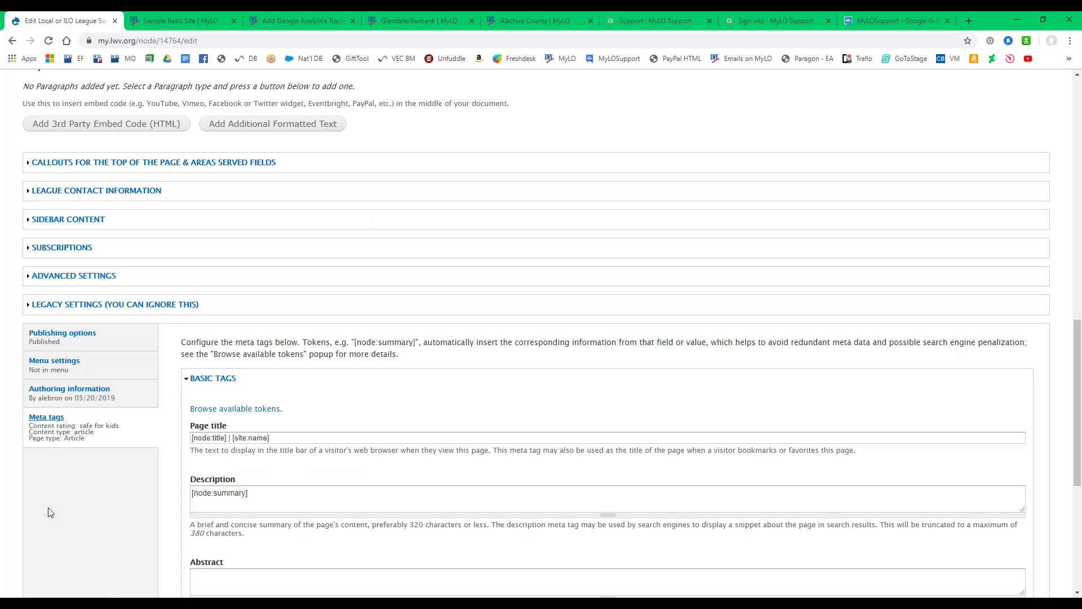
pyautogui.scroll(-4, 49, 507)
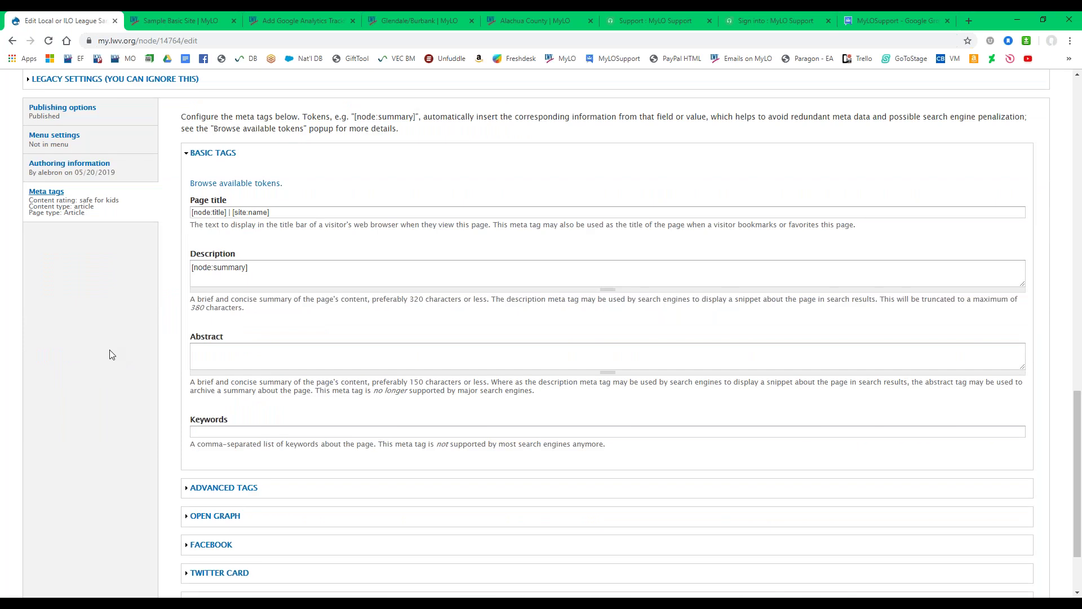
pyautogui.scroll(-1, 116, 384)
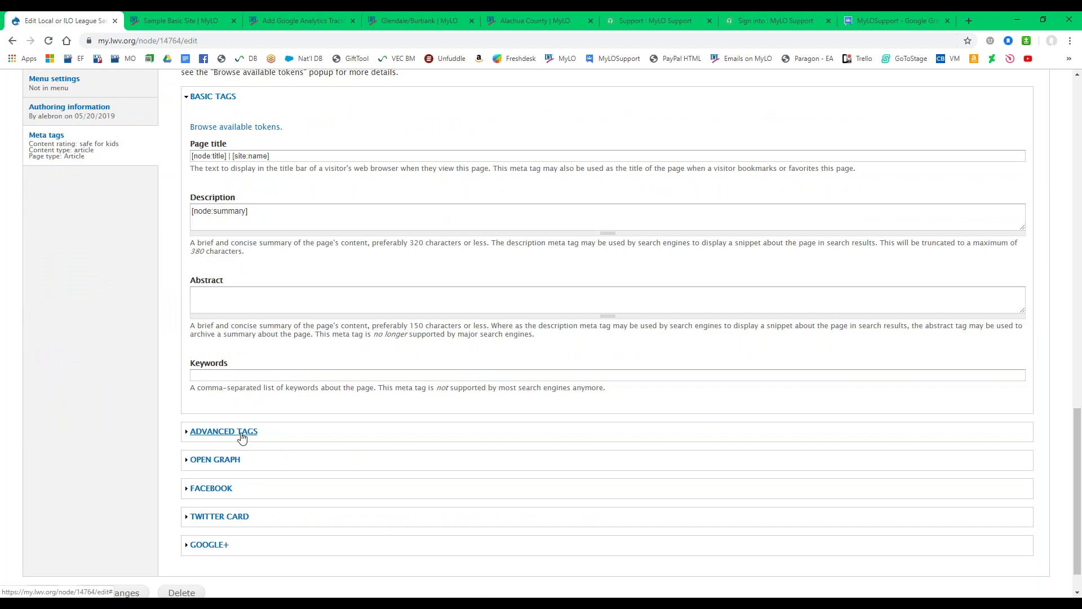
# Expand ADVANCED TAGS and review the meta tag options for the Sample Basic Site page.
pyautogui.click(242, 432)
pyautogui.scroll(-3, 167, 434)
pyautogui.scroll(-5, 168, 435)
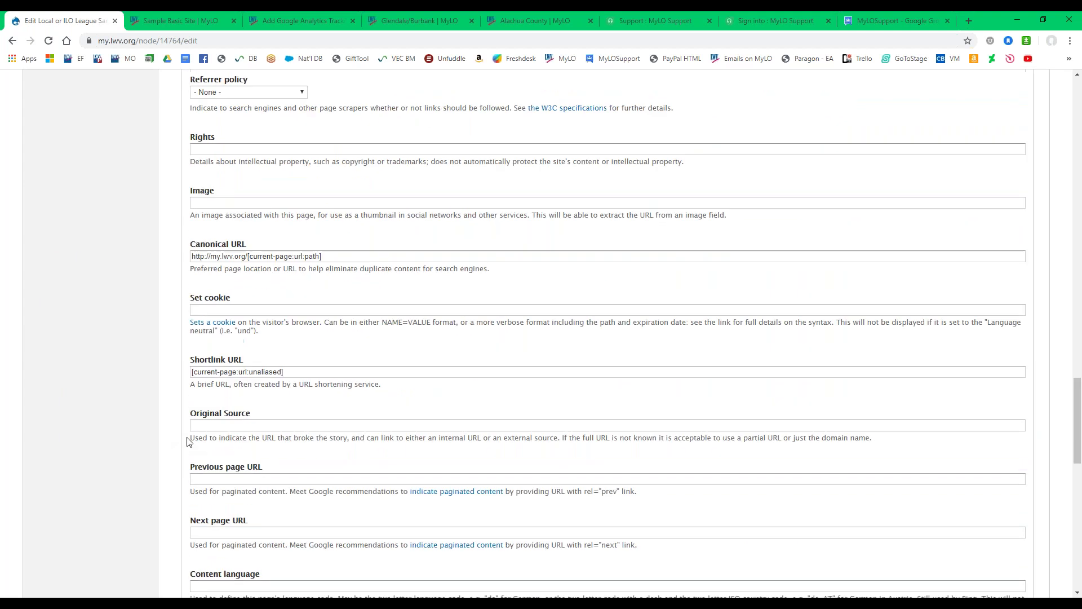
pyautogui.scroll(-1, 186, 445)
pyautogui.scroll(-3, 186, 446)
pyautogui.scroll(-4, 187, 448)
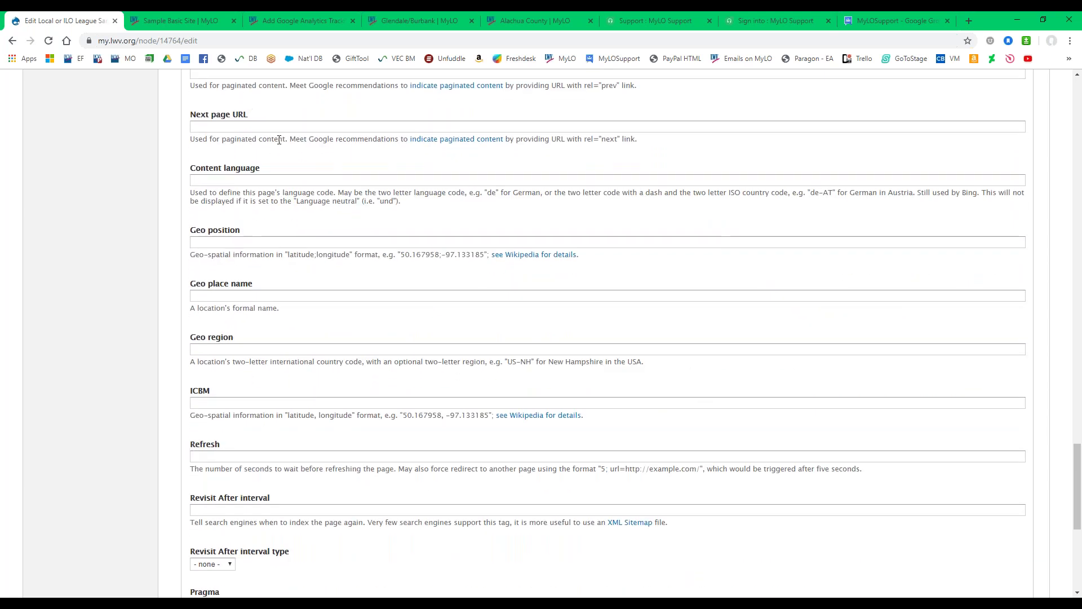
pyautogui.scroll(-5, 245, 384)
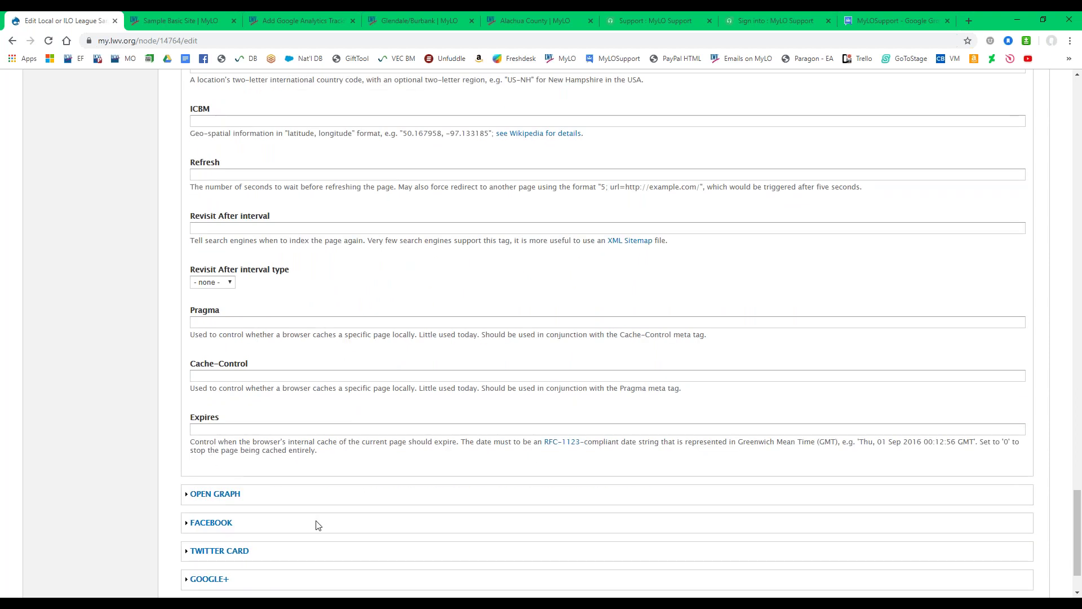
pyautogui.scroll(-1, 316, 521)
pyautogui.scroll(15, 314, 522)
pyautogui.scroll(12, 300, 510)
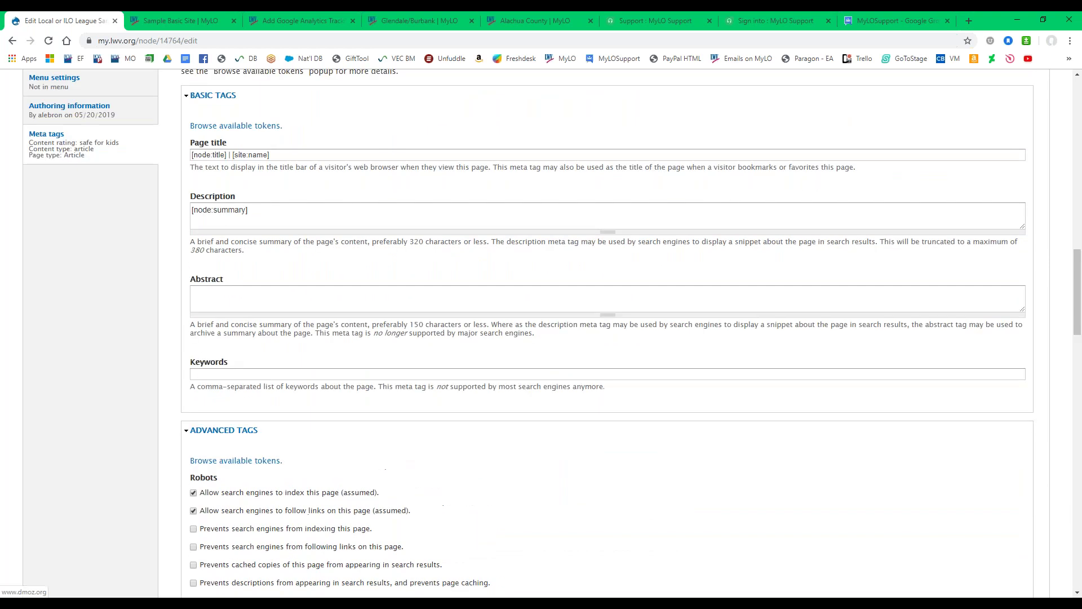
# Return to Publishing options and save the Sample Basic Site draft.
pyautogui.click(58, 189)
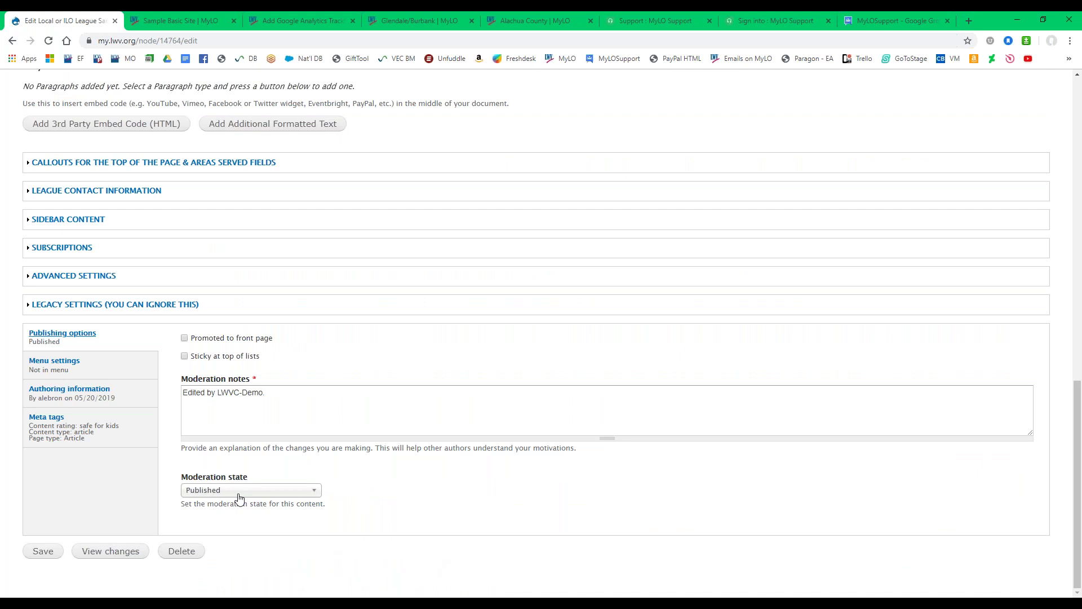
pyautogui.click(43, 557)
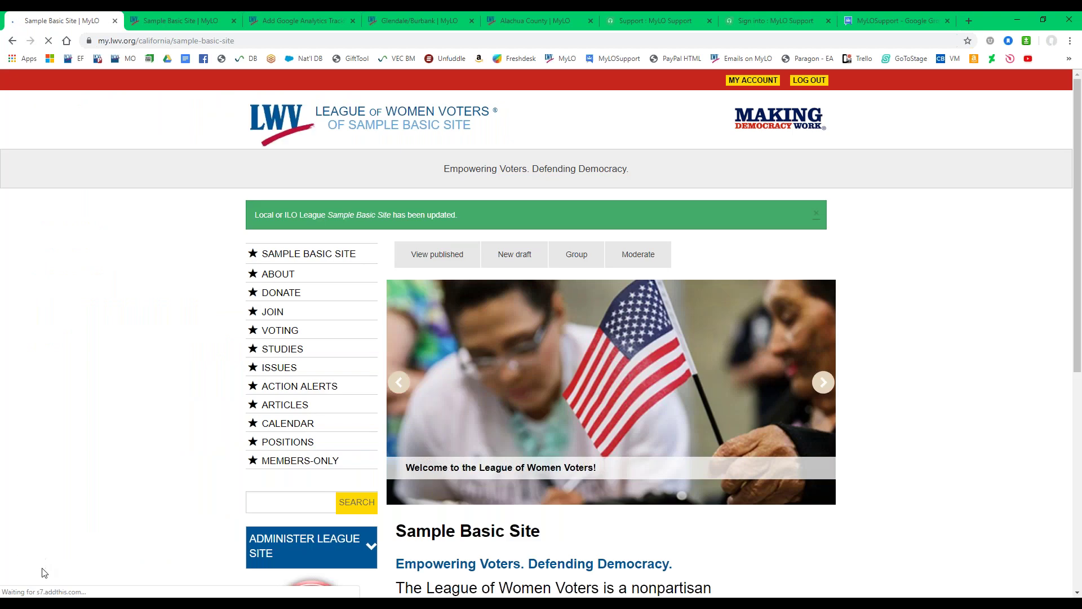
pyautogui.scroll(-3, 213, 220)
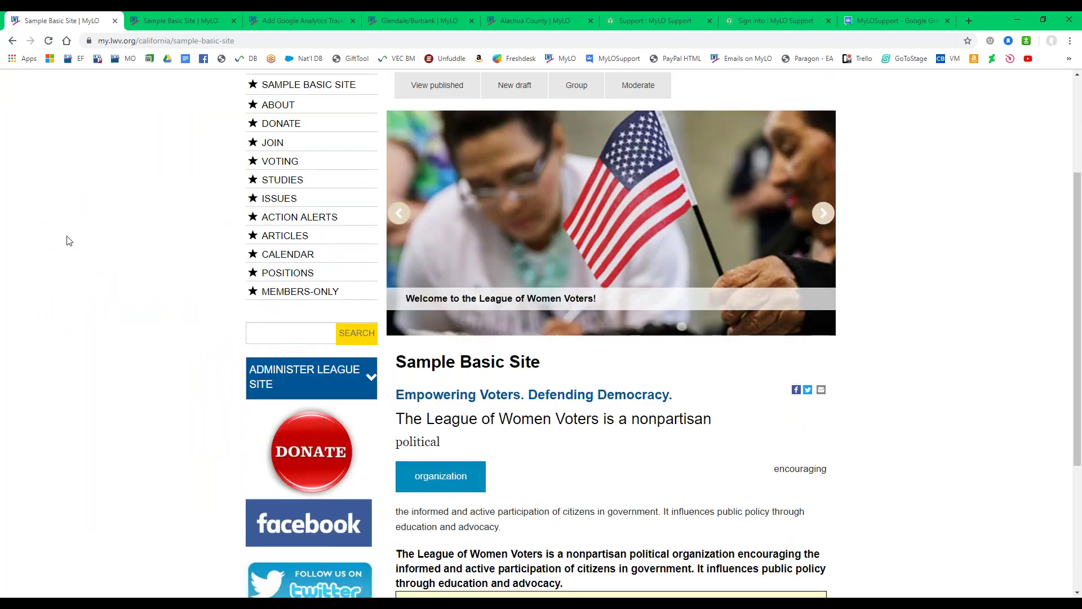
pyautogui.scroll(-2, 67, 241)
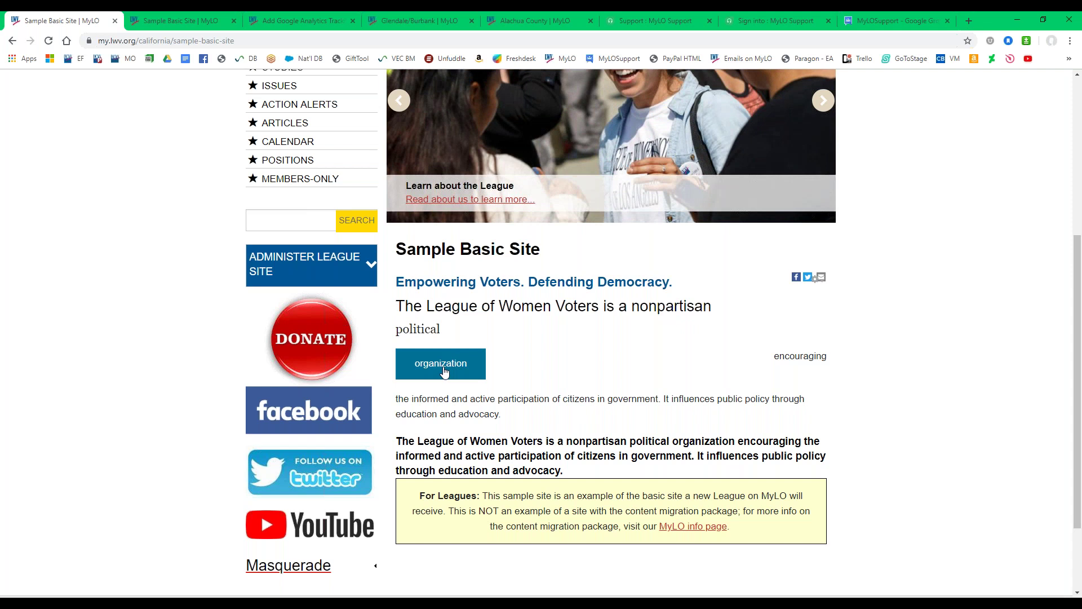
pyautogui.scroll(-2, 418, 299)
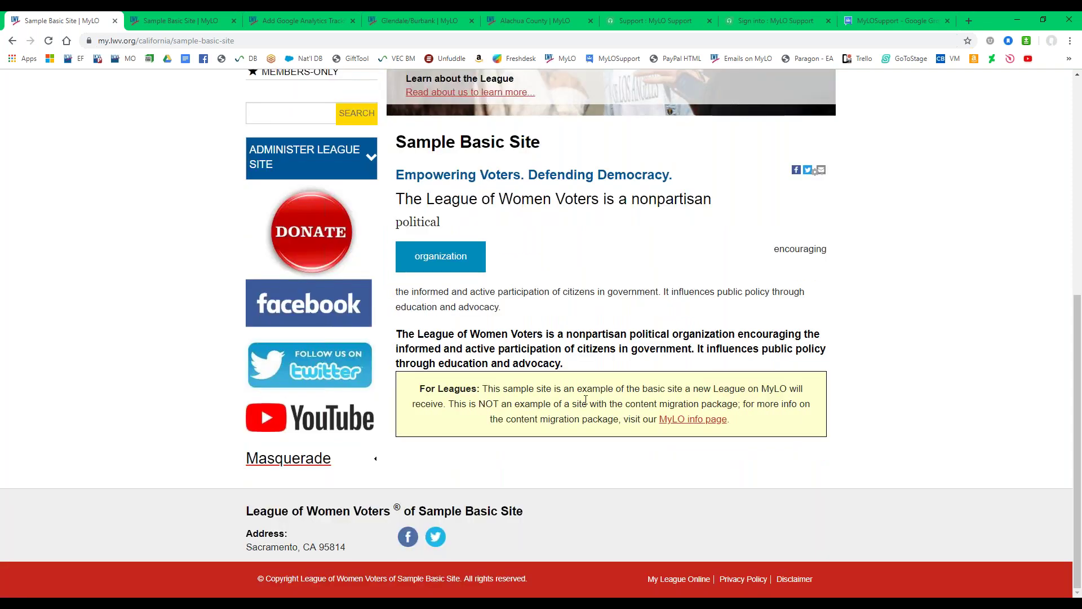
pyautogui.scroll(1, 453, 202)
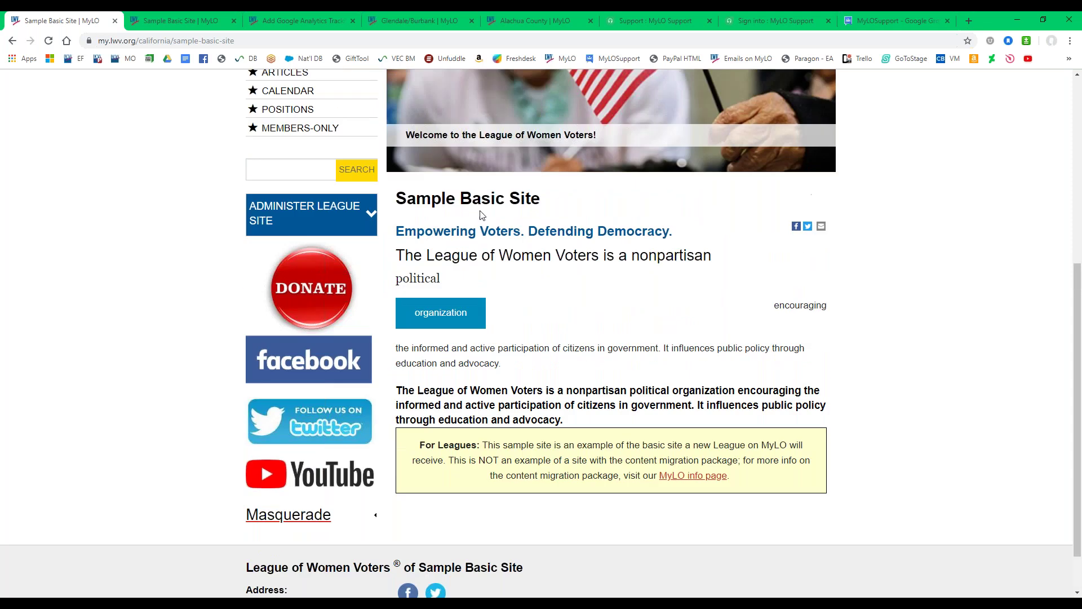
pyautogui.moveTo(446, 231); pyautogui.dragTo(692, 236)
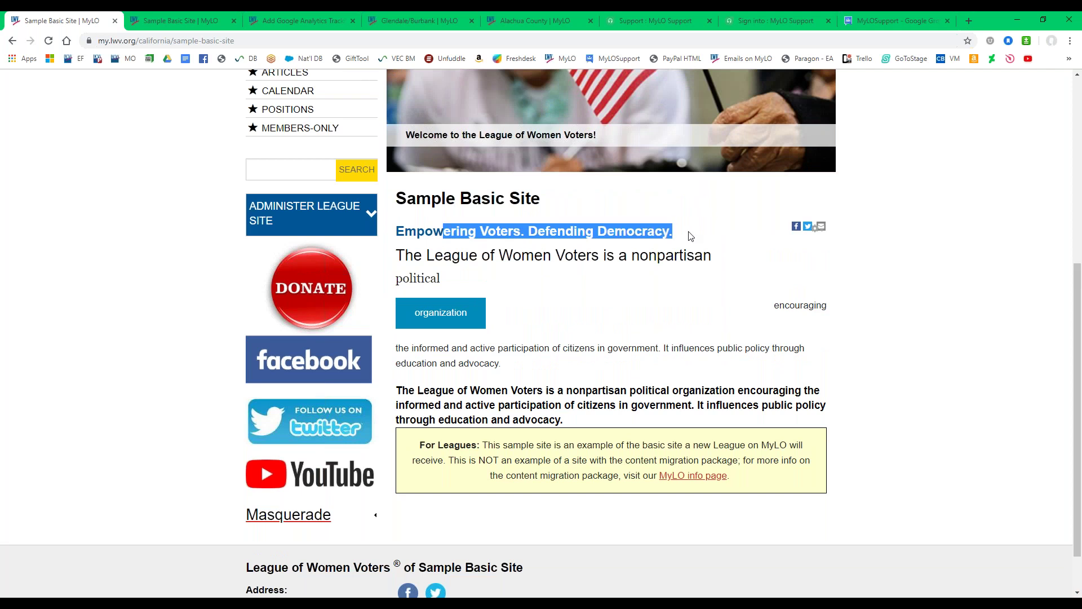
pyautogui.moveTo(397, 255); pyautogui.dragTo(710, 260)
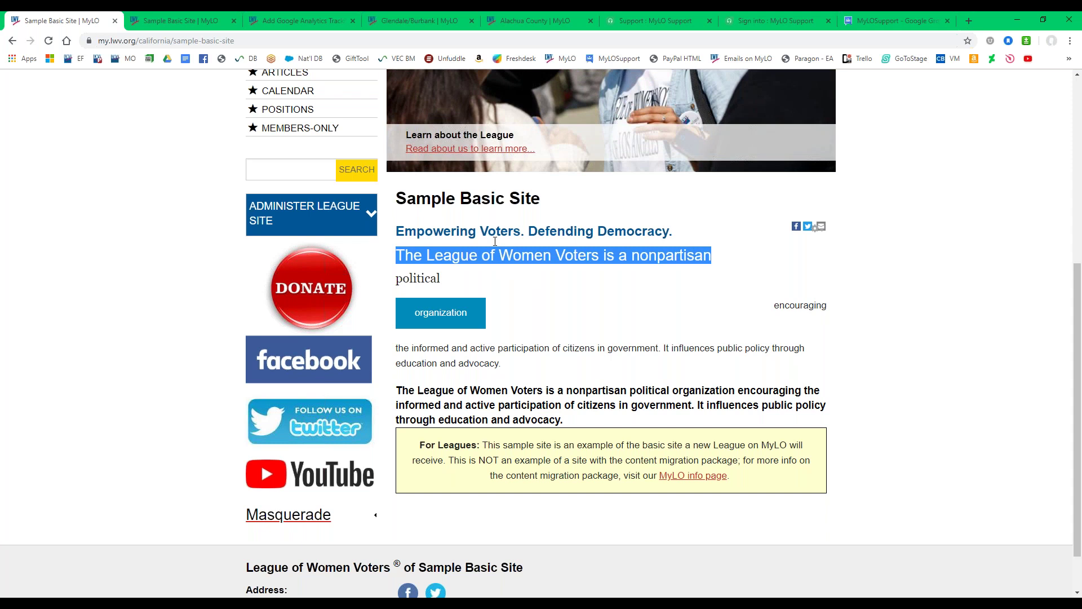
pyautogui.moveTo(395, 198); pyautogui.dragTo(544, 210)
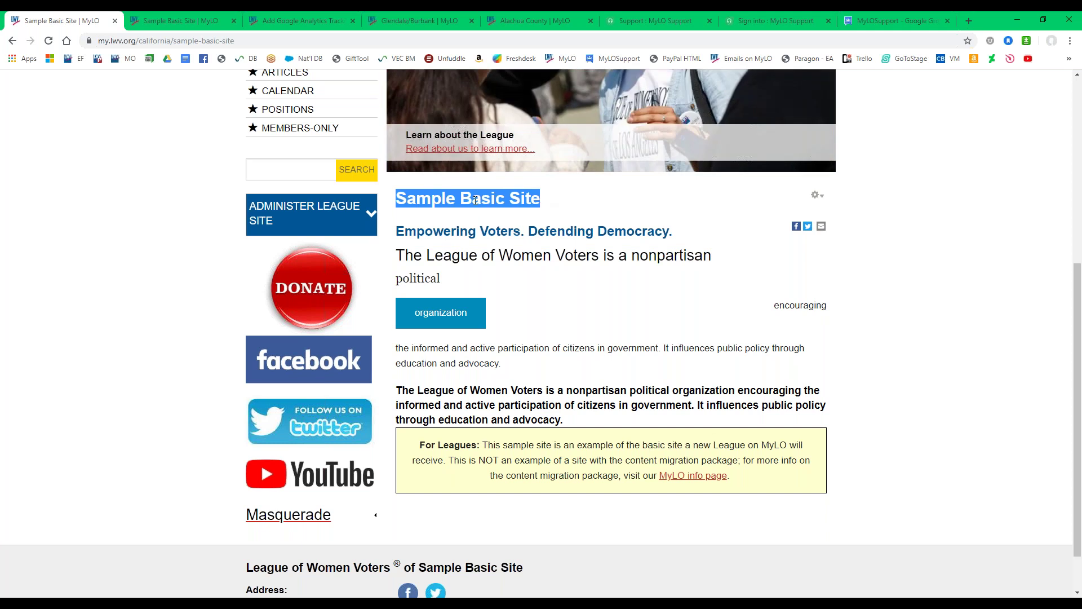
pyautogui.moveTo(395, 255); pyautogui.dragTo(759, 263)
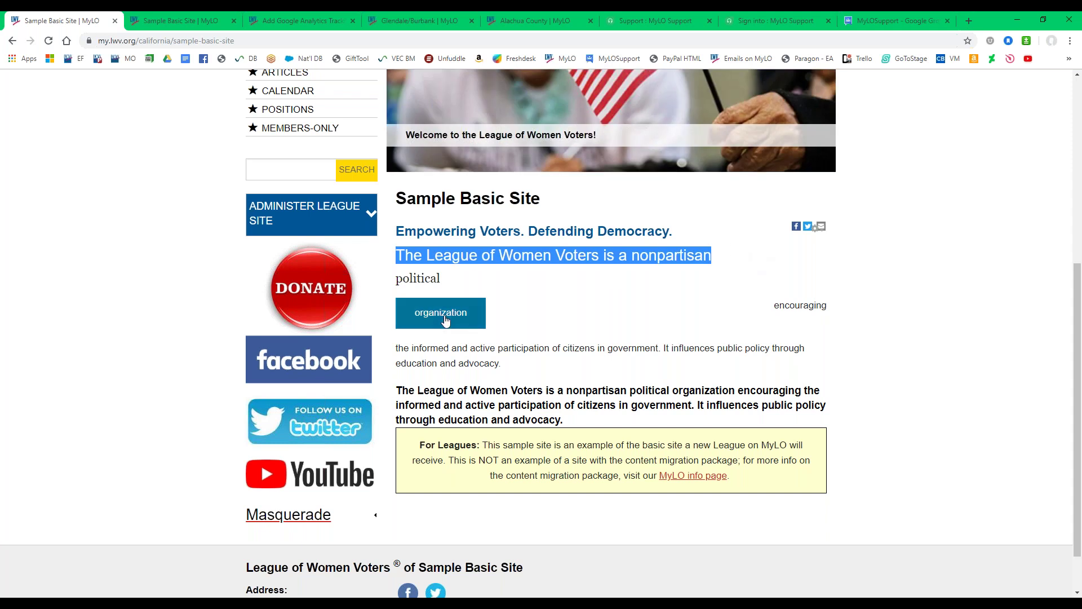
pyautogui.moveTo(394, 390); pyautogui.dragTo(644, 430)
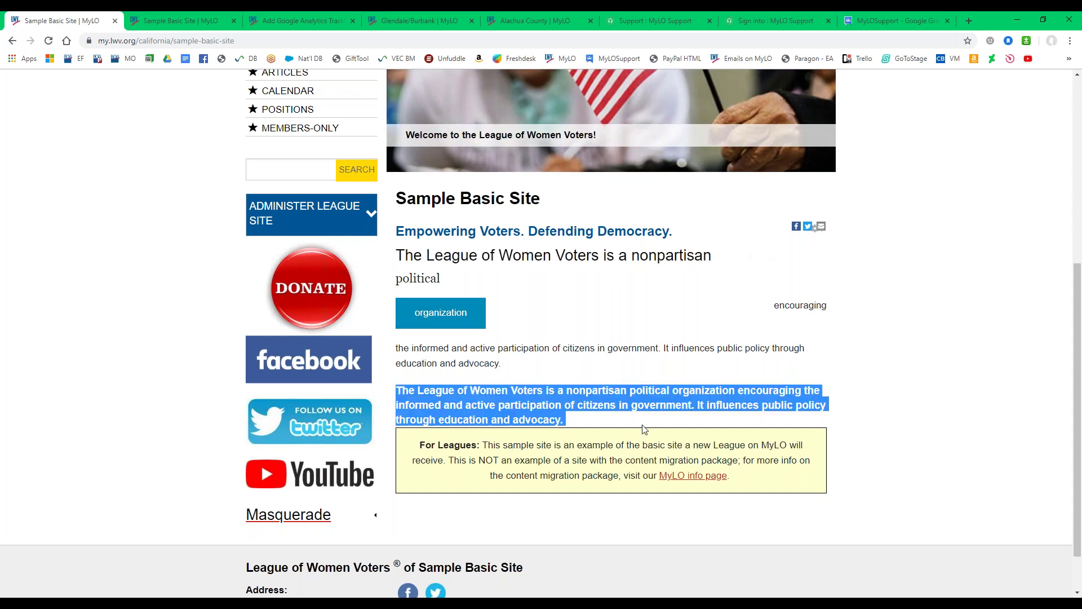
pyautogui.moveTo(394, 279); pyautogui.dragTo(467, 288)
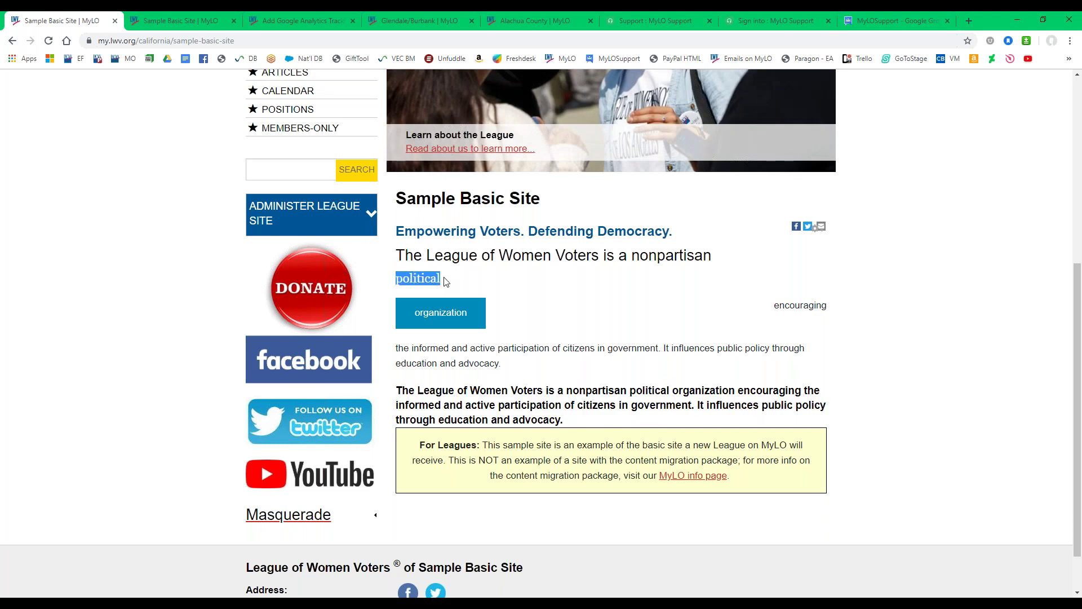
pyautogui.moveTo(413, 316); pyautogui.dragTo(480, 327)
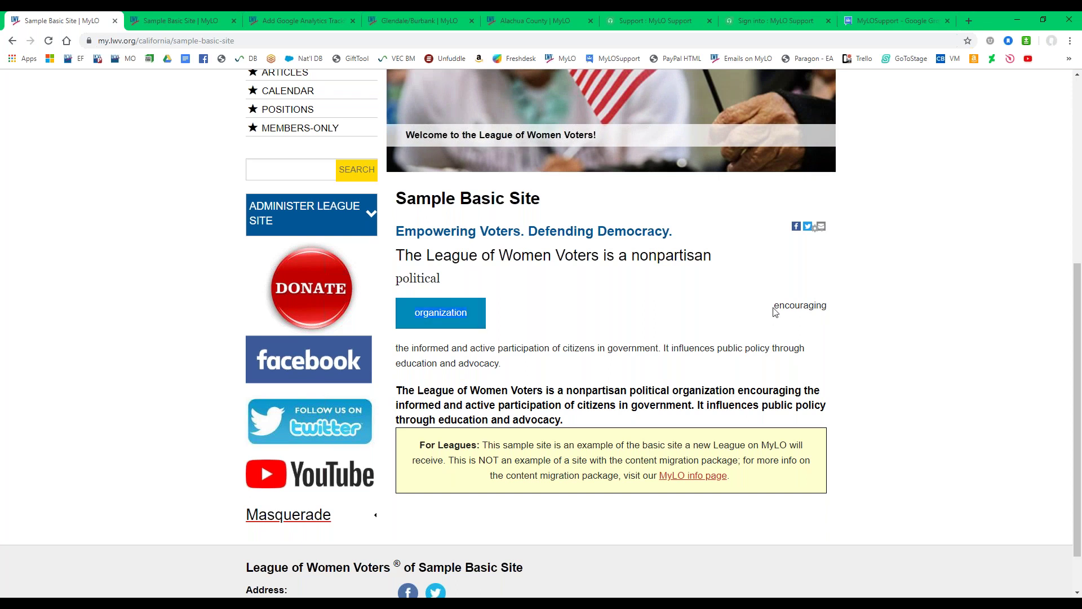
pyautogui.moveTo(775, 311); pyautogui.dragTo(887, 312)
pyautogui.click(815, 320)
pyautogui.moveTo(771, 312); pyautogui.dragTo(826, 309)
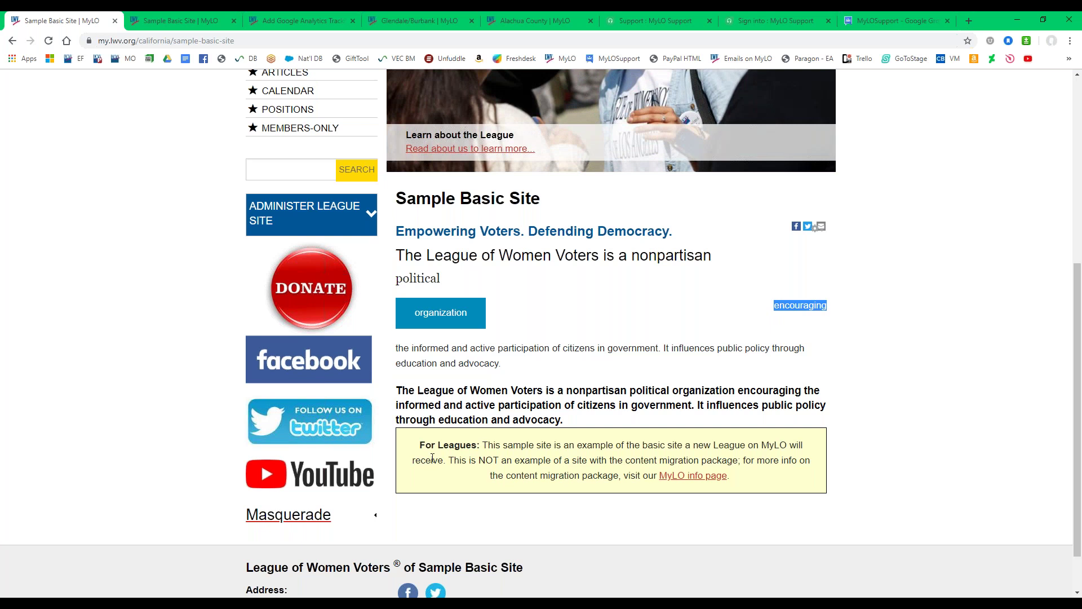
pyautogui.moveTo(431, 448); pyautogui.dragTo(730, 477)
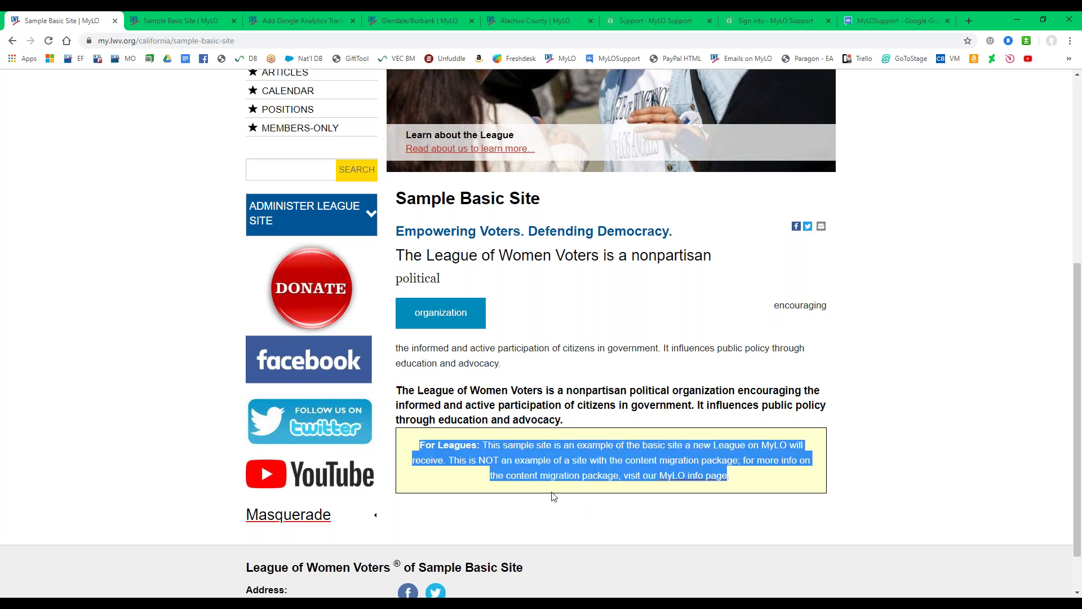
pyautogui.click(483, 473)
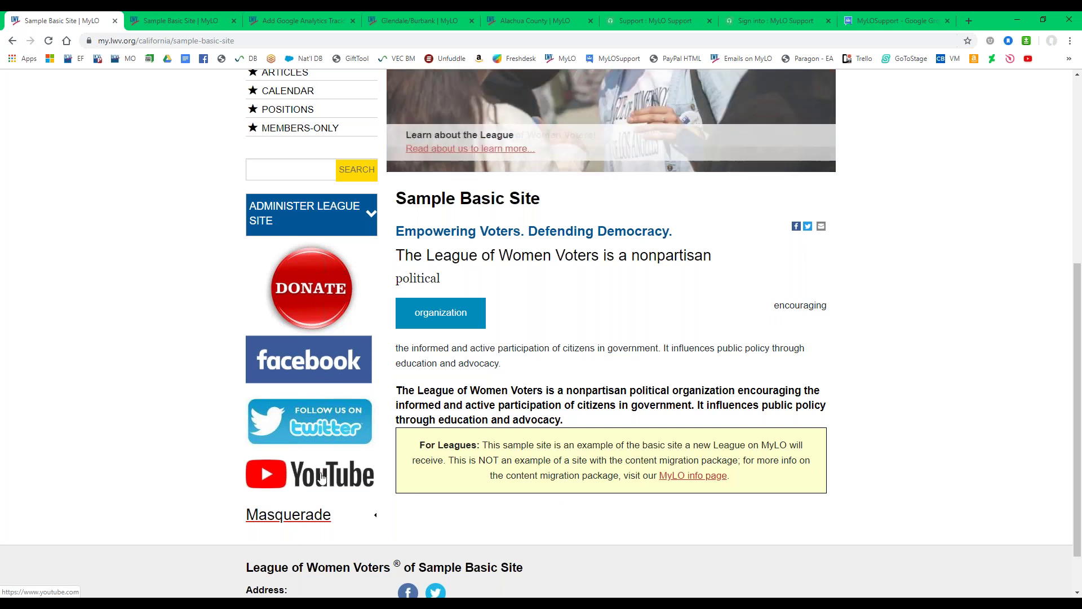
pyautogui.click(325, 478)
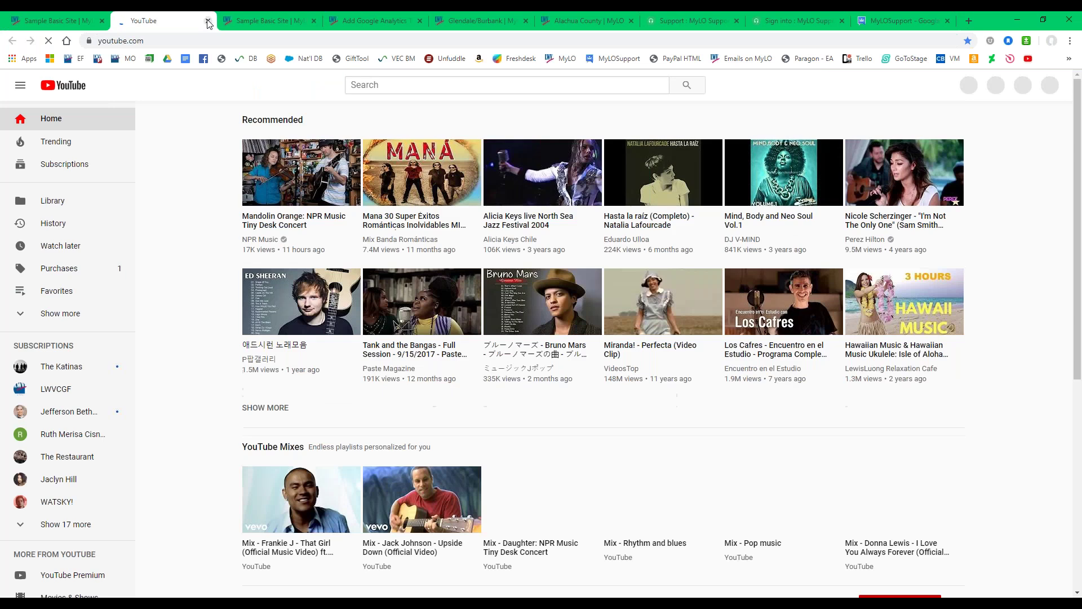
pyautogui.click(208, 21)
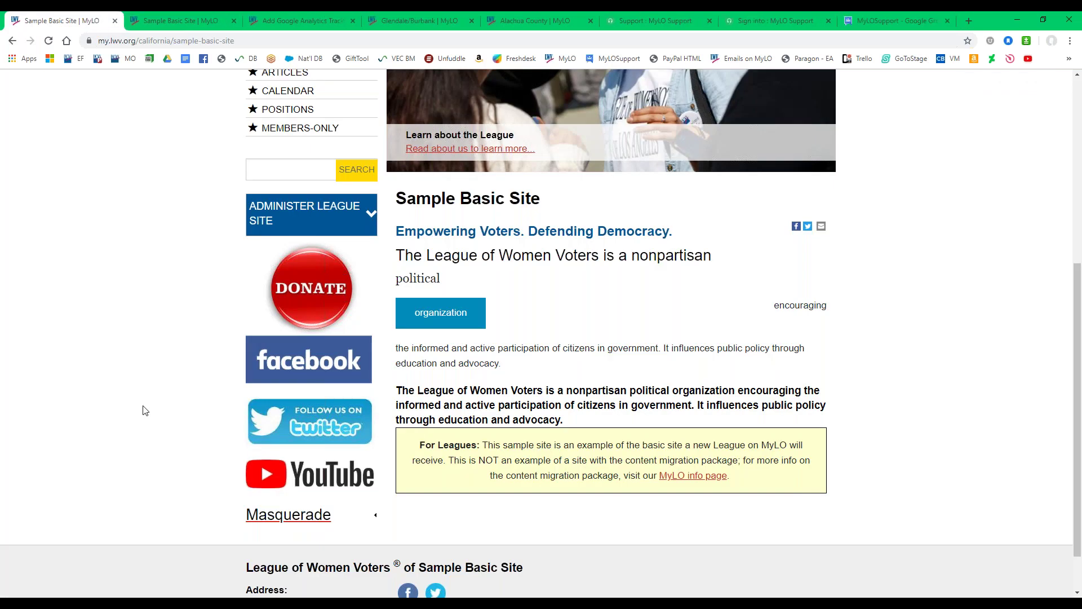
pyautogui.scroll(3, 146, 408)
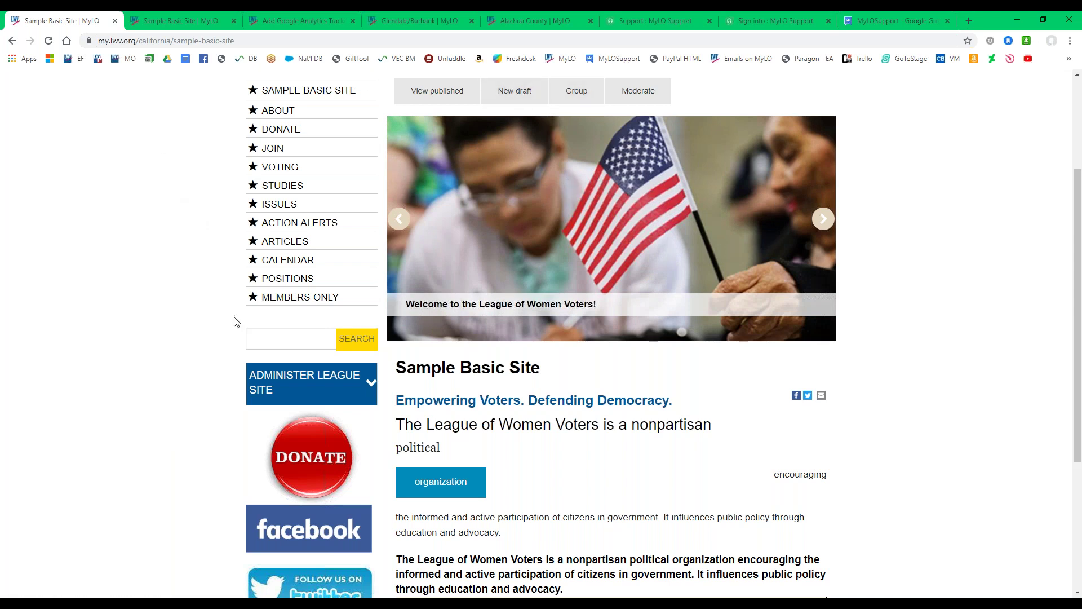
# Expand ADMINISTER LEAGUE SITE to list the page, article and event creation links.
pyautogui.scroll(-1, 234, 321)
pyautogui.click(311, 334)
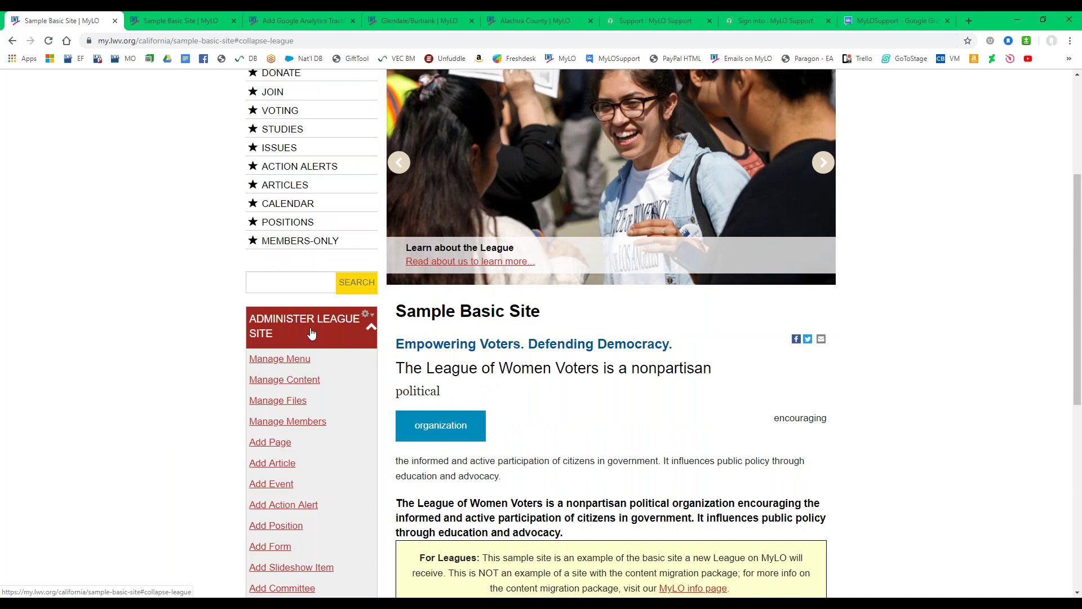
pyautogui.scroll(-1, 281, 277)
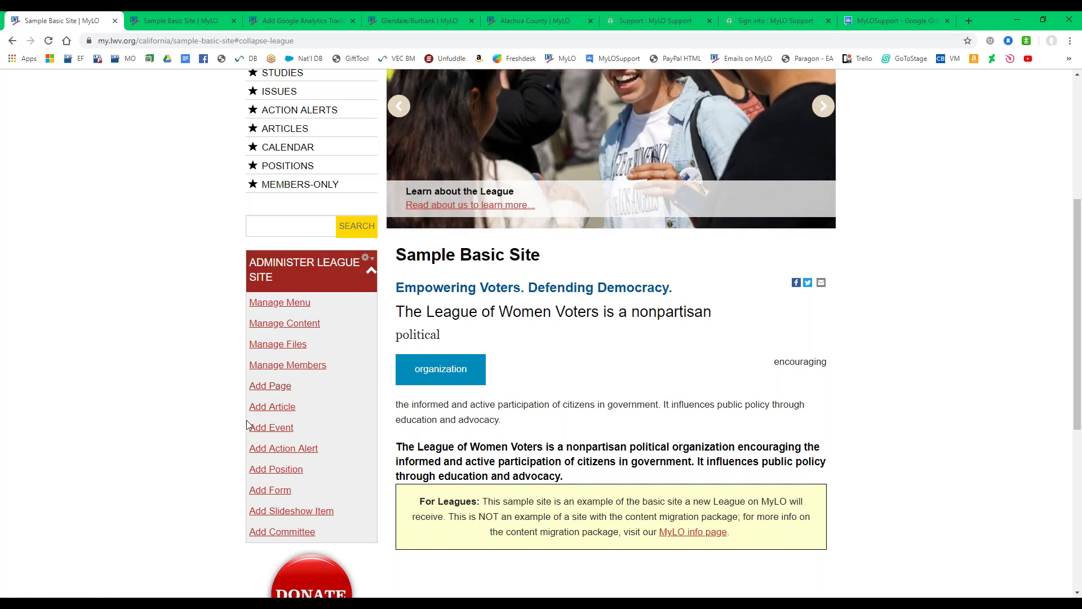
pyautogui.scroll(1, 248, 429)
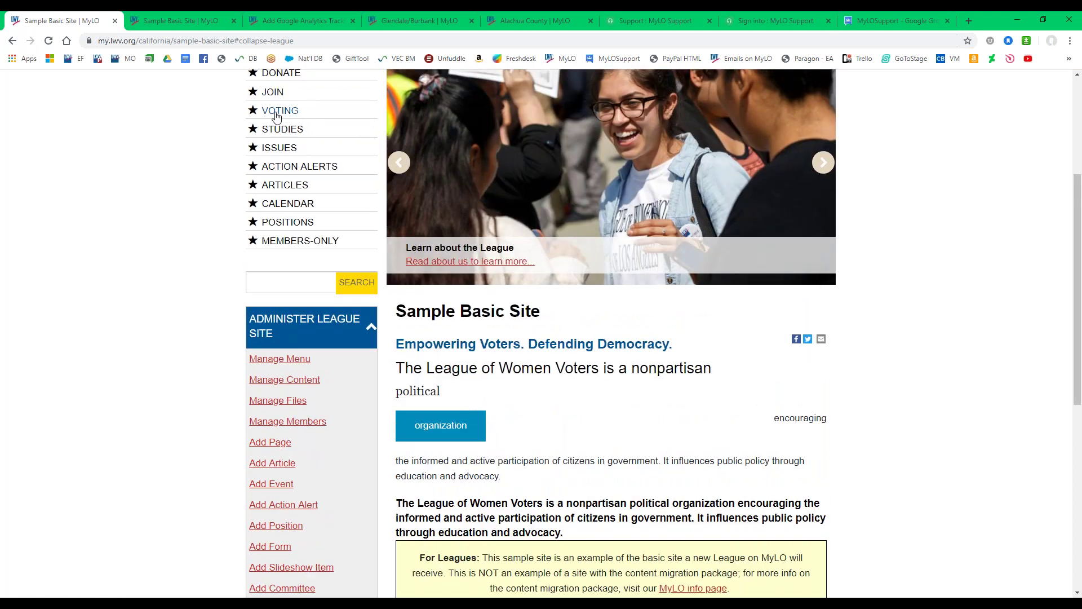
# Review the About page in the second tab, then return to the homepage tab.
pyautogui.hotkey('ctrl', 'Tab')
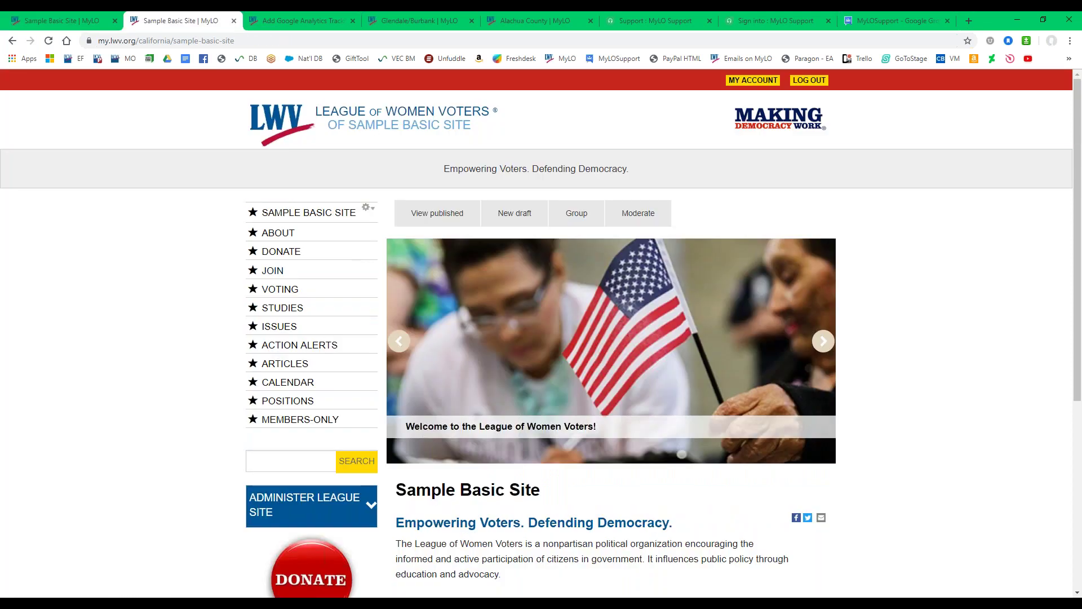
pyautogui.click(276, 232)
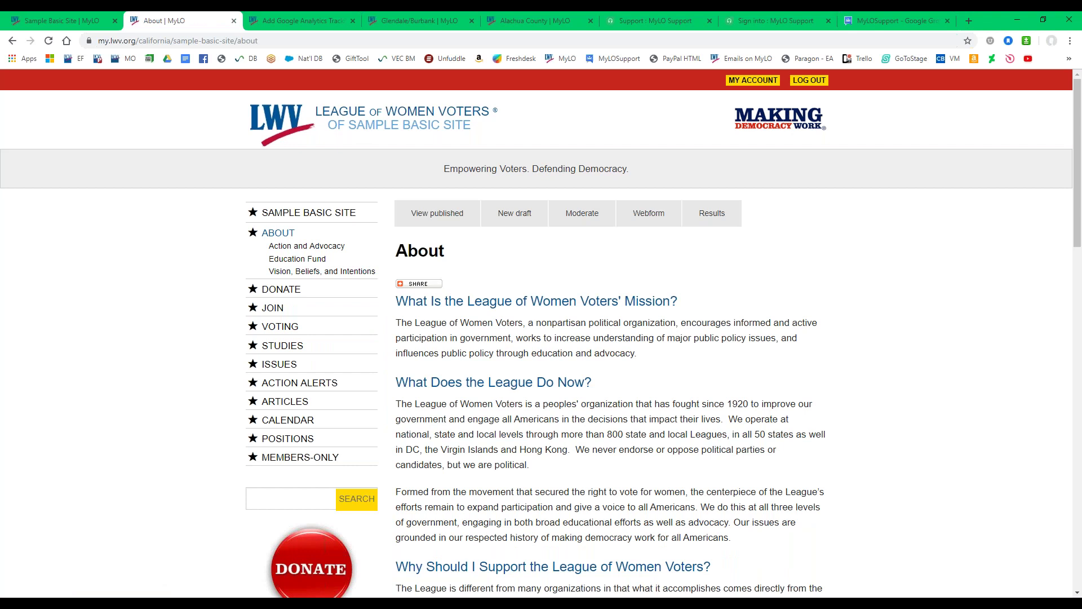
pyautogui.scroll(-4, 694, 355)
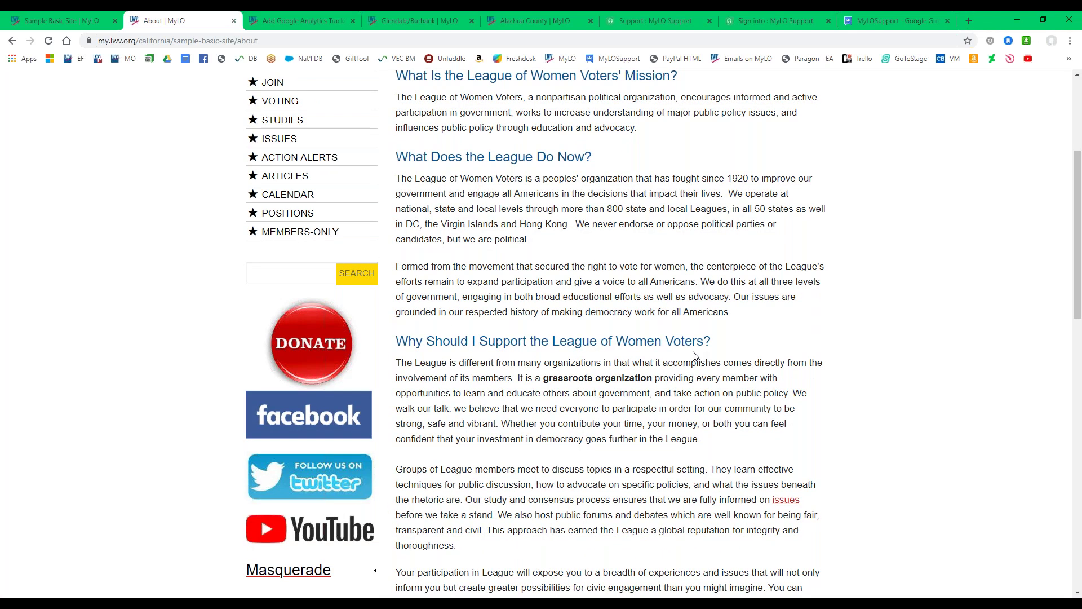
pyautogui.scroll(4, 694, 355)
pyautogui.doubleClick(405, 252)
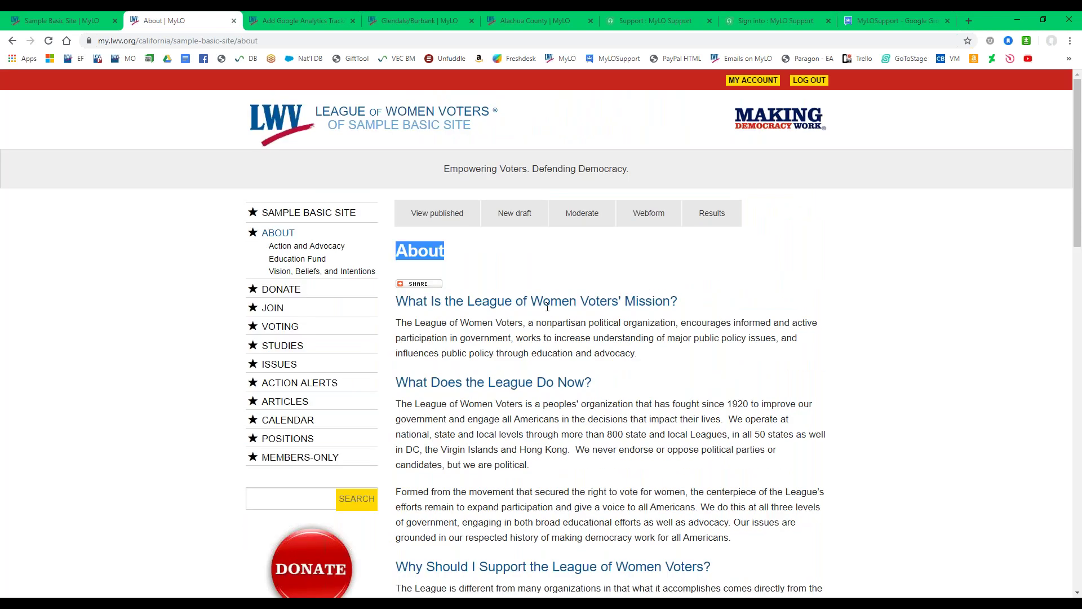
pyautogui.click(49, 19)
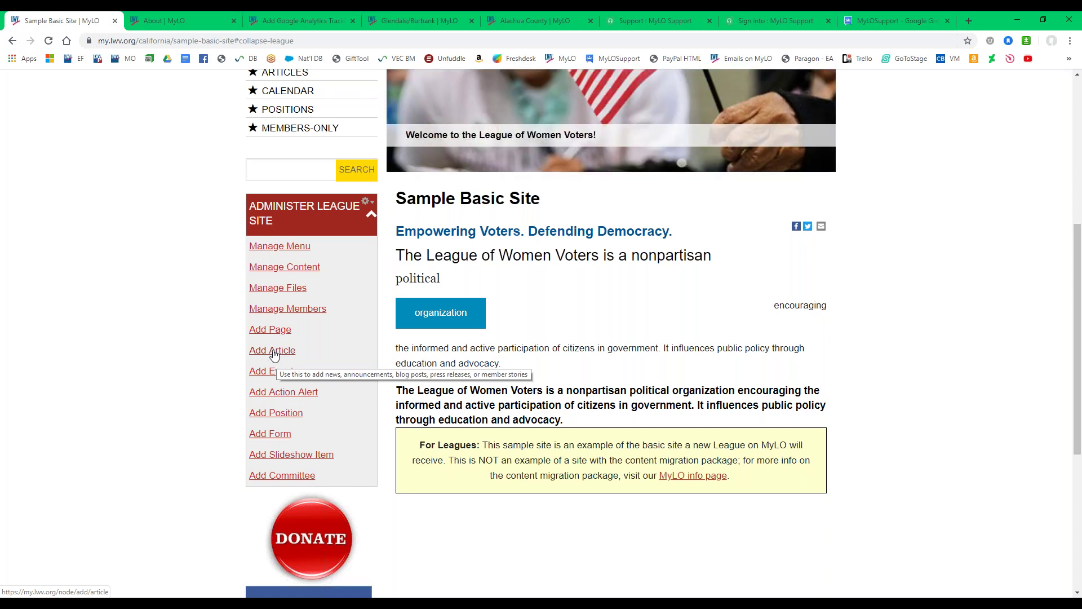
# Open the ARTICLES link in a new tab and switch to it.
pyautogui.rightClick(270, 79)
pyautogui.click(304, 89)
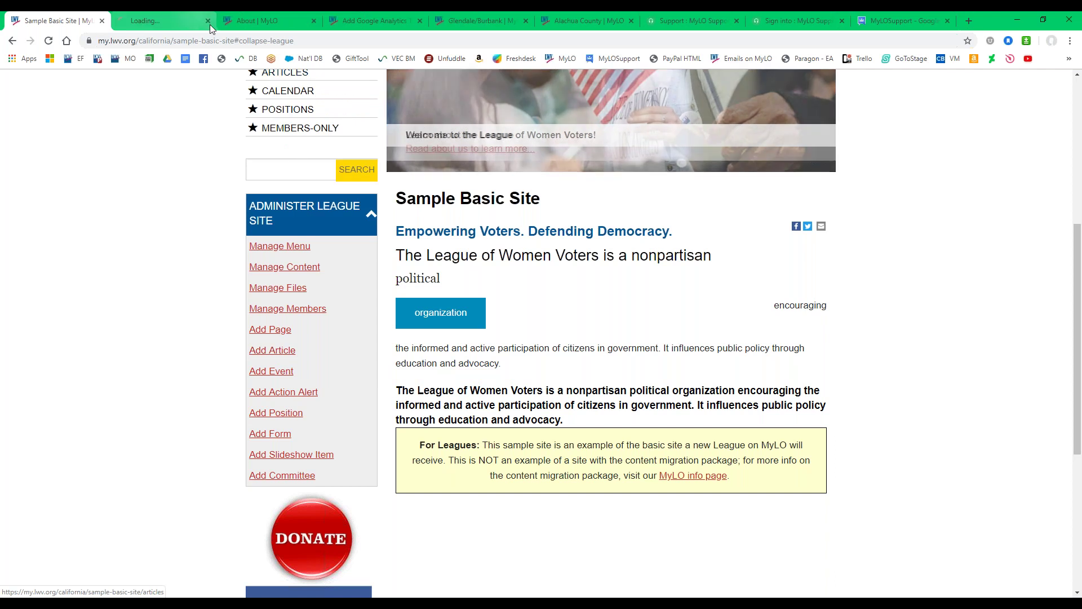
pyautogui.hotkey('ctrl', 'Tab')
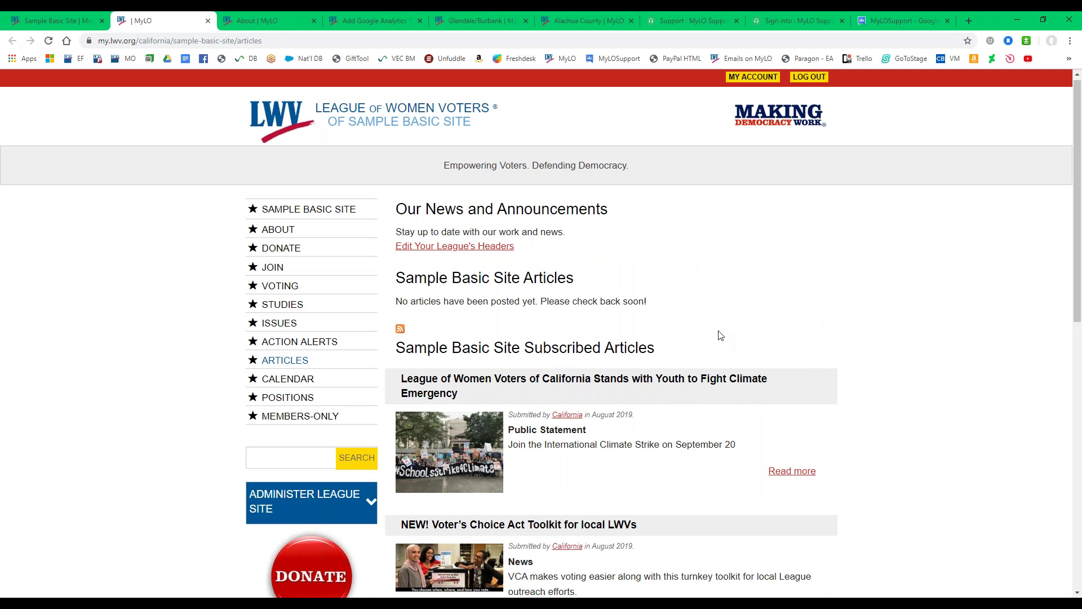
# Review the Subscribed Articles and no-articles-posted listing, then return to the homepage tab.
pyautogui.scroll(-1, 725, 305)
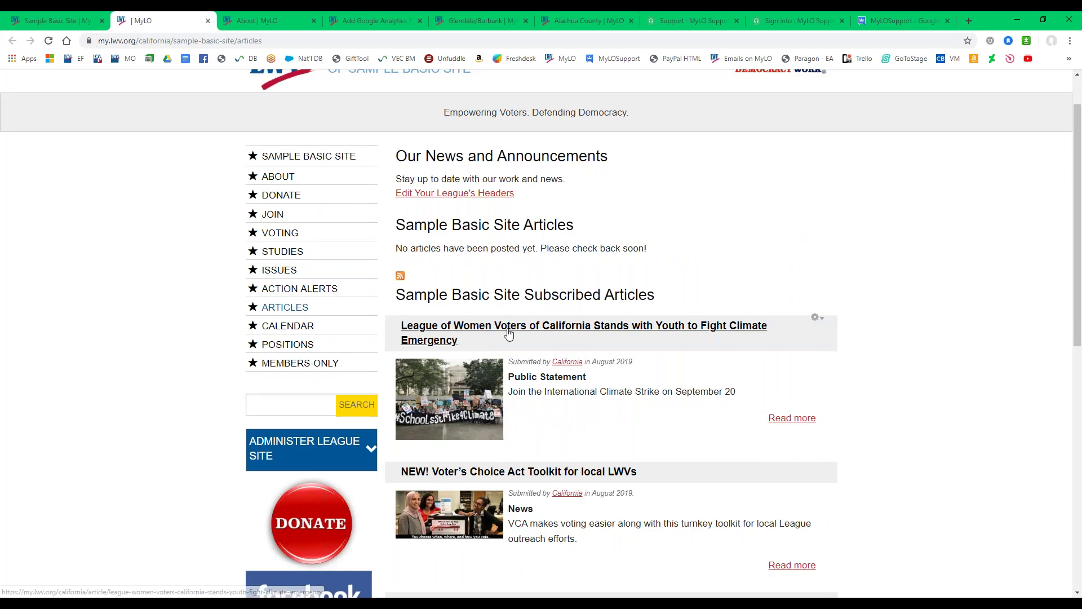
pyautogui.moveTo(523, 294); pyautogui.dragTo(677, 301)
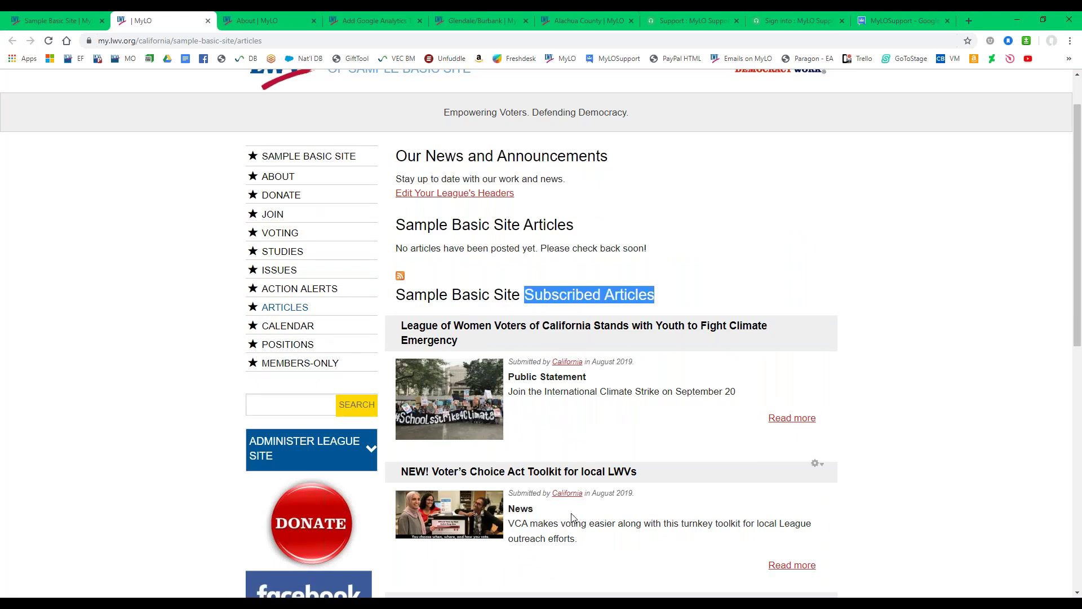
pyautogui.moveTo(428, 248); pyautogui.dragTo(622, 264)
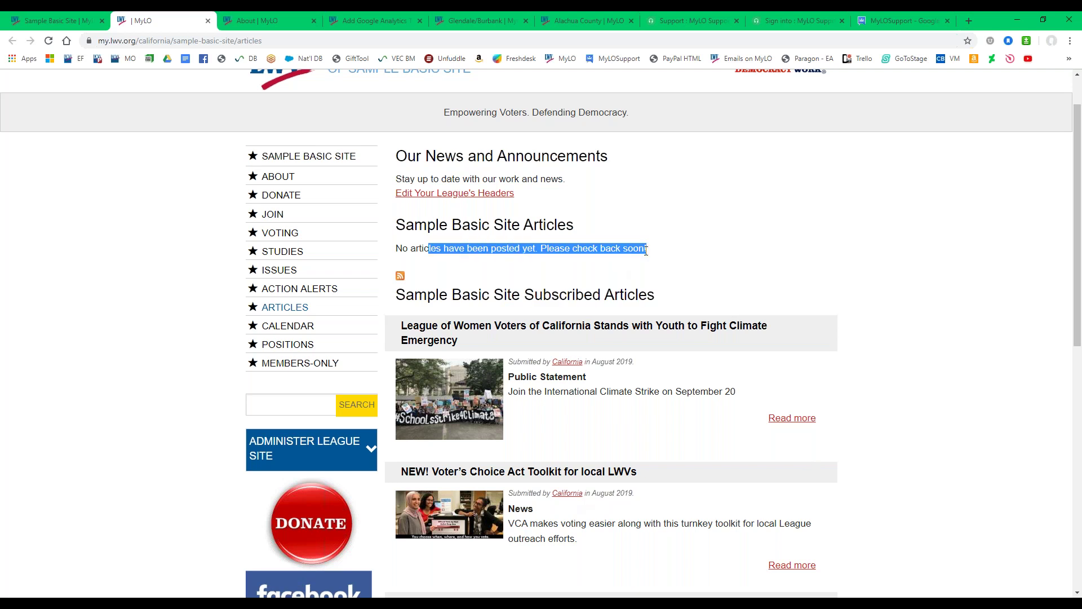
pyautogui.click(665, 255)
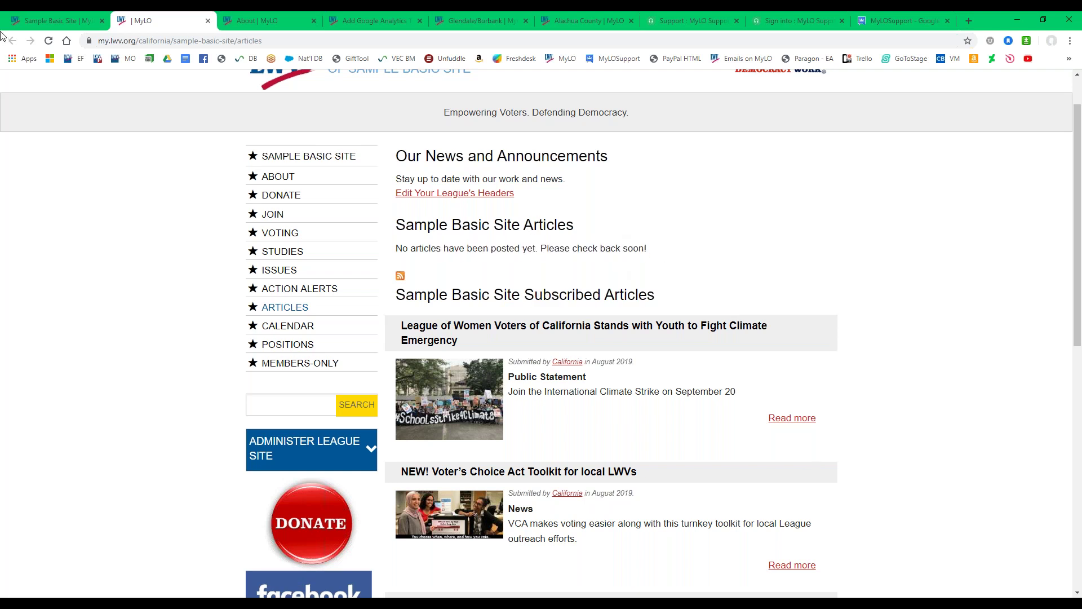
pyautogui.click(59, 25)
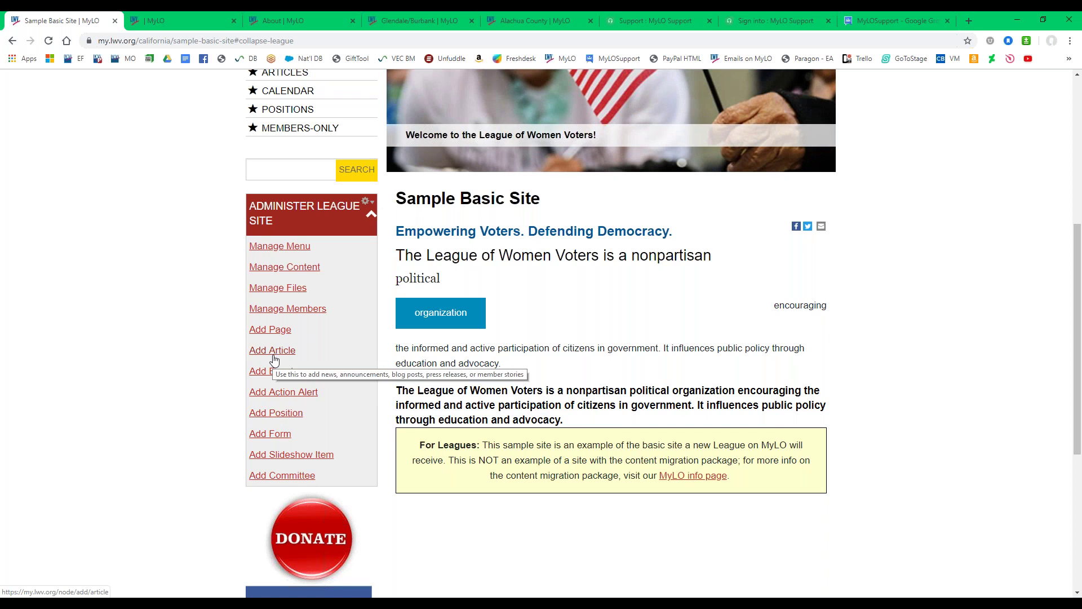
# In the Articles tab, view the CALENDAR page, then the POSITIONS page.
pyautogui.hotkey('ctrl', 'Tab')
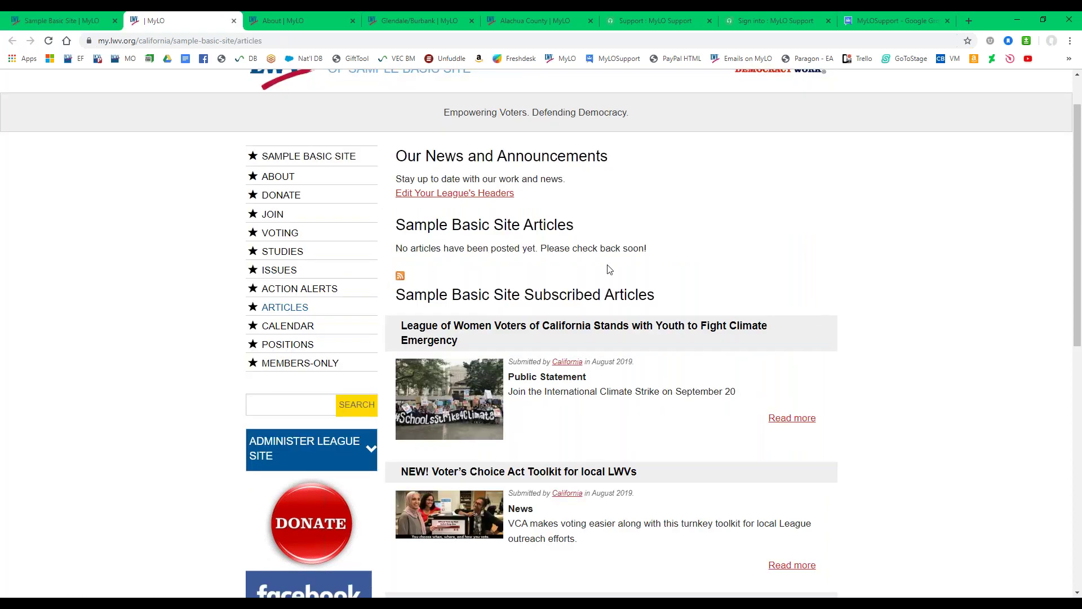
pyautogui.click(269, 333)
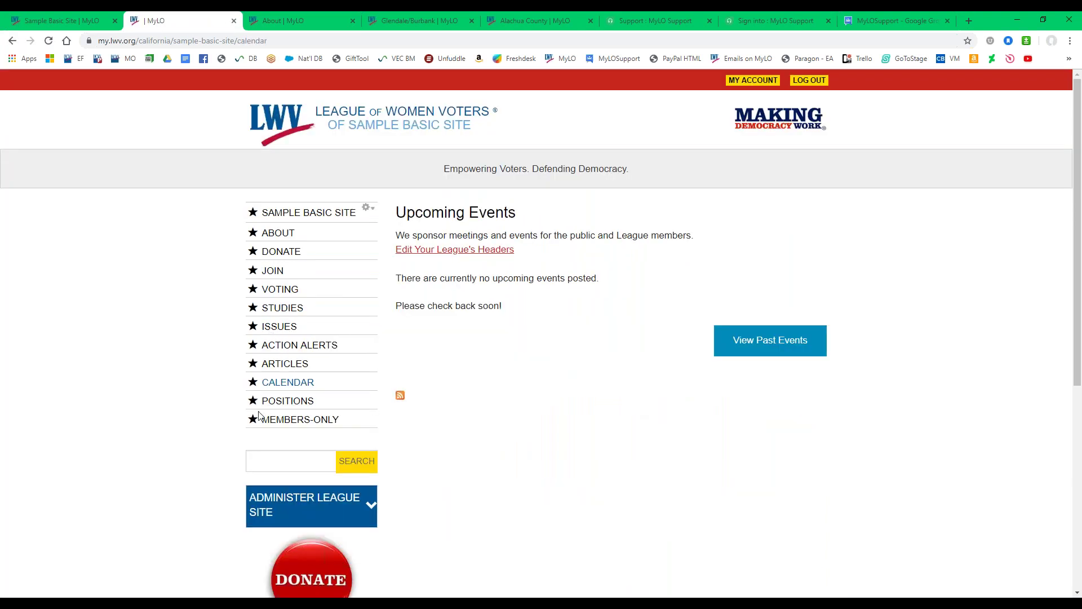
pyautogui.click(284, 403)
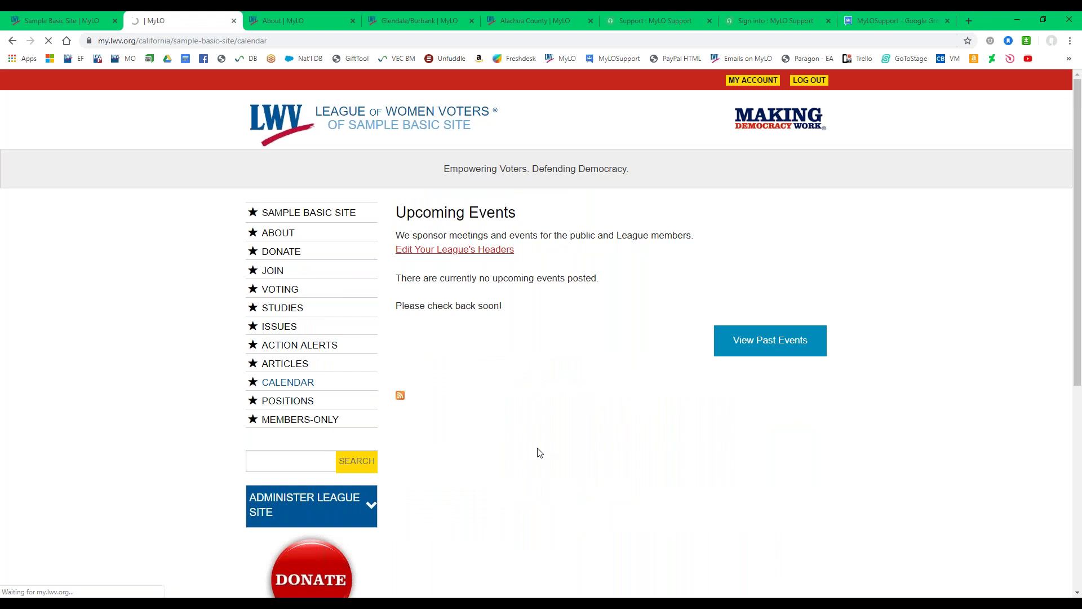
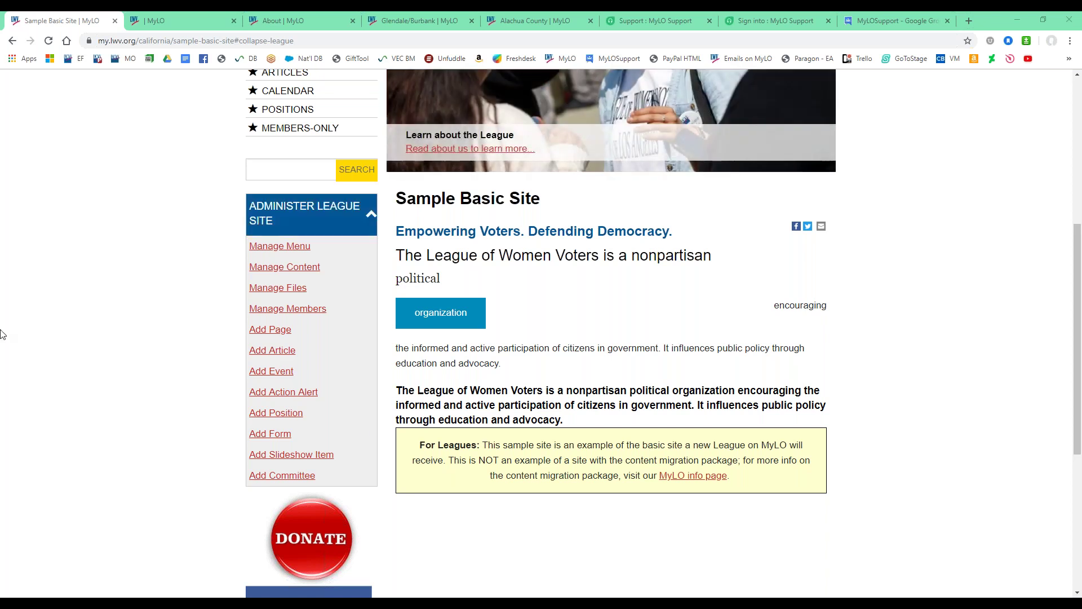
# Check the Sample Basic Site's edit form, return to the published site, and open its Moderate tab.
pyautogui.scroll(6, 535, 339)
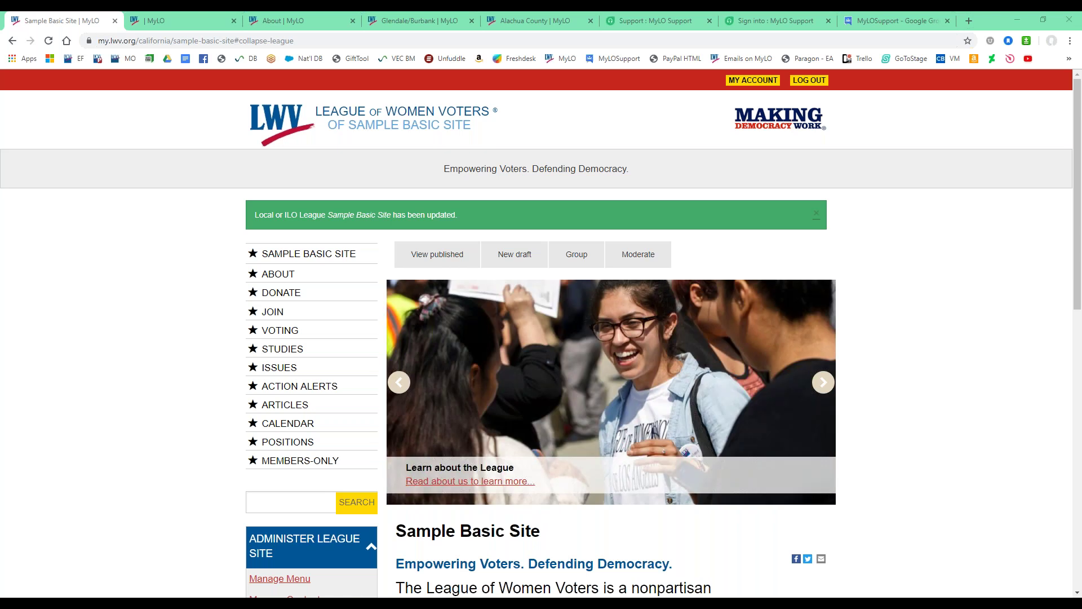
pyautogui.click(530, 259)
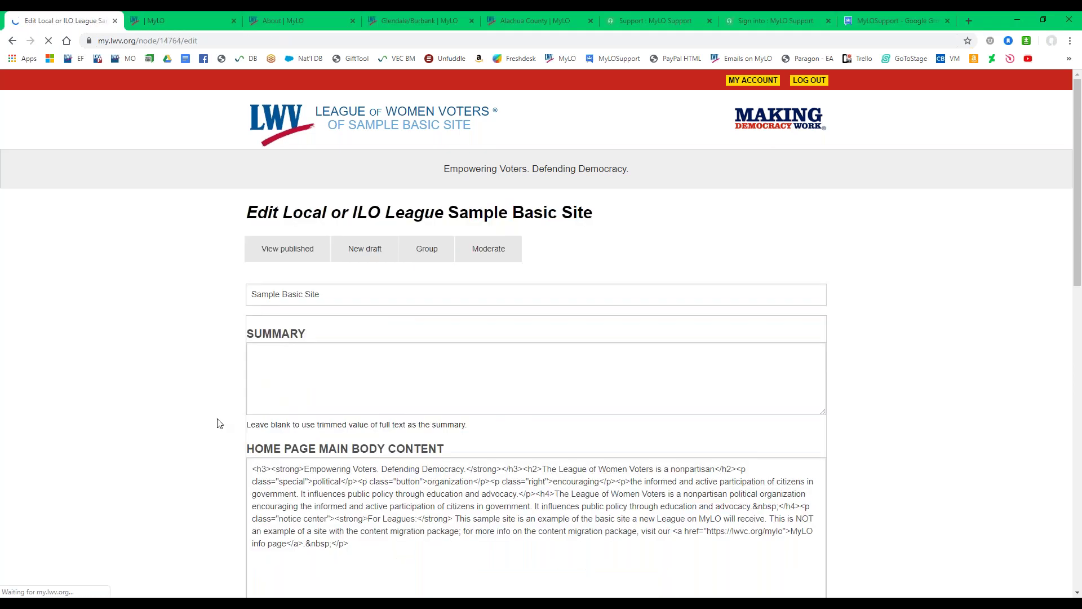
pyautogui.scroll(-2, 265, 271)
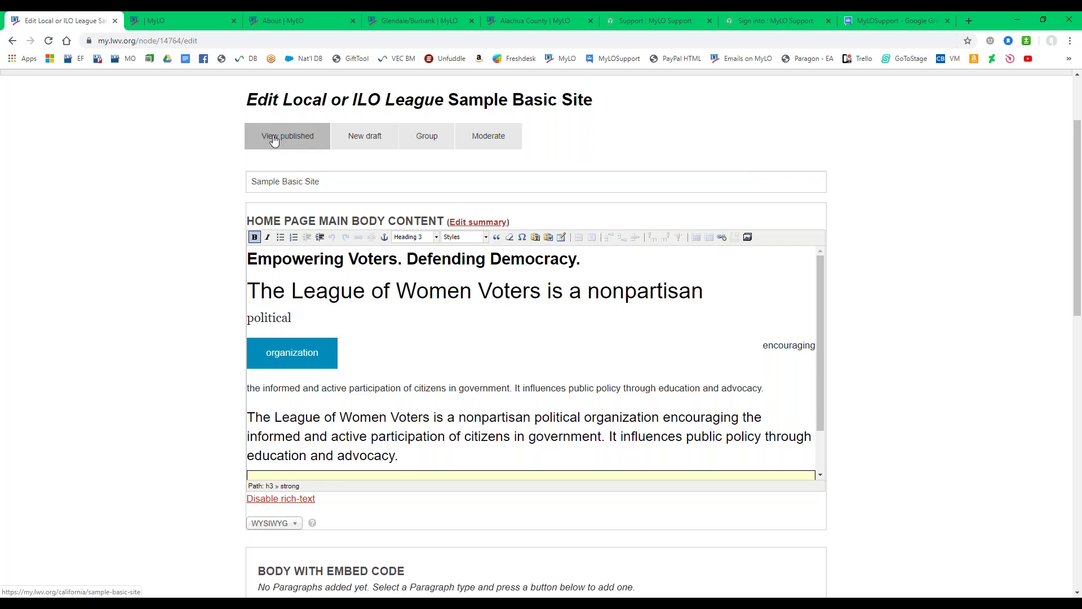
pyautogui.click(275, 141)
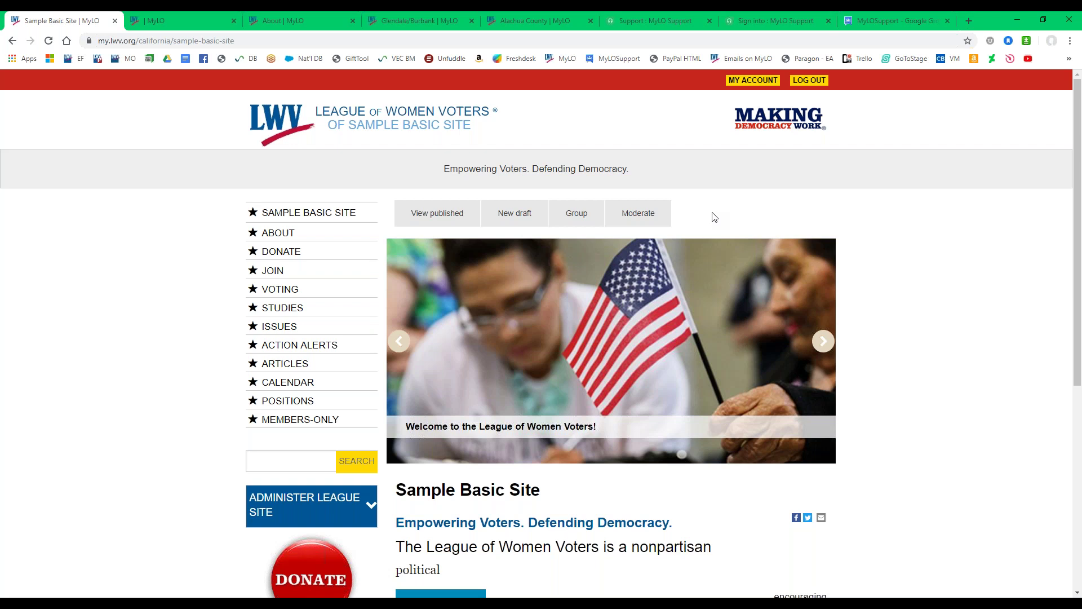
pyautogui.click(646, 225)
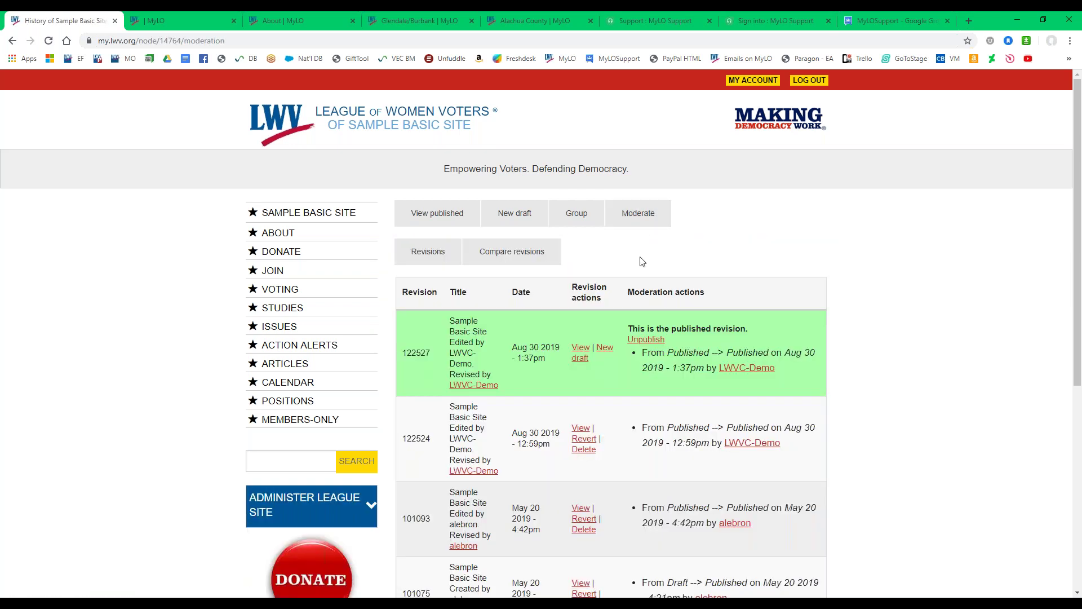
# Preview Aug 30 12:59pm revision 122524, then go back and choose Revert on that revision.
pyautogui.scroll(-2, 639, 256)
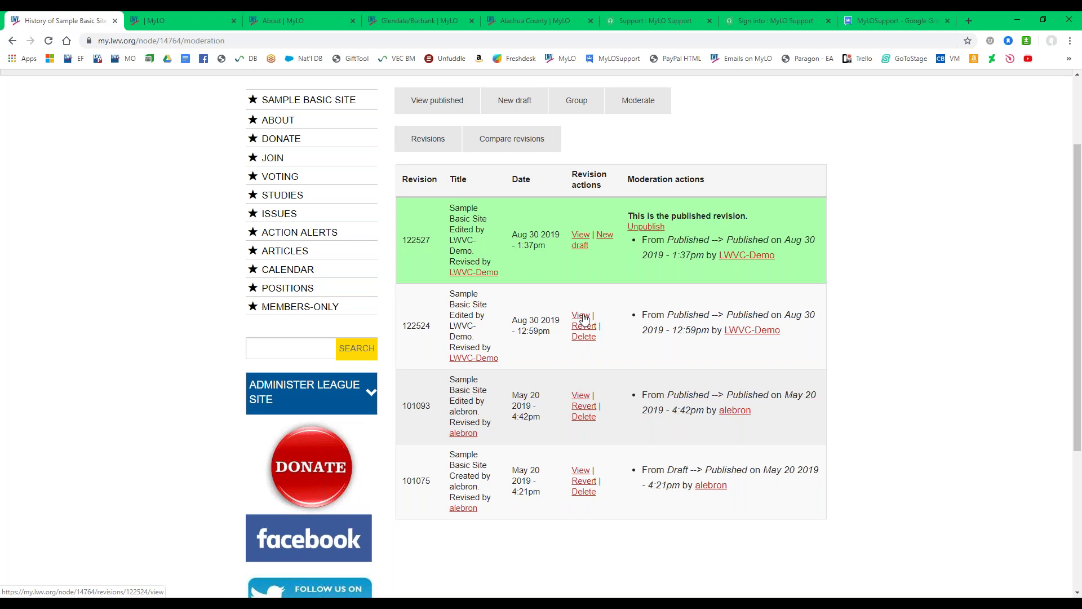
pyautogui.click(584, 319)
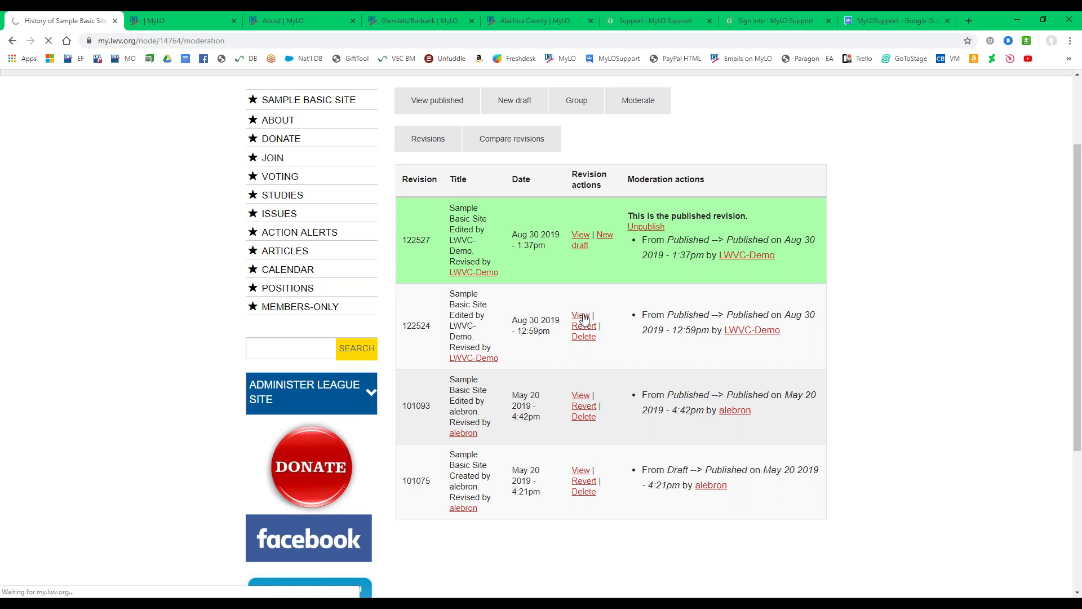
pyautogui.scroll(-3, 584, 327)
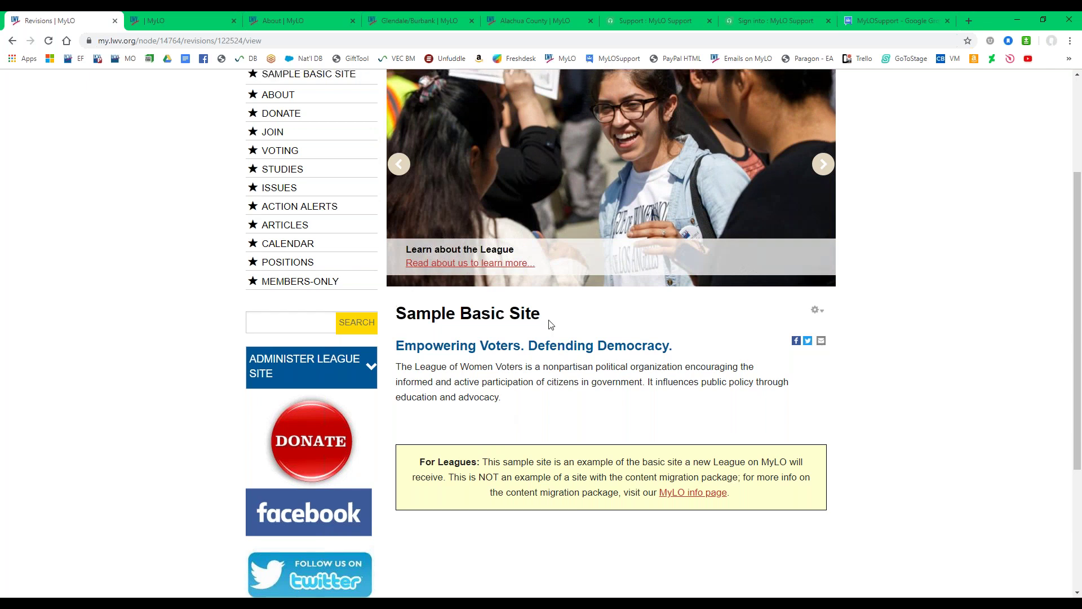
pyautogui.scroll(4, 551, 338)
pyautogui.scroll(-3, 555, 367)
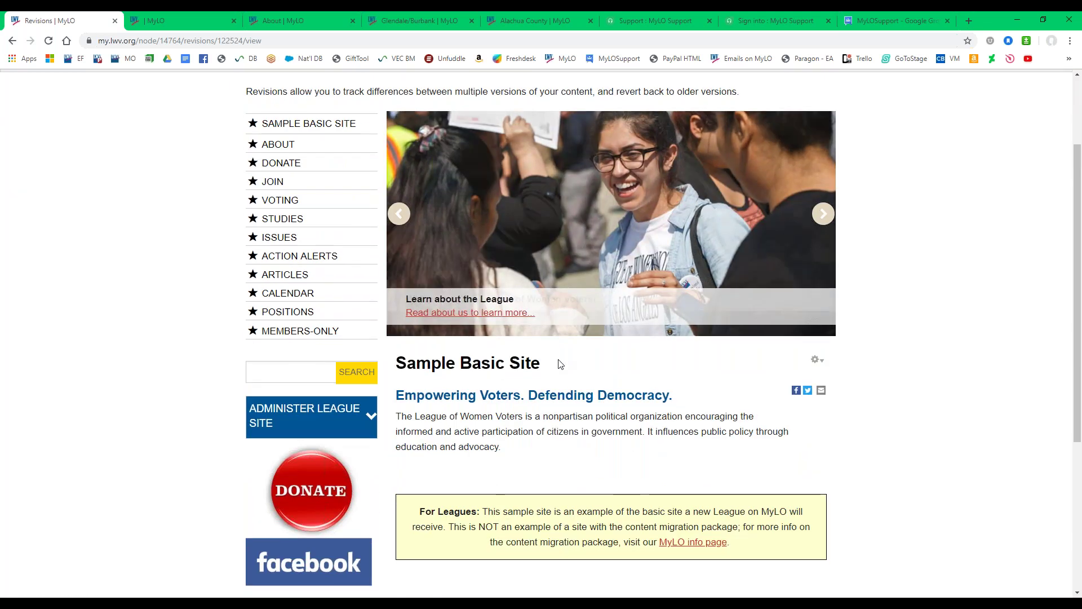
pyautogui.scroll(-1, 815, 339)
pyautogui.scroll(-4, 815, 338)
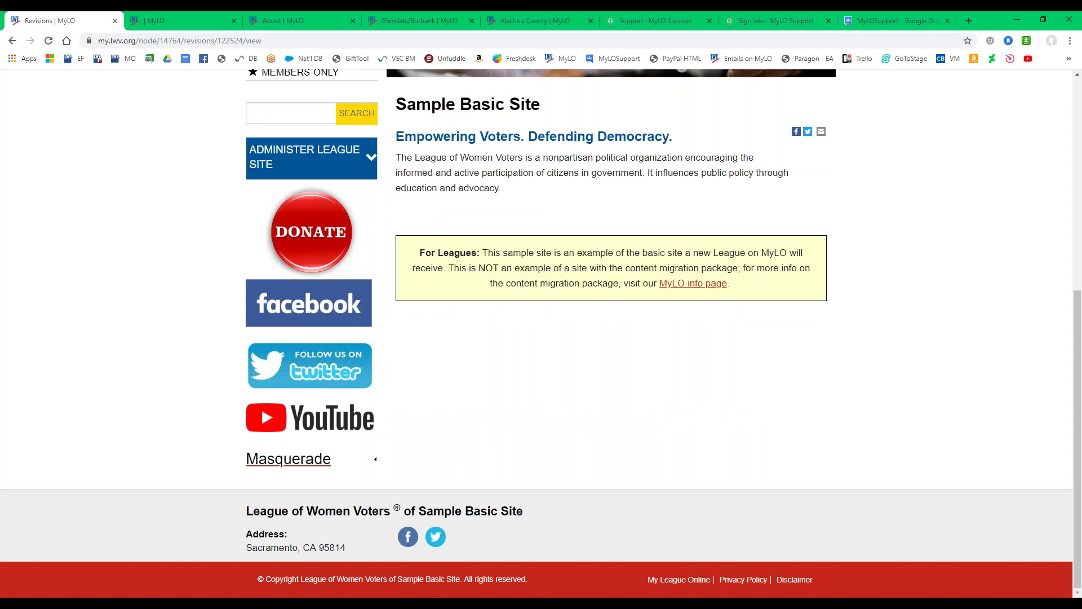
pyautogui.scroll(2, 546, 380)
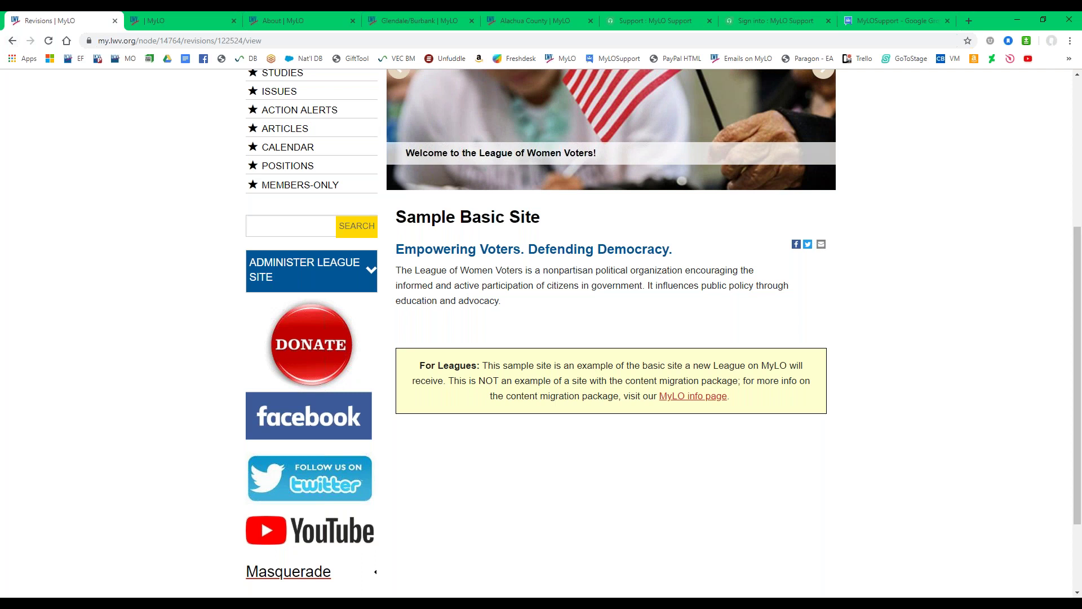
pyautogui.scroll(4, 349, 330)
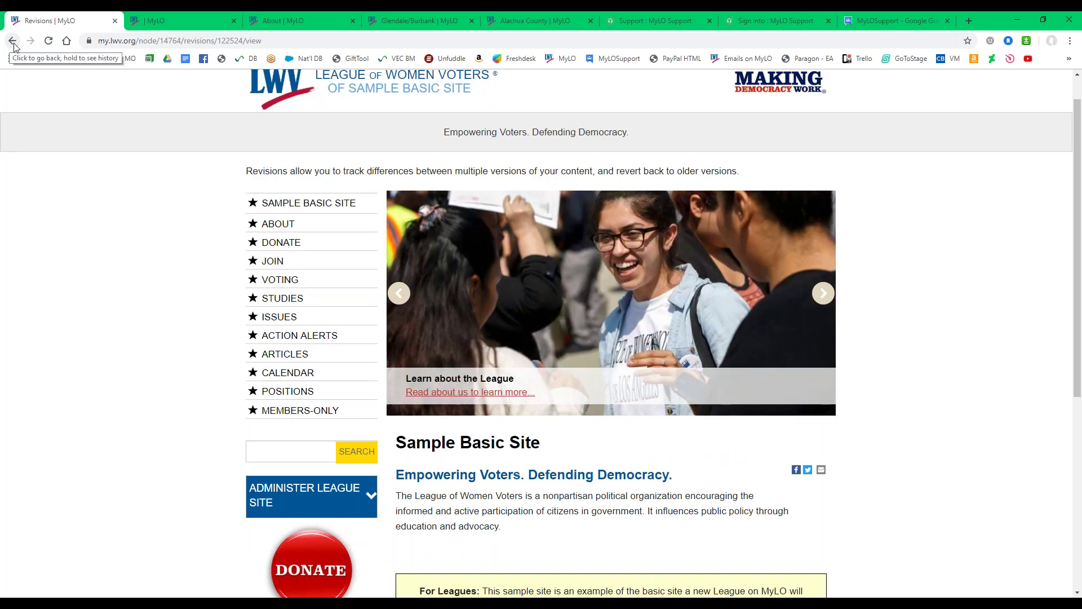
pyautogui.click(13, 43)
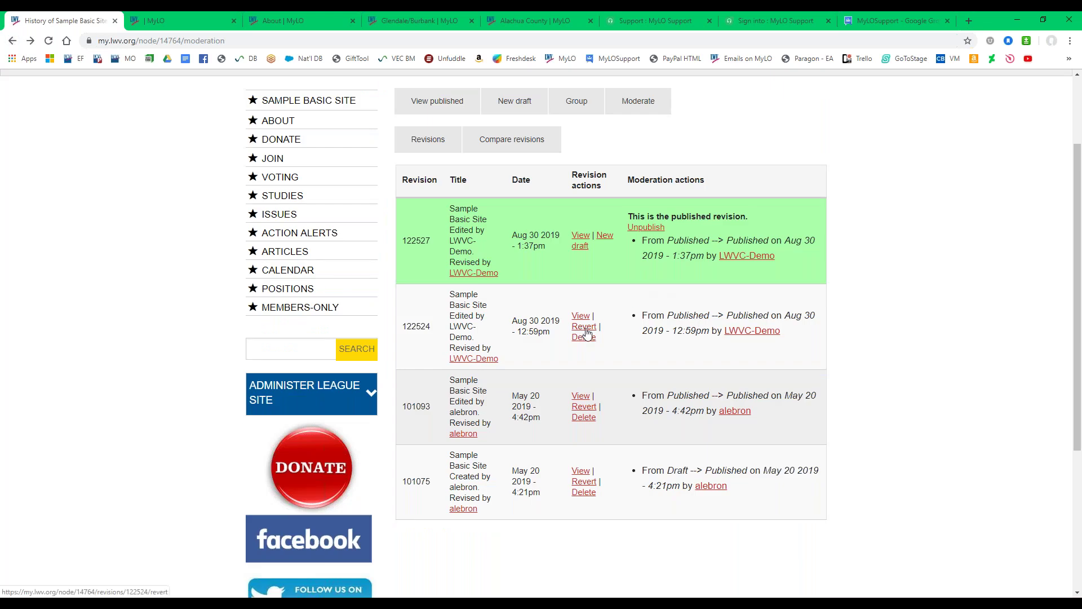
pyautogui.click(584, 326)
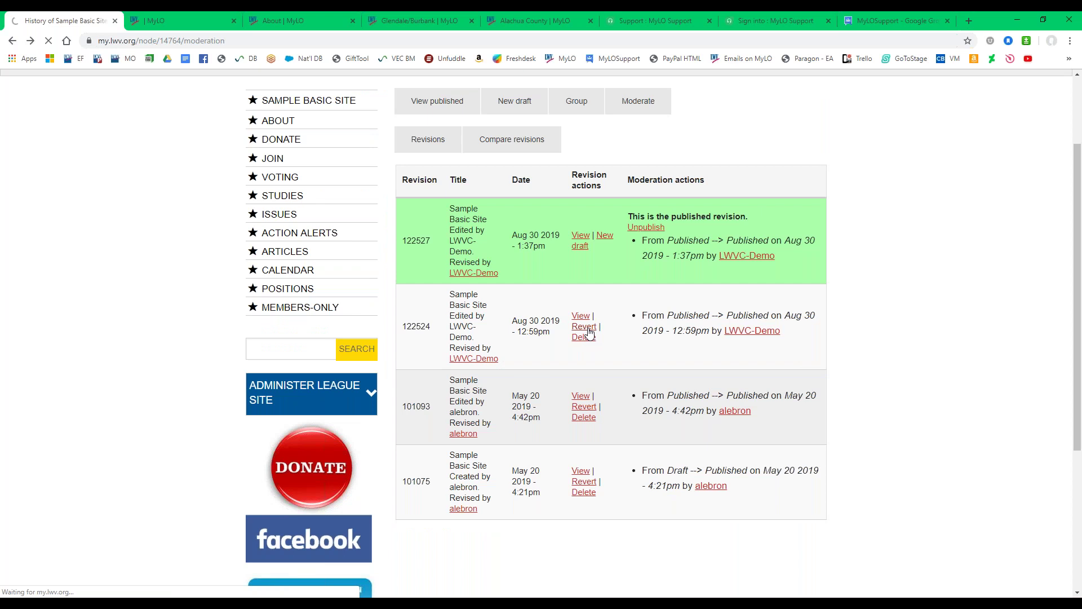
# Revert to revision 122524 with a log message noting a demo revert to the most recent version.
pyautogui.click(437, 236)
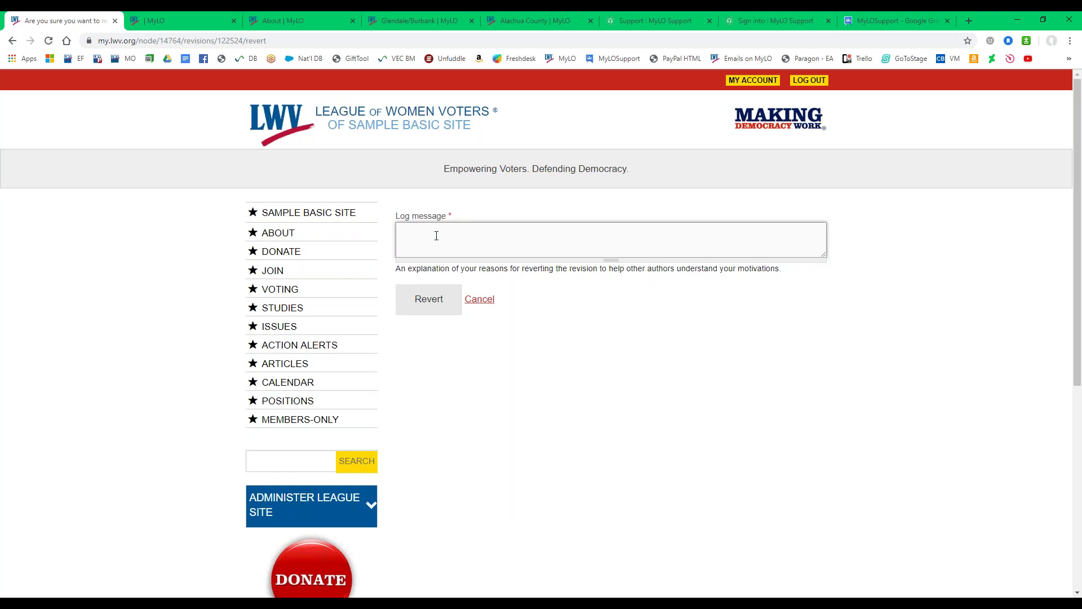
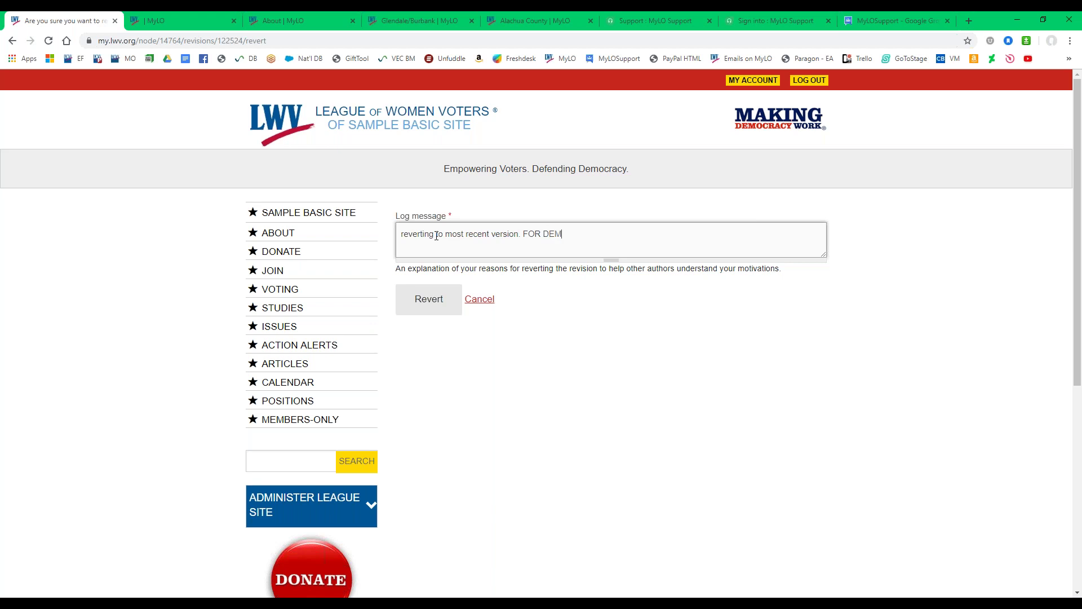
pyautogui.click(441, 303)
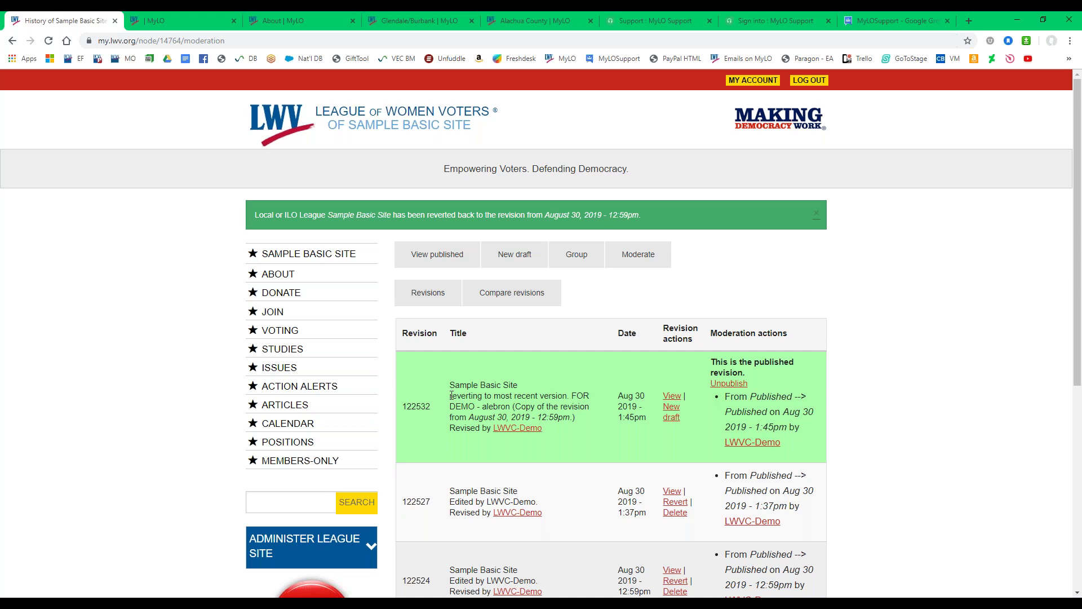
# View the reverted published site and expand its Administer League Site links.
pyautogui.moveTo(451, 396); pyautogui.dragTo(513, 407)
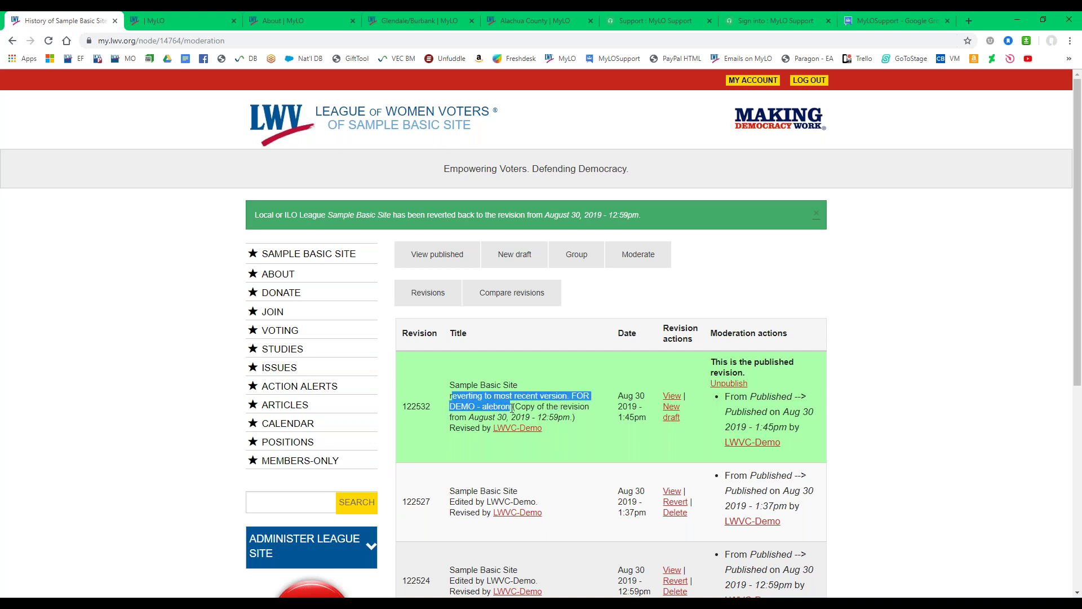
pyautogui.click(423, 260)
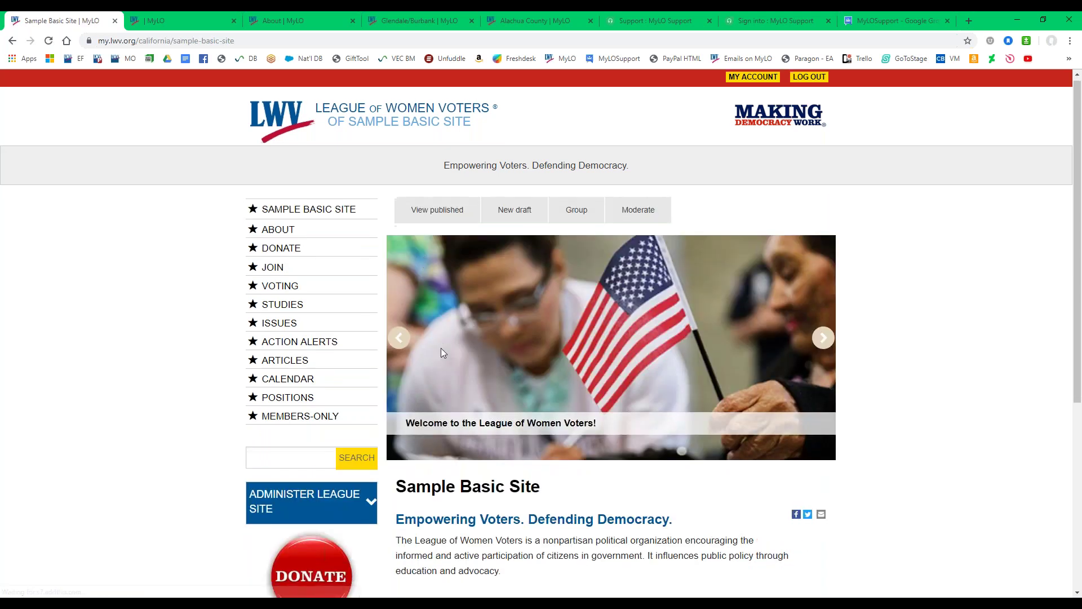
pyautogui.scroll(-3, 441, 349)
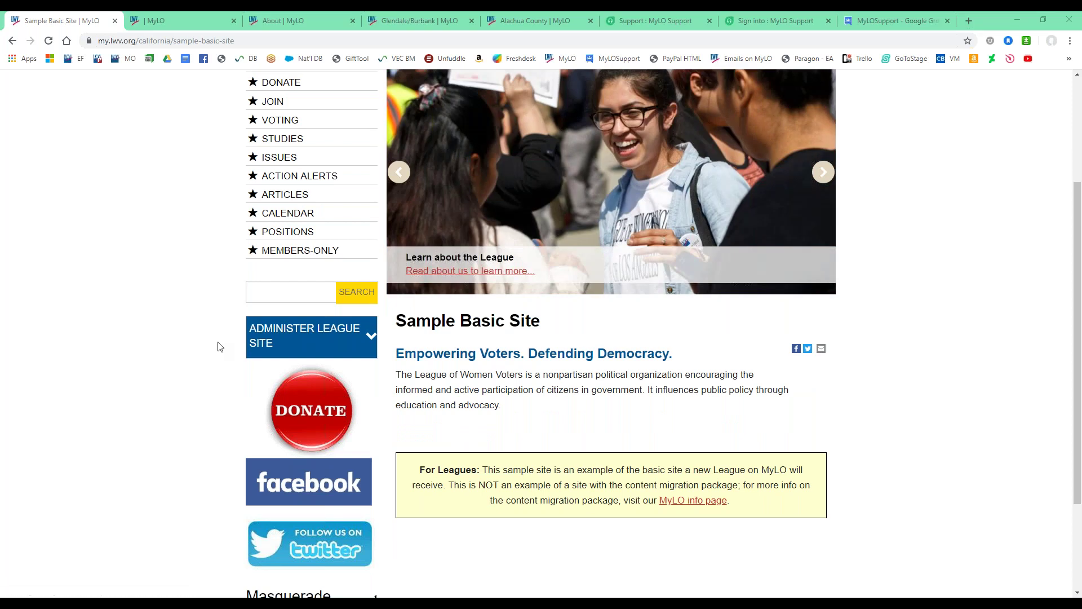
pyautogui.scroll(-1, 205, 375)
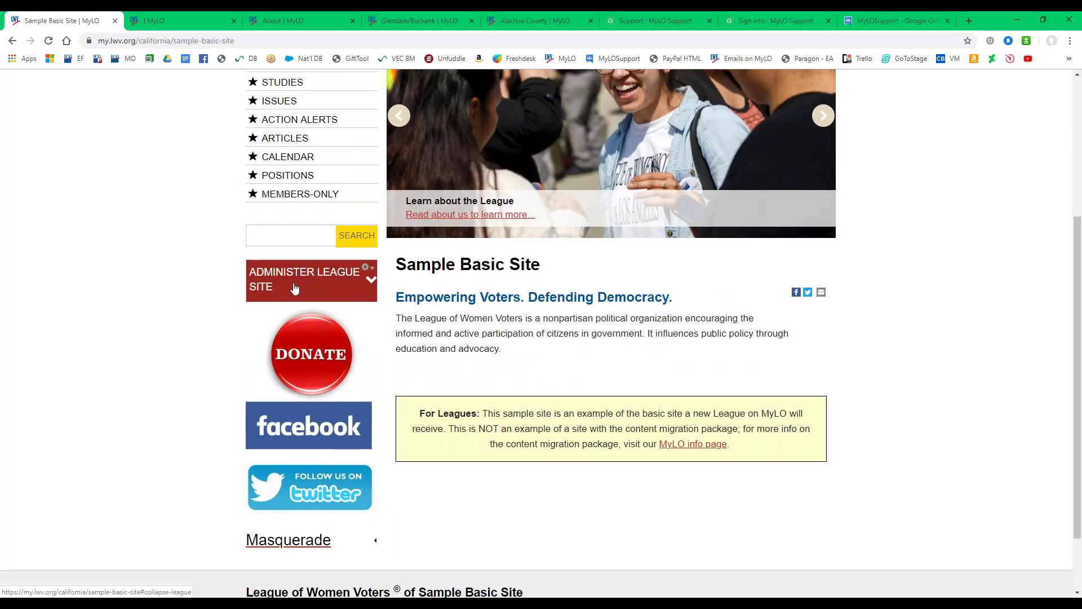
pyautogui.click(293, 285)
pyautogui.scroll(-1, 200, 414)
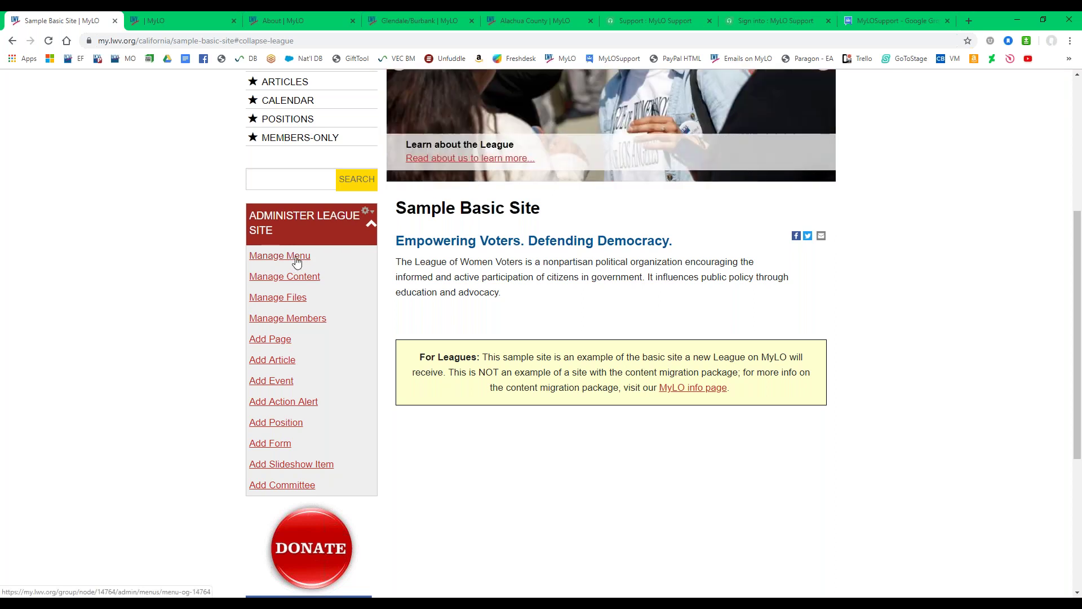
pyautogui.rightClick(298, 258)
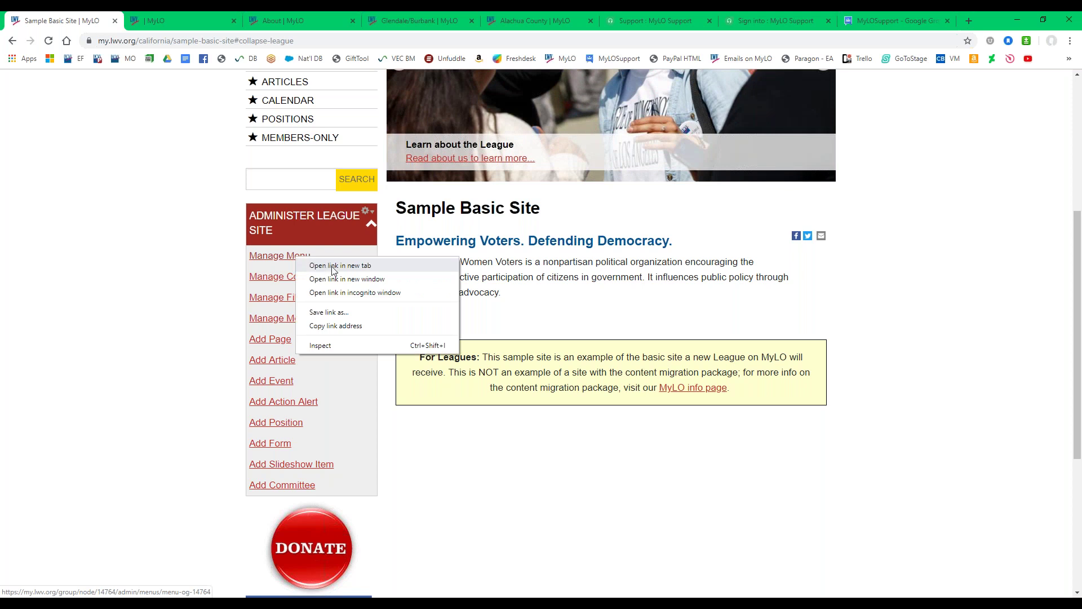
# Open the sidebar menu manager in a new tab.
pyautogui.click(333, 266)
pyautogui.click(181, 20)
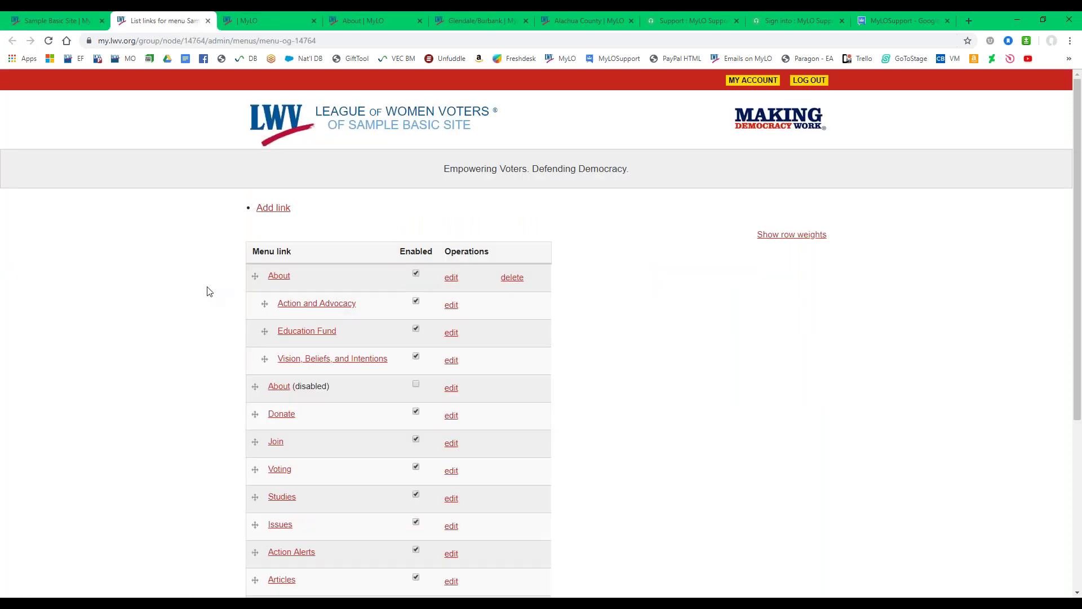
pyautogui.scroll(-2, 211, 296)
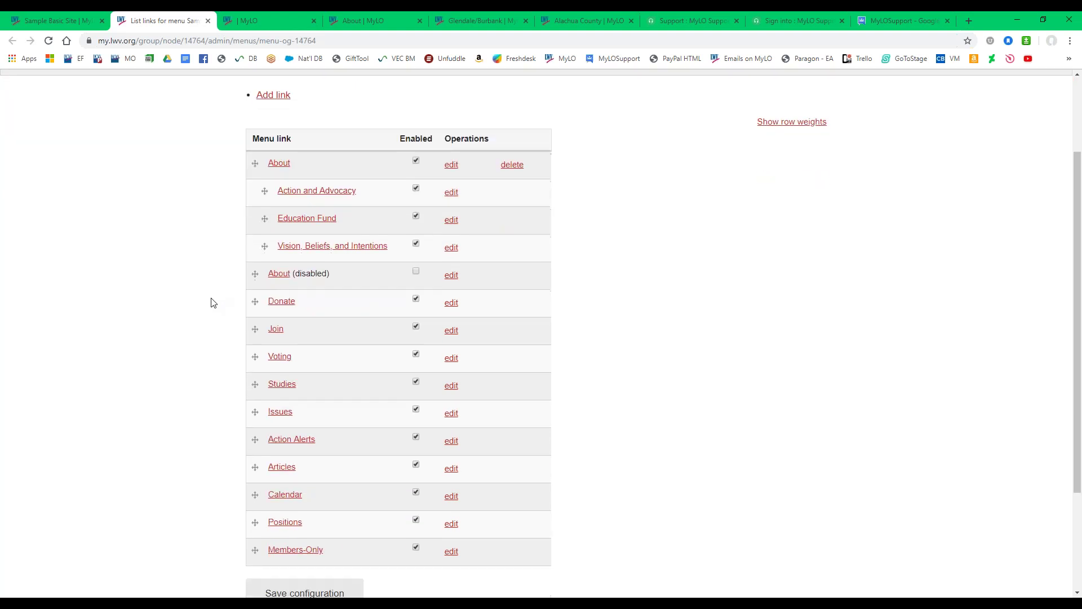
pyautogui.scroll(-1, 211, 302)
pyautogui.scroll(1, 173, 311)
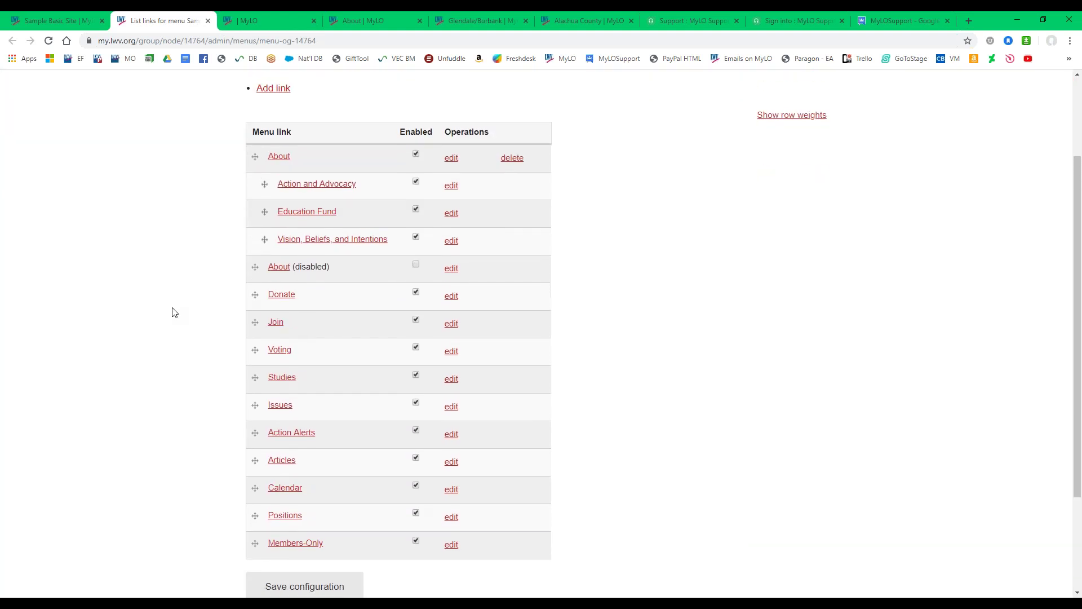
pyautogui.scroll(1, 174, 315)
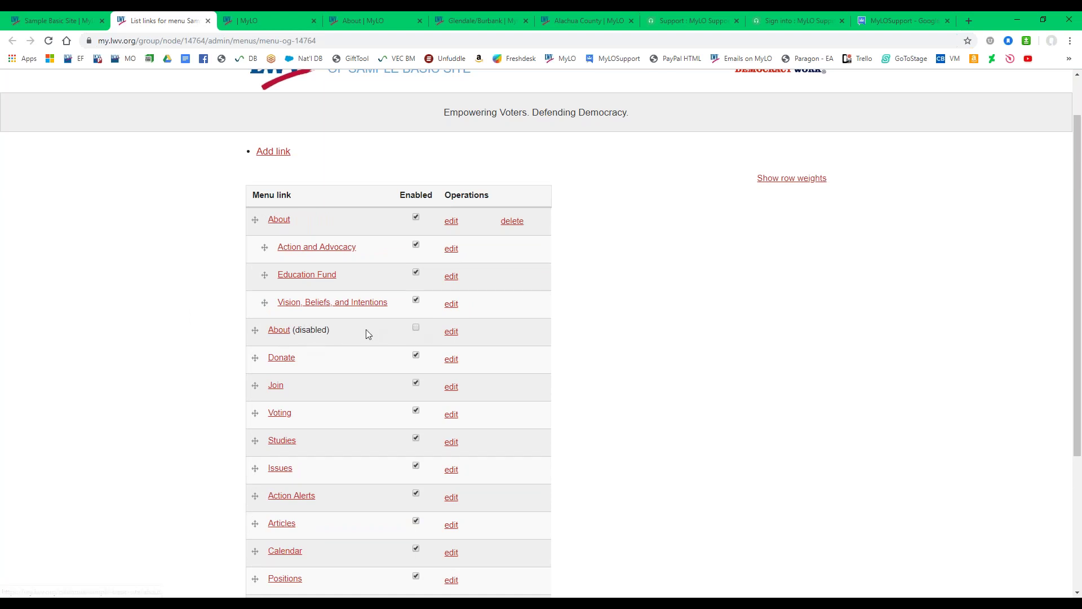
# Enable the second About link, disable Vision, Beliefs, and Intentions, nest it under About, and save.
pyautogui.click(416, 331)
pyautogui.click(416, 301)
pyautogui.moveTo(261, 302); pyautogui.dragTo(246, 304)
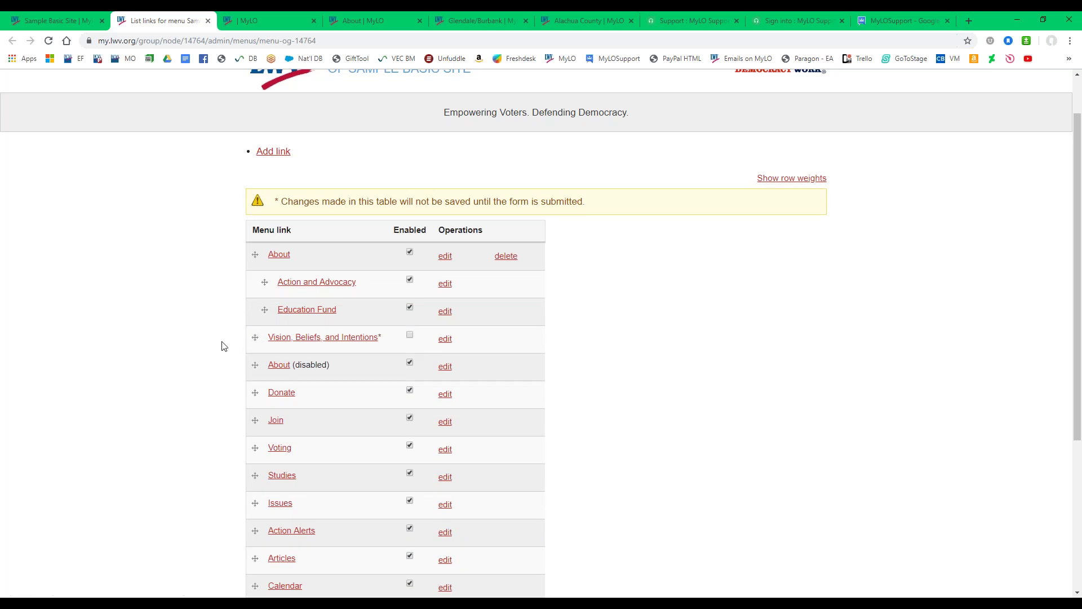
pyautogui.moveTo(255, 338); pyautogui.dragTo(252, 424)
pyautogui.scroll(-1, 259, 362)
pyautogui.scroll(-1, 259, 350)
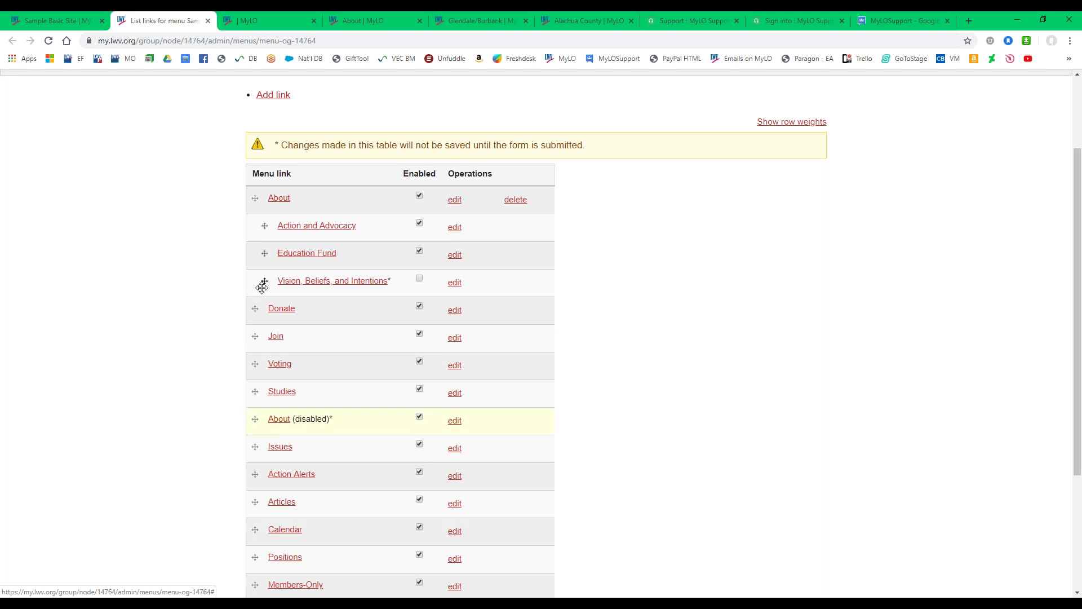
pyautogui.moveTo(258, 281); pyautogui.dragTo(264, 281)
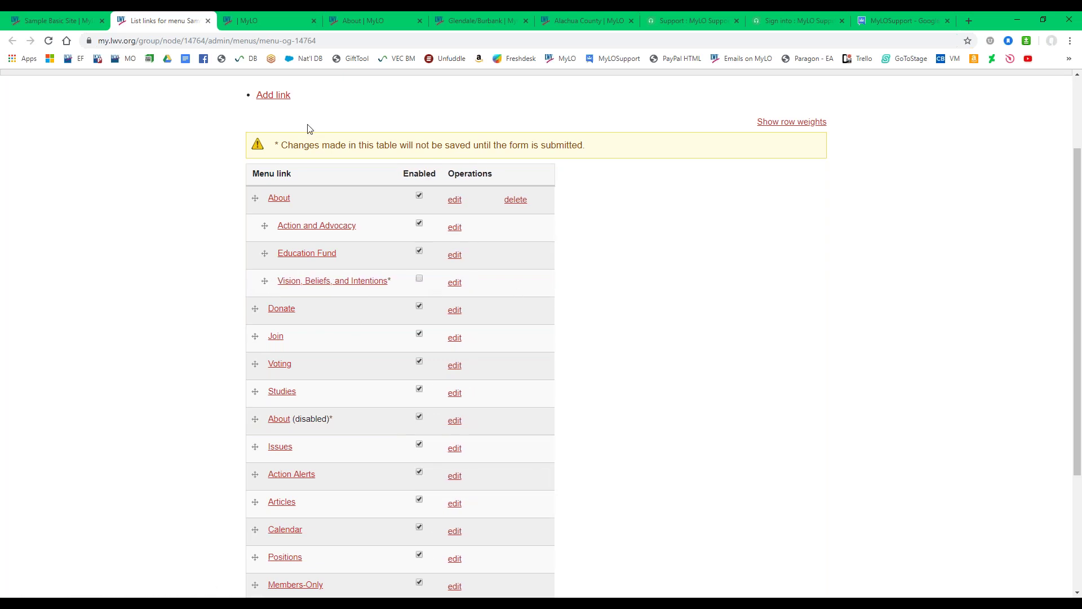
pyautogui.scroll(-3, 235, 366)
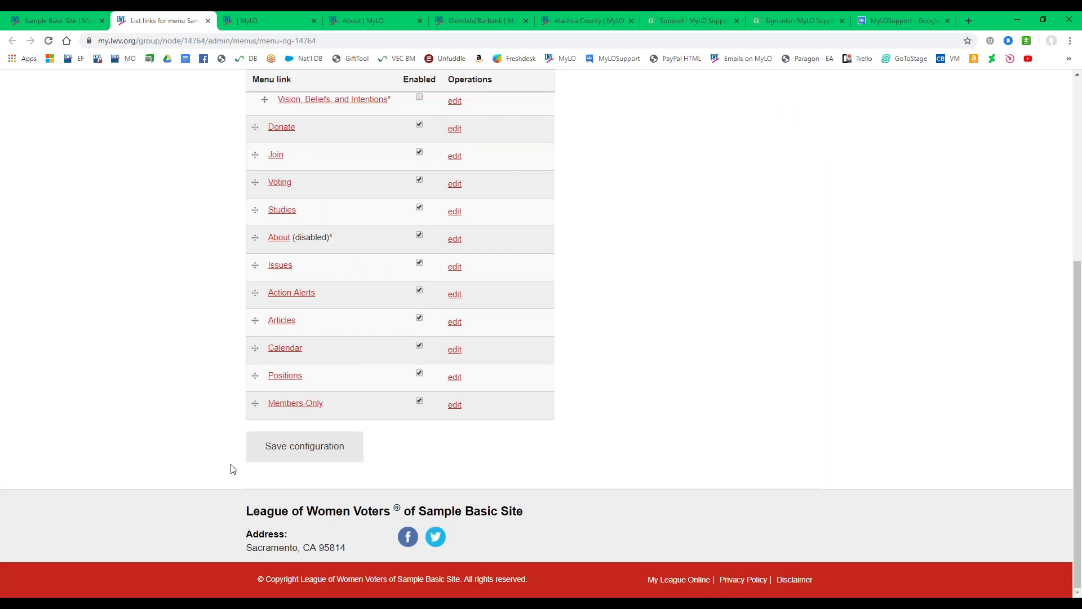
pyautogui.click(316, 448)
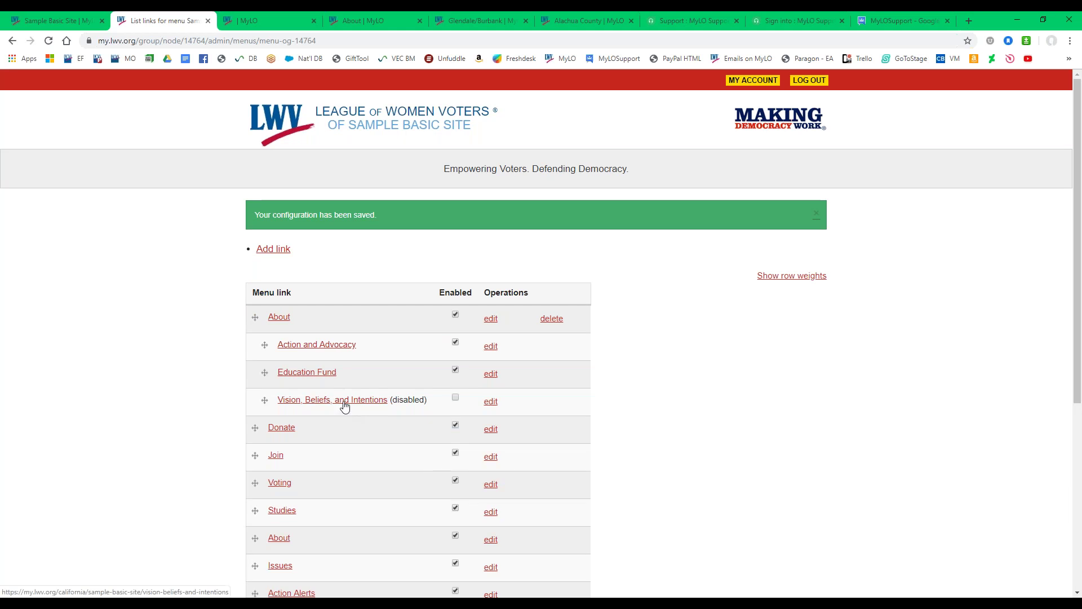
pyautogui.click(73, 21)
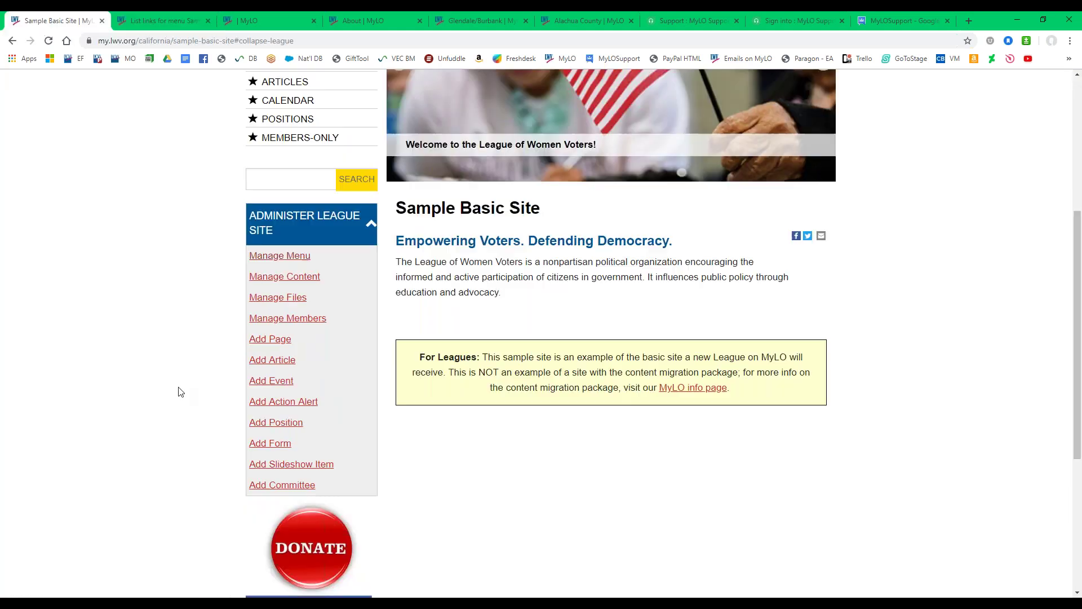
# Open the About page and review its Action and Advocacy and Education Fund sub-links.
pyautogui.scroll(4, 275, 237)
pyautogui.click(277, 233)
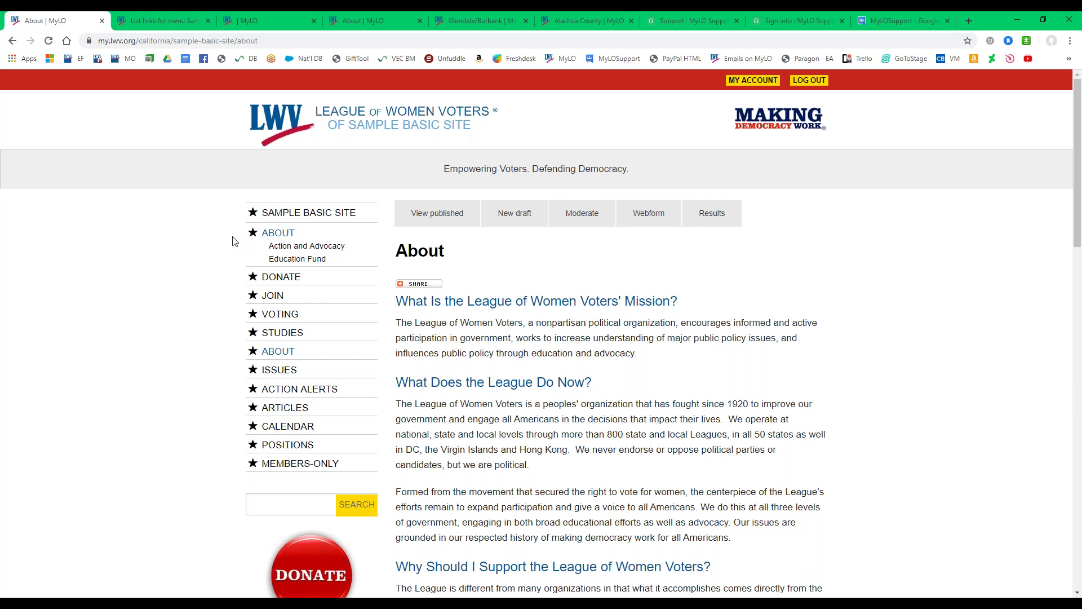
pyautogui.scroll(-2, 229, 243)
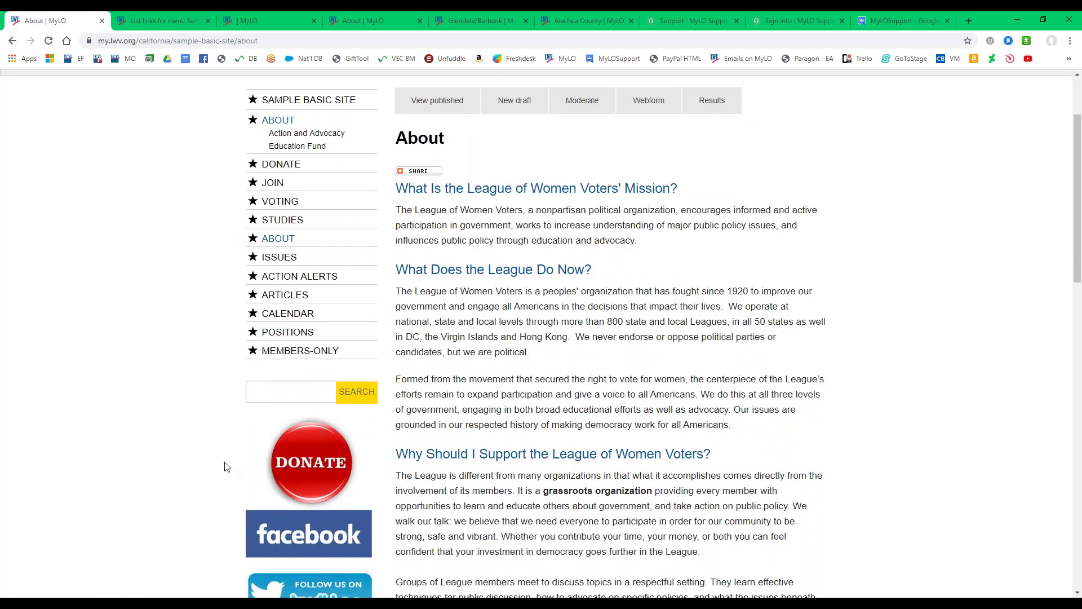
pyautogui.click(297, 100)
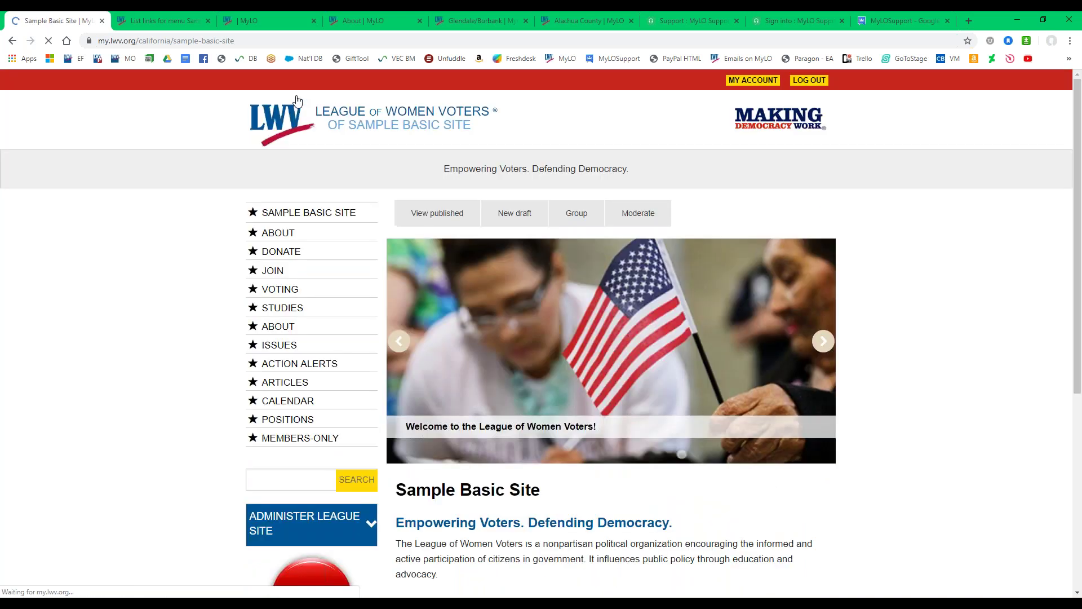
# Go to the Members-Only page, which lists one Members Only Page and no upcoming events.
pyautogui.scroll(-4, 194, 323)
pyautogui.scroll(3, 179, 345)
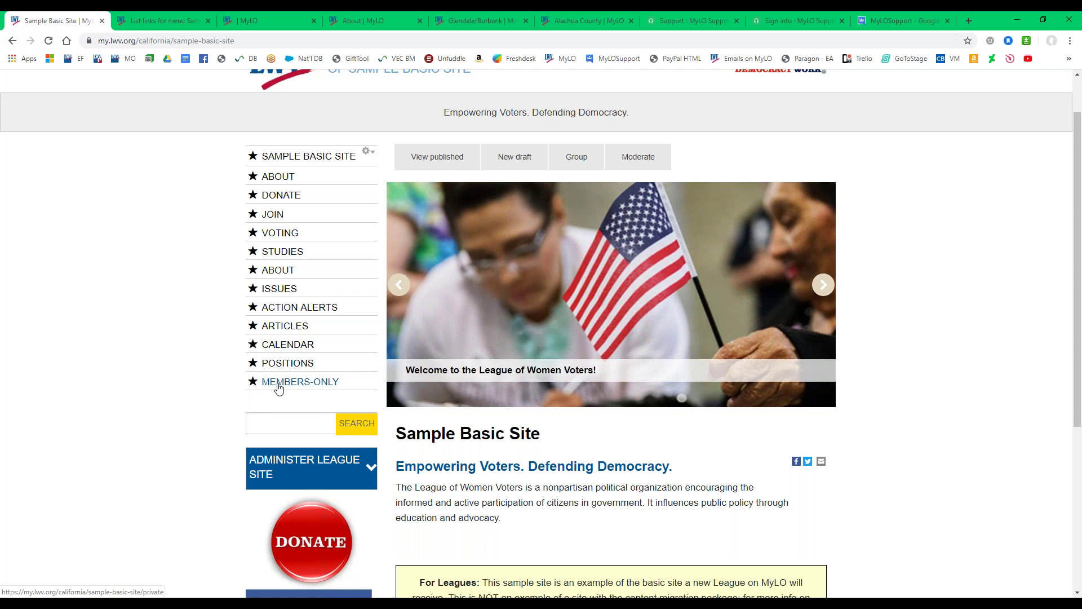
pyautogui.click(277, 383)
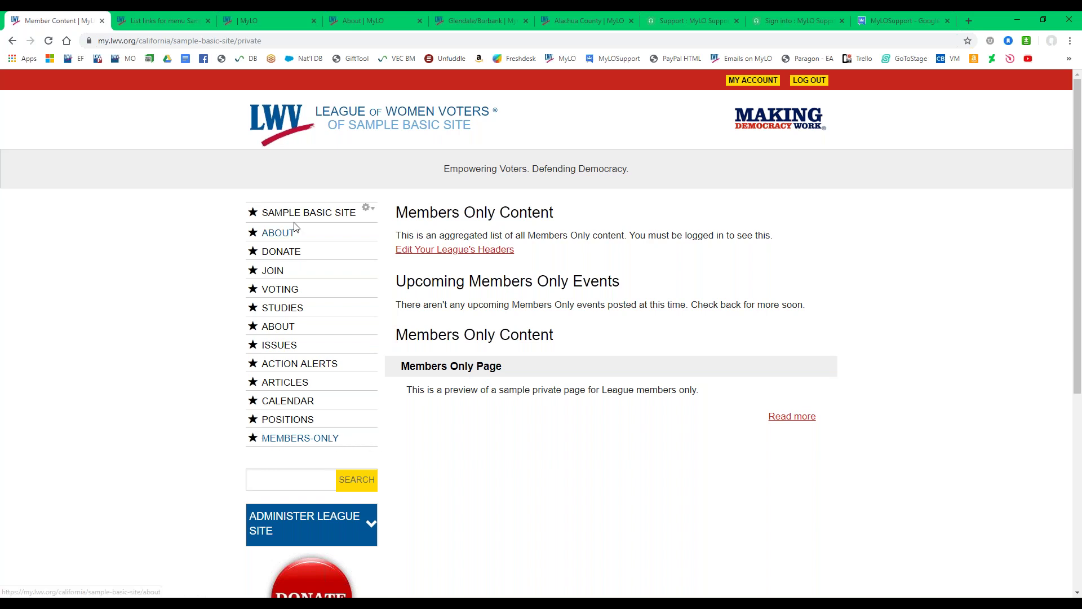
pyautogui.scroll(-2, 297, 208)
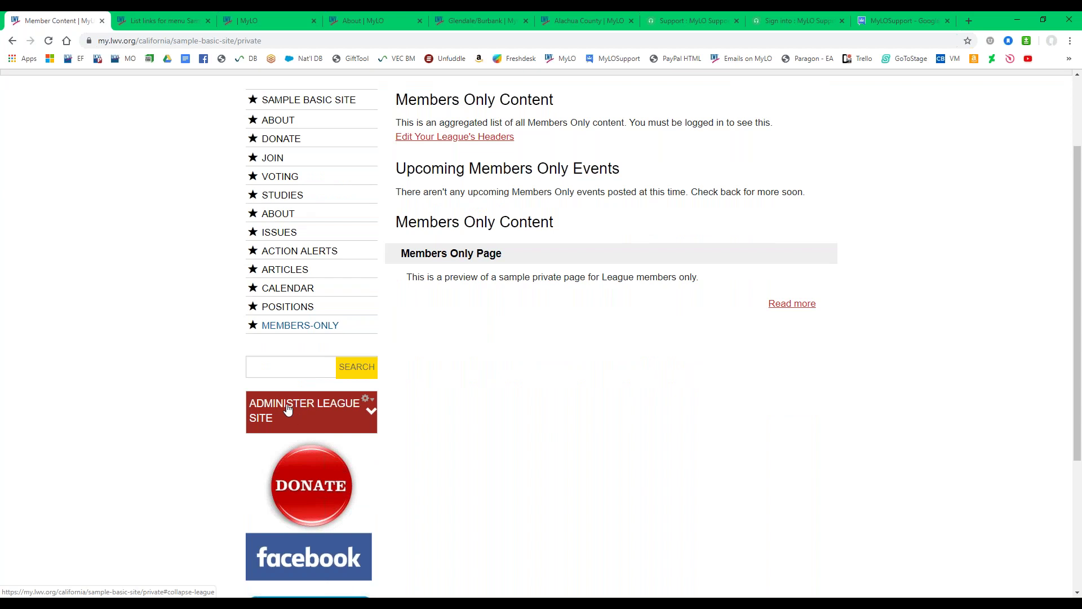
# Open Manage Content from the Administer League Site links in a new tab.
pyautogui.click(273, 418)
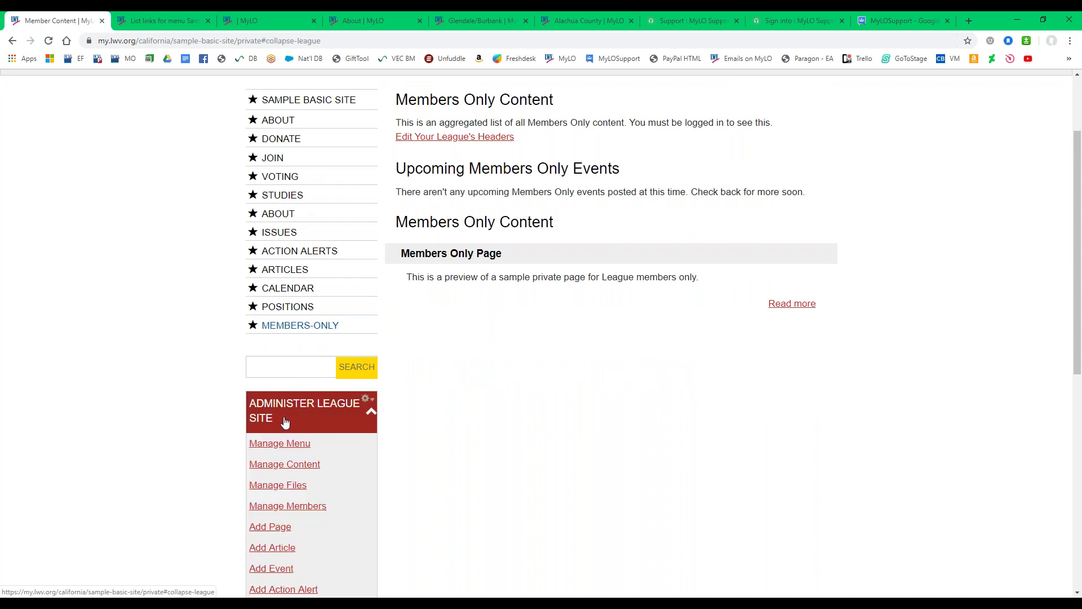
pyautogui.scroll(-2, 254, 350)
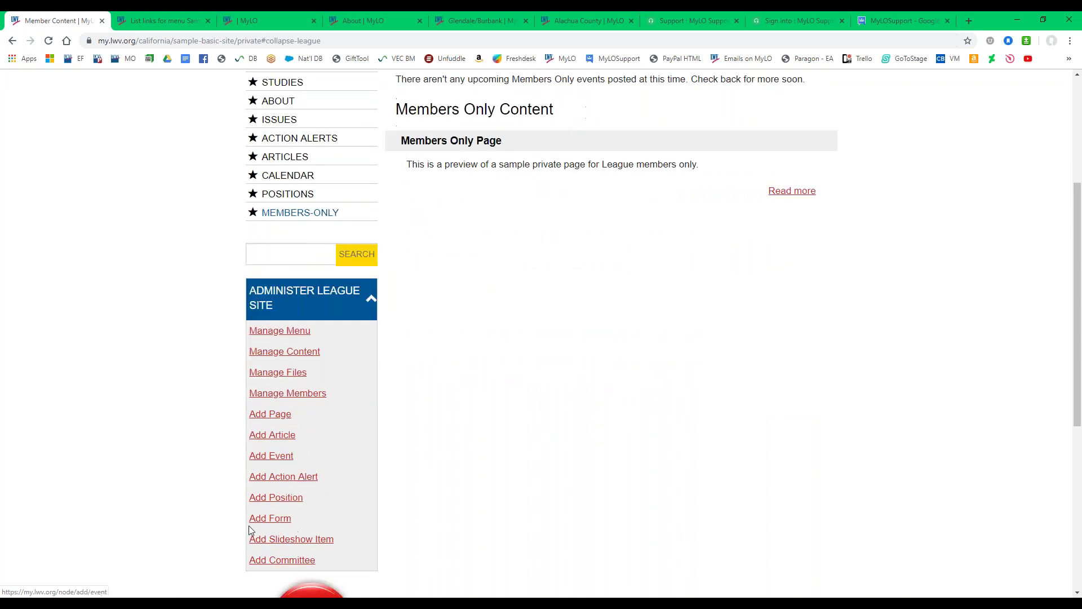
pyautogui.rightClick(308, 359)
pyautogui.click(333, 364)
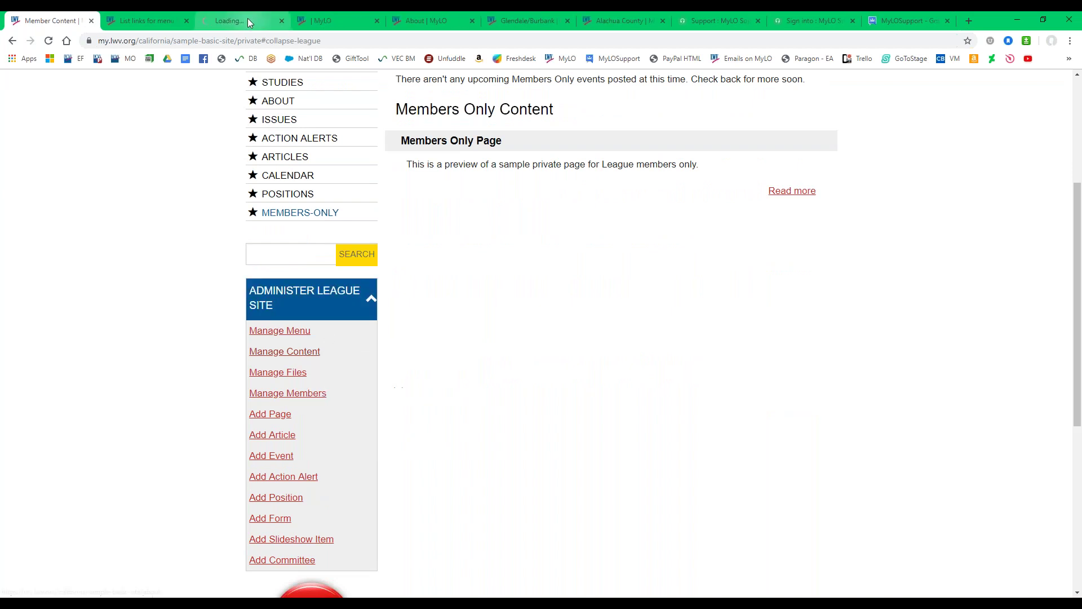
pyautogui.click(248, 18)
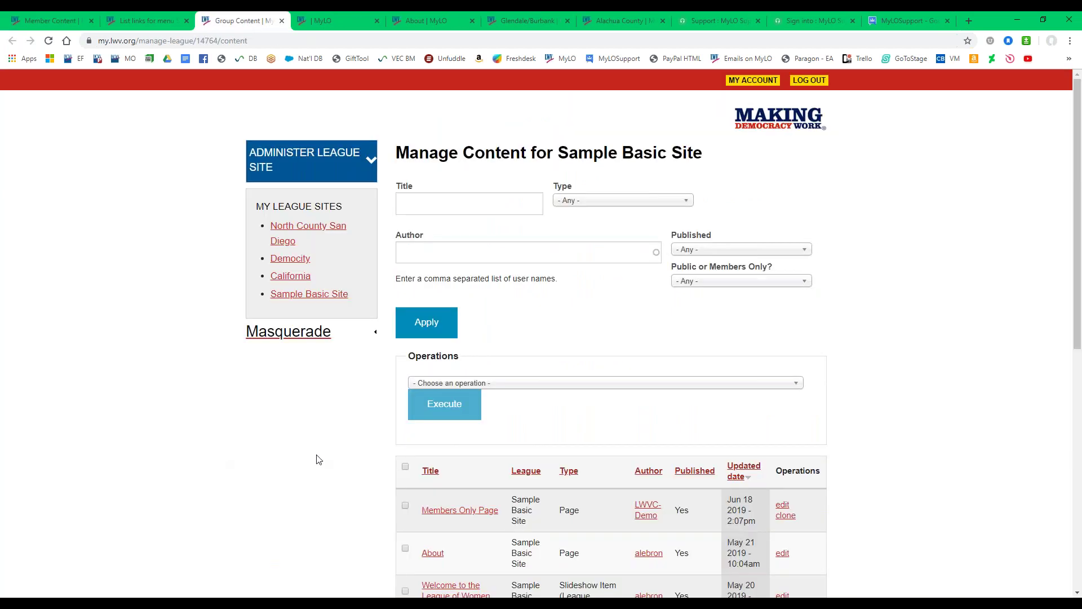
# Review the Manage Content table of pages and slideshow items.
pyautogui.scroll(-6, 332, 470)
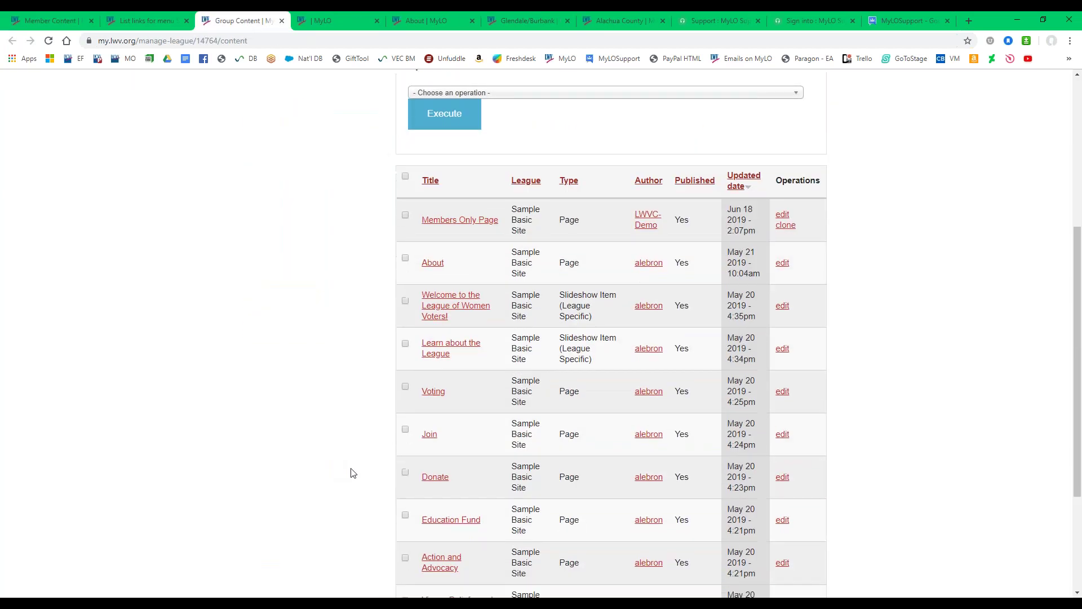
pyautogui.scroll(-1, 353, 470)
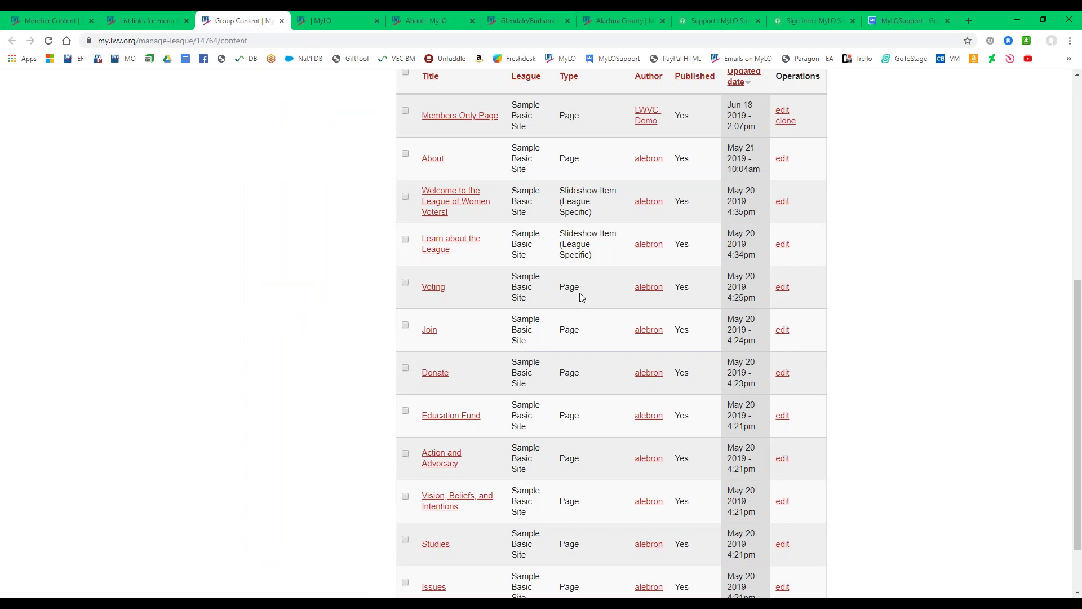
pyautogui.scroll(-2, 584, 445)
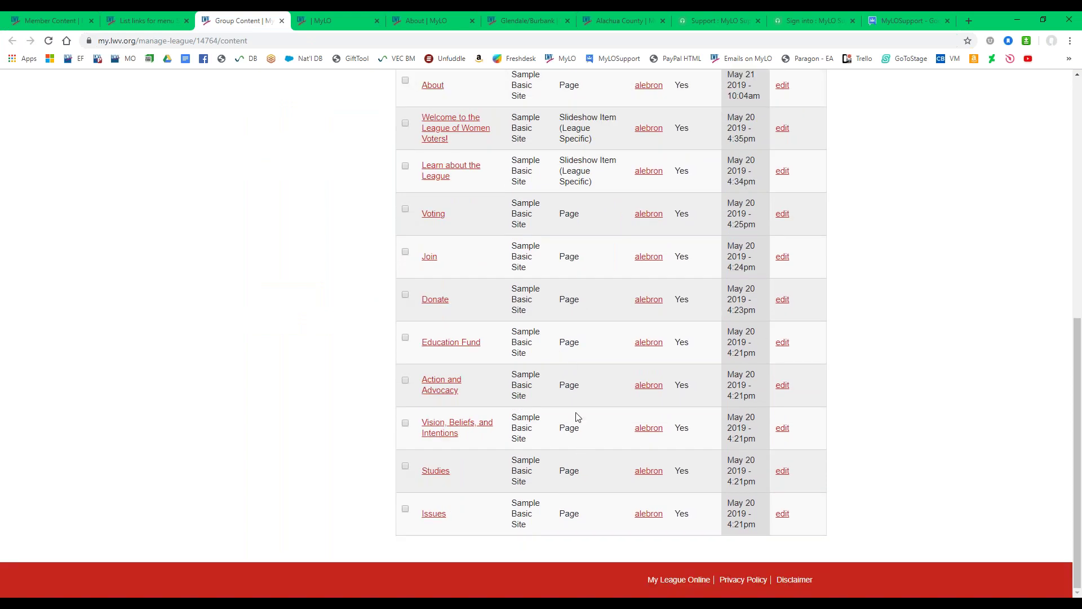
pyautogui.scroll(2, 575, 415)
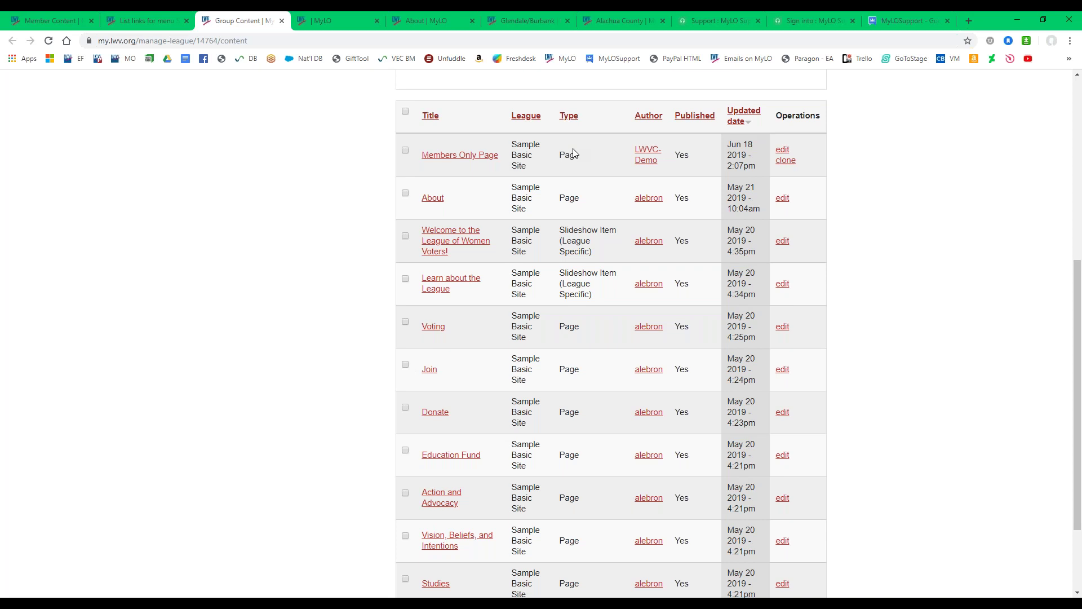
pyautogui.scroll(-2, 571, 535)
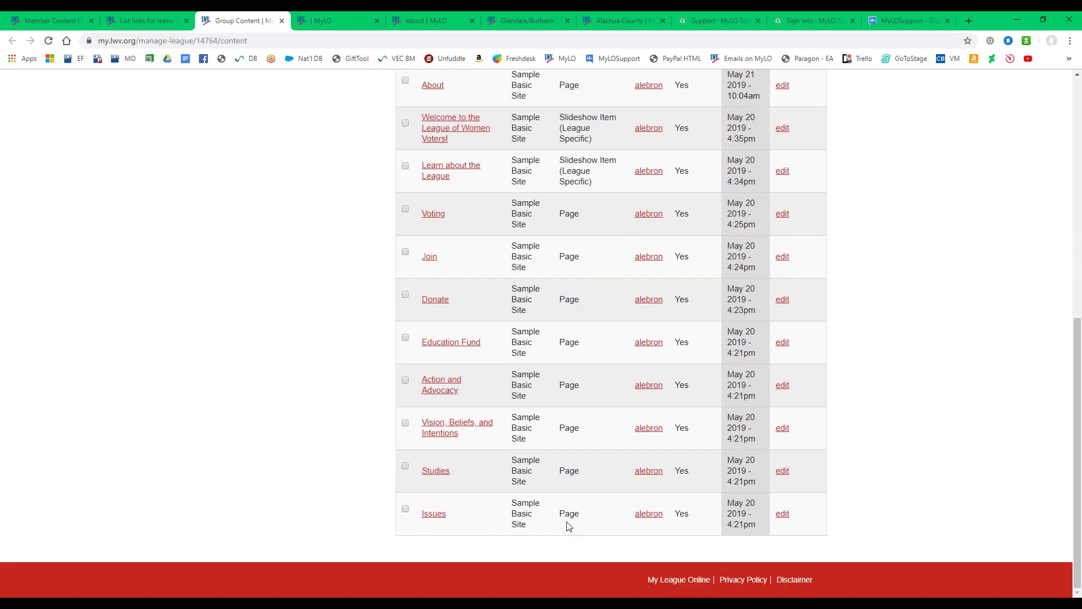
pyautogui.scroll(4, 570, 526)
pyautogui.scroll(4, 566, 521)
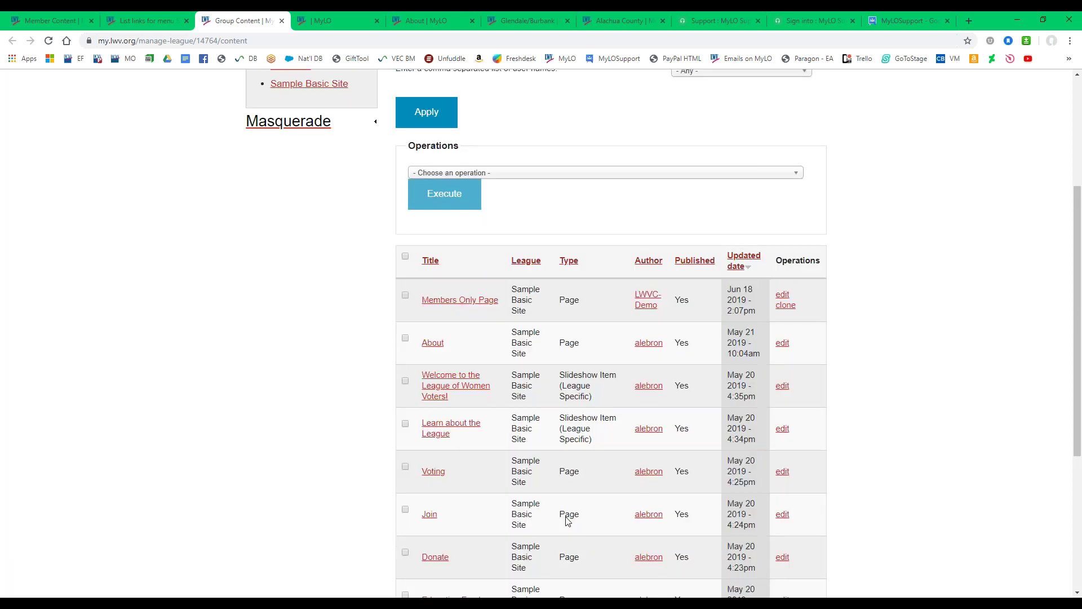
pyautogui.click(601, 186)
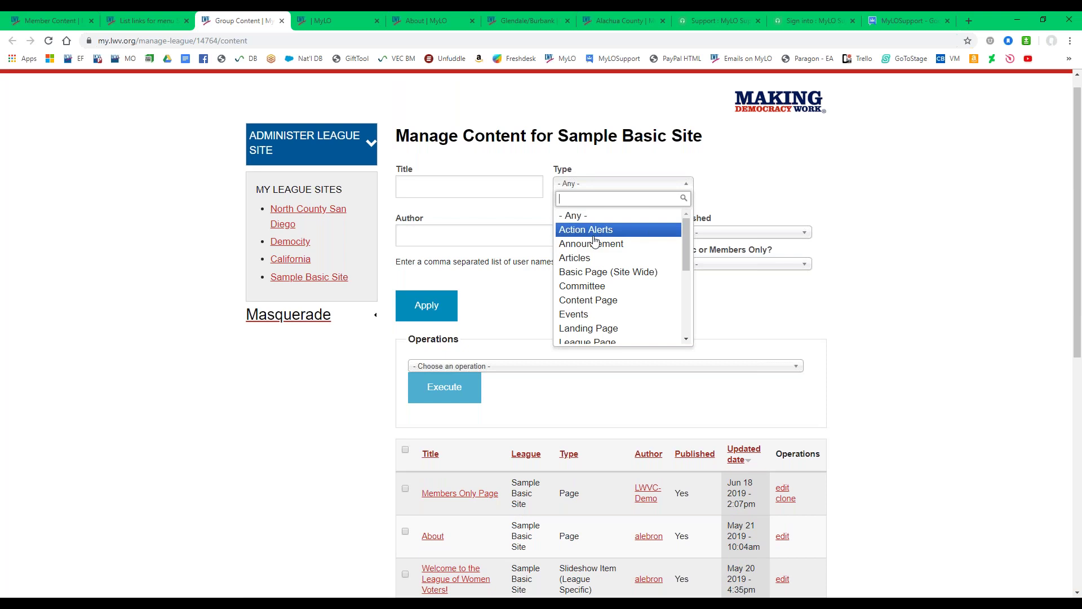
# Filter to Slideshow Item (League Specific) and check the Welcome and Learn about the League items.
pyautogui.scroll(-1, 596, 270)
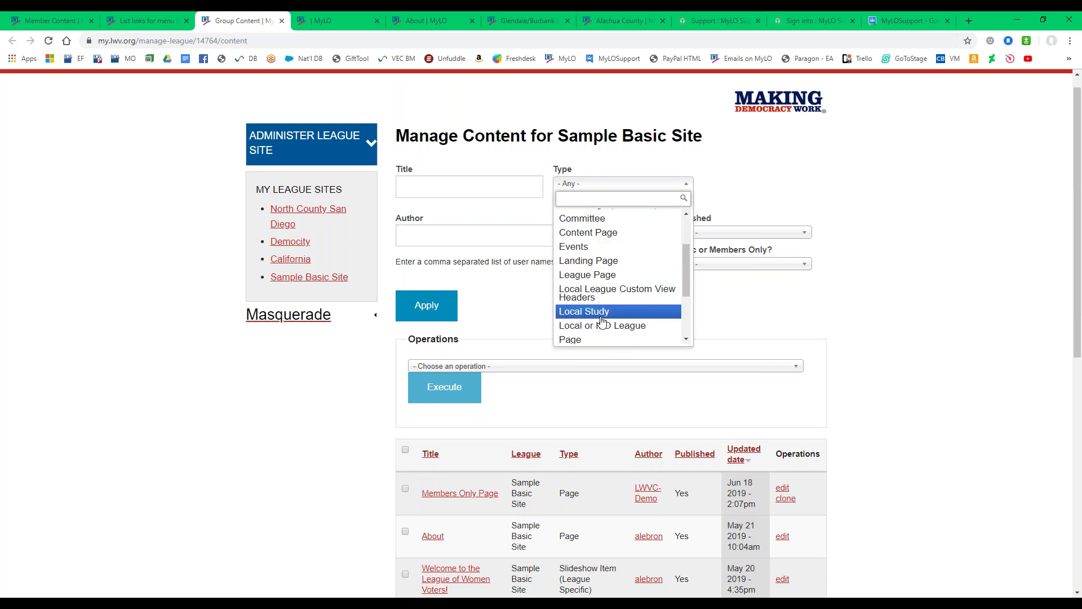
pyautogui.scroll(-2, 598, 313)
pyautogui.click(586, 276)
pyautogui.click(427, 306)
pyautogui.scroll(-1, 406, 363)
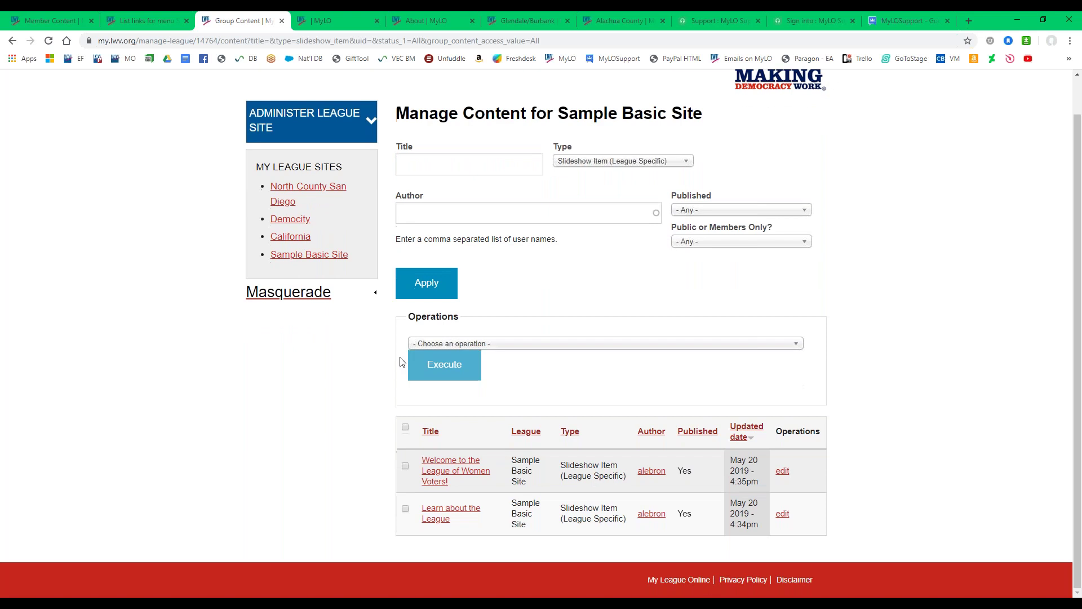
pyautogui.click(405, 466)
pyautogui.click(405, 509)
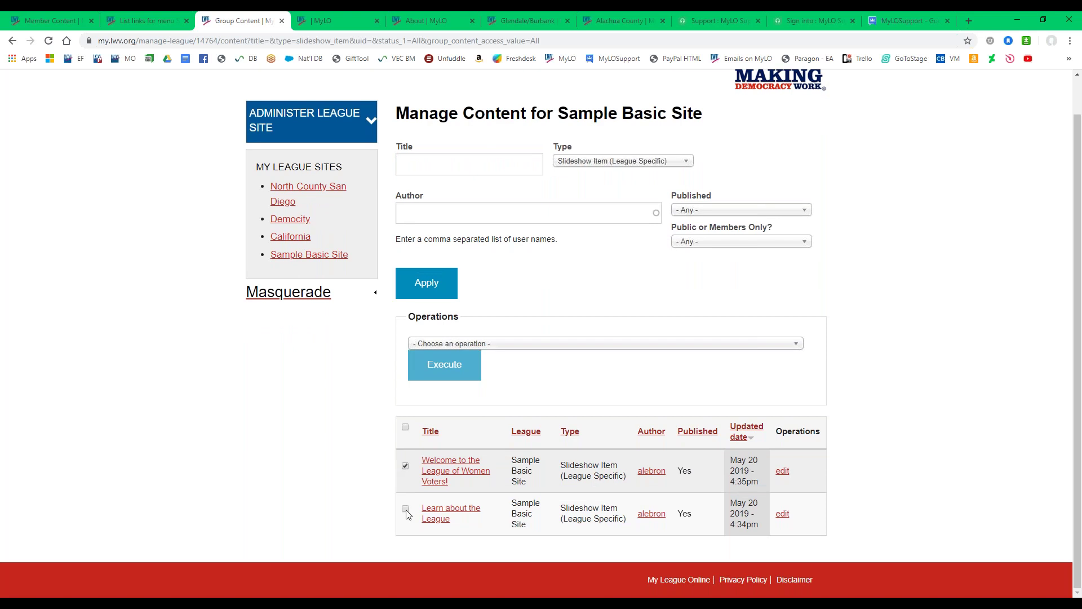
pyautogui.click(558, 345)
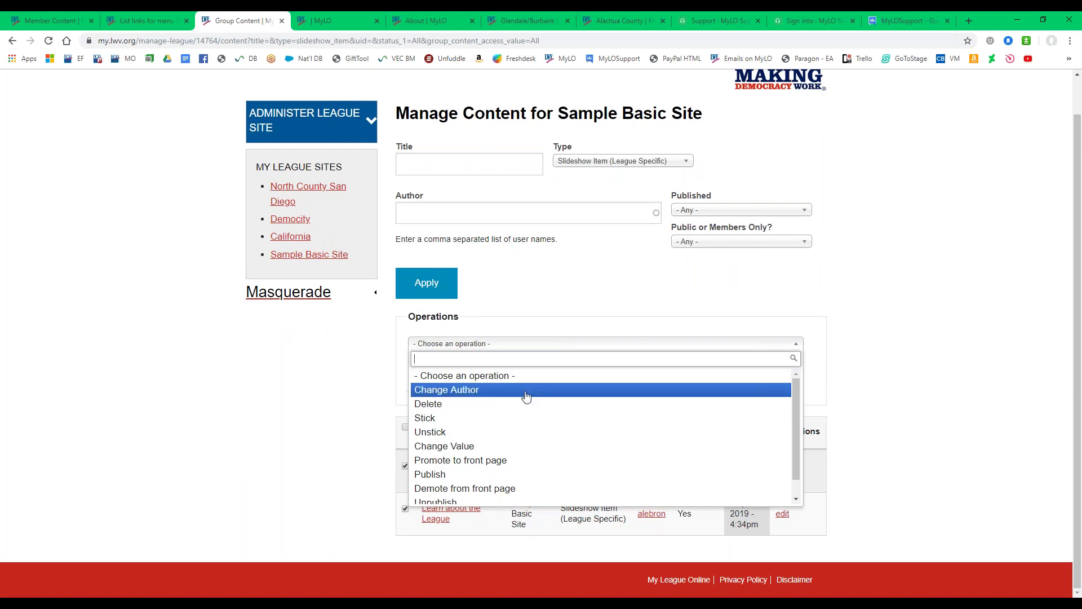
pyautogui.scroll(-1, 507, 496)
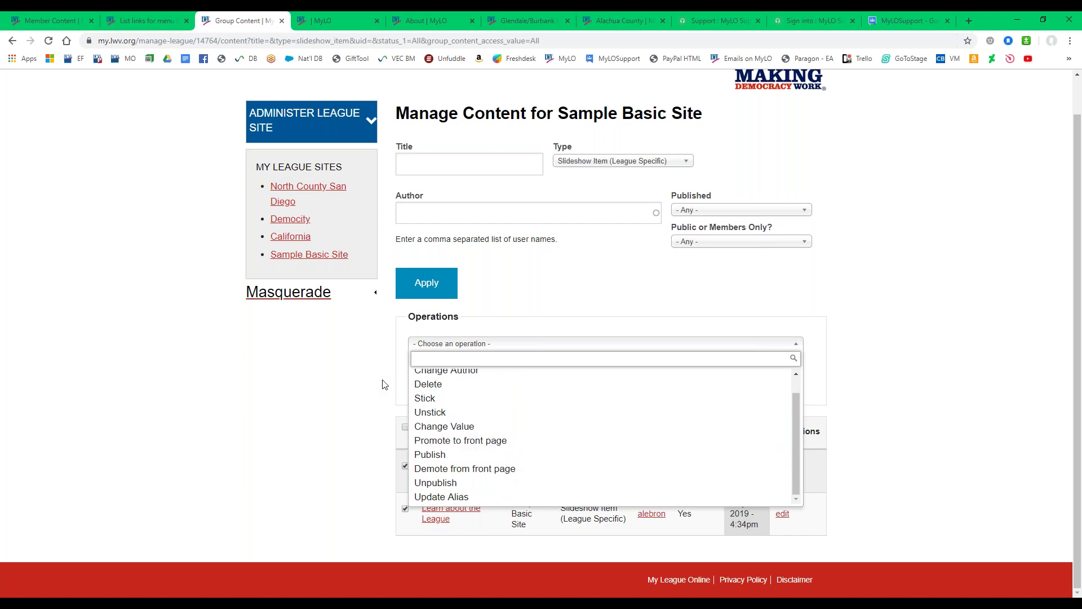
# Change the Type filter to Page and apply it.
pyautogui.click(616, 163)
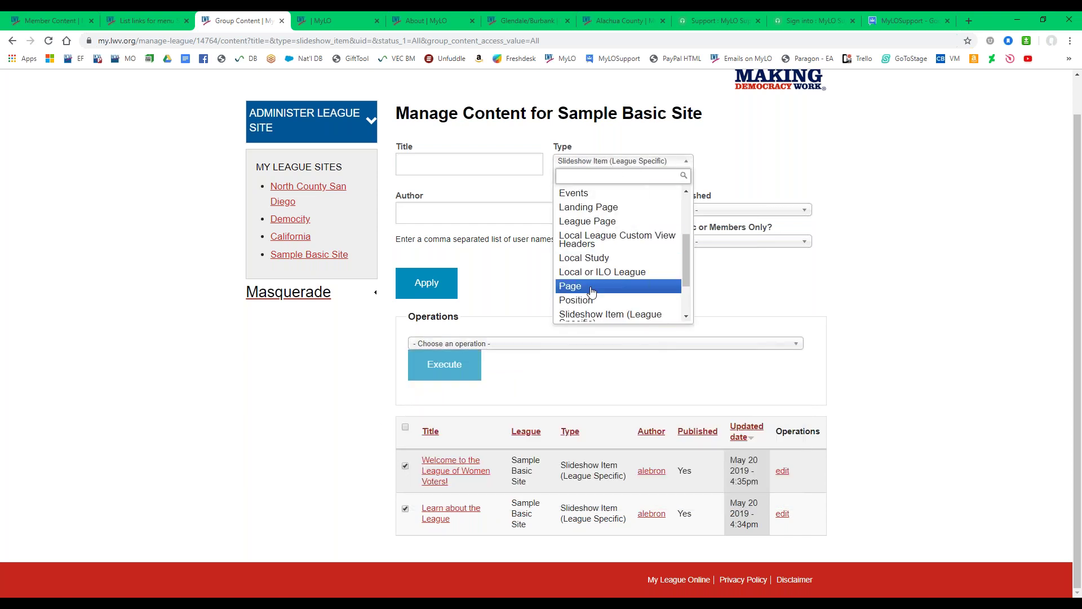
pyautogui.click(589, 285)
pyautogui.click(423, 283)
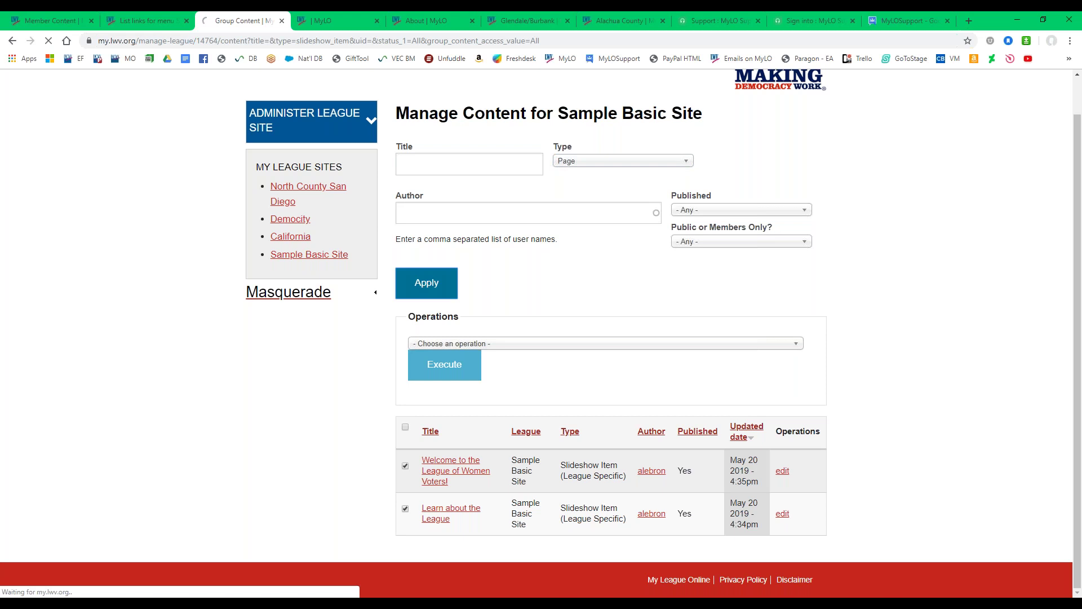
pyautogui.scroll(-2, 427, 307)
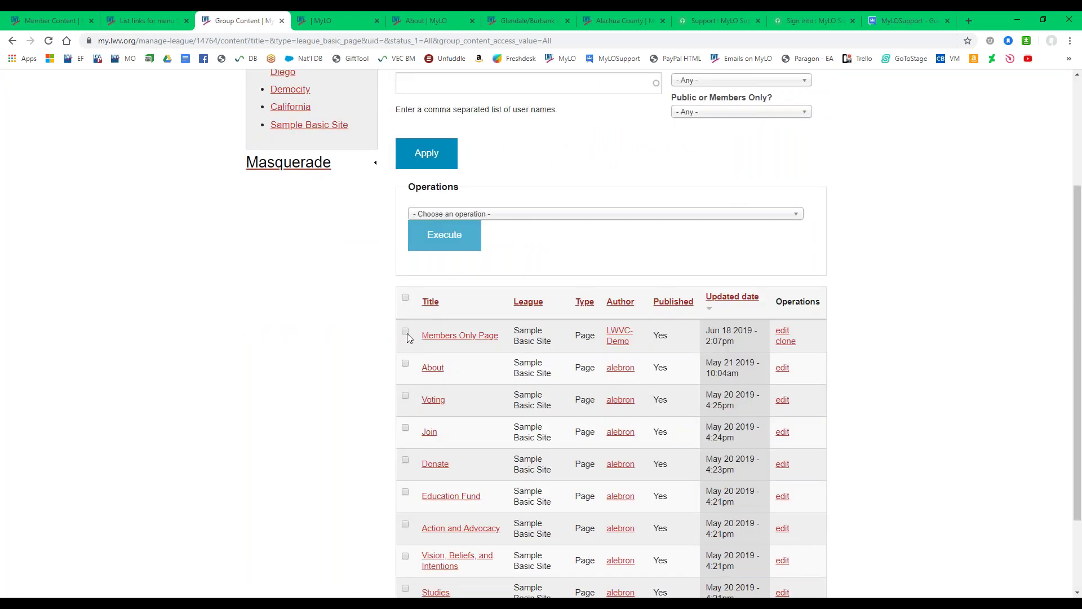
# Check About alongside Voting and run 'Promote to front page' on both pages.
pyautogui.click(405, 363)
pyautogui.click(532, 213)
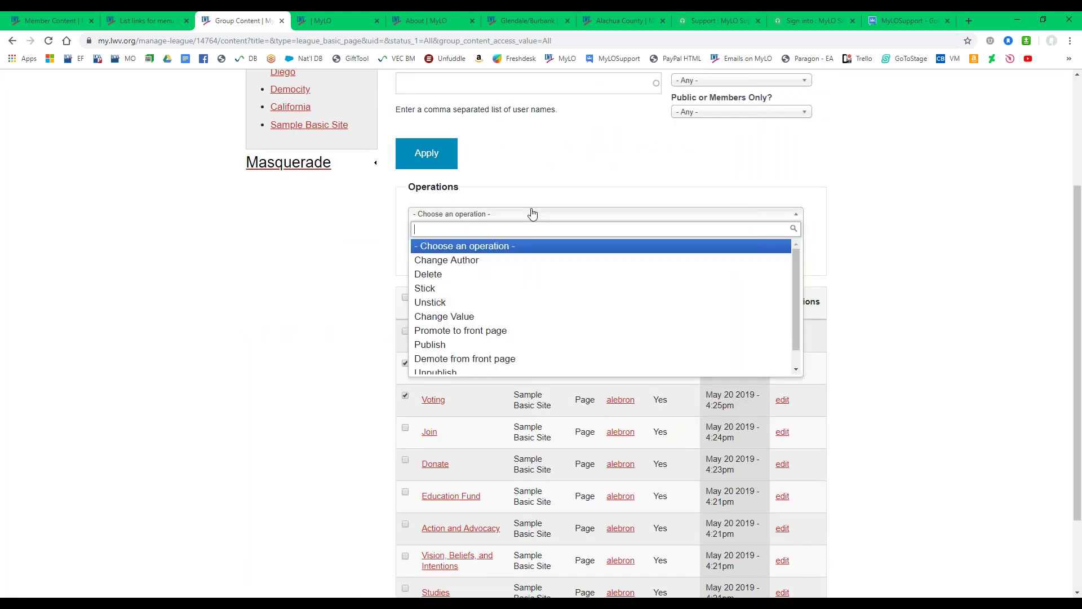
pyautogui.click(502, 332)
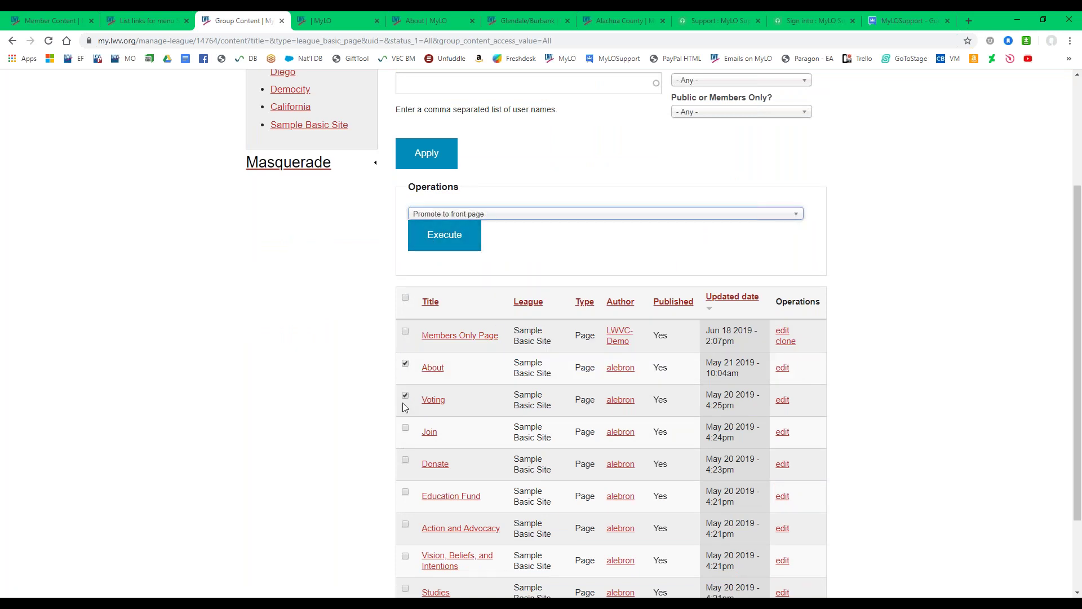
pyautogui.click(438, 248)
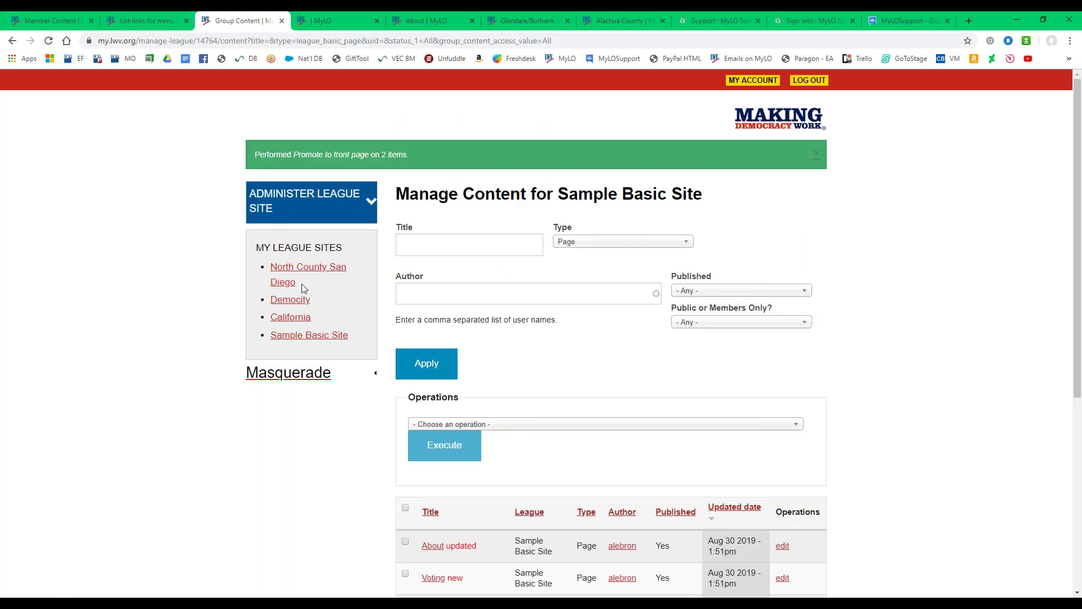
pyautogui.click(310, 337)
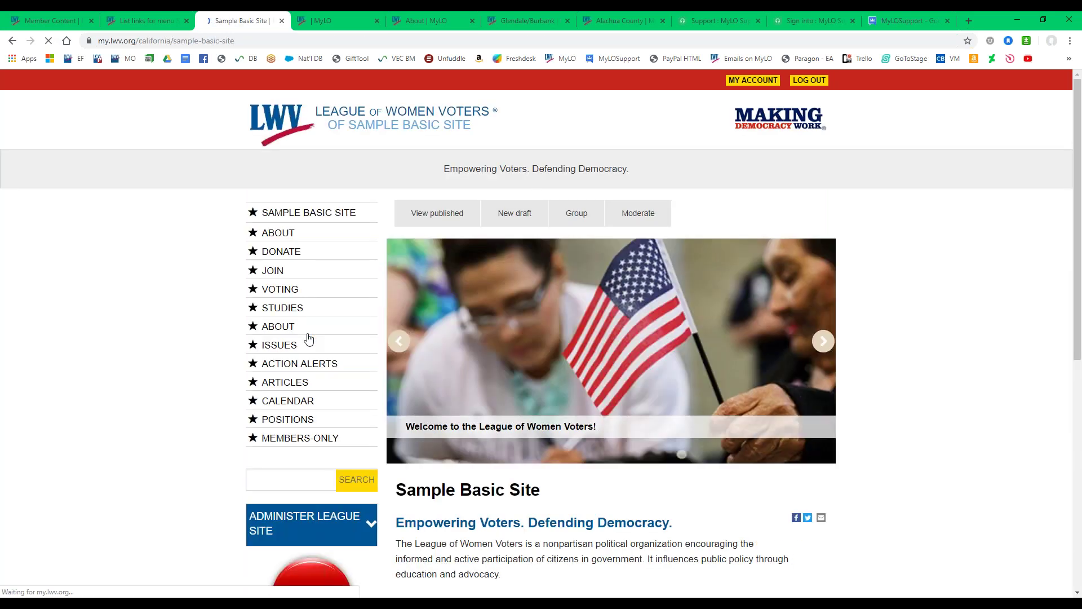
# On the Sample Basic Site home page, expand the Administer League Site menu.
pyautogui.scroll(-1, 156, 309)
pyautogui.scroll(-4, 157, 308)
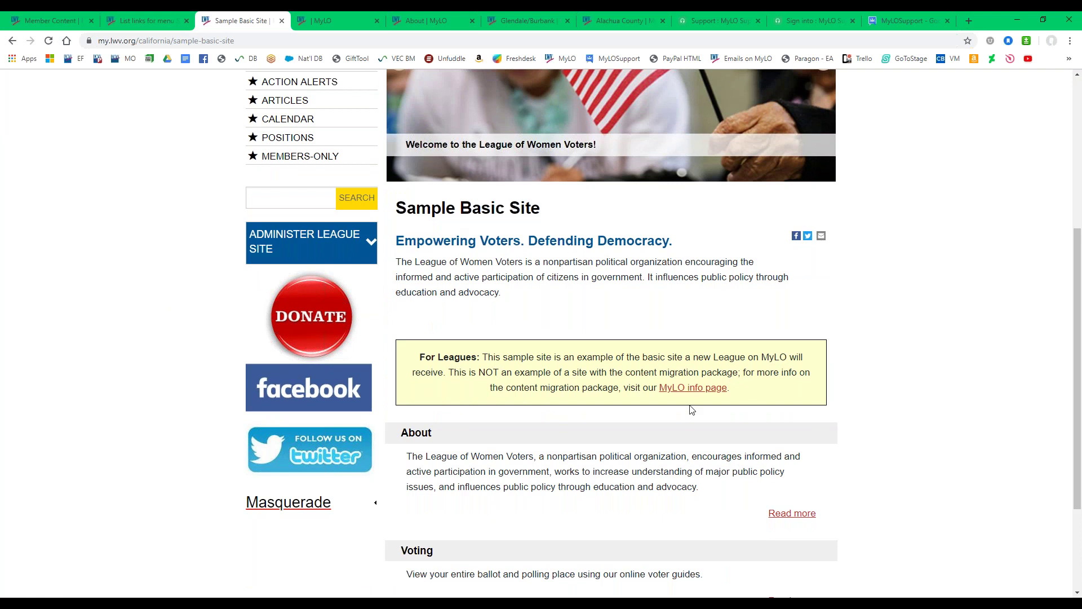
pyautogui.scroll(-3, 510, 331)
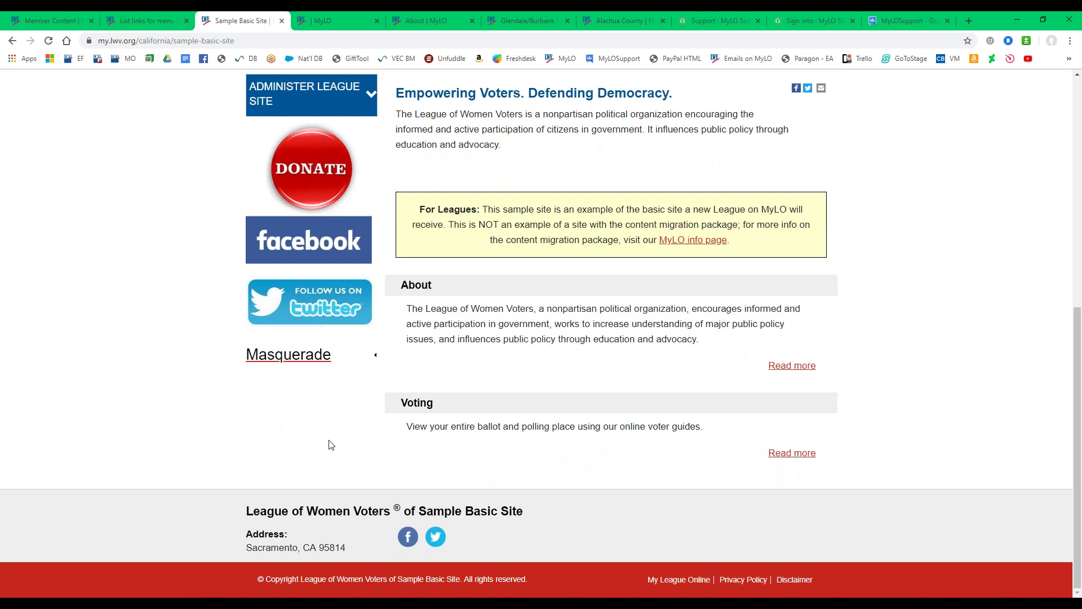
pyautogui.scroll(5, 327, 464)
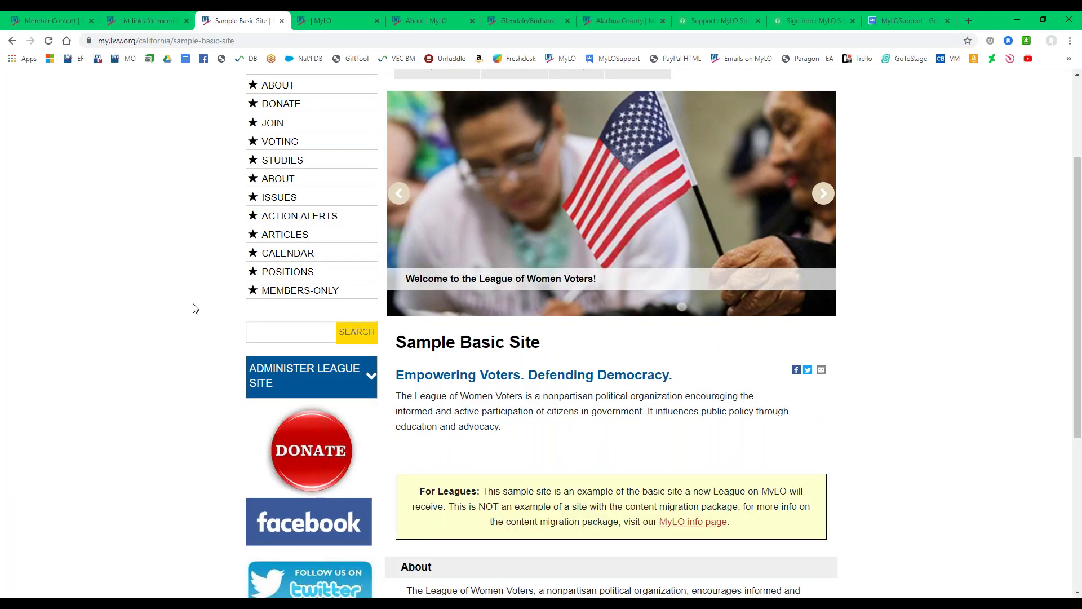
pyautogui.scroll(-2, 208, 297)
pyautogui.click(292, 269)
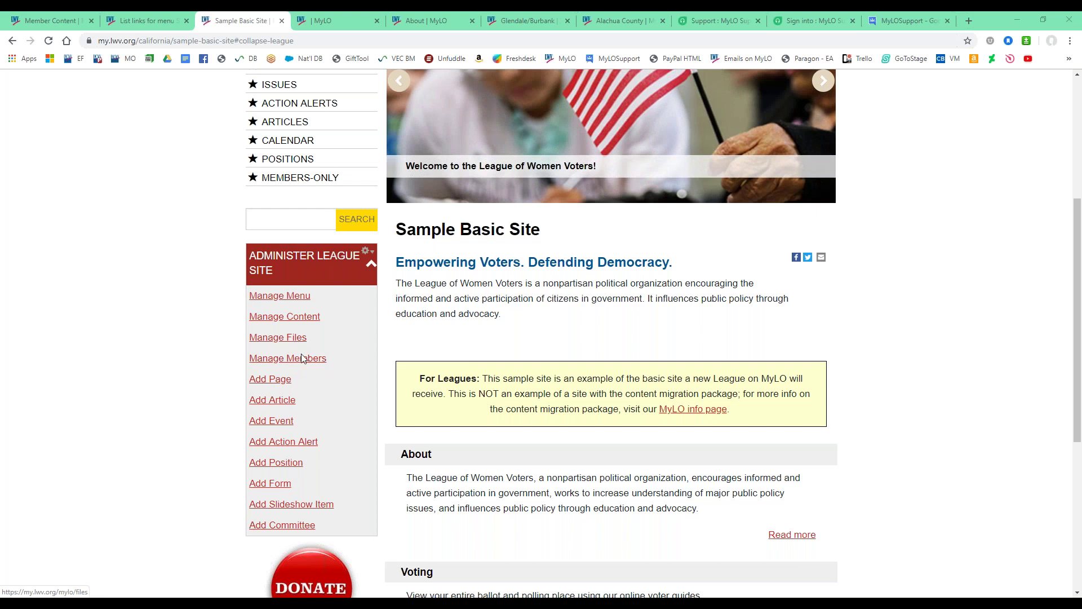
# Open Add Committee in a new tab, then return to the home page for Manage Files.
pyautogui.rightClick(272, 525)
pyautogui.click(314, 438)
pyautogui.click(324, 15)
pyautogui.click(225, 17)
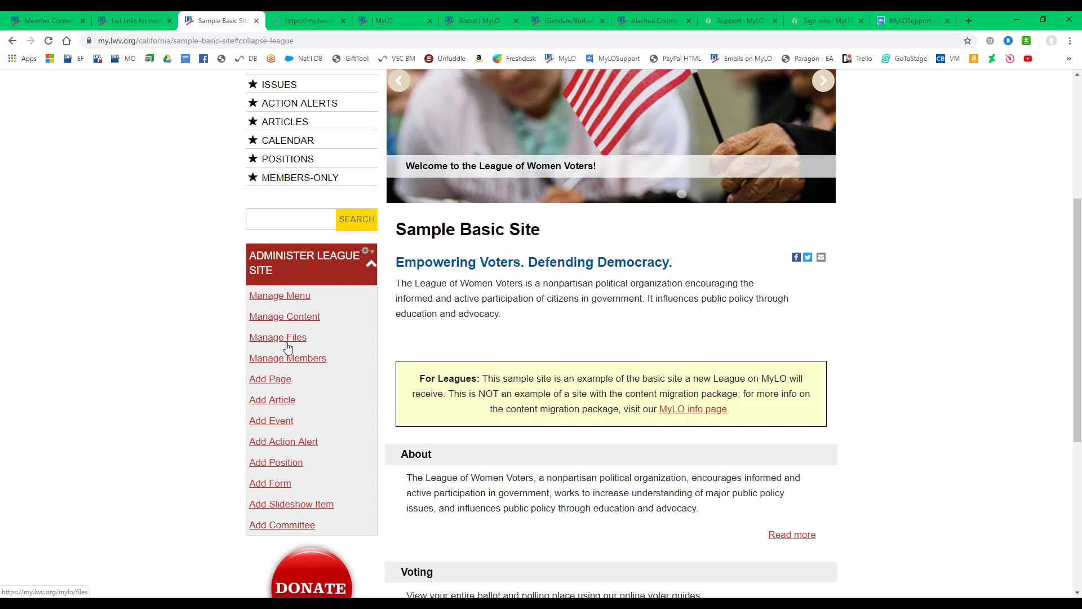
pyautogui.rightClick(286, 340)
# Open Manage Files in a new tab and scroll through the uploaded images and documents.
pyautogui.click(330, 350)
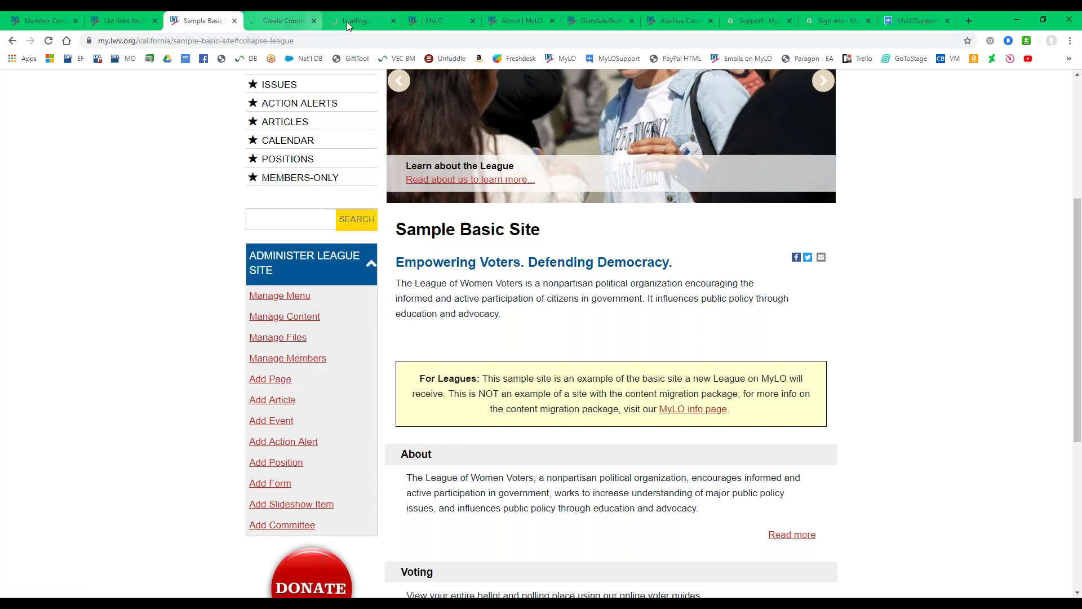
pyautogui.click(350, 23)
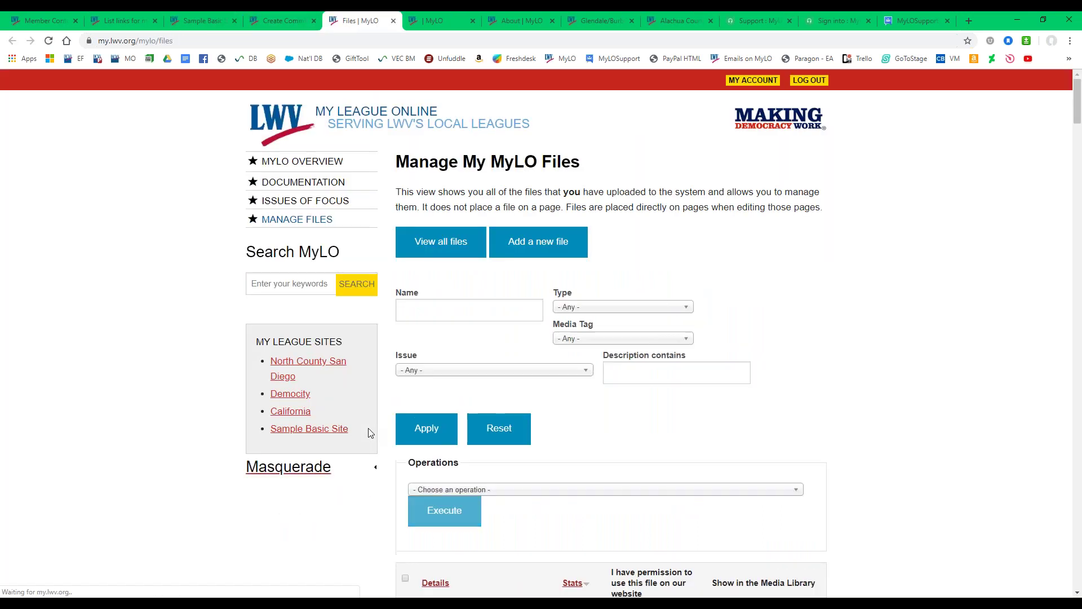
pyautogui.scroll(-5, 474, 384)
pyautogui.scroll(-3, 367, 395)
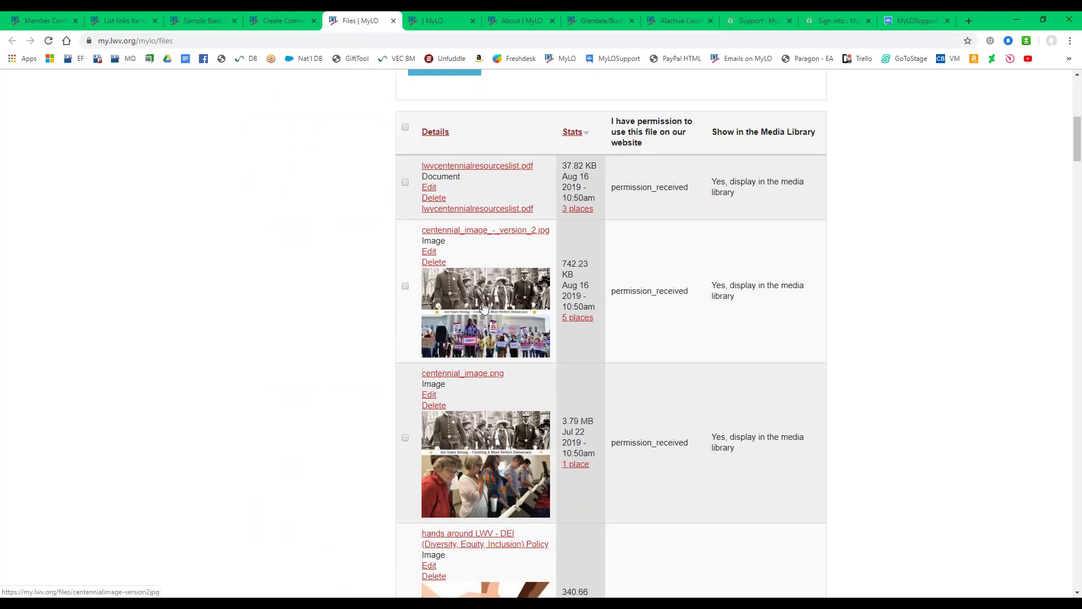
pyautogui.scroll(-2, 300, 350)
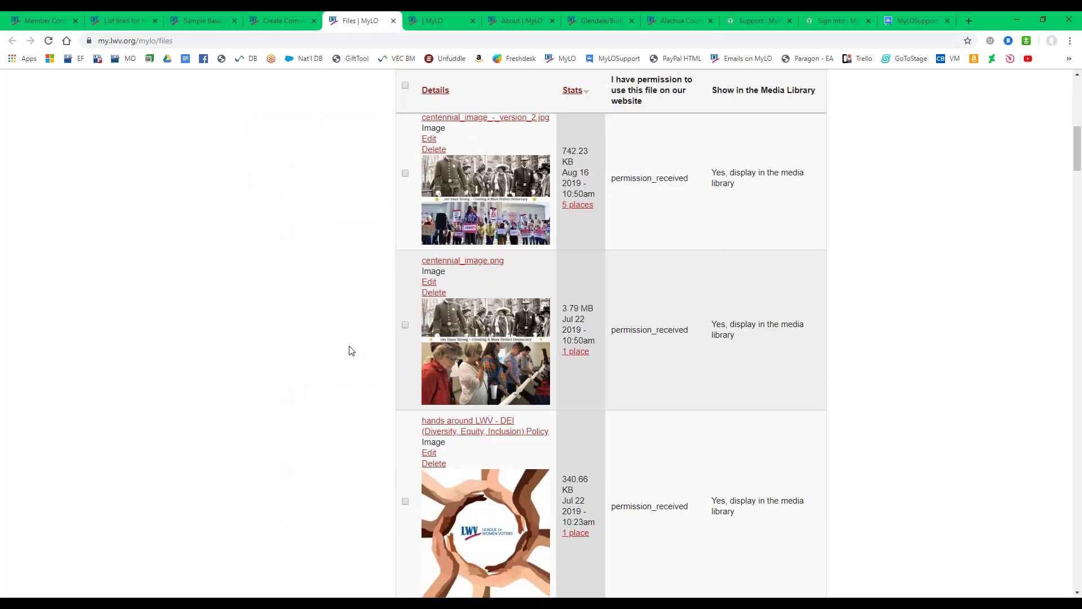
pyautogui.scroll(-2, 349, 351)
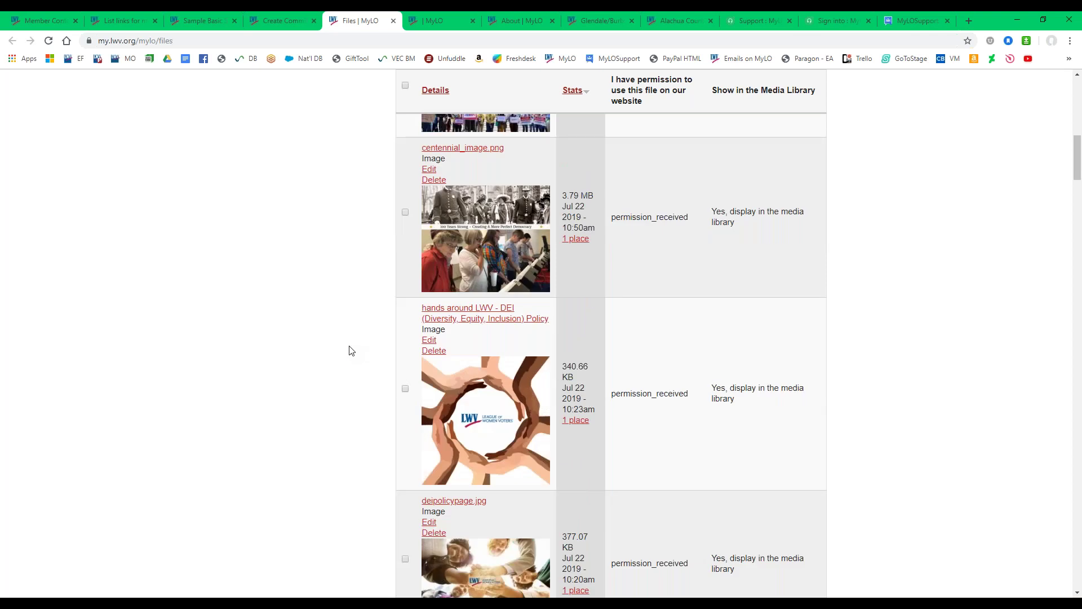
pyautogui.scroll(-15, 349, 350)
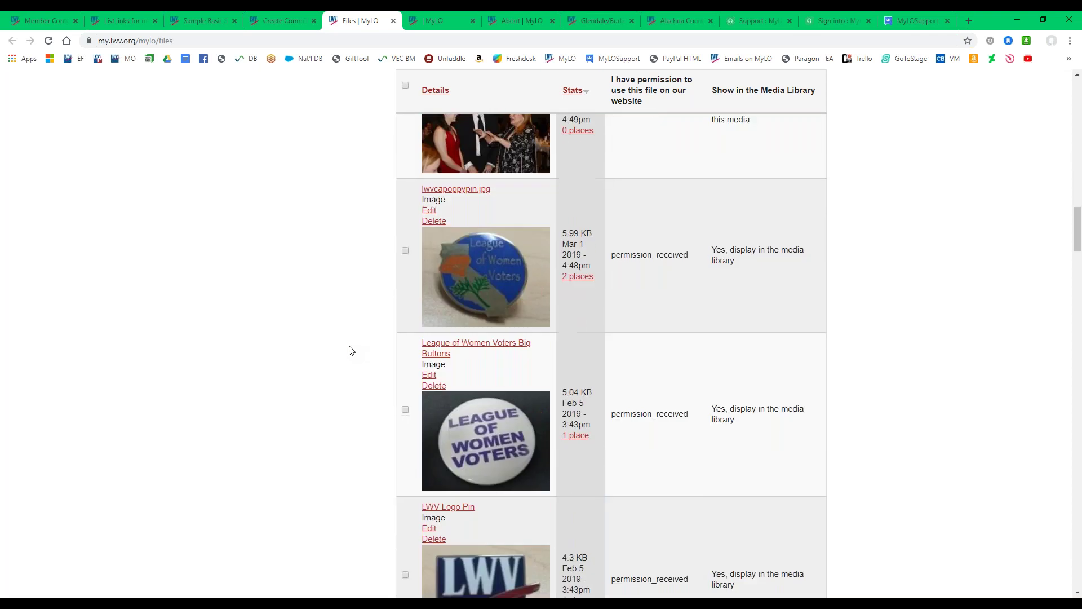
pyautogui.scroll(-15, 349, 351)
pyautogui.scroll(-10, 349, 352)
pyautogui.moveTo(1078, 349); pyautogui.dragTo(1077, 102)
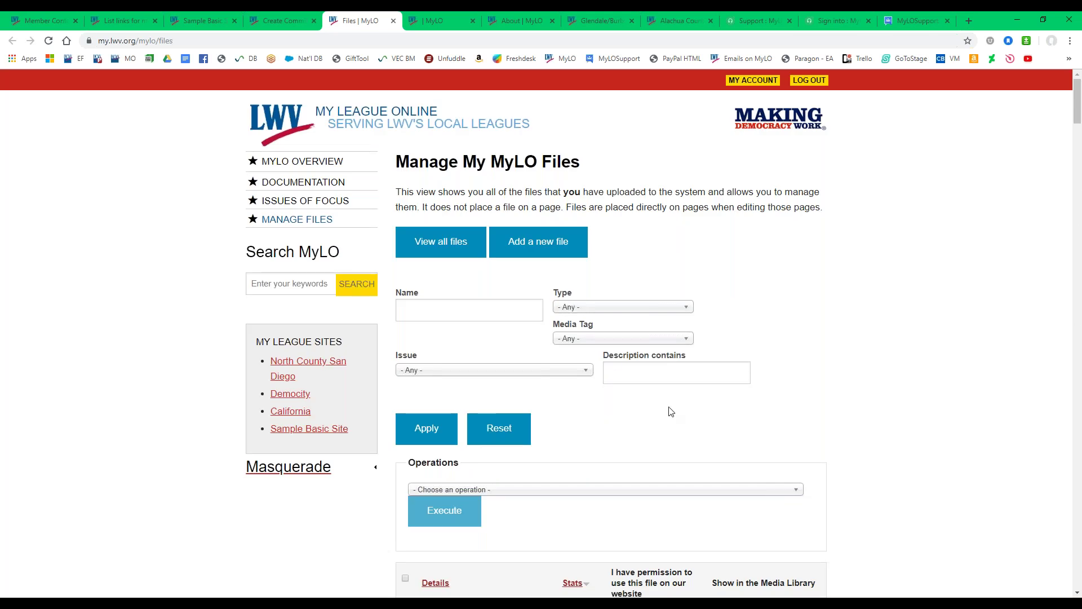
pyautogui.scroll(-1, 668, 410)
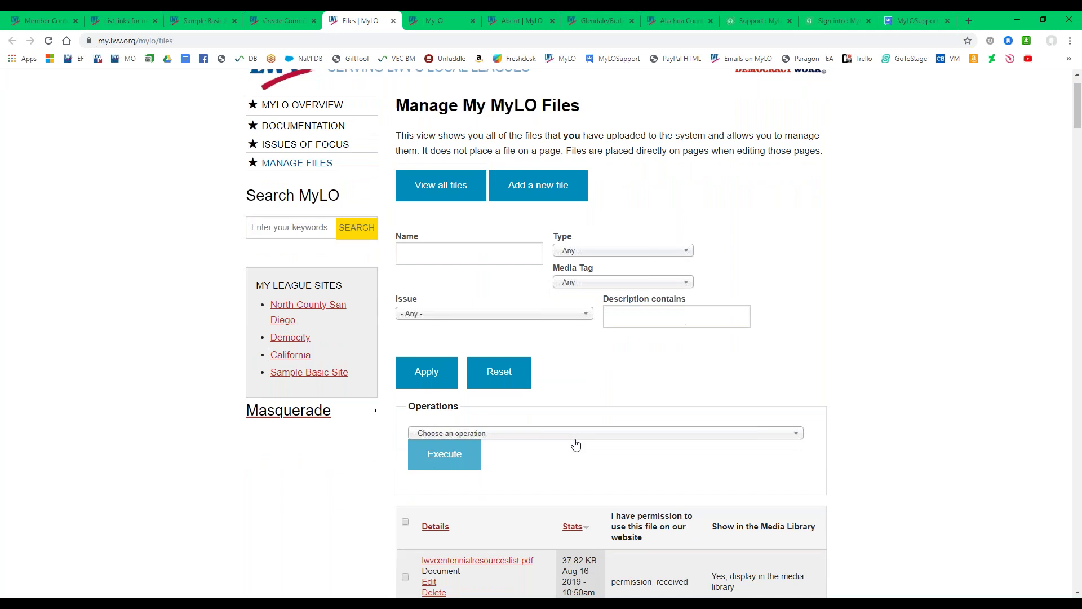
pyautogui.click(574, 437)
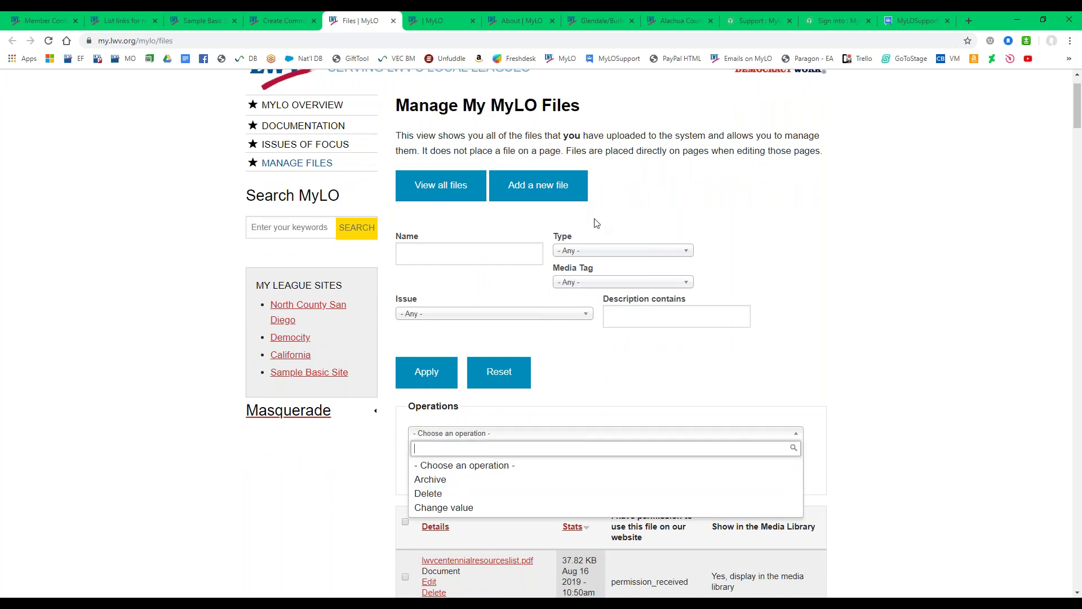
pyautogui.click(588, 251)
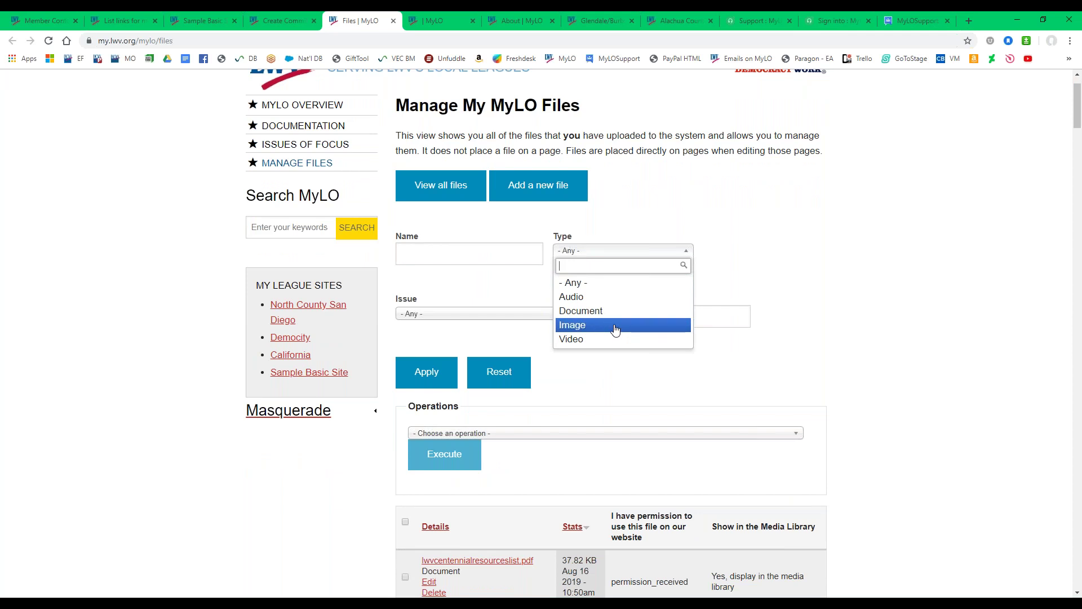
pyautogui.click(482, 314)
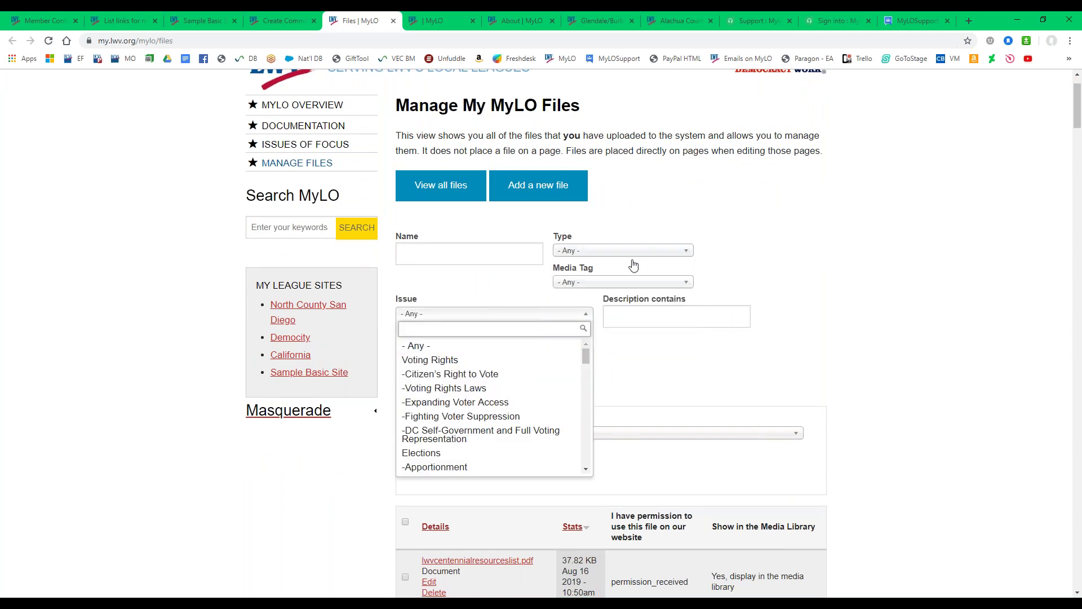
pyautogui.click(419, 264)
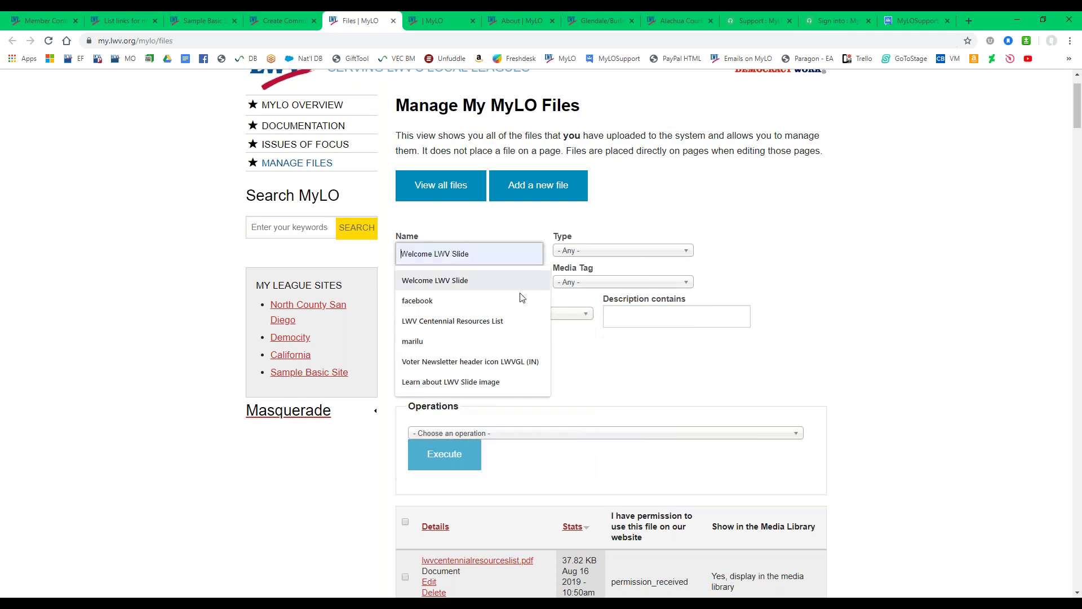
pyautogui.click(648, 316)
pyautogui.click(583, 369)
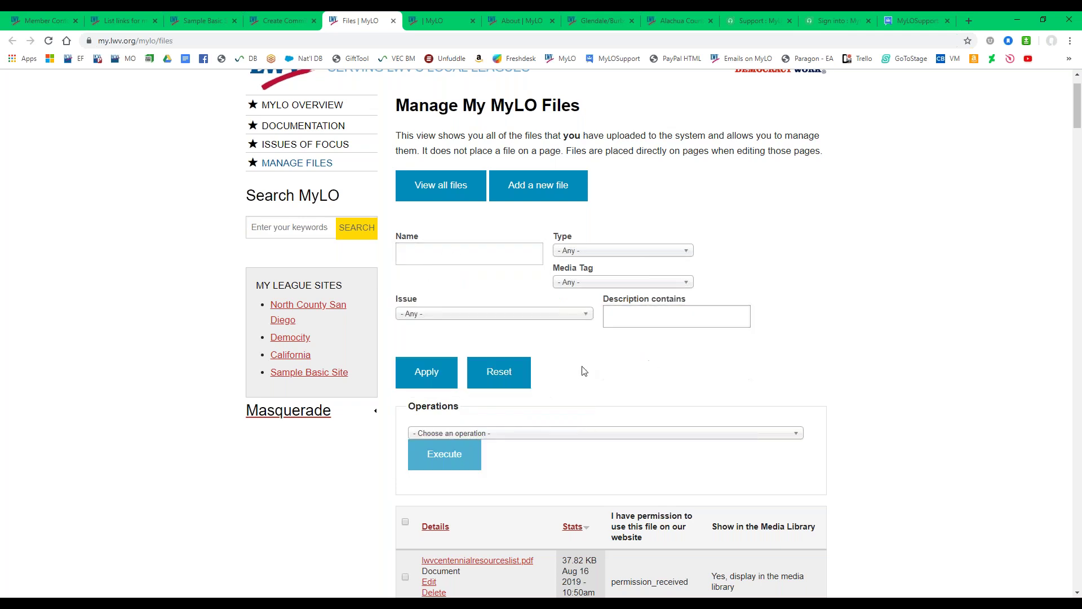
pyautogui.click(545, 434)
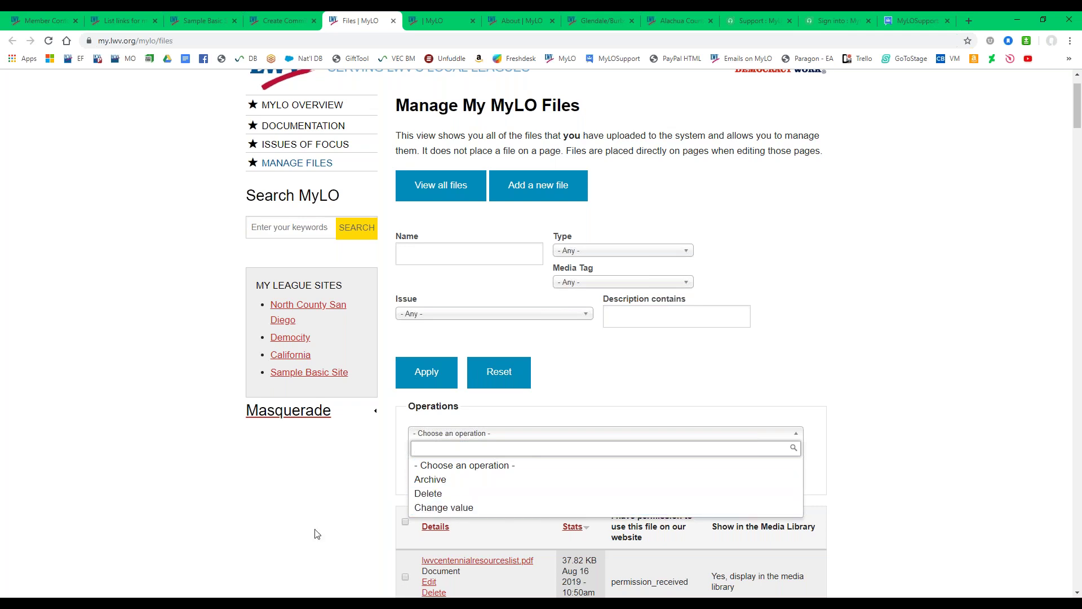
pyautogui.click(361, 495)
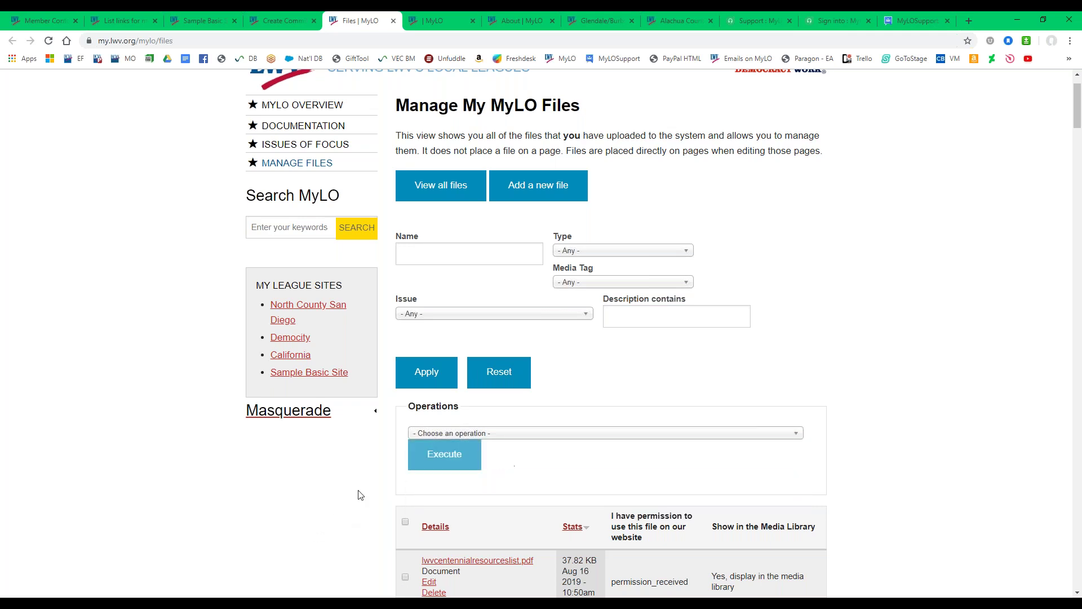
pyautogui.click(444, 192)
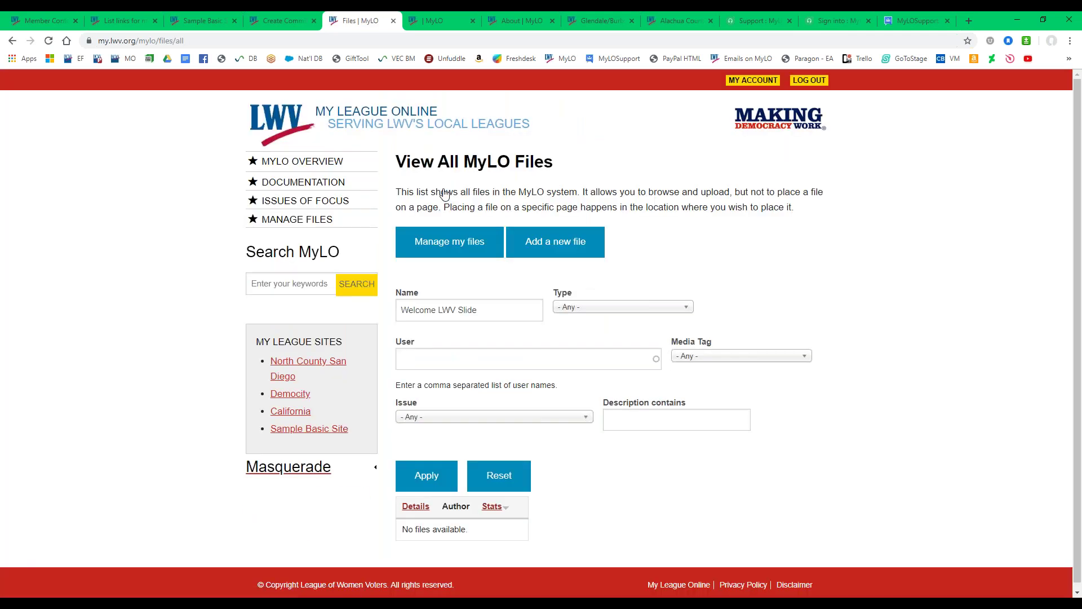
# Clear the 'Welcome LWV Slide' name filter to list all files, then open and close Add a new file.
pyautogui.moveTo(495, 325); pyautogui.dragTo(430, 339)
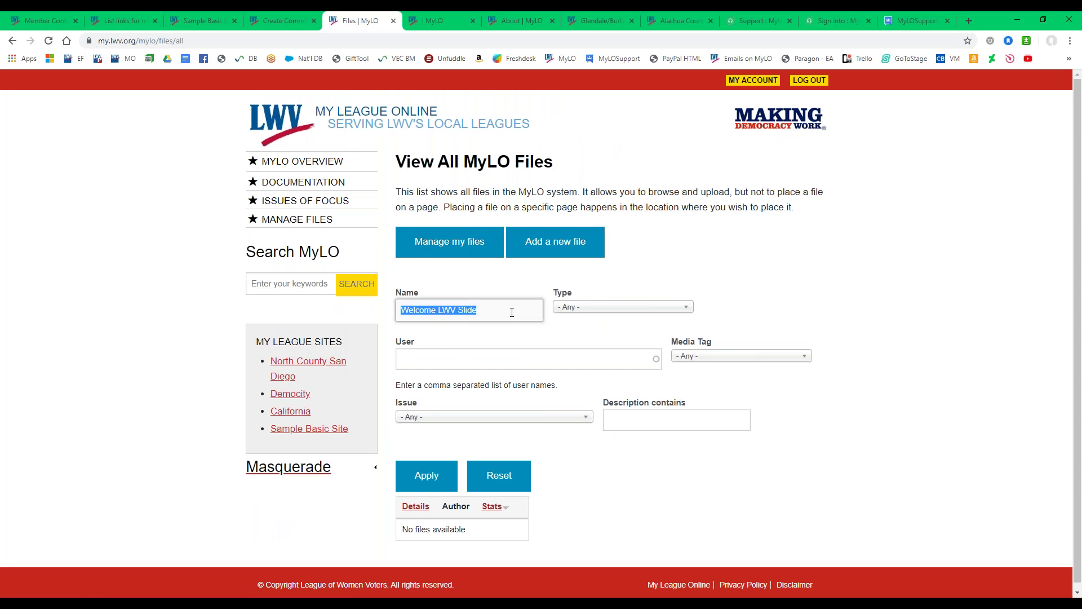
pyautogui.press('BackSpace')
pyautogui.click(426, 476)
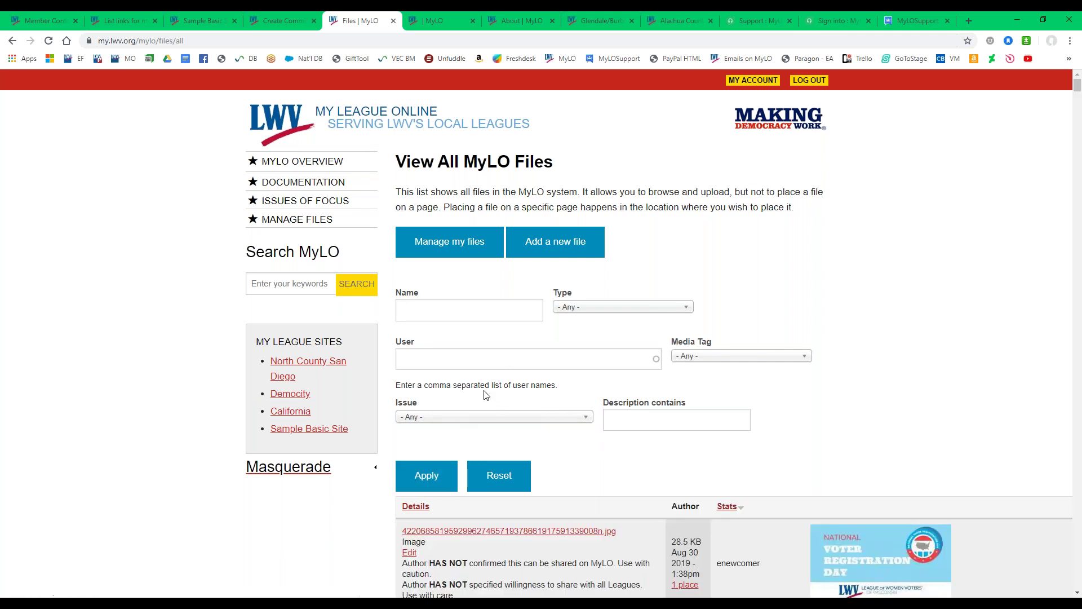
pyautogui.scroll(-7, 429, 420)
pyautogui.scroll(7, 395, 426)
pyautogui.click(558, 249)
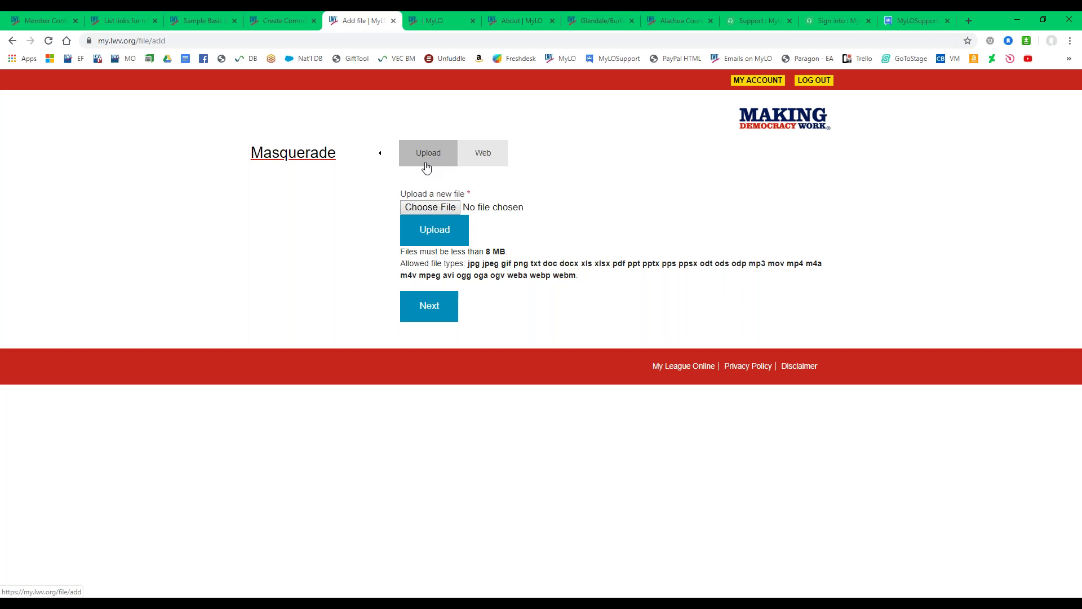
pyautogui.click(394, 22)
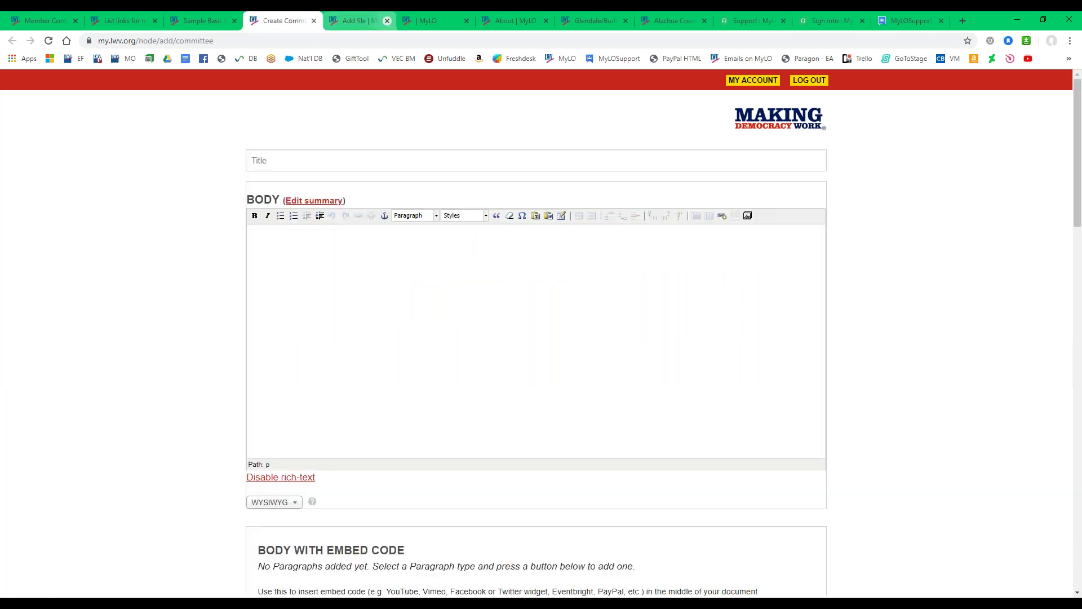
# Open Sample Basic Site's Manage Members page in a new tab, review its two members, then close it.
pyautogui.click(201, 21)
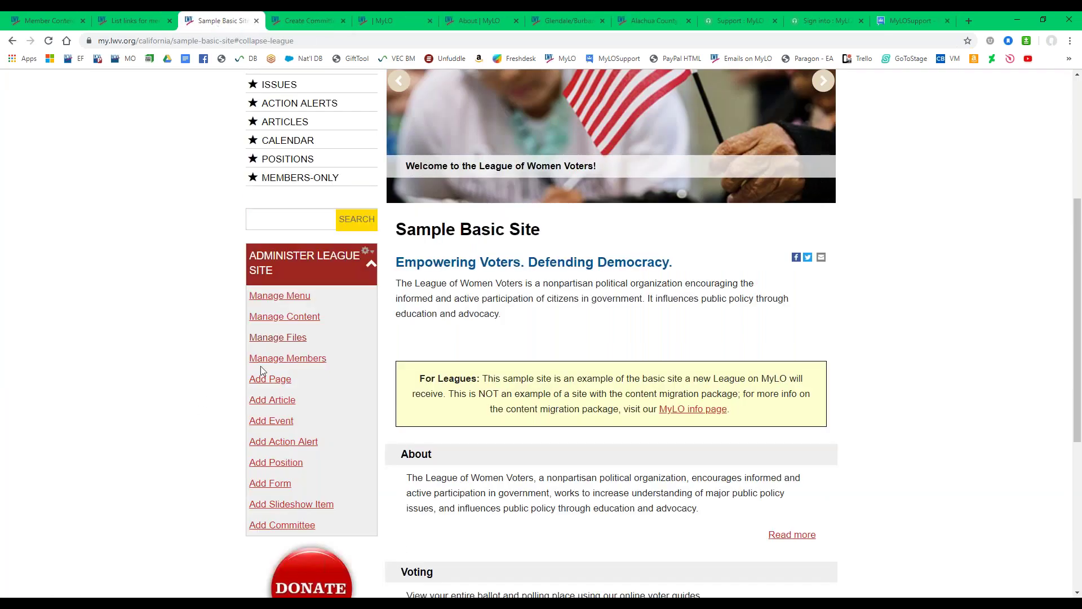
pyautogui.rightClick(290, 366)
pyautogui.click(317, 371)
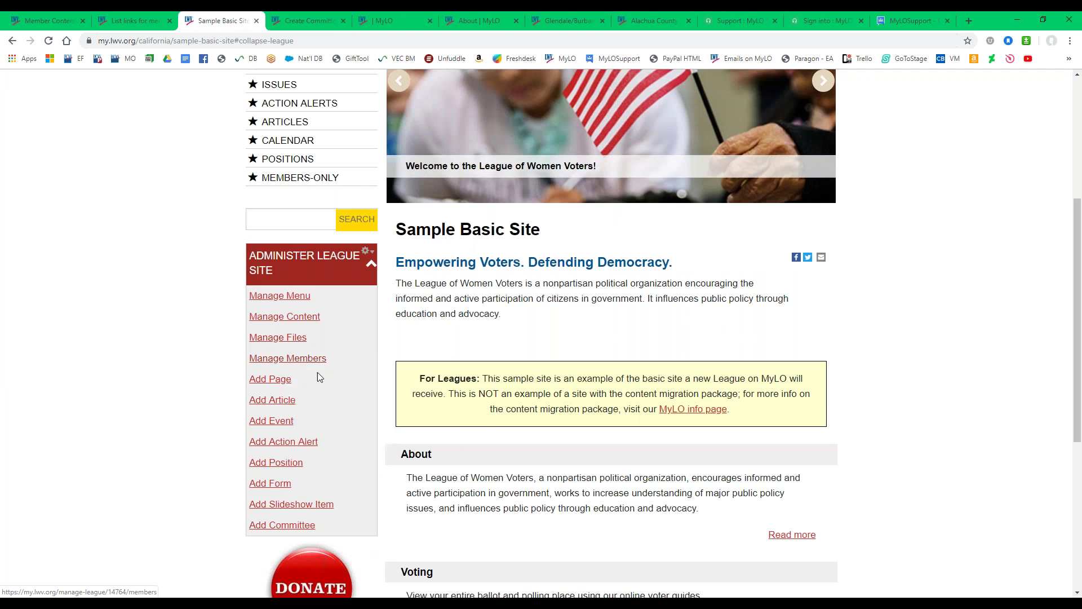
pyautogui.click(350, 20)
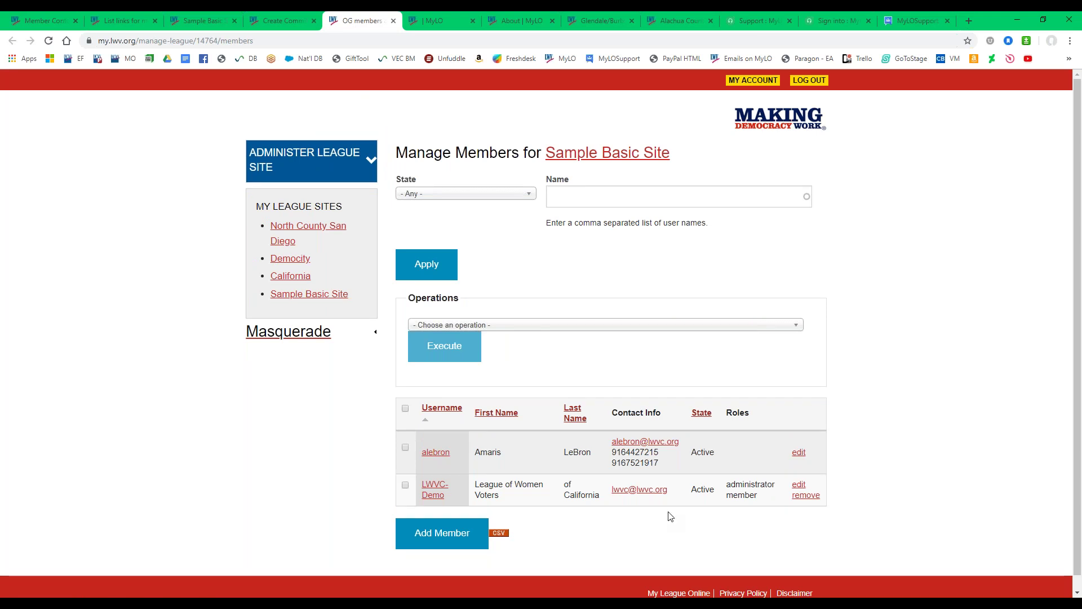
pyautogui.moveTo(761, 497); pyautogui.dragTo(726, 485)
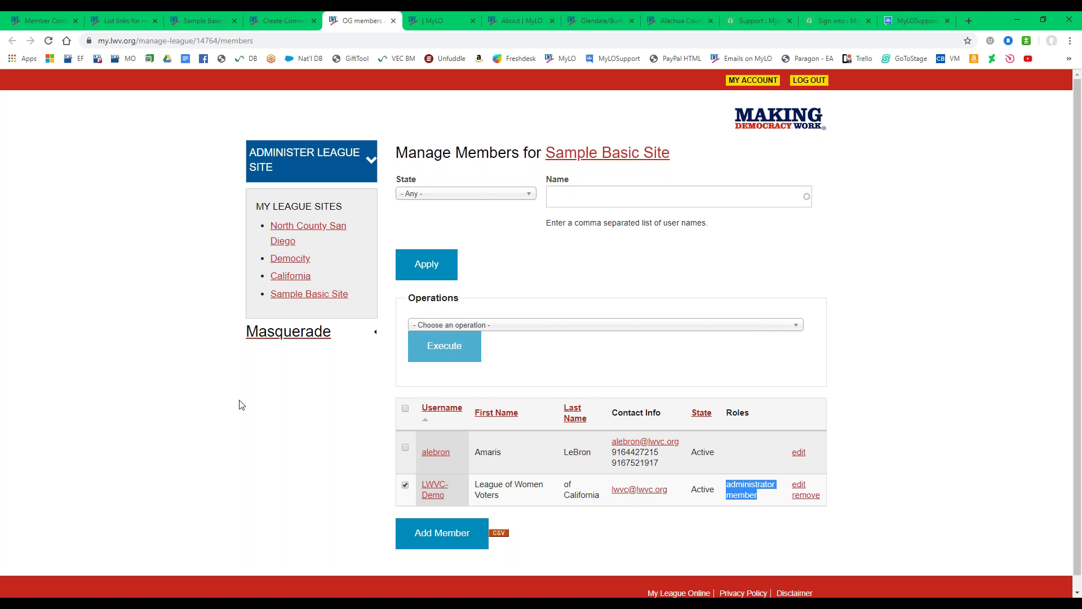
pyautogui.click(556, 329)
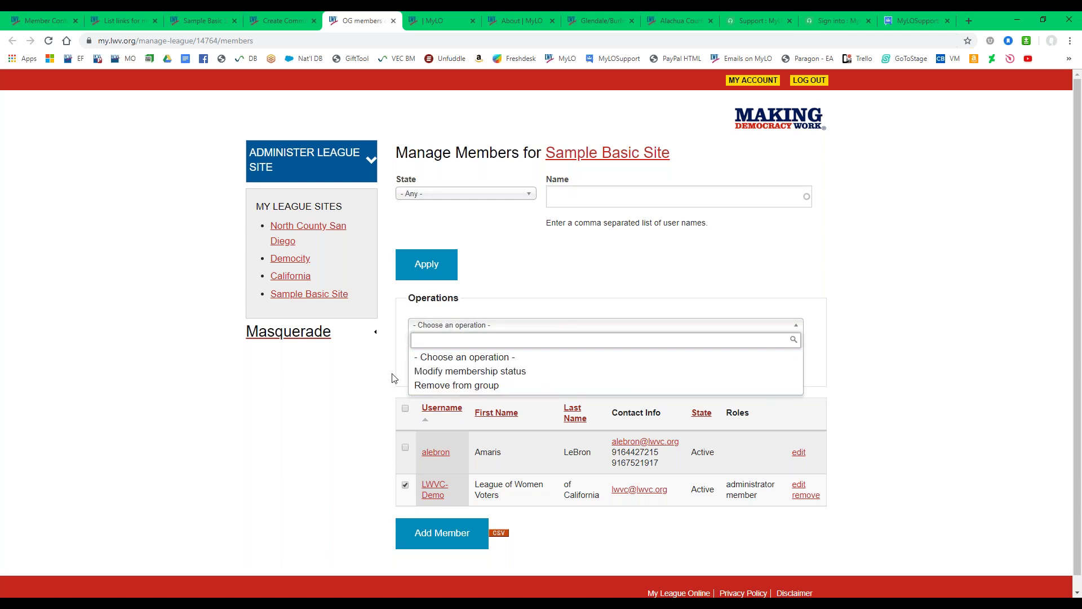
pyautogui.click(339, 403)
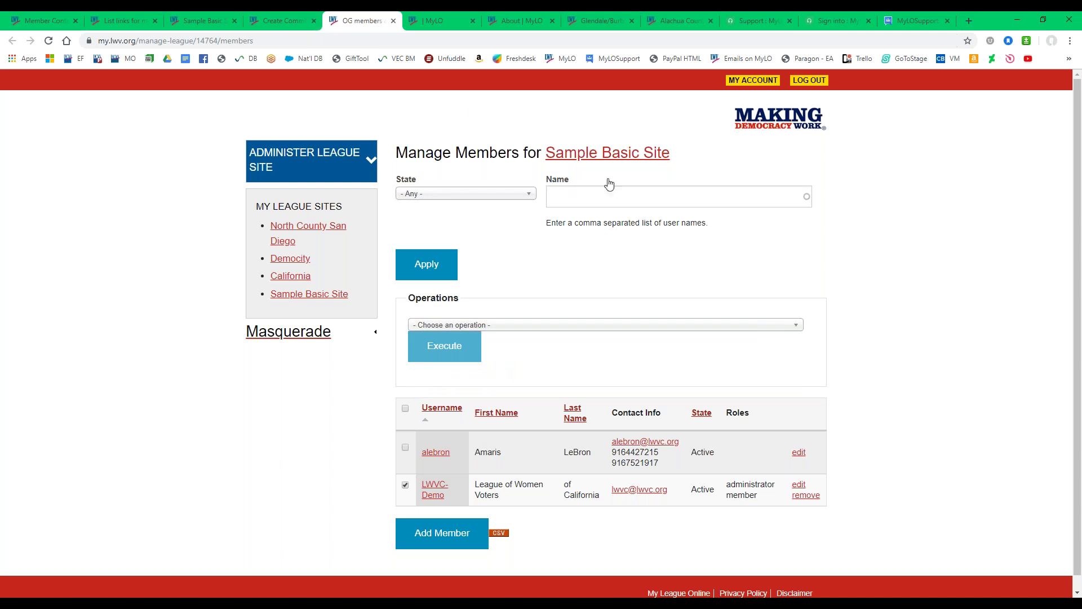
pyautogui.click(312, 172)
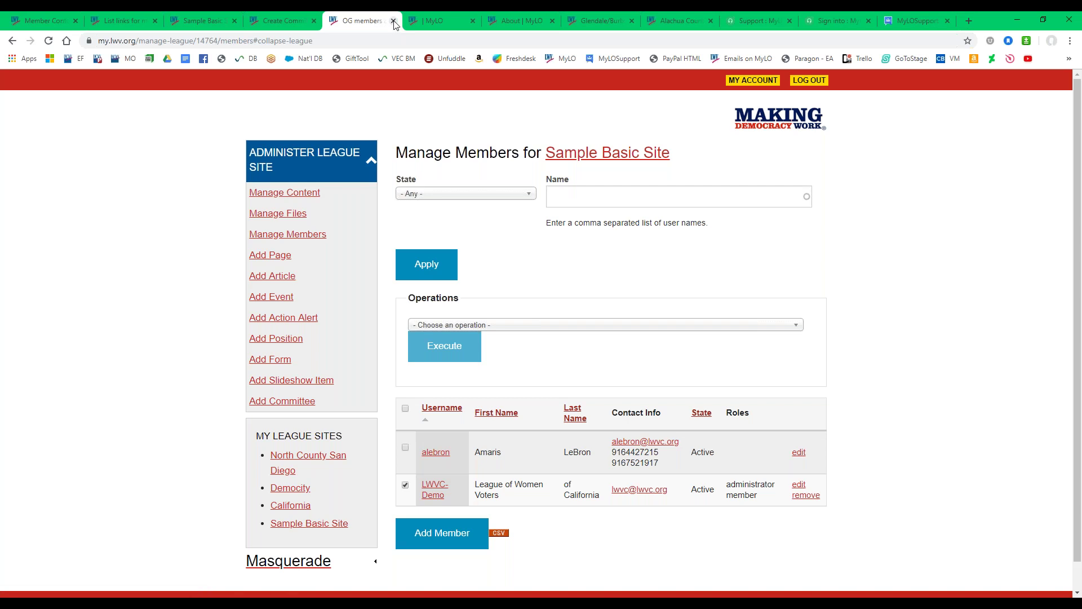
pyautogui.click(394, 21)
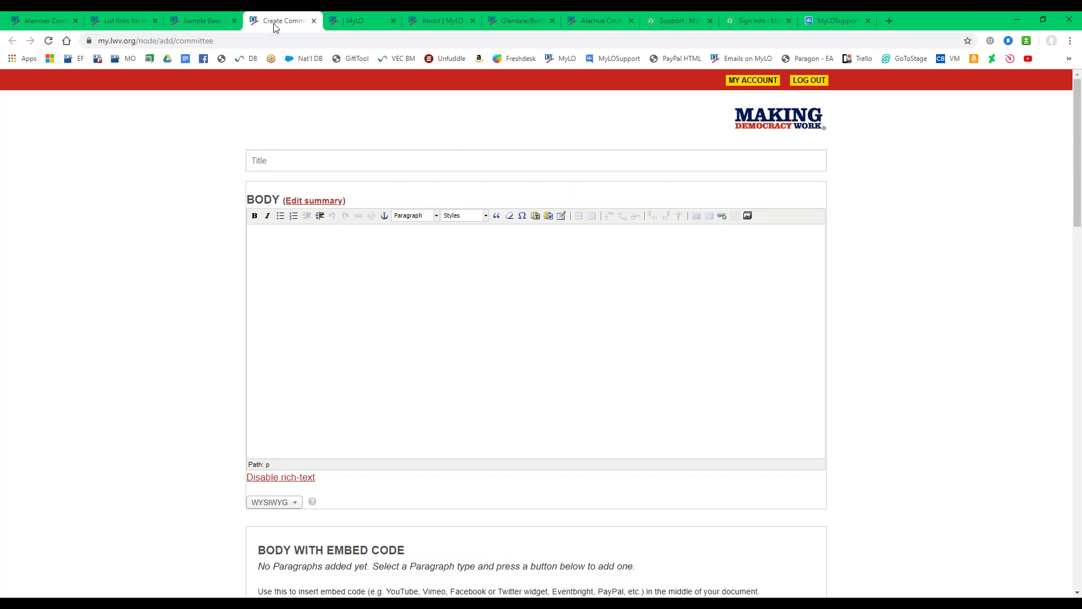
pyautogui.click(246, 37)
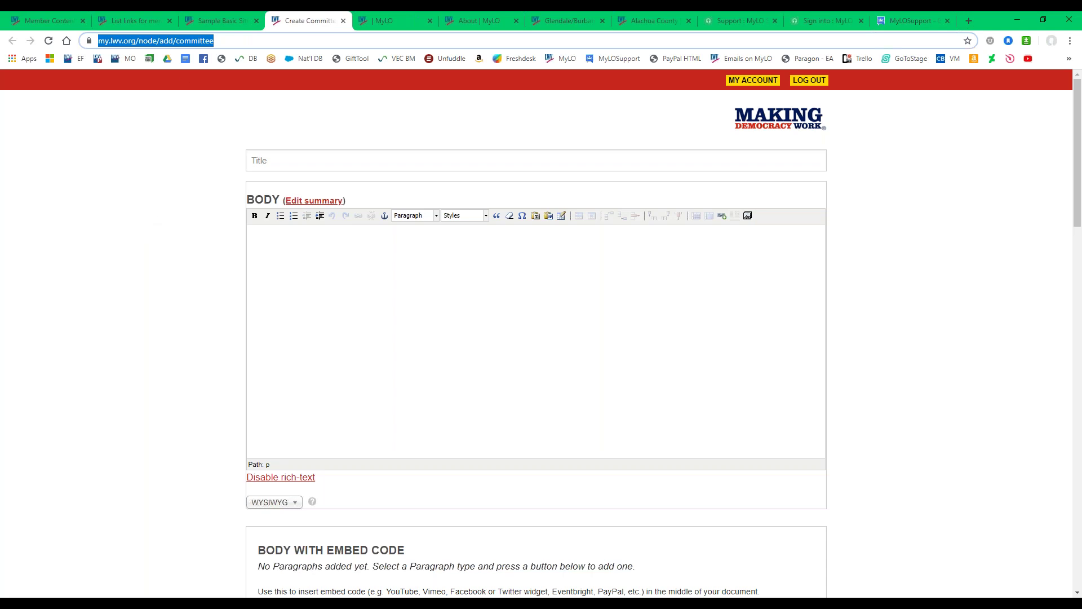
# Enter 'Sample Committee' as the new committee's title.
pyautogui.click(272, 163)
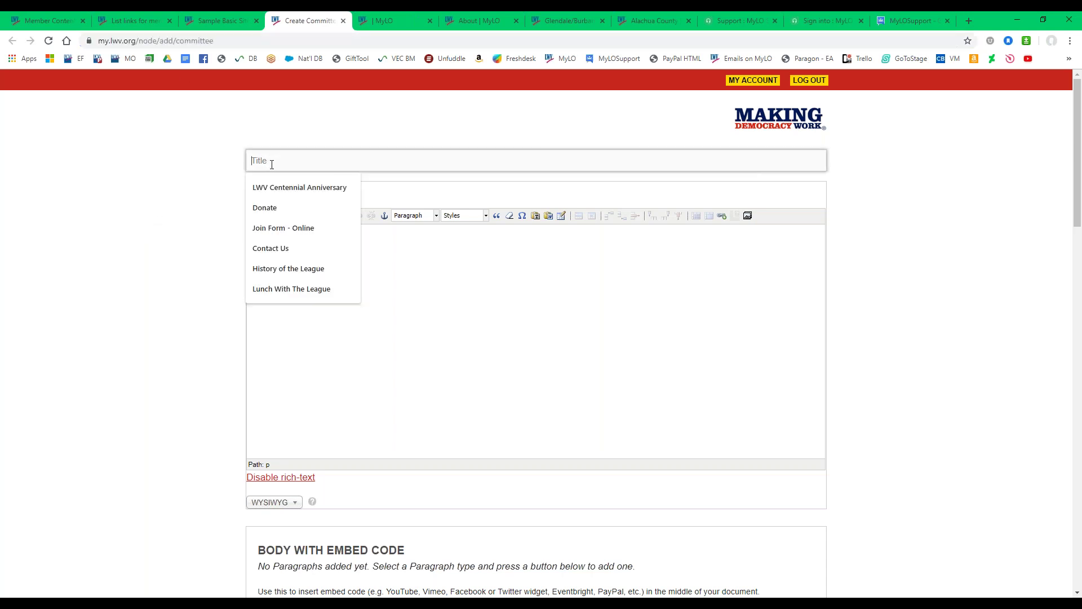
pyautogui.click(224, 18)
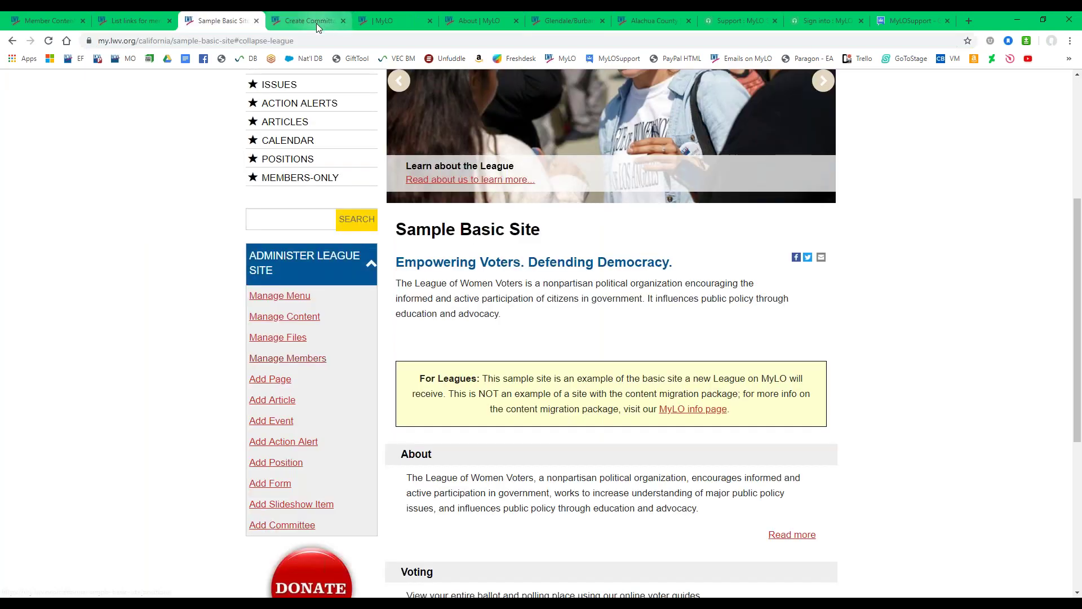
pyautogui.click(317, 23)
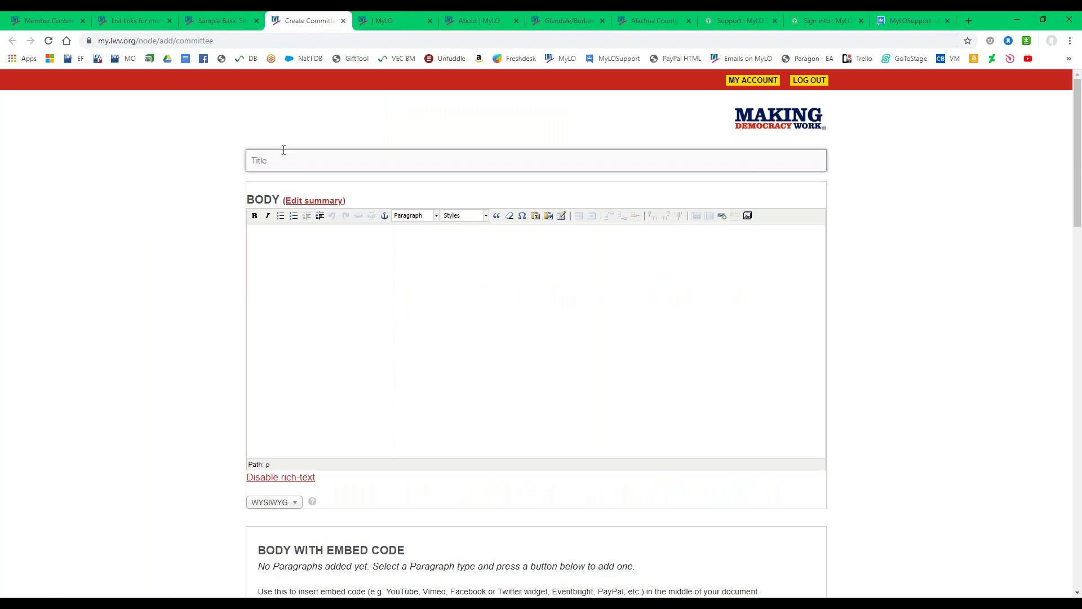
pyautogui.write('Sampl')
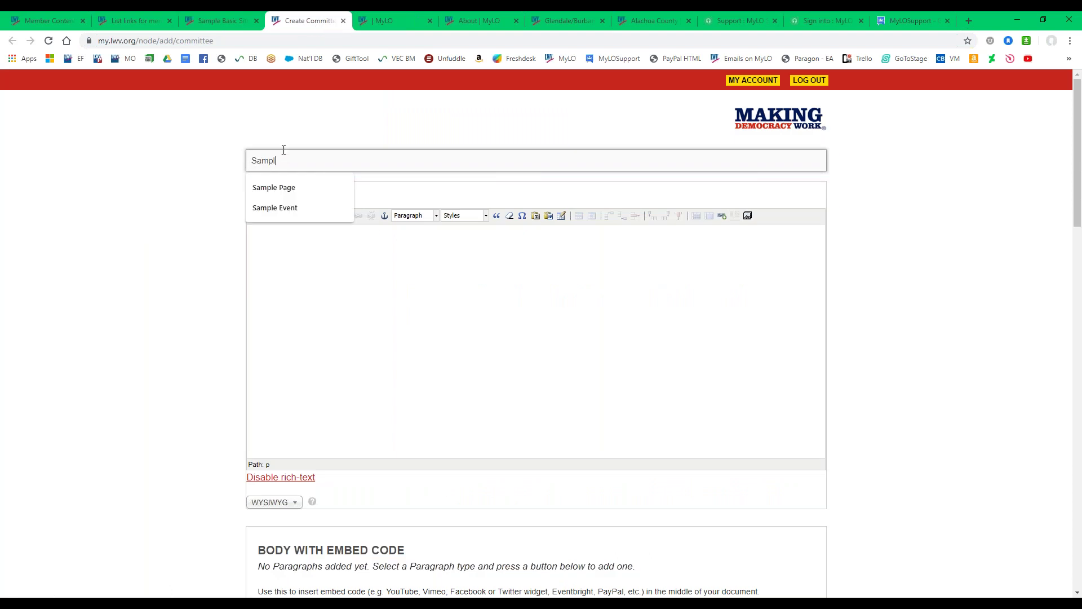
pyautogui.write('e Commi')
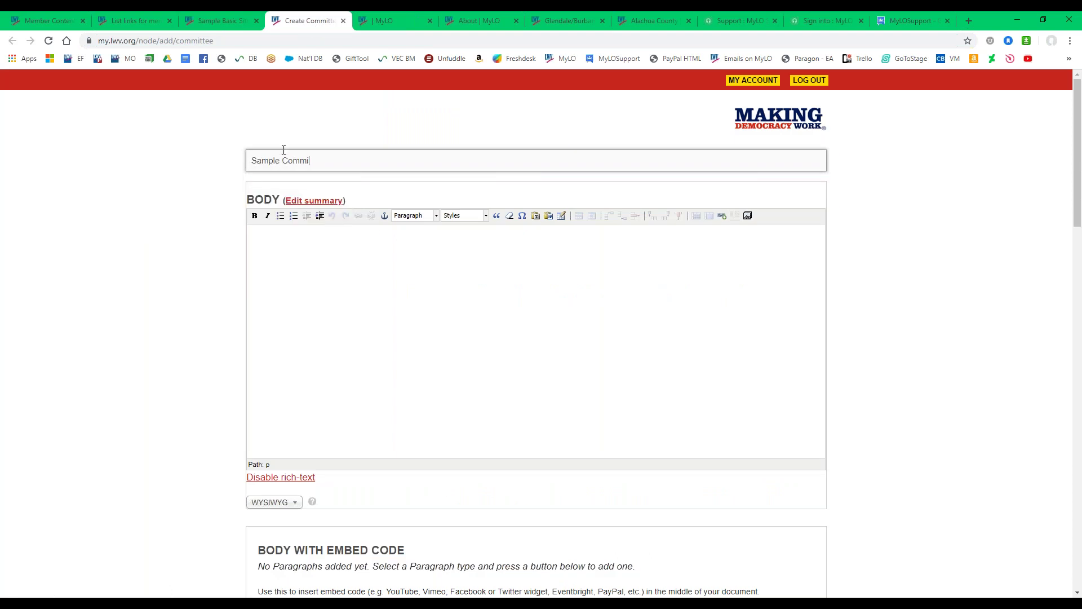
pyautogui.write('ttee')
# Copy the introduction paragraph from the Glendale/Burbank League's home page.
pyautogui.click(554, 19)
pyautogui.scroll(-3, 399, 382)
pyautogui.moveTo(398, 382); pyautogui.dragTo(516, 461)
pyautogui.rightClick(477, 402)
pyautogui.click(495, 417)
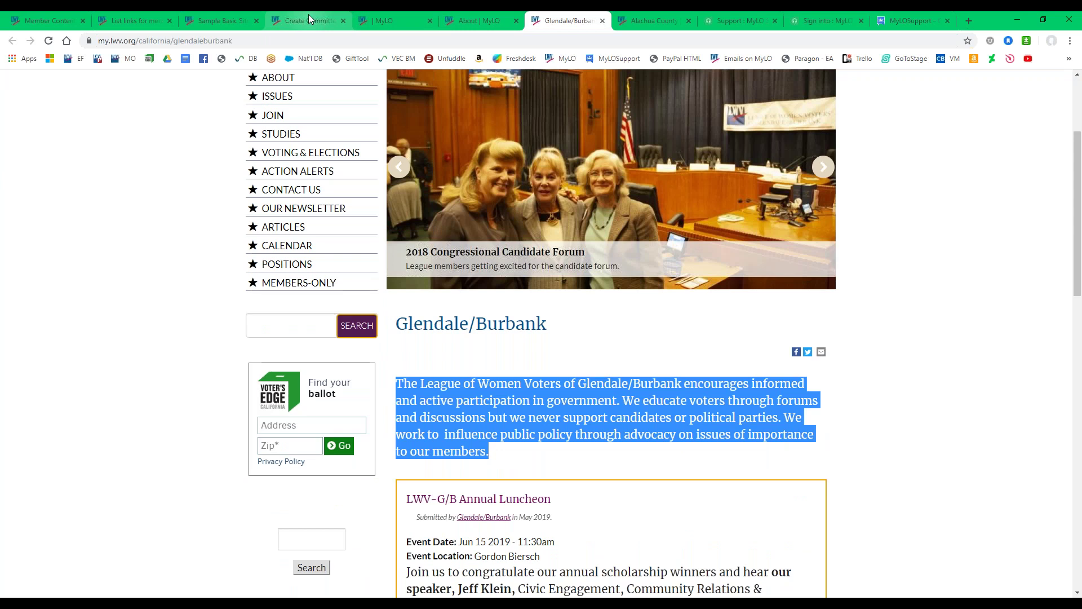
pyautogui.click(309, 17)
# Paste the Glendale/Burbank paragraph twice into Body and make its opening line a Heading 2.
pyautogui.click(307, 320)
pyautogui.hotkey('ctrl', 'v')
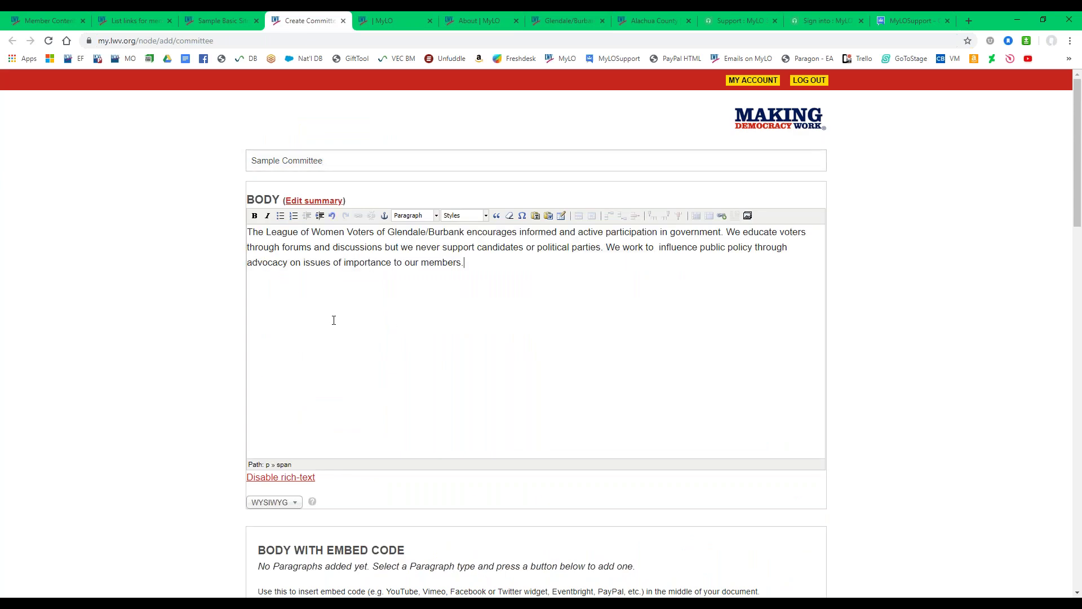
pyautogui.hotkey('ctrl', 'v')
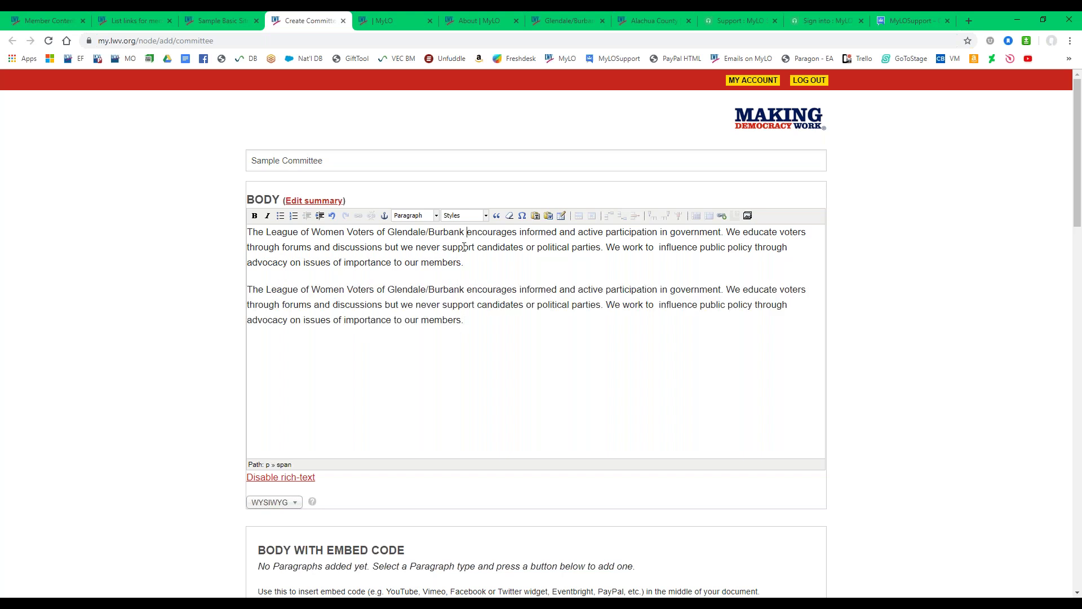
pyautogui.press('Return')
pyautogui.moveTo(466, 232); pyautogui.dragTo(107, 231)
pyautogui.click(412, 216)
pyautogui.click(415, 250)
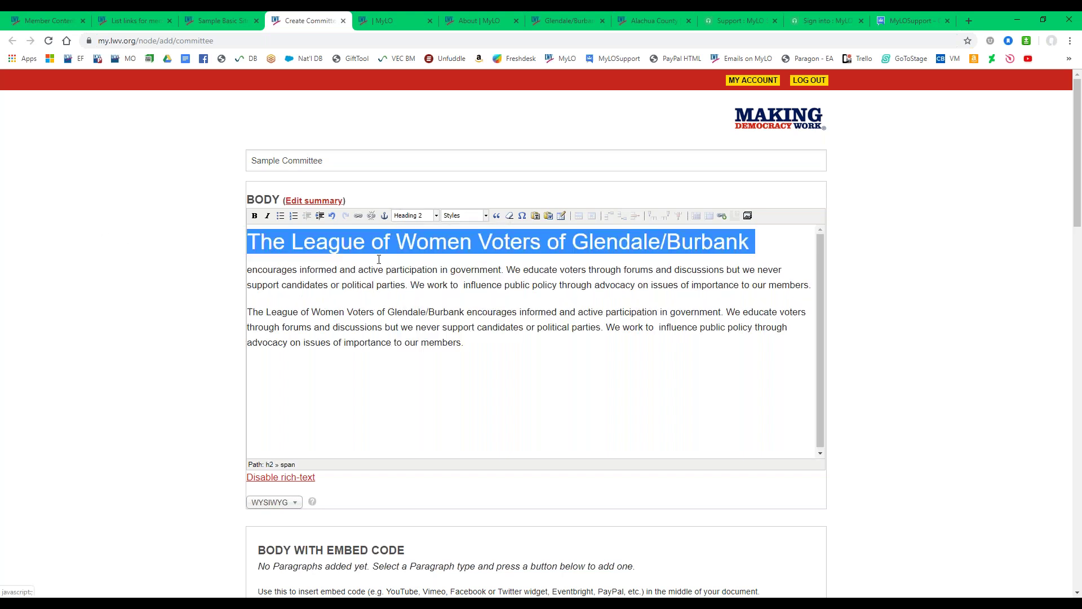
pyautogui.click(341, 284)
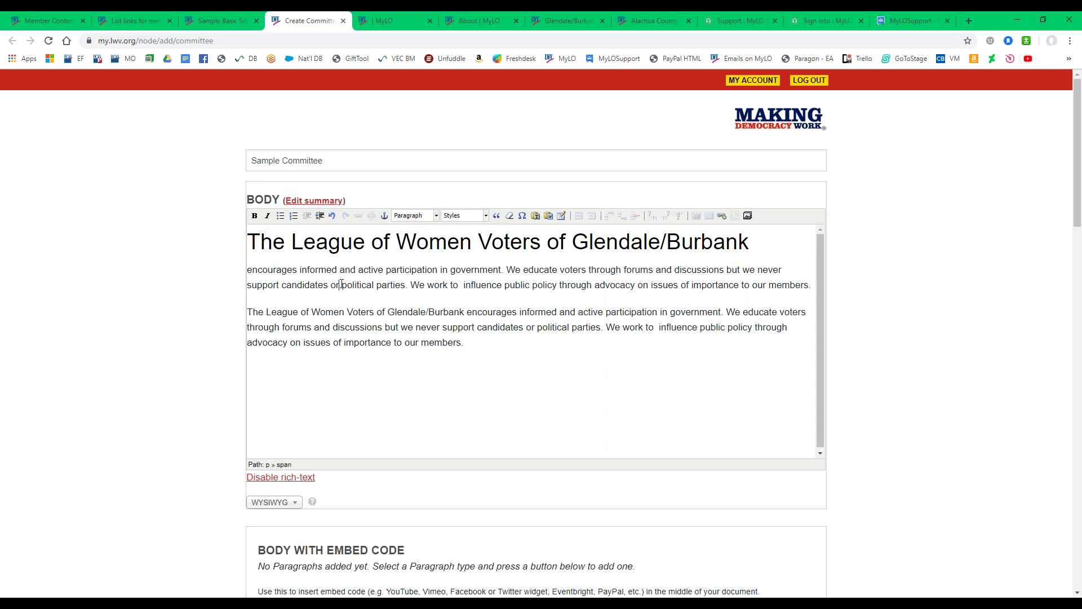
# Paste the same paragraph into the committee's Summary field.
pyautogui.click(310, 201)
pyautogui.click(272, 222)
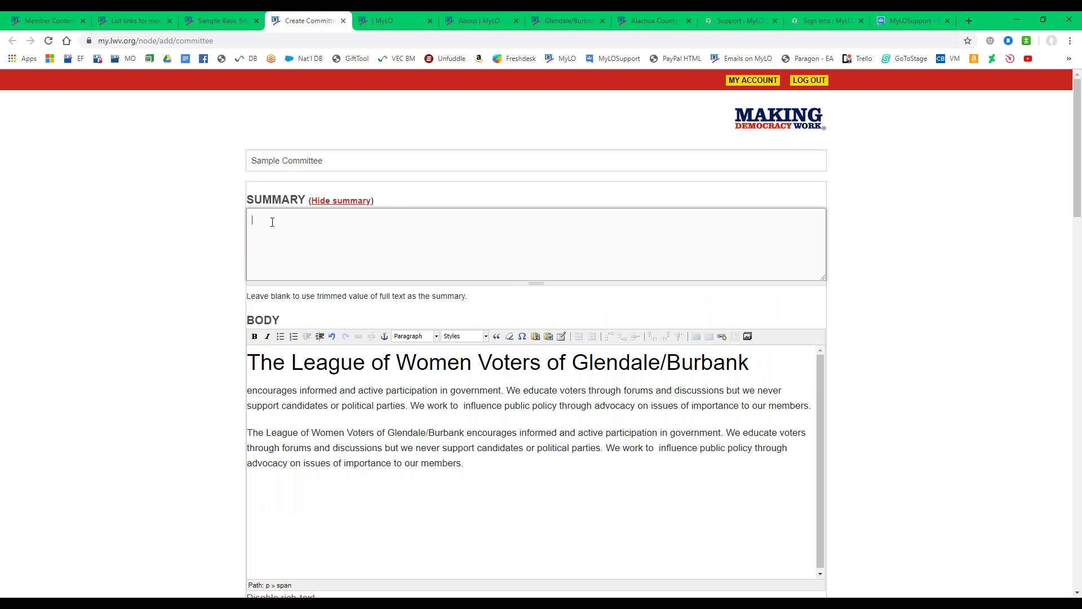
pyautogui.hotkey('ctrl', 'v')
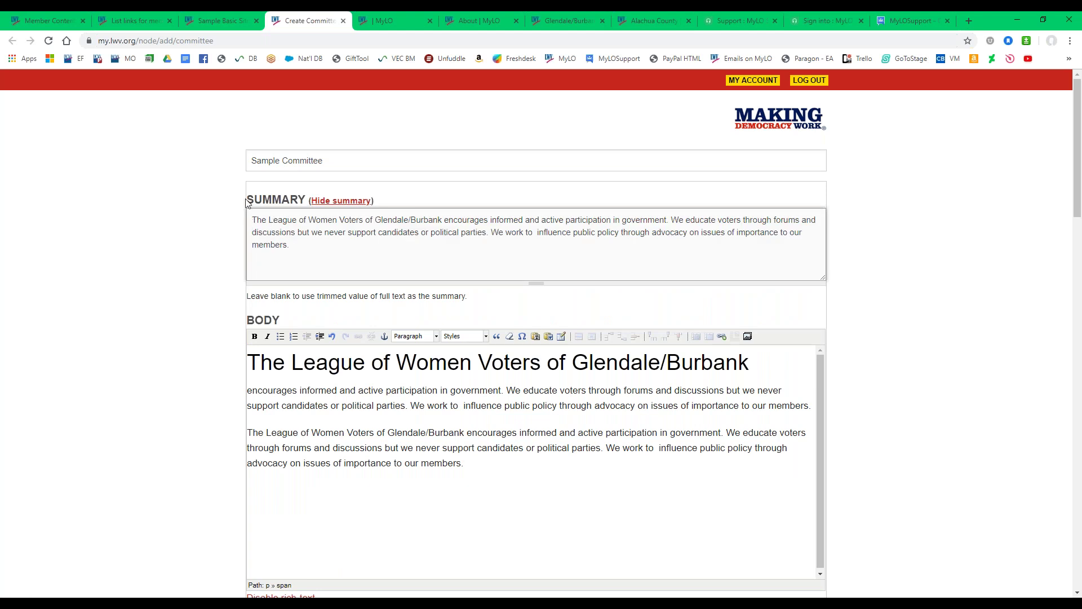
pyautogui.click(206, 18)
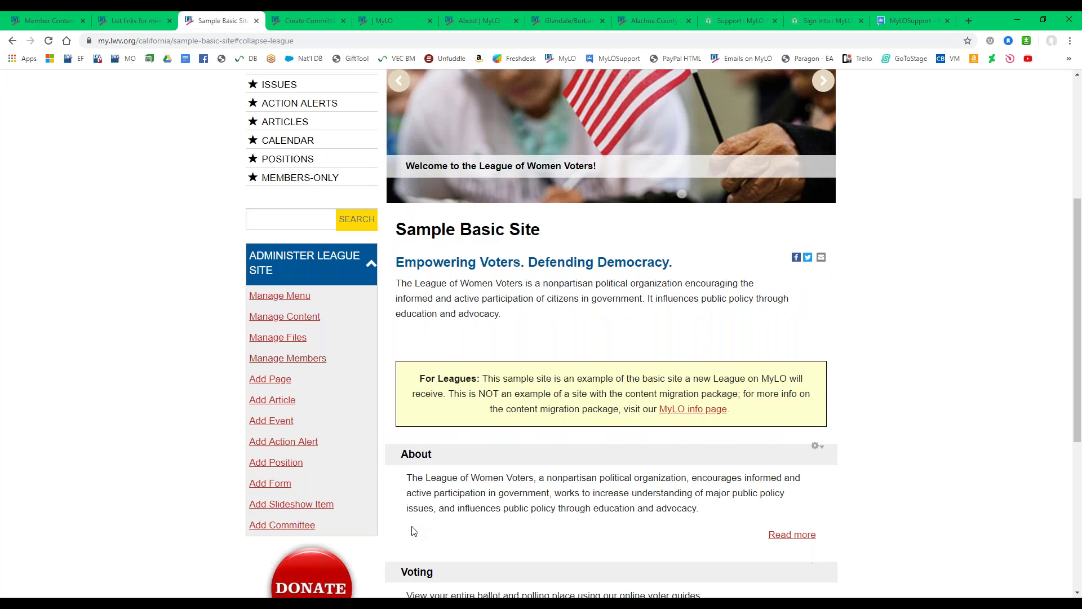
pyautogui.moveTo(407, 478); pyautogui.dragTo(693, 518)
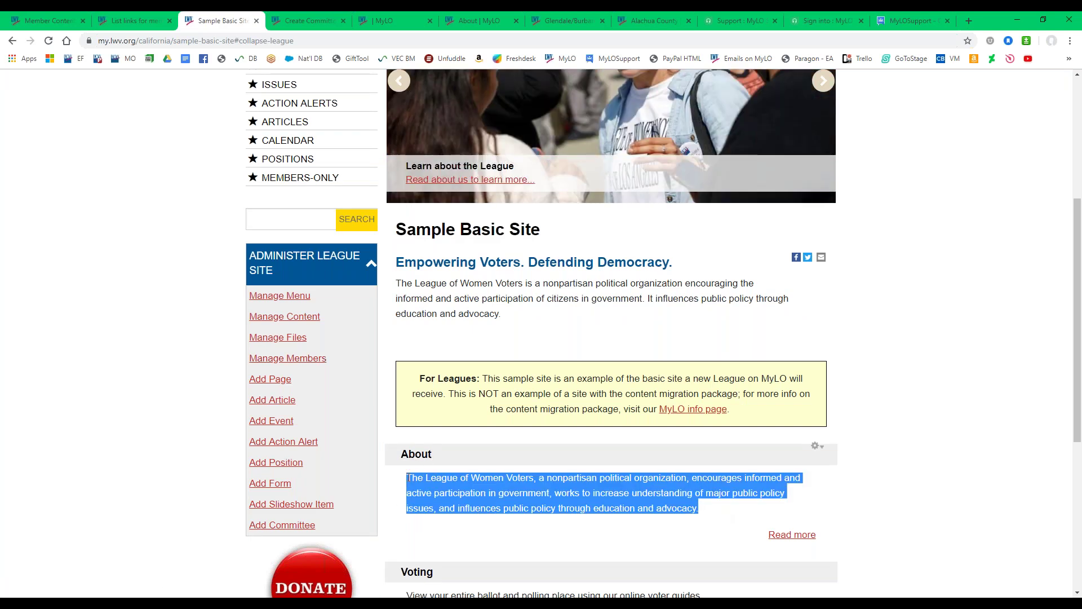
pyautogui.click(707, 514)
pyautogui.moveTo(709, 515); pyautogui.dragTo(404, 481)
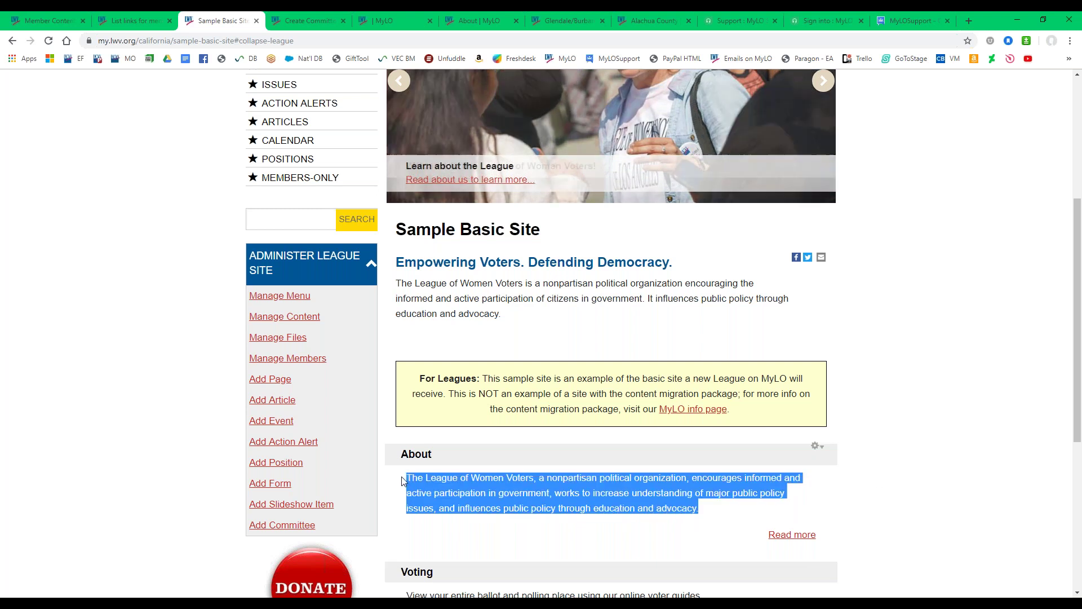
pyautogui.scroll(5, 405, 485)
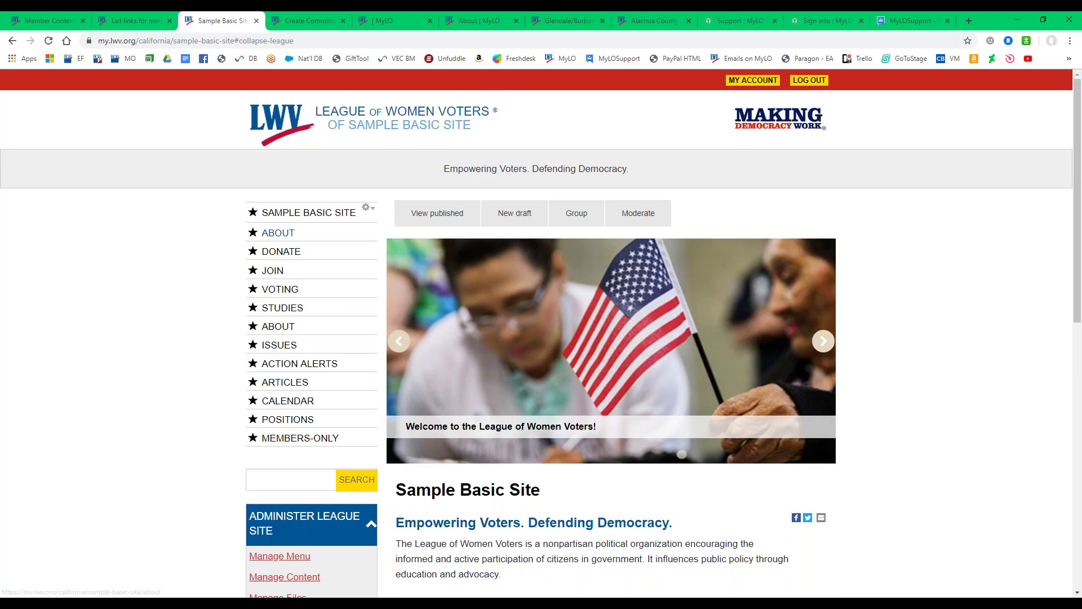
pyautogui.click(278, 241)
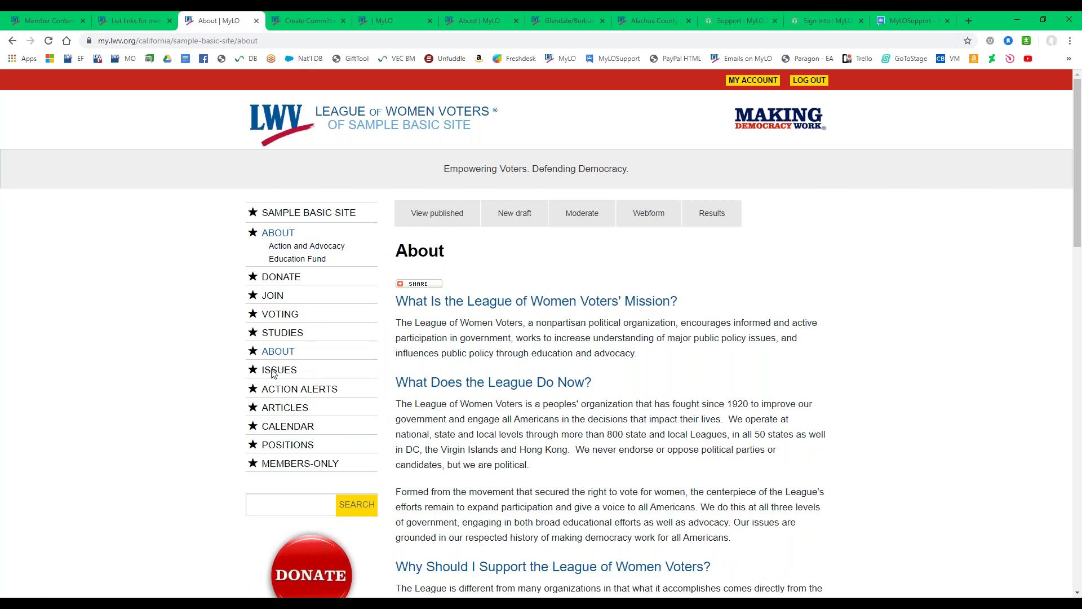
pyautogui.click(12, 41)
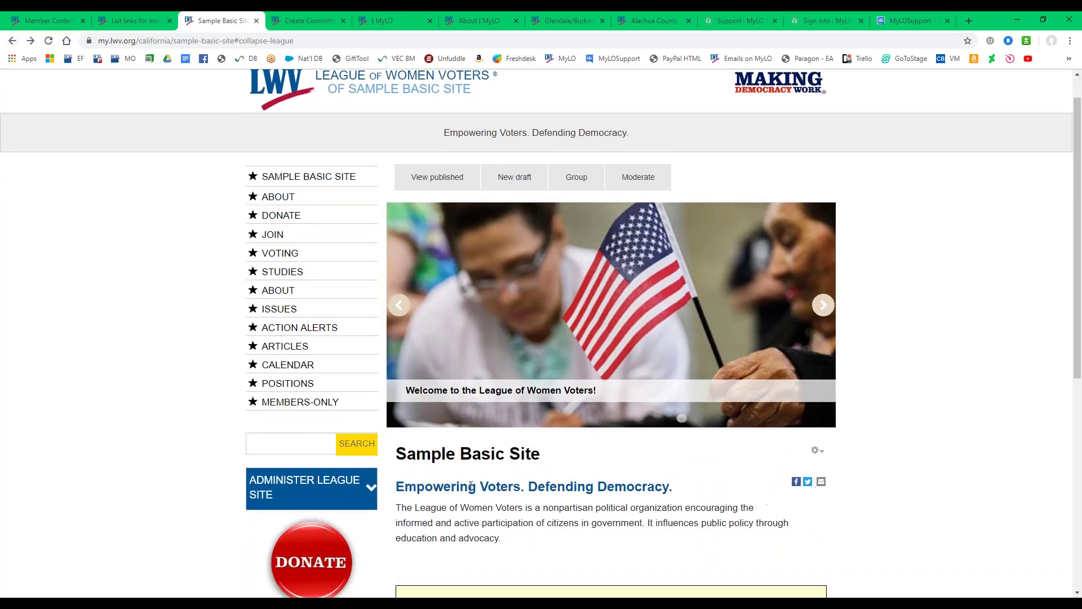
pyautogui.scroll(-6, 470, 486)
pyautogui.moveTo(406, 345); pyautogui.dragTo(650, 374)
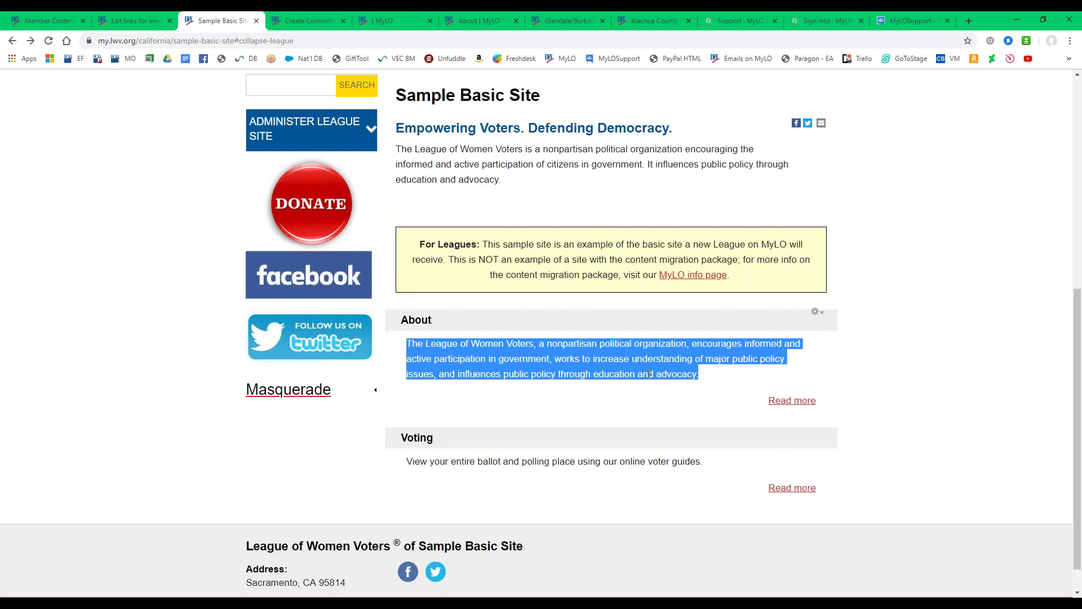
pyautogui.click(324, 21)
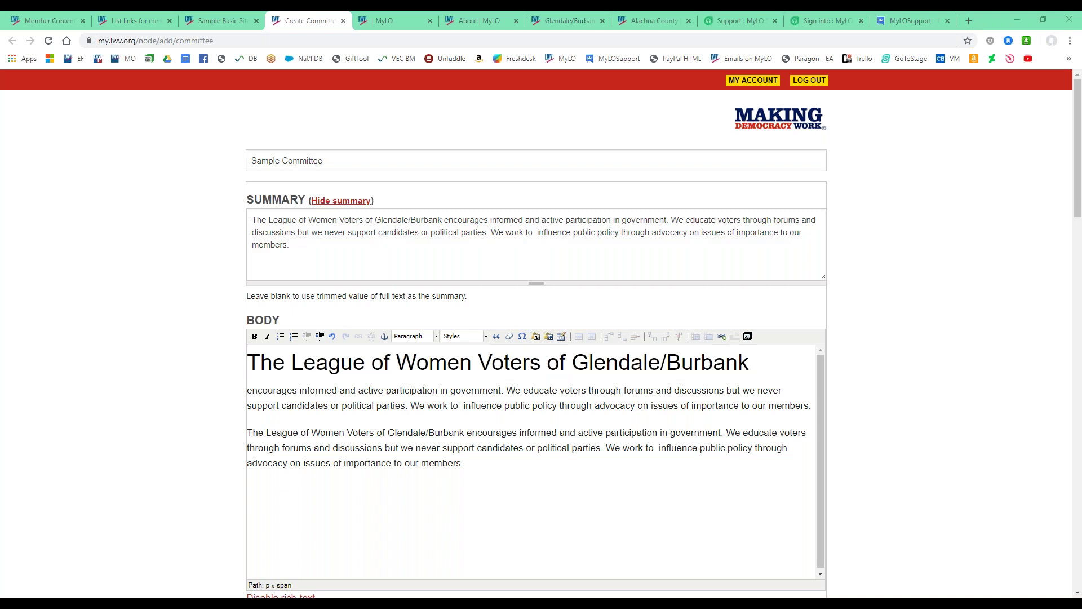
pyautogui.click(295, 250)
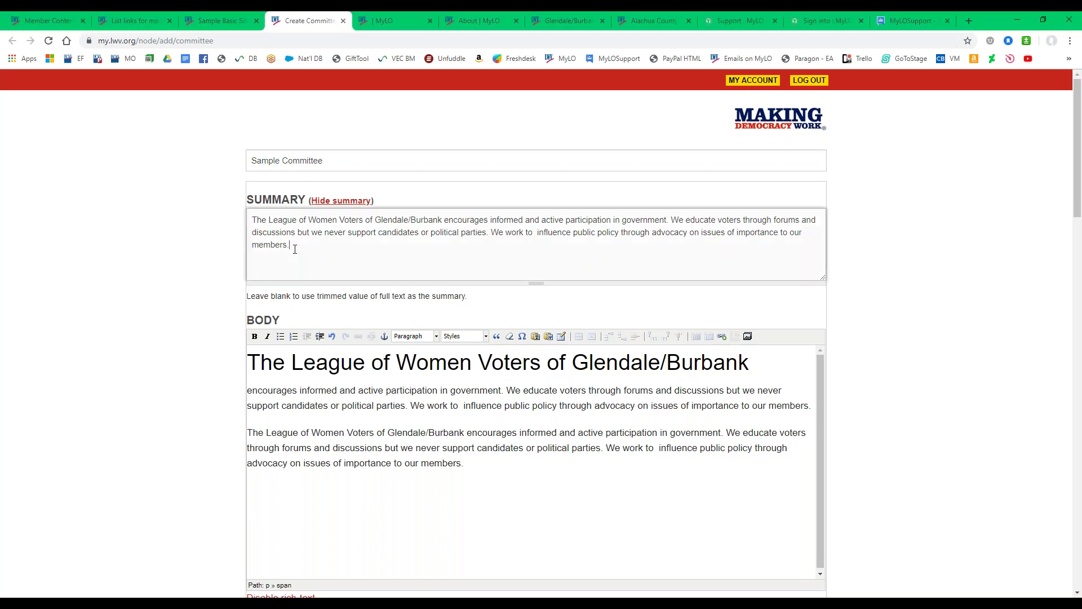
pyautogui.click(377, 23)
pyautogui.scroll(-2, 236, 395)
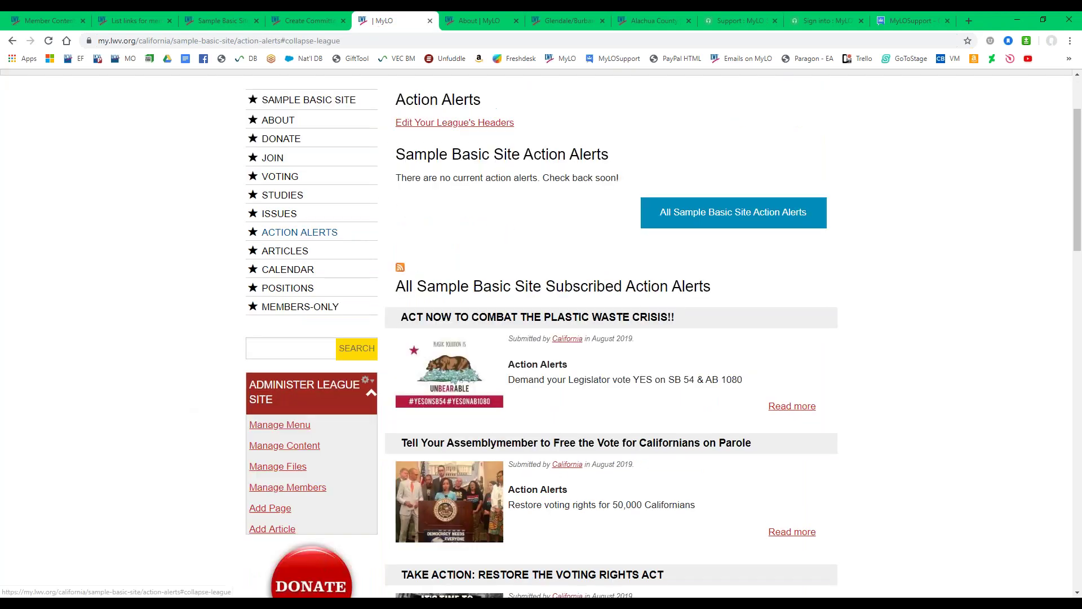
pyautogui.click(288, 489)
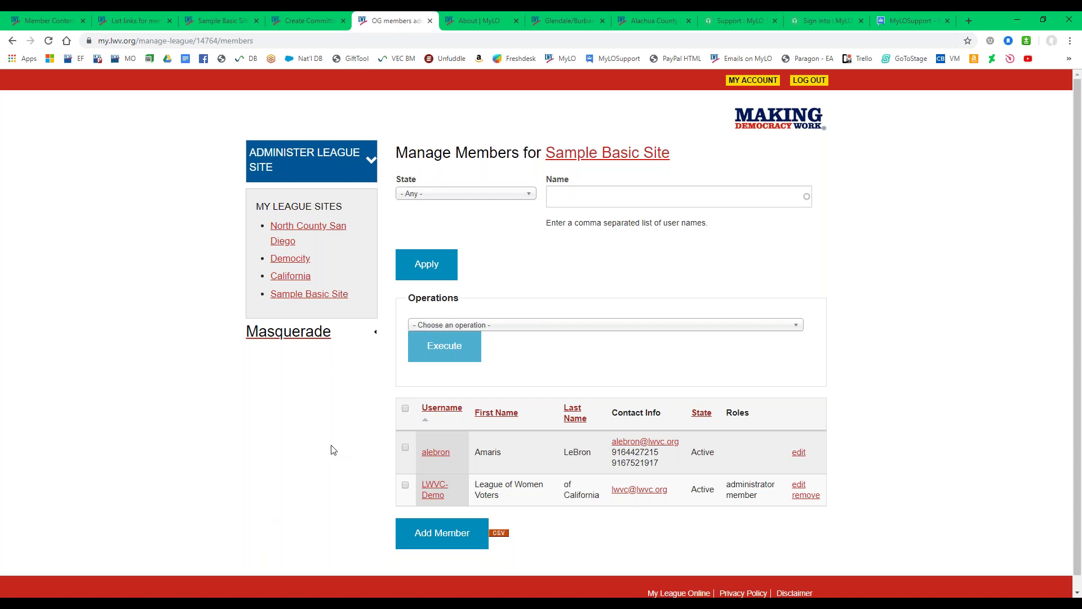
pyautogui.click(310, 19)
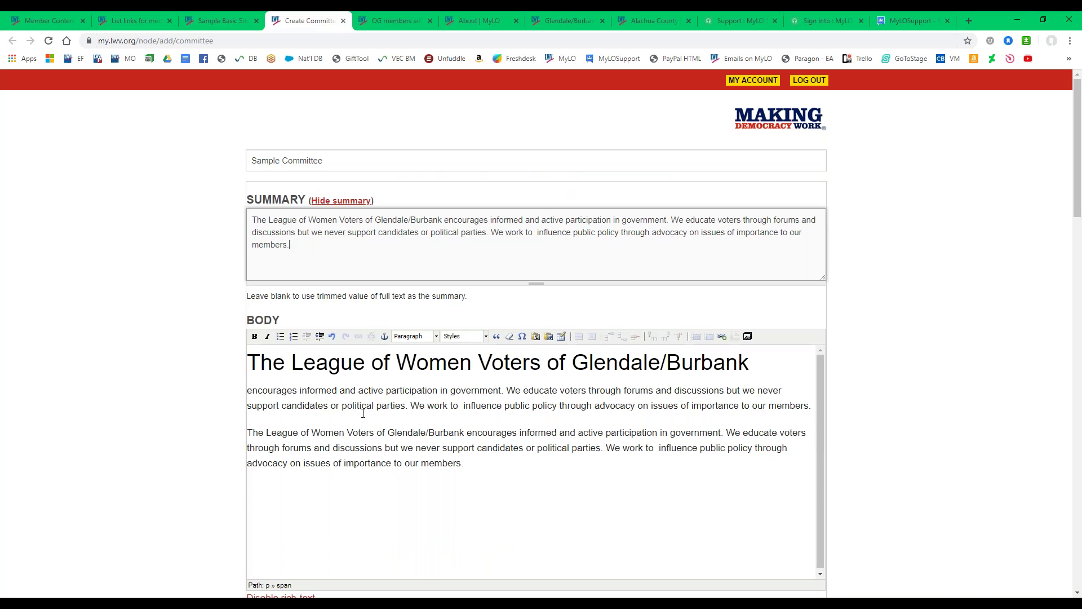
# Replace Glendale/Burbank with 'Sample Basic Site' in the body heading.
pyautogui.click(347, 246)
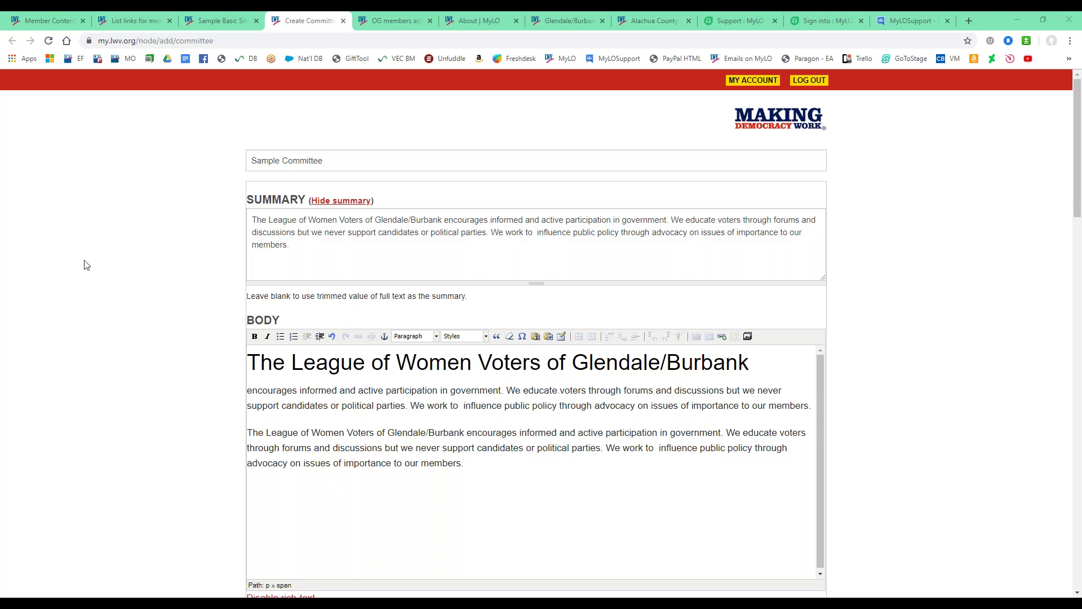
pyautogui.tripleClick(298, 249)
pyautogui.click(359, 463)
pyautogui.hotkey('ctrl', 'a')
pyautogui.click(362, 427)
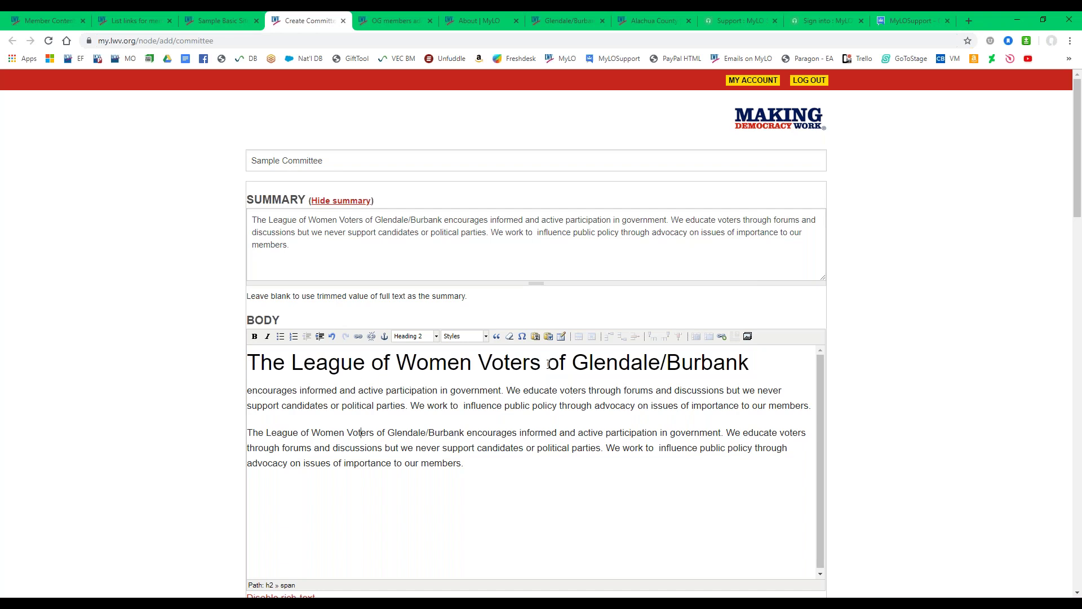
pyautogui.moveTo(571, 364); pyautogui.dragTo(750, 365)
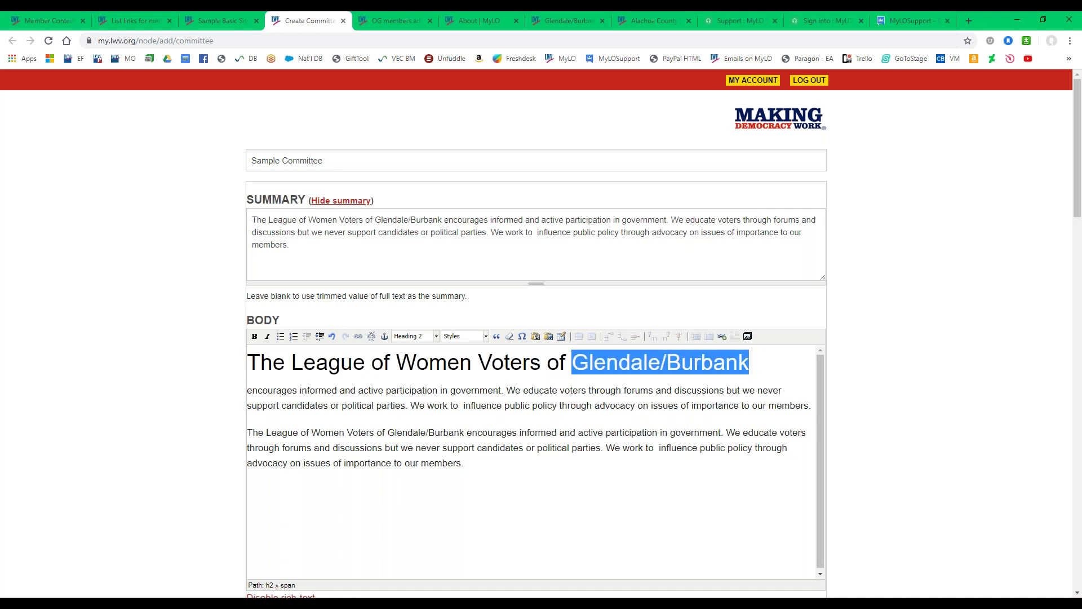
pyautogui.write('Sample ')
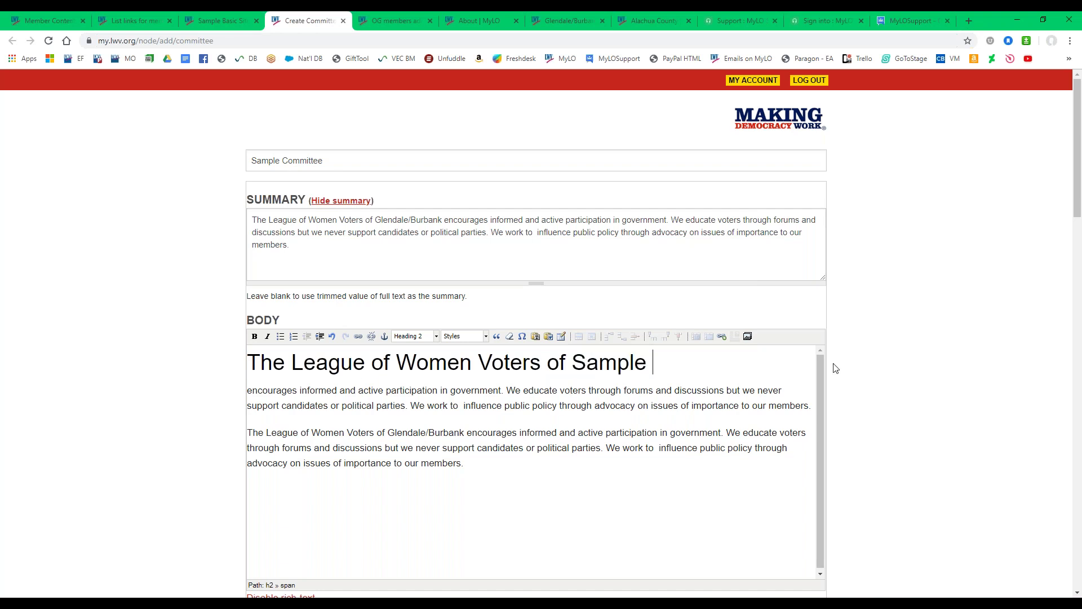
pyautogui.write('Basic Site')
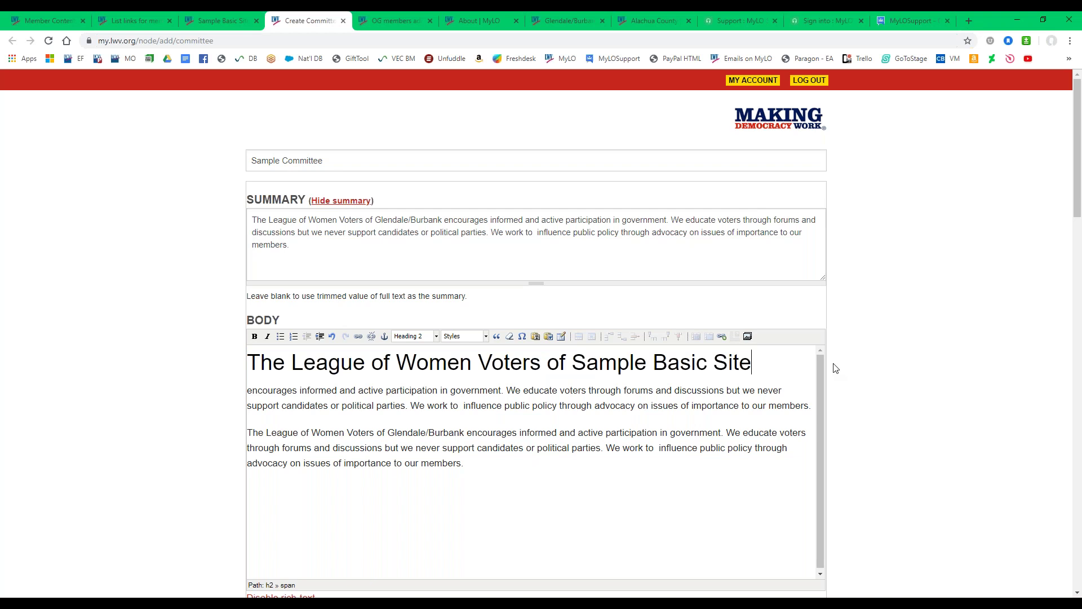
# Paste 'Sample Basic Site' over Glendale/Burbank in the summary's first sentence.
pyautogui.moveTo(571, 363); pyautogui.dragTo(749, 366)
pyautogui.hotkey('ctrl', 'c')
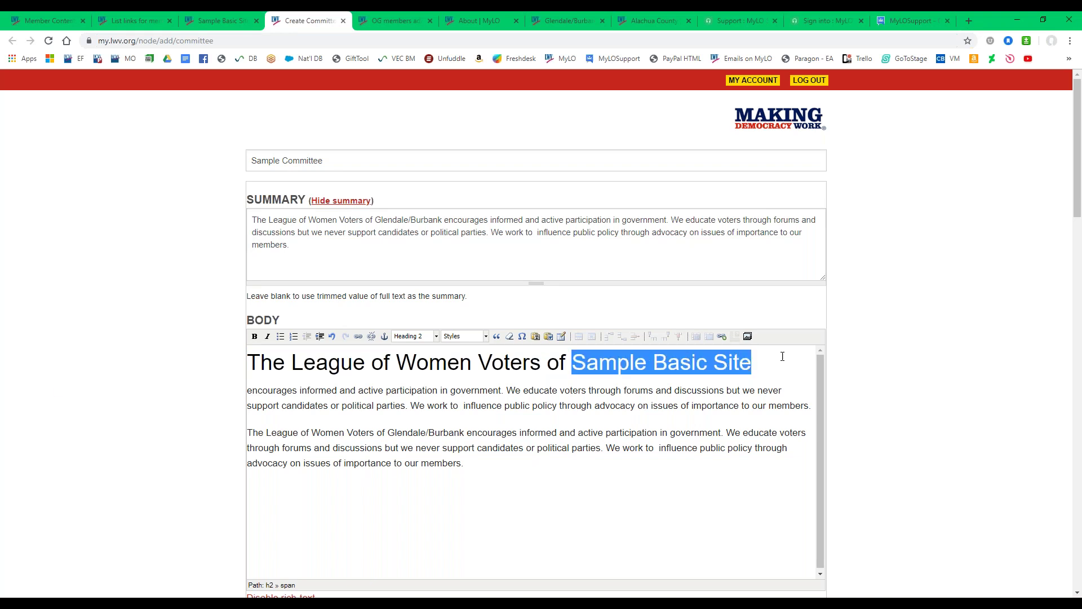
pyautogui.tripleClick(378, 221)
pyautogui.click(379, 223)
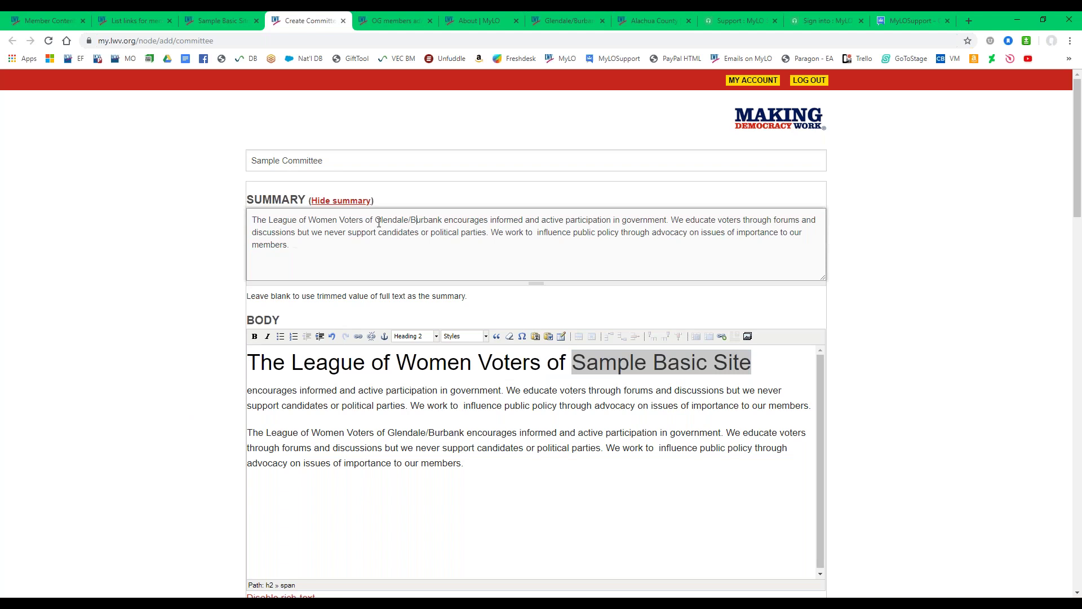
pyautogui.moveTo(375, 221); pyautogui.dragTo(444, 221)
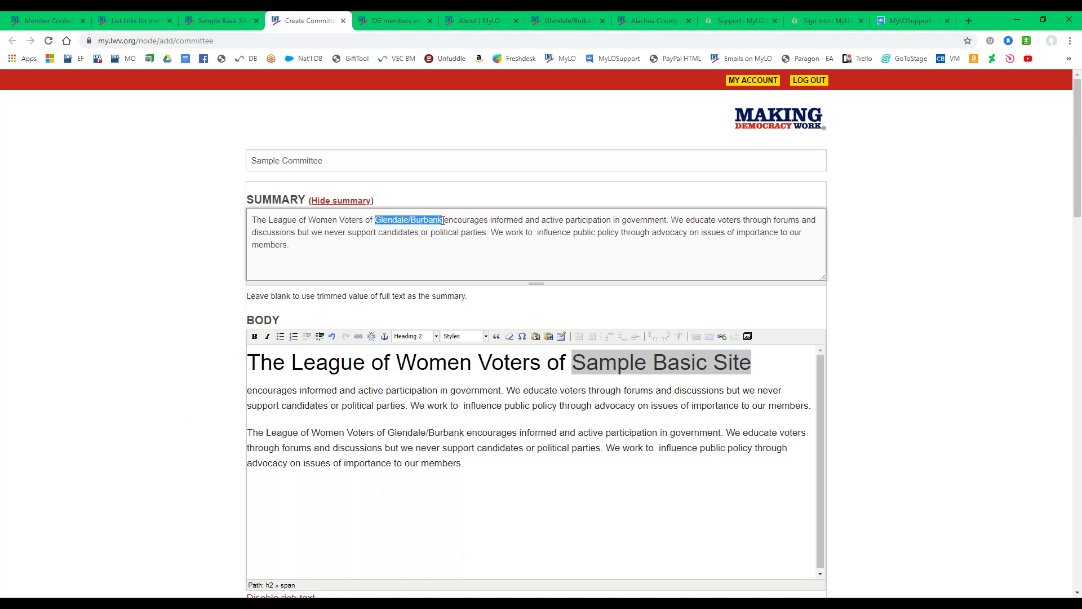
pyautogui.hotkey('ctrl', 'v')
# Scroll down to Committee Contact Info, leaving the contact name and street address blank.
pyautogui.scroll(-6, 138, 338)
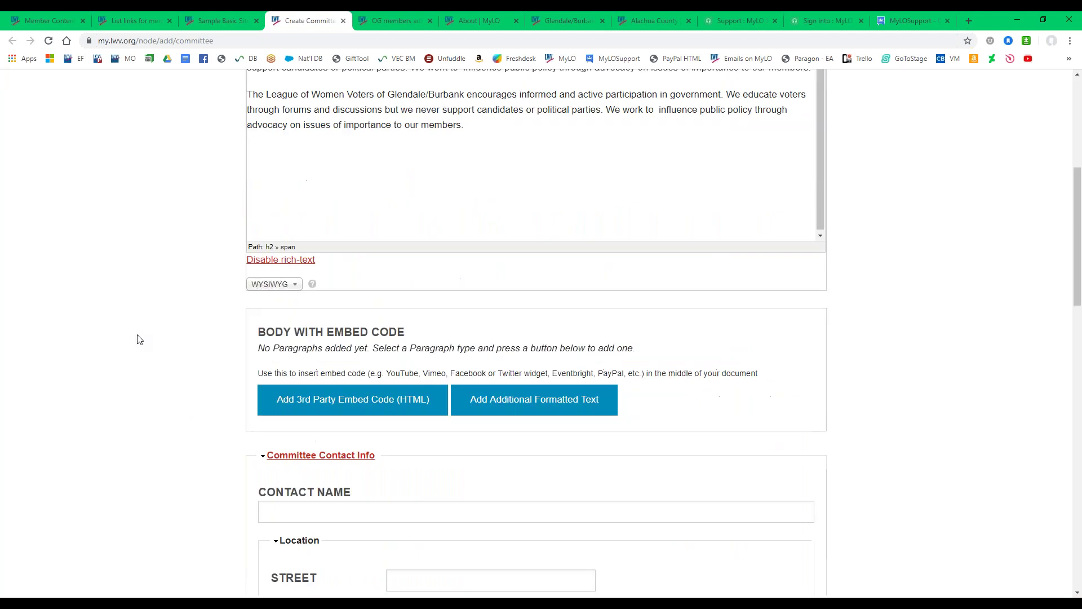
pyautogui.scroll(2, 158, 358)
pyautogui.click(346, 292)
pyautogui.scroll(-4, 178, 318)
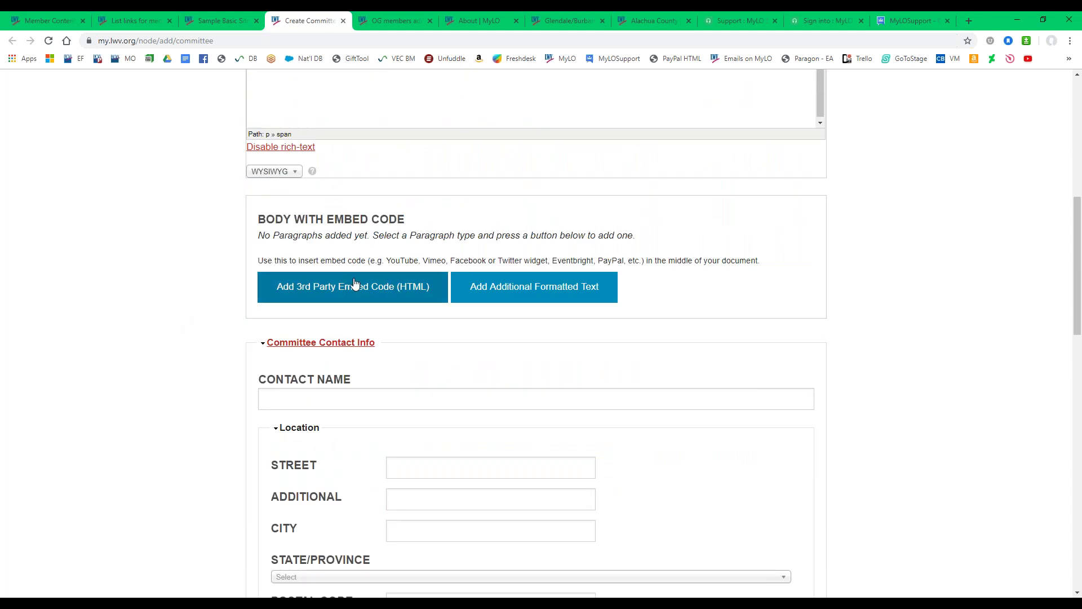
pyautogui.scroll(2, 350, 289)
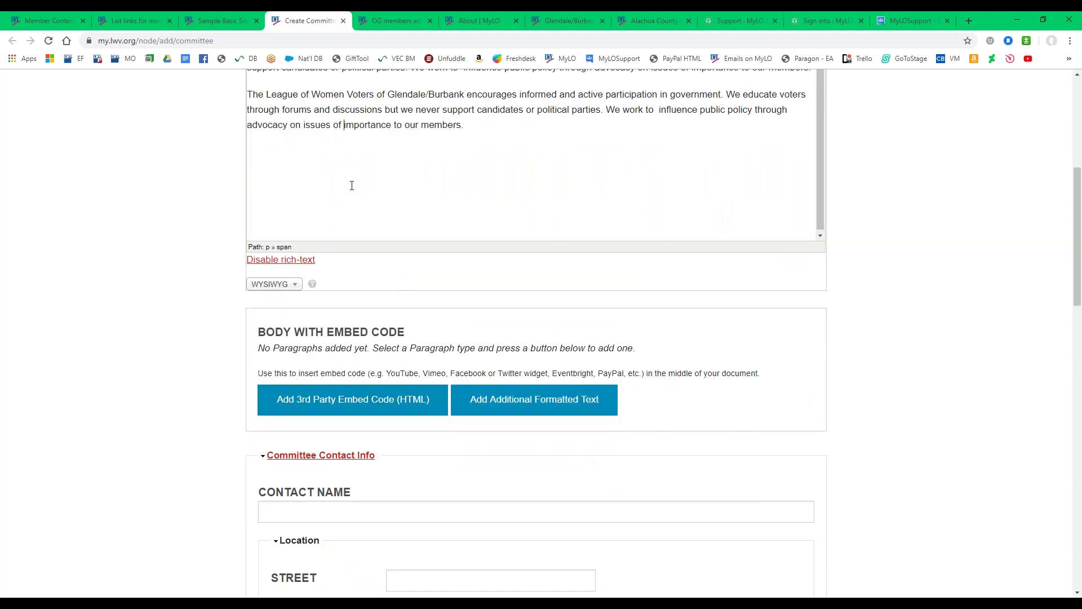
pyautogui.scroll(-2, 346, 133)
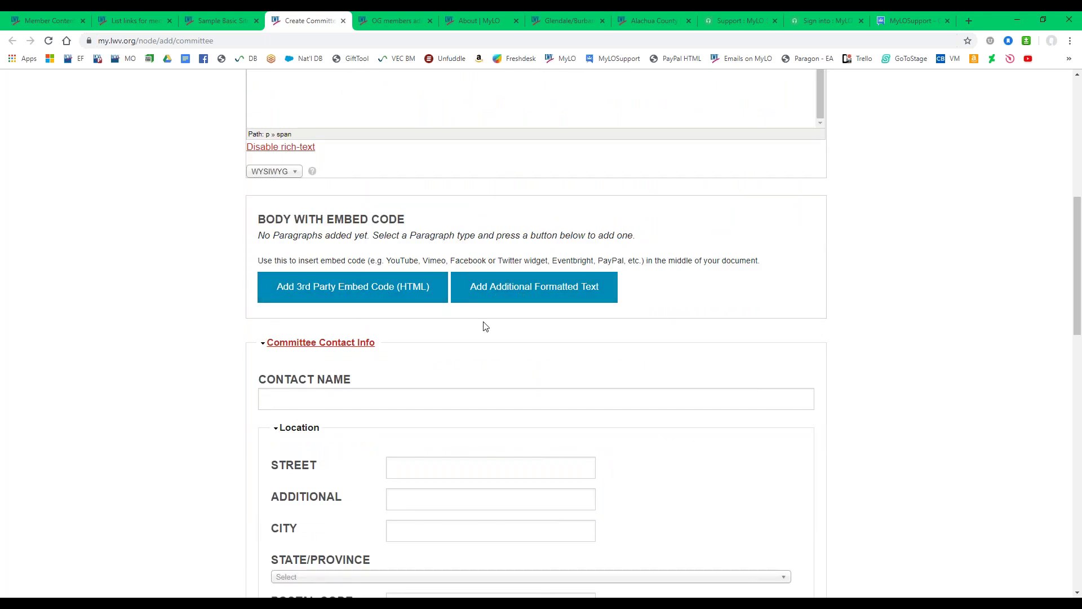
pyautogui.scroll(-3, 177, 264)
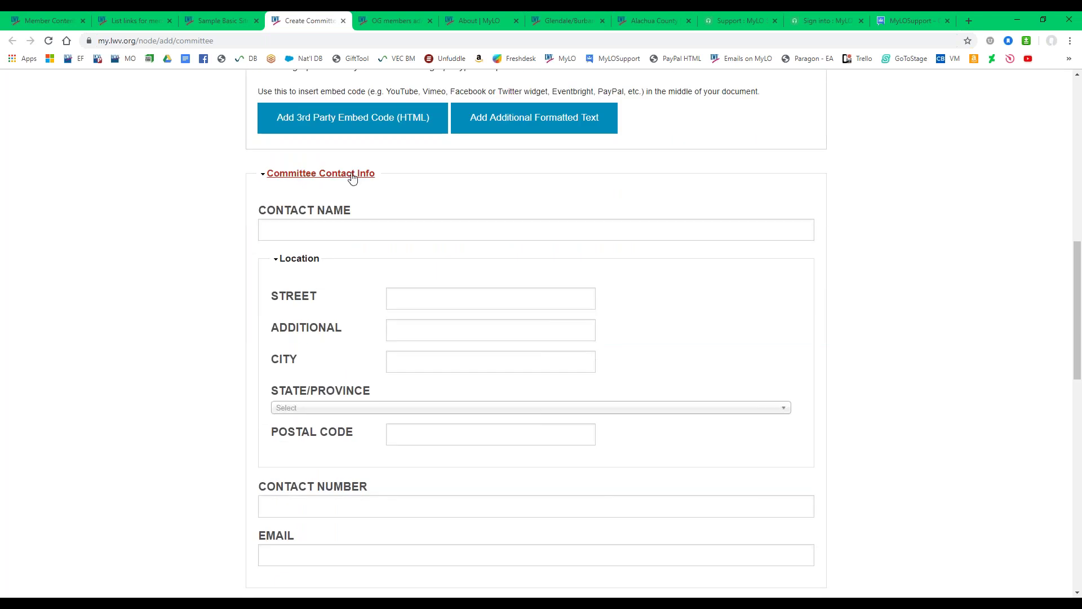
pyautogui.click(374, 233)
pyautogui.click(425, 293)
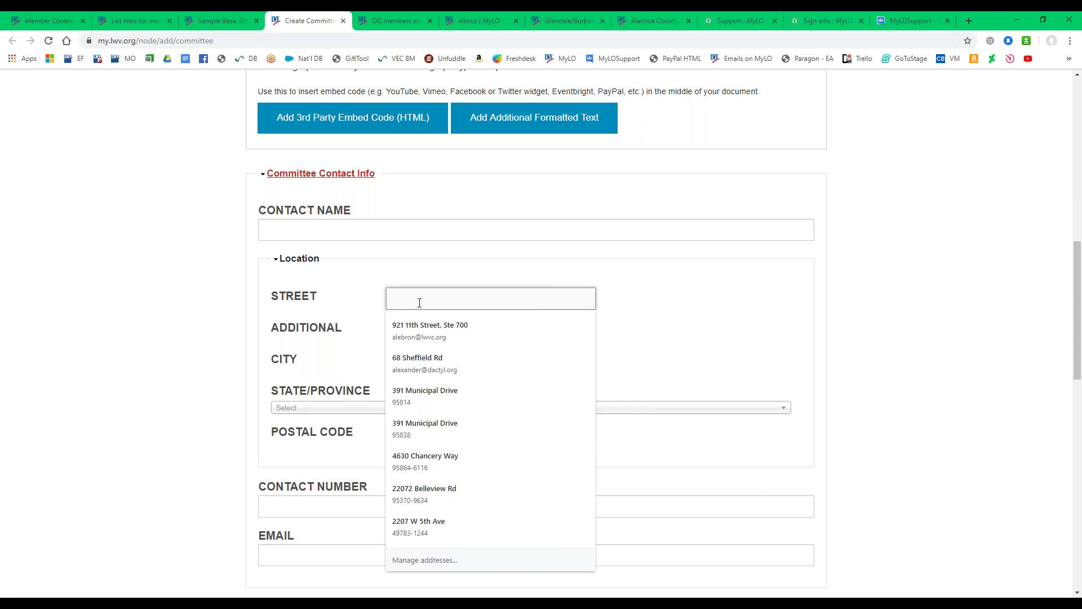
pyautogui.click(343, 303)
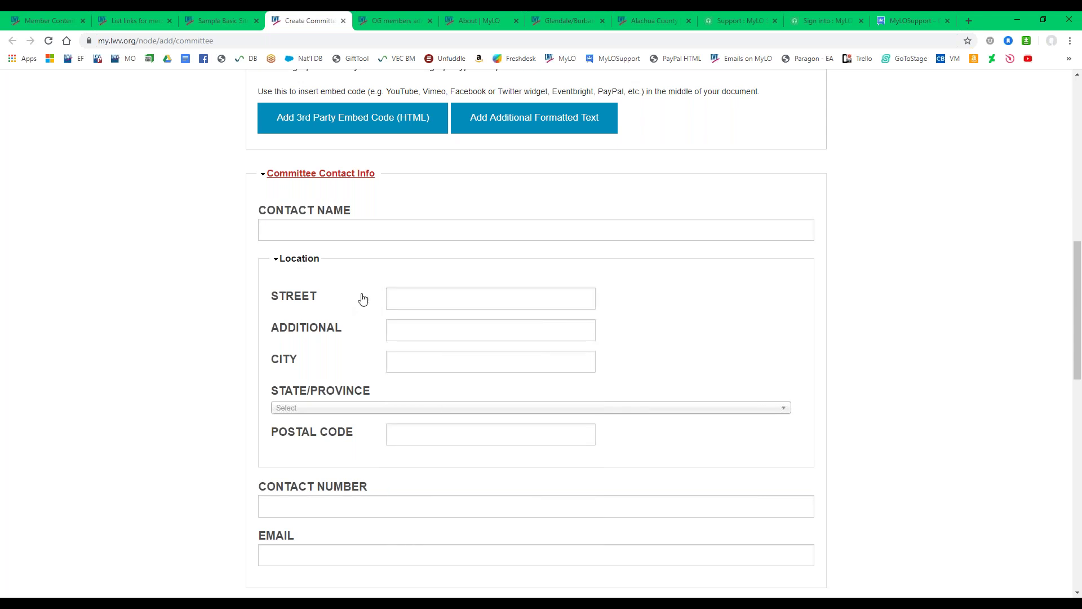
pyautogui.scroll(-3, 362, 299)
# Enter the committee's contact phone number and contact e-mail address.
pyautogui.click(296, 337)
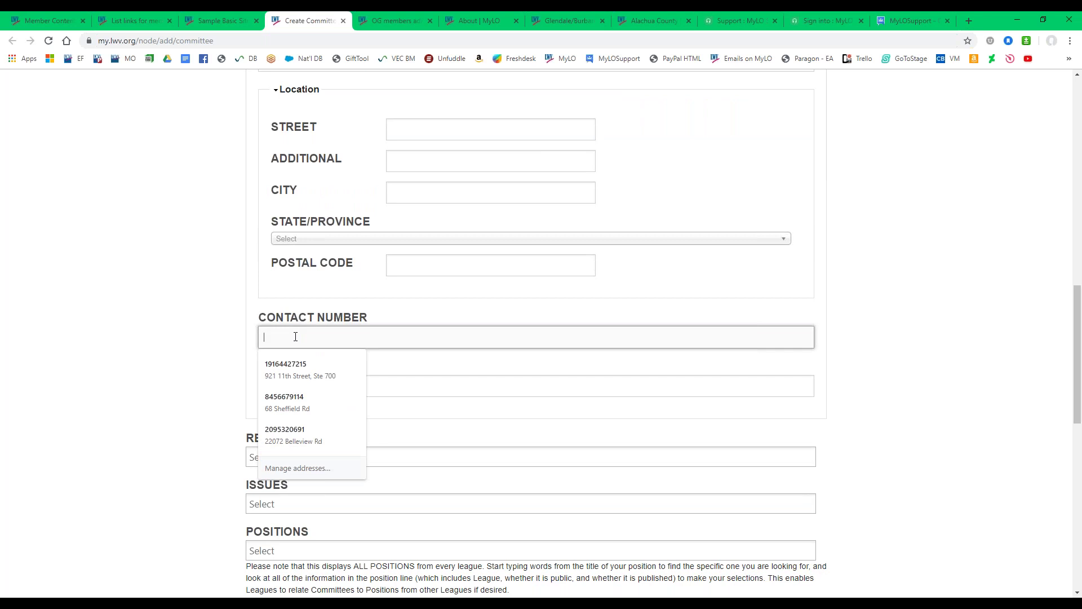
pyautogui.scroll(1, 274, 335)
pyautogui.click(279, 391)
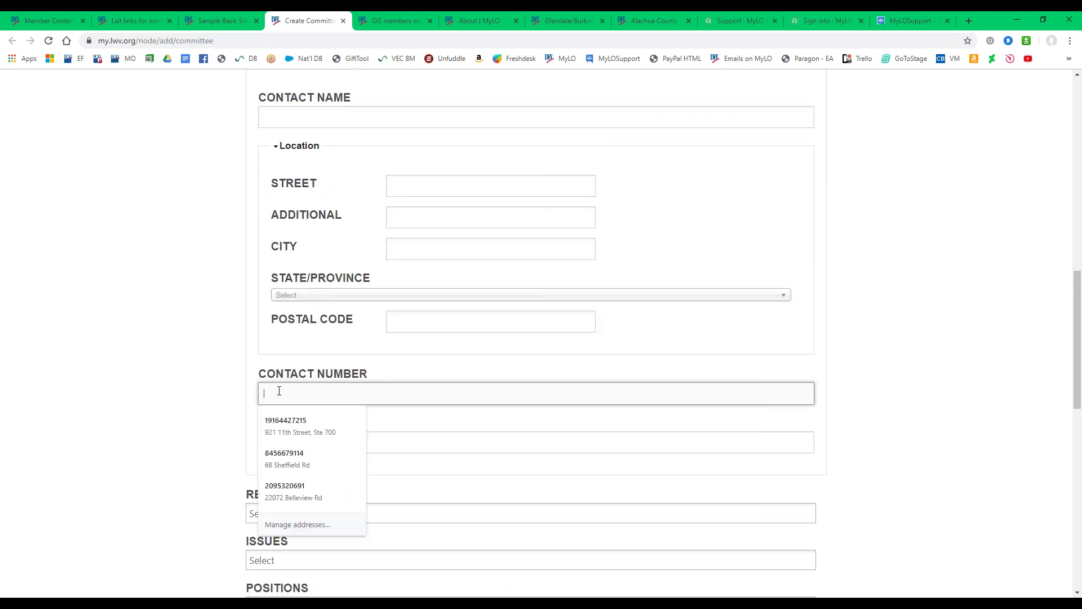
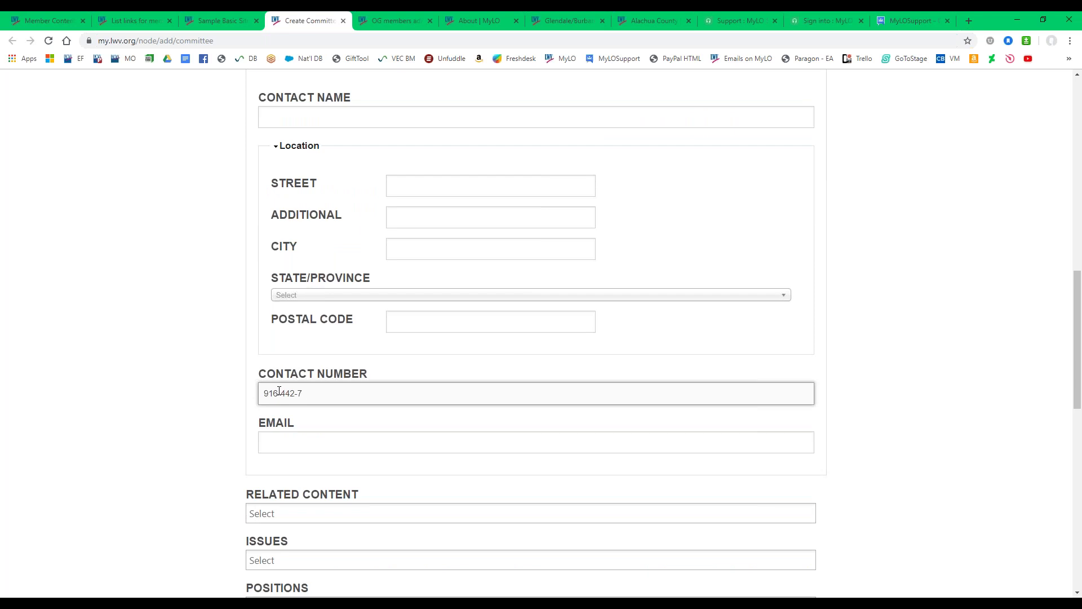
pyautogui.click(295, 452)
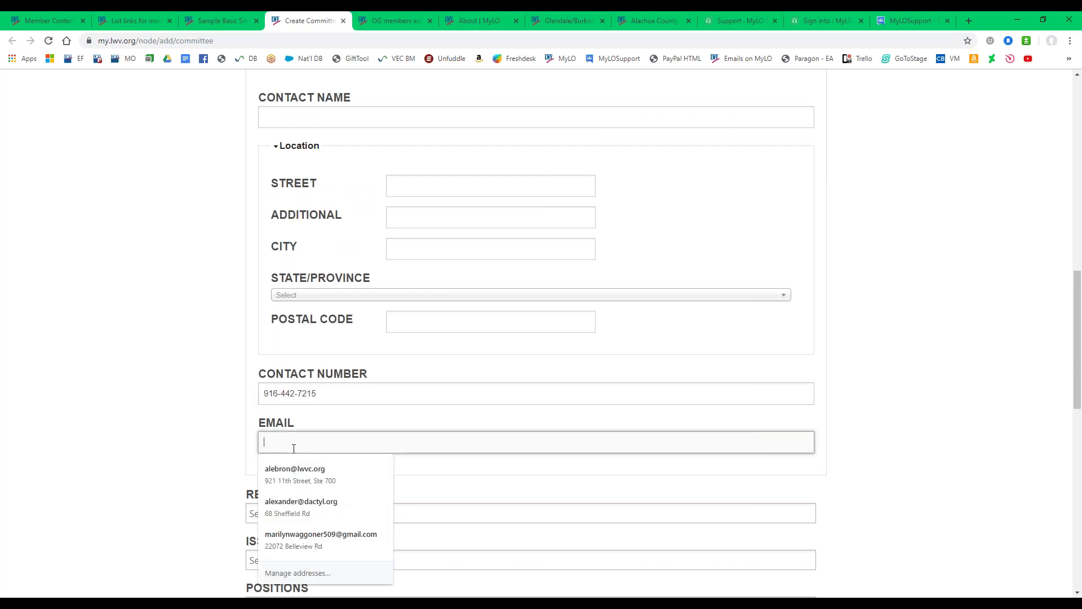
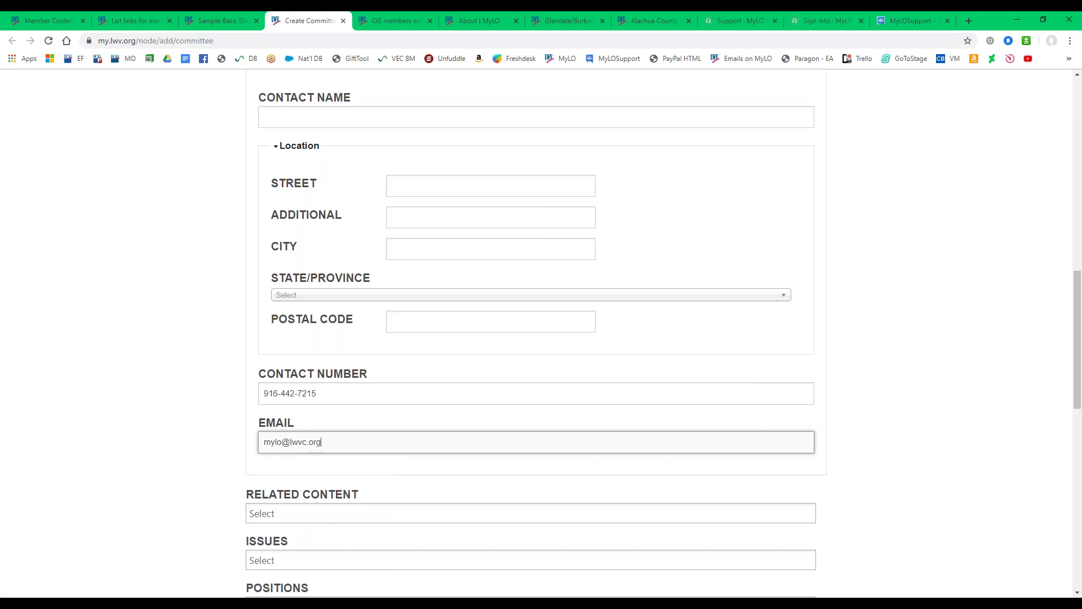
pyautogui.click(131, 417)
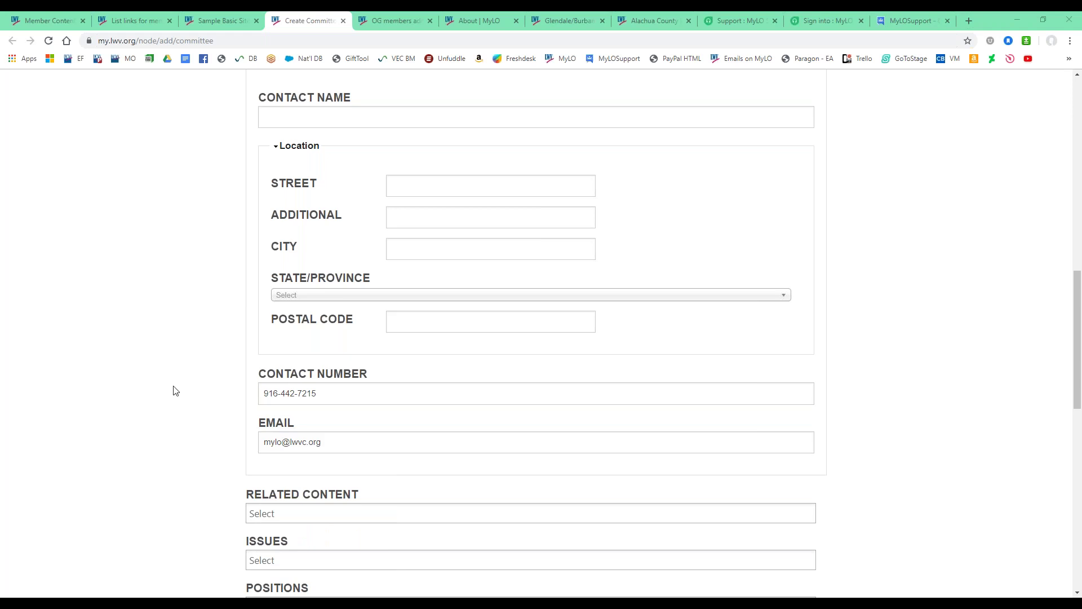
pyautogui.scroll(-3, 180, 389)
# Try New Member Form and Contact Us as related content, then remove both.
pyautogui.click(255, 345)
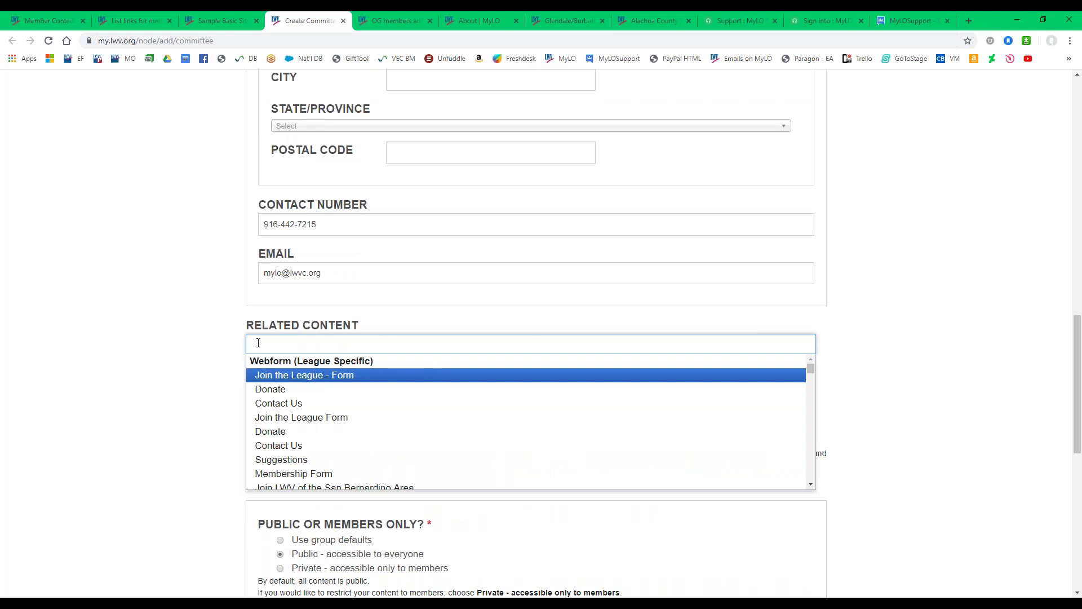
pyautogui.scroll(-3, 276, 388)
pyautogui.scroll(3, 277, 388)
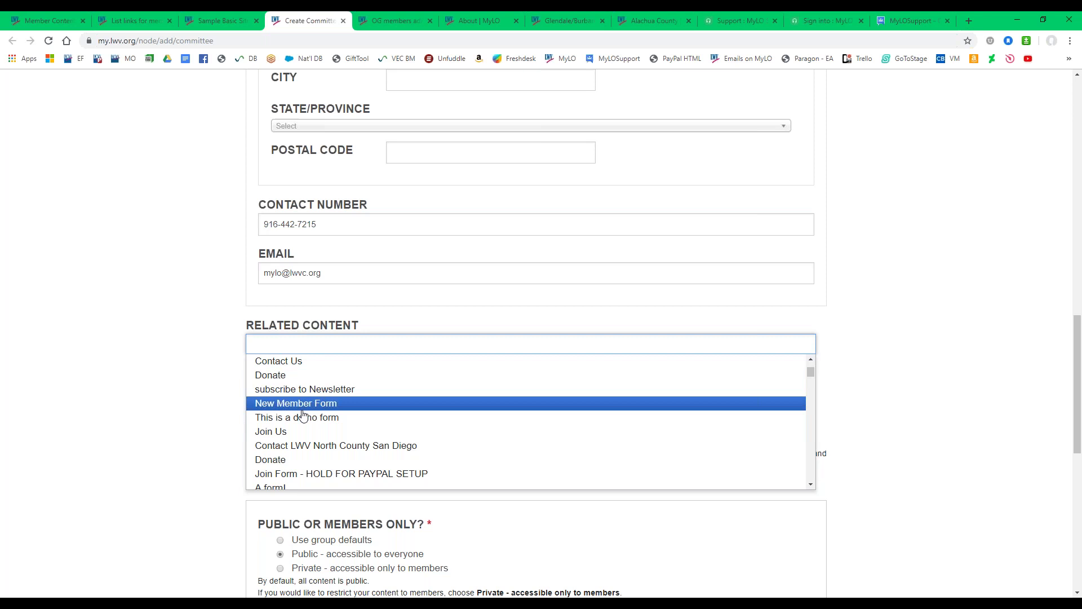
pyautogui.click(327, 404)
pyautogui.click(364, 345)
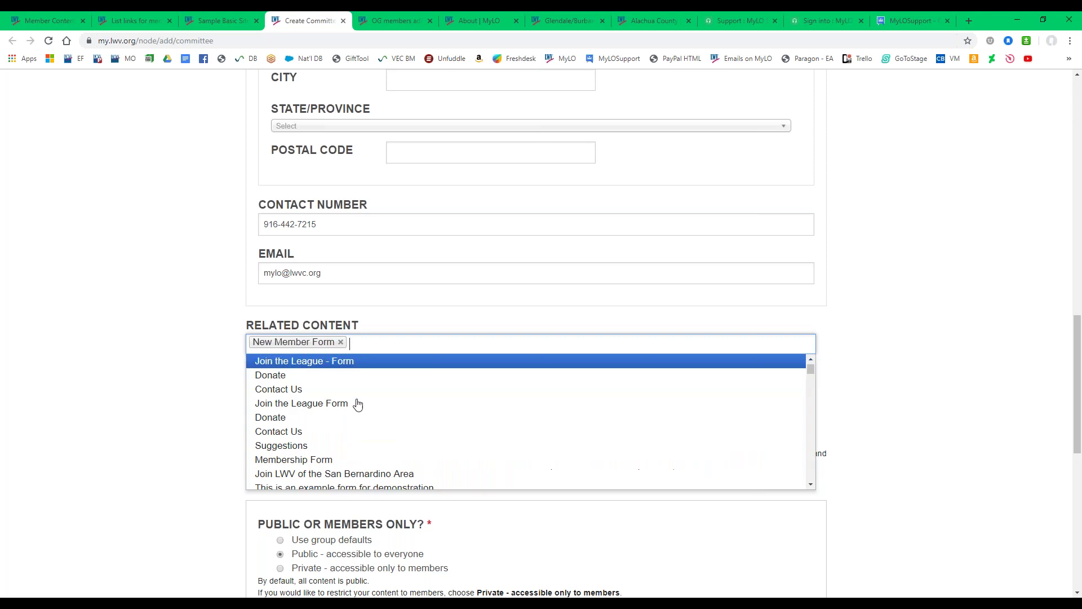
pyautogui.click(310, 432)
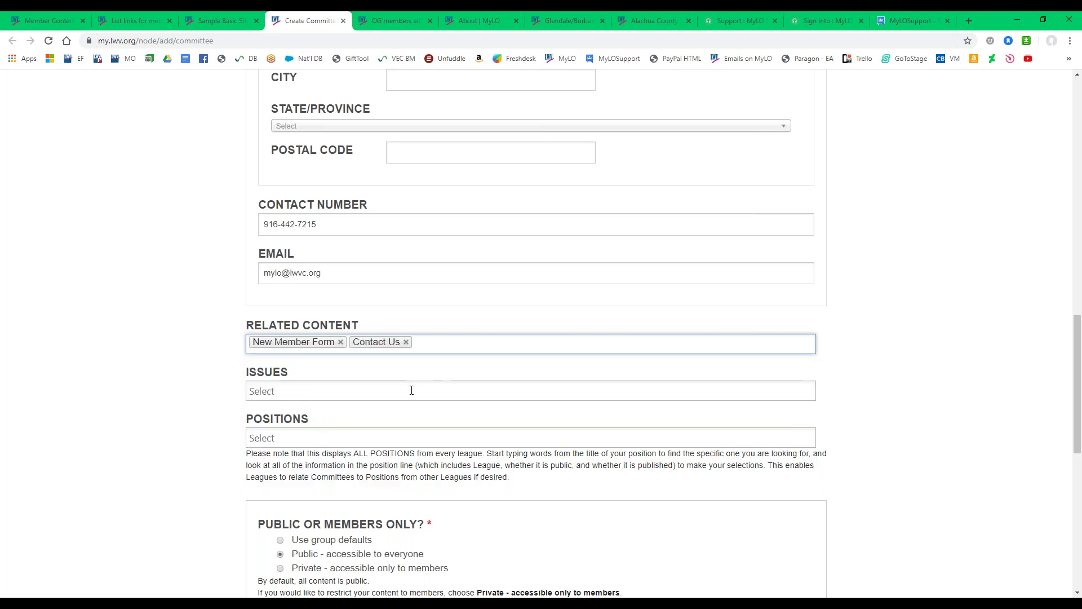
pyautogui.click(405, 342)
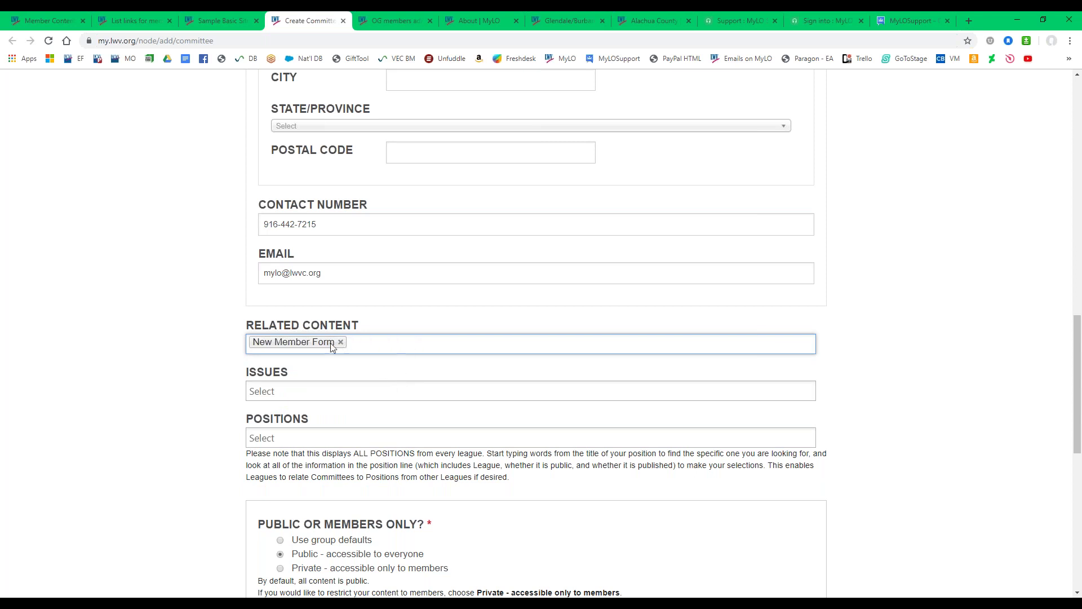
pyautogui.click(340, 342)
# Set the committee's related content to the Contribution Form.
pyautogui.click(281, 343)
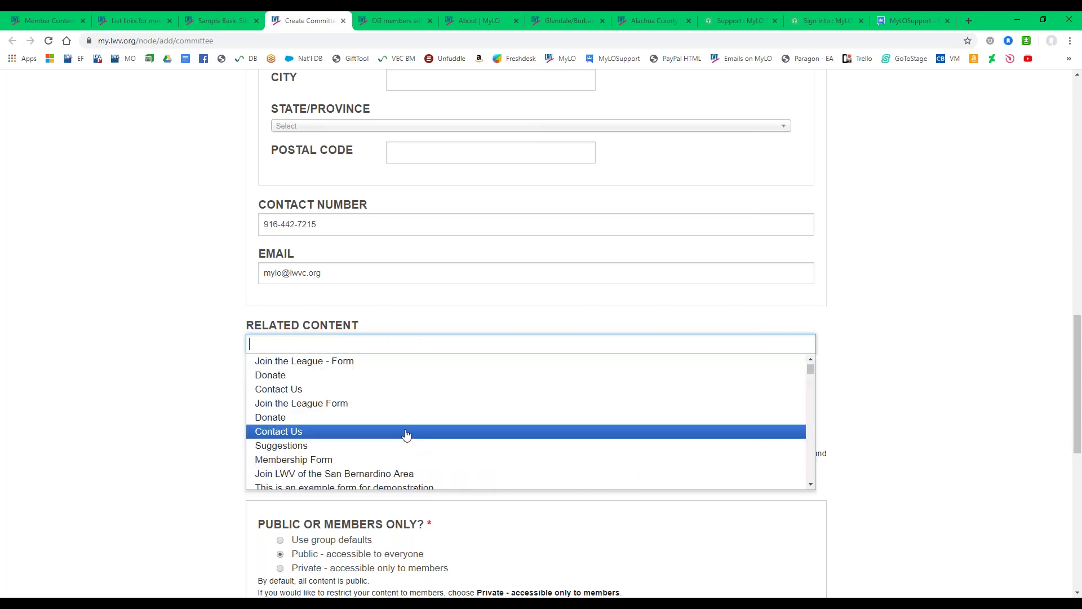
pyautogui.scroll(-2, 389, 420)
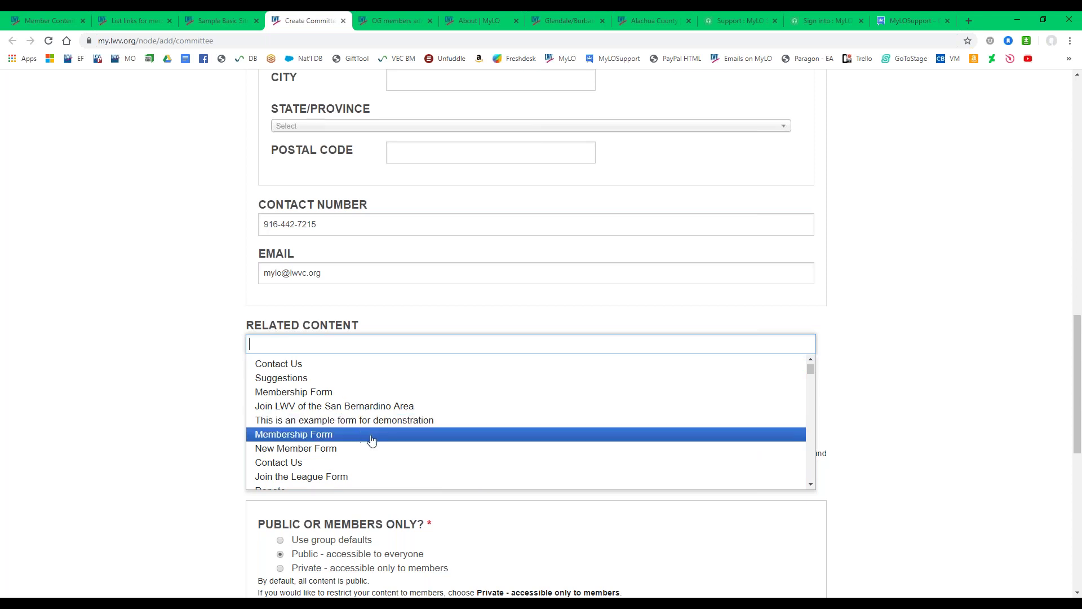
pyautogui.scroll(-3, 360, 435)
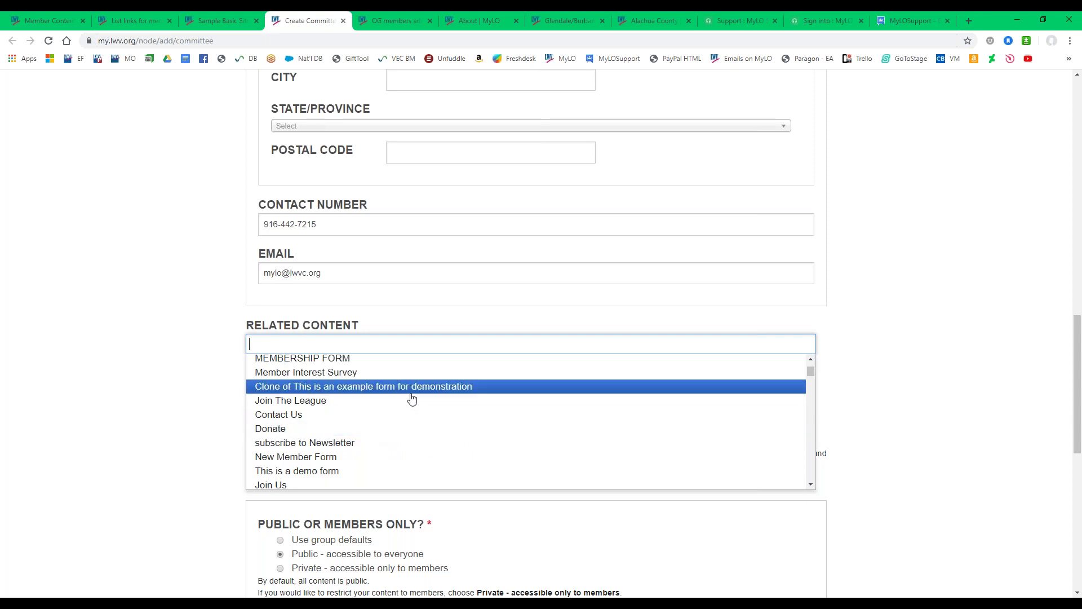
pyautogui.scroll(-3, 412, 399)
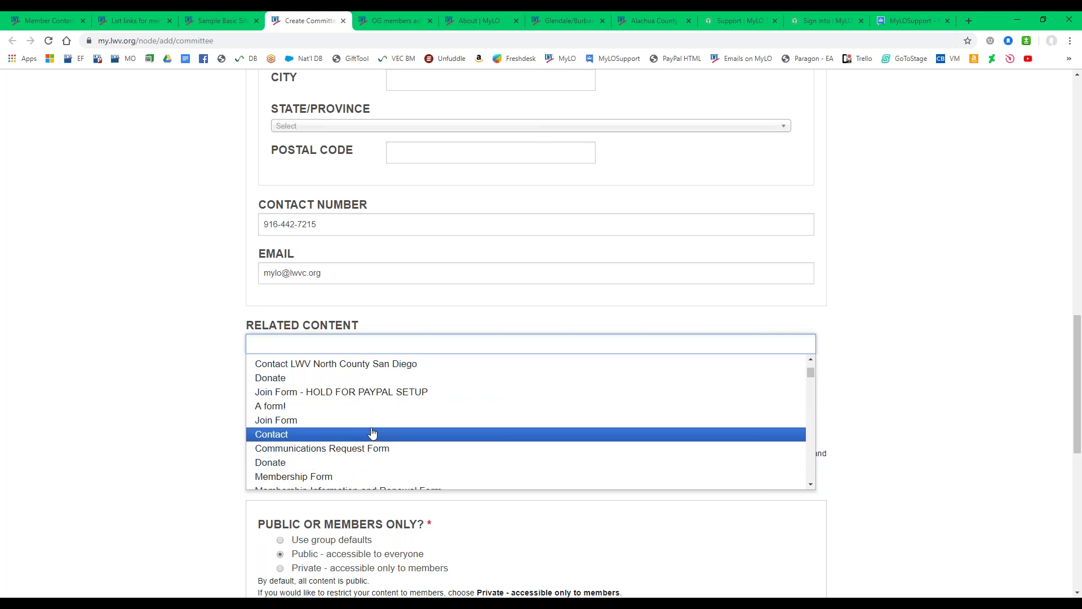
pyautogui.scroll(-3, 372, 432)
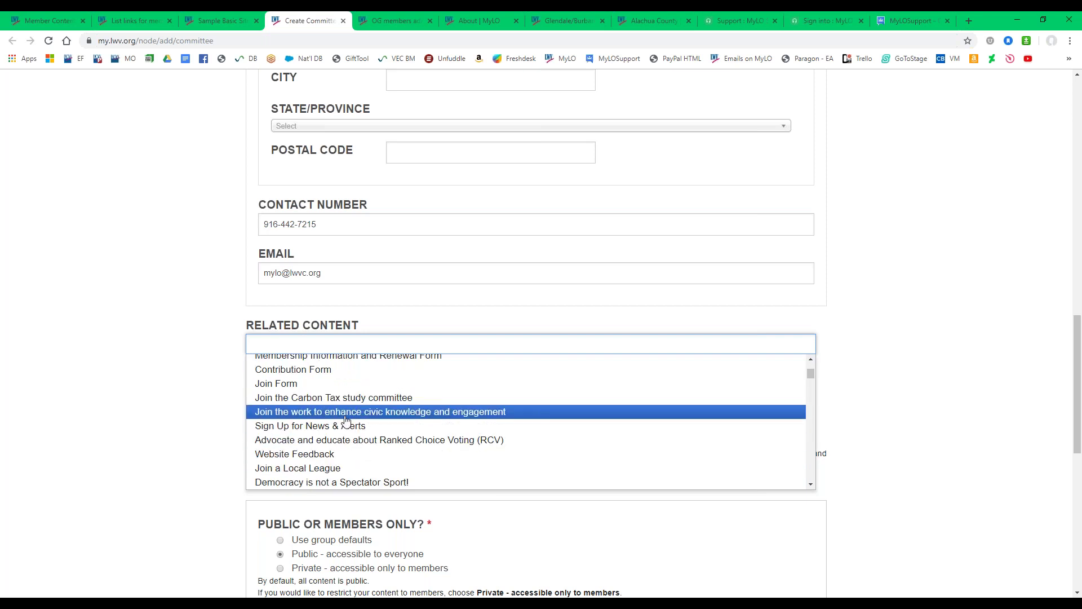
pyautogui.scroll(1, 287, 383)
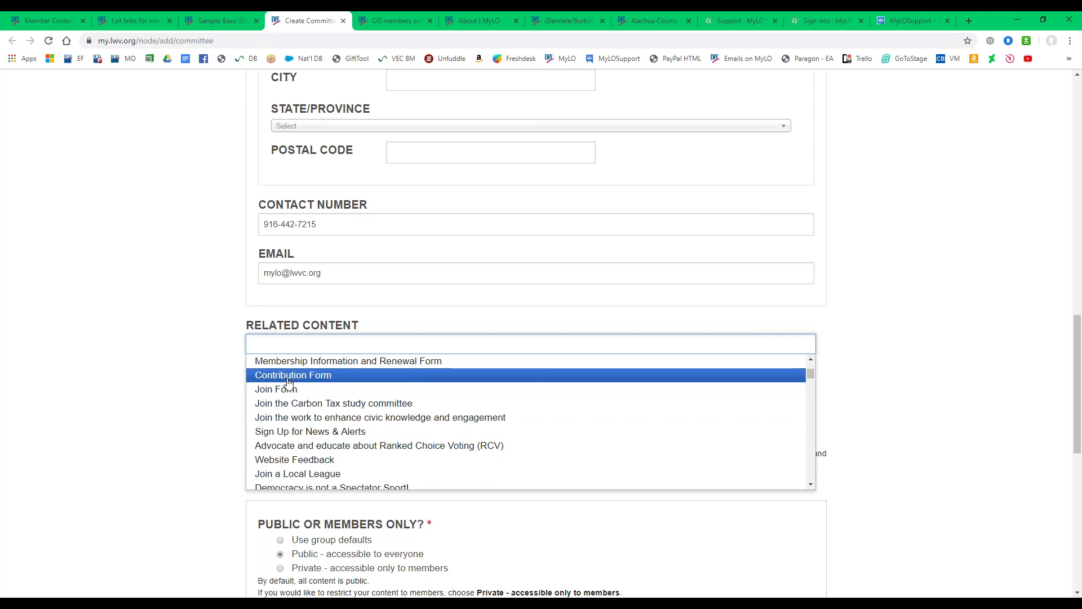
pyautogui.click(286, 380)
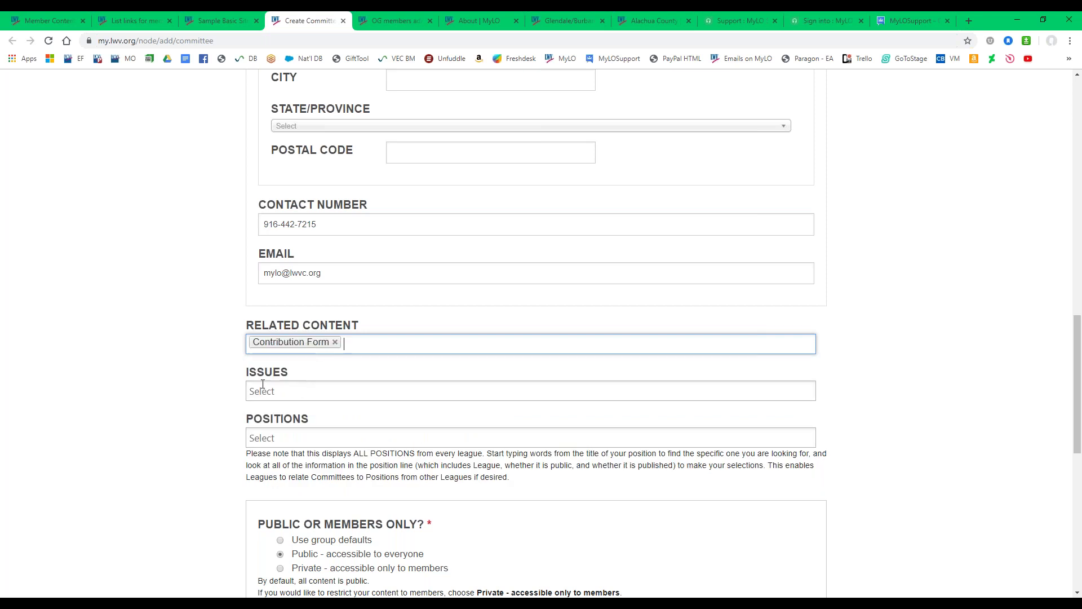
# Tag the committee with the International Relations and -Voting Rights Laws issues.
pyautogui.click(311, 393)
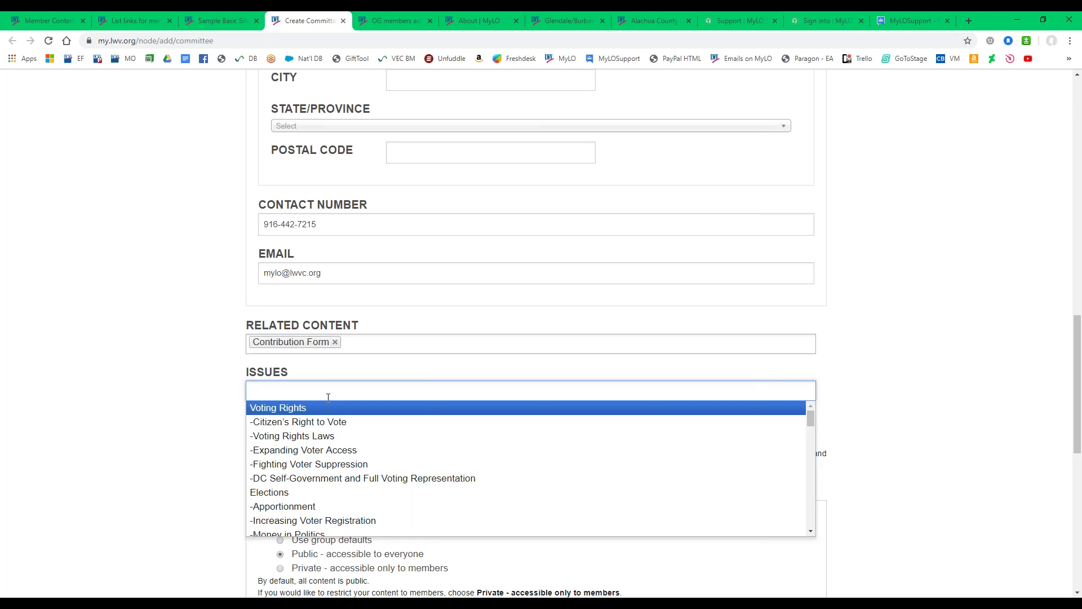
pyautogui.scroll(-3, 333, 427)
pyautogui.scroll(-1, 332, 427)
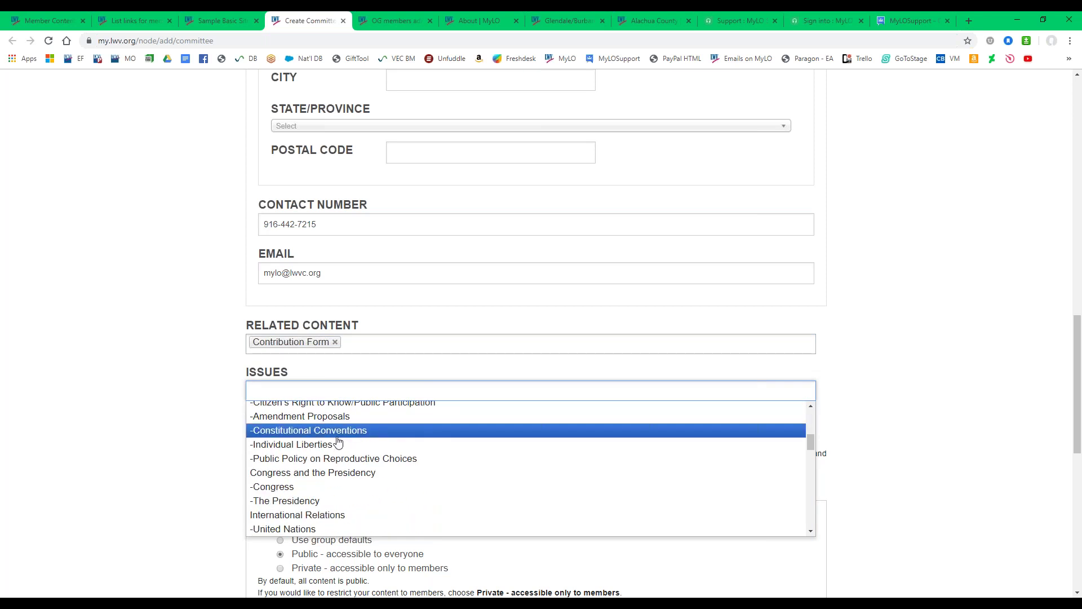
pyautogui.scroll(-5, 362, 448)
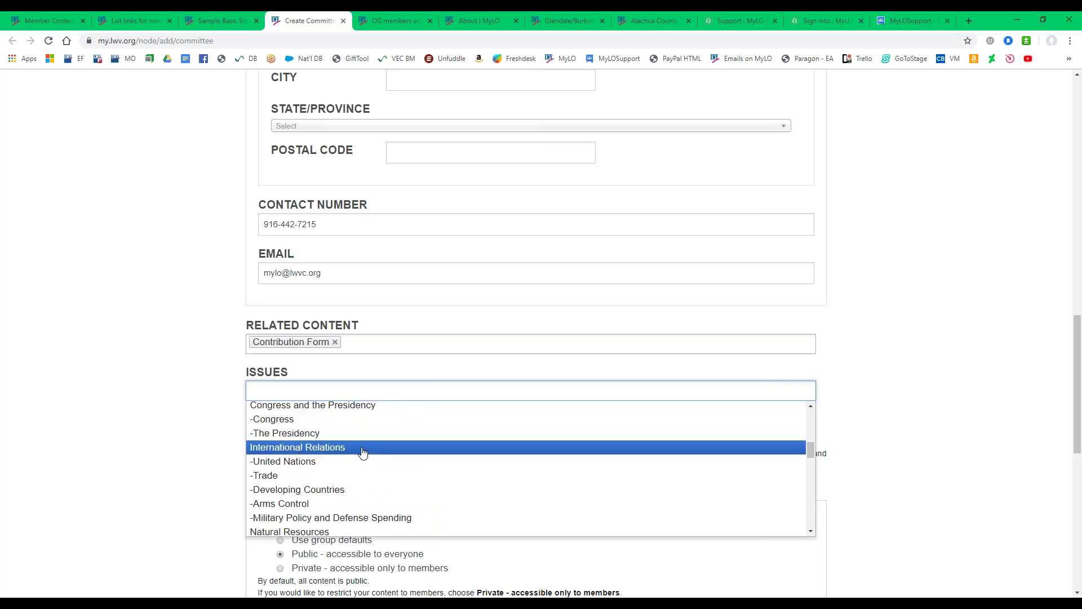
pyautogui.scroll(-5, 363, 453)
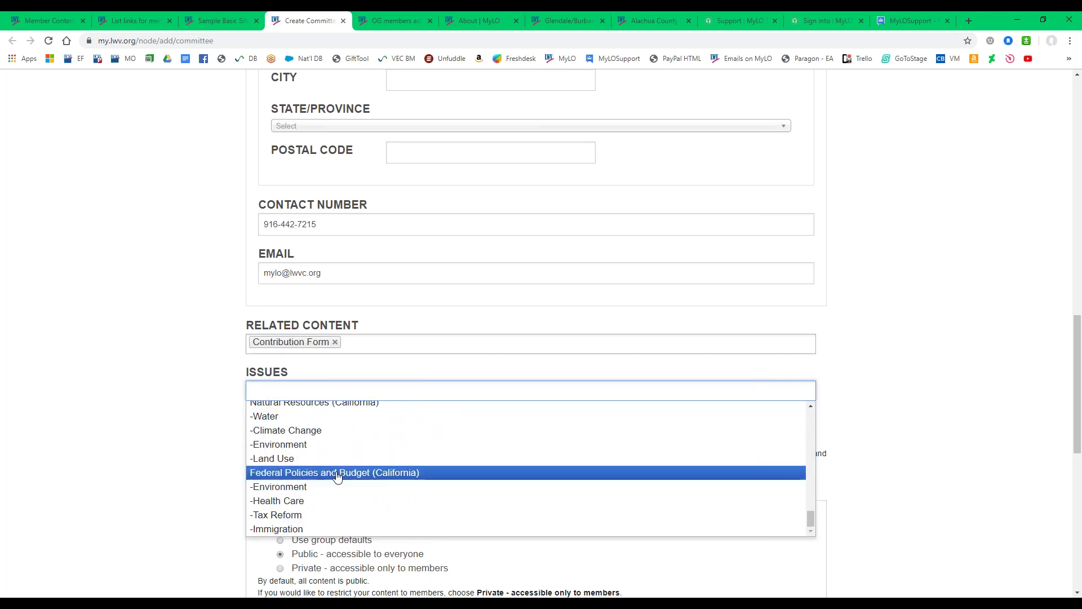
pyautogui.scroll(4, 355, 479)
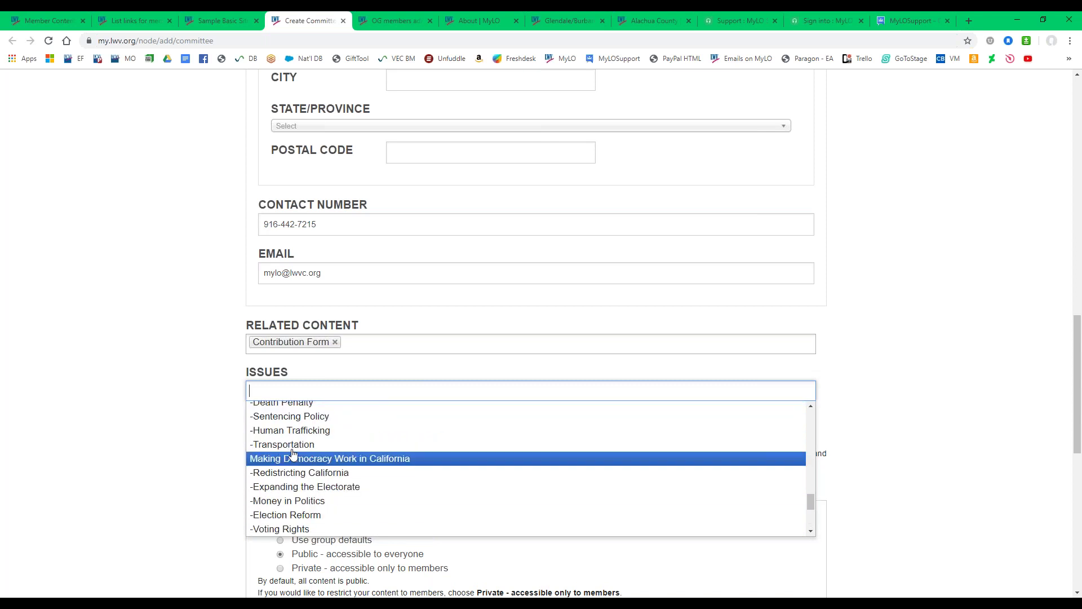
pyautogui.scroll(2, 302, 465)
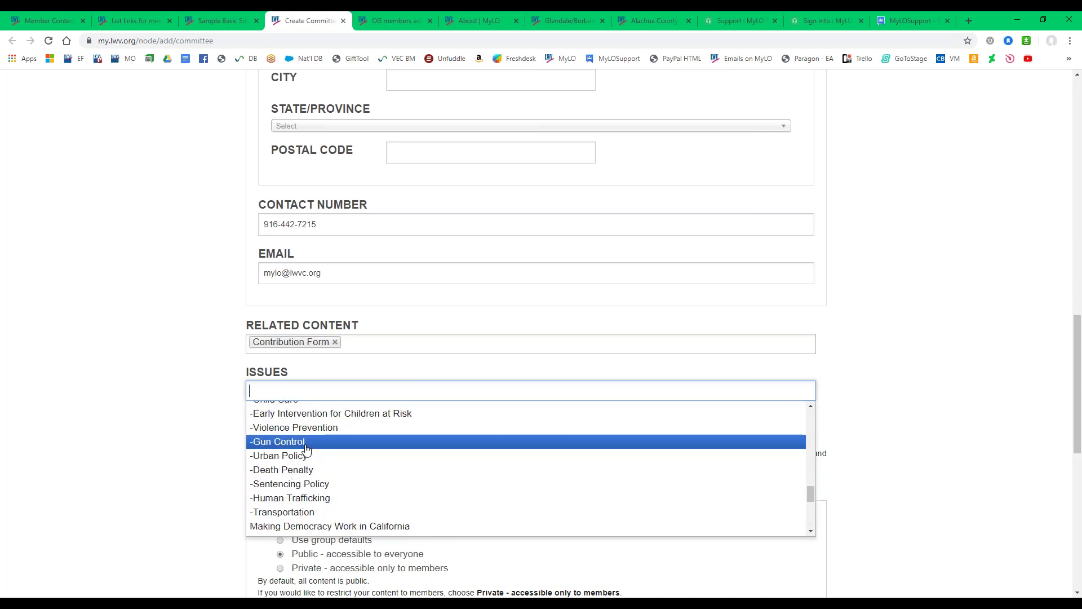
pyautogui.scroll(2, 297, 488)
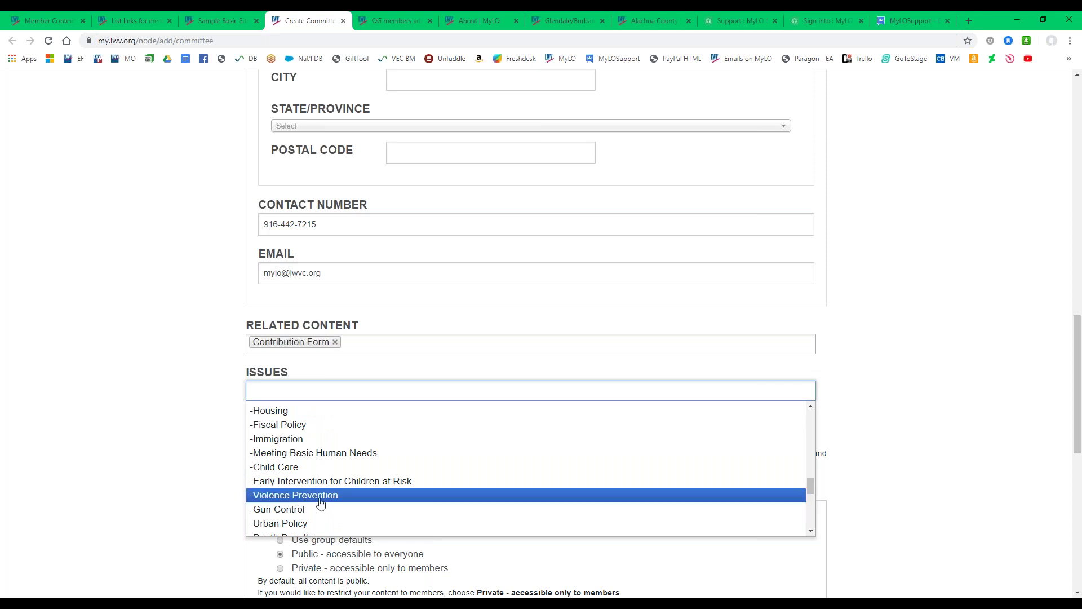
pyautogui.scroll(4, 314, 504)
pyautogui.scroll(4, 314, 503)
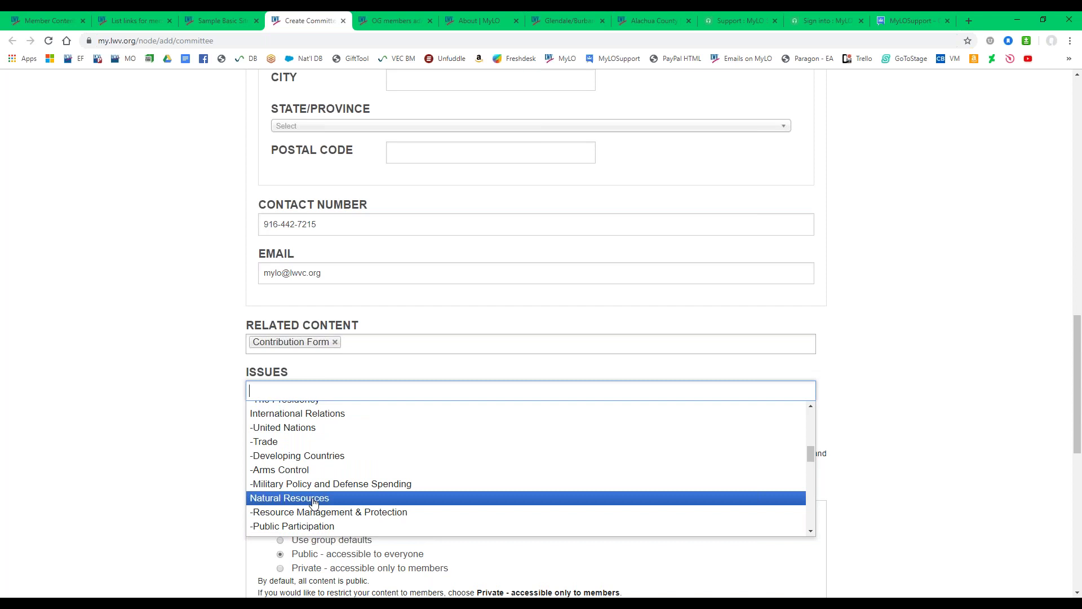
pyautogui.click(333, 420)
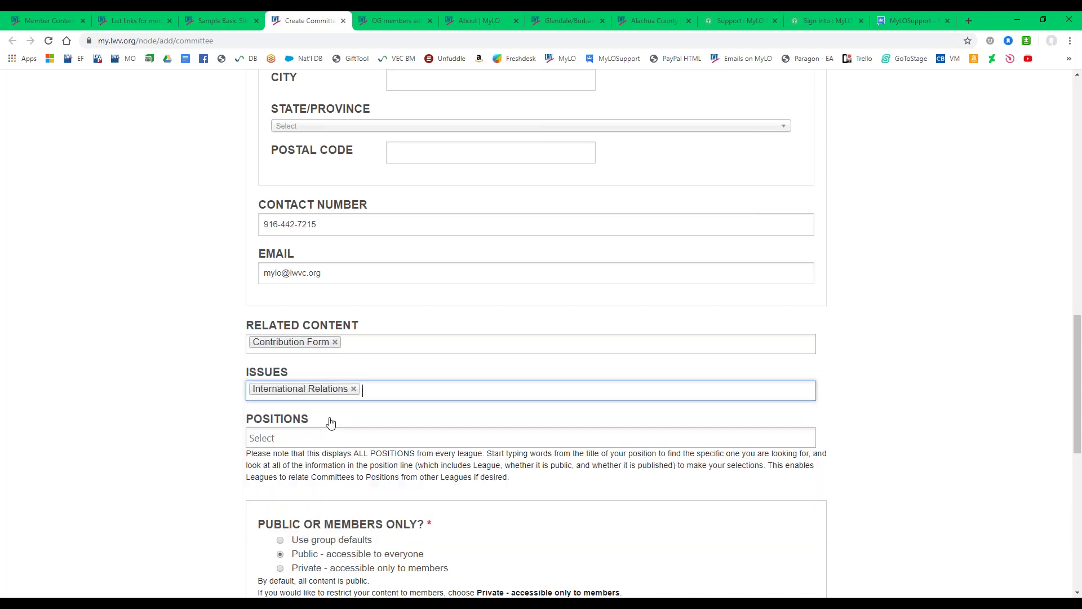
pyautogui.press('Down')
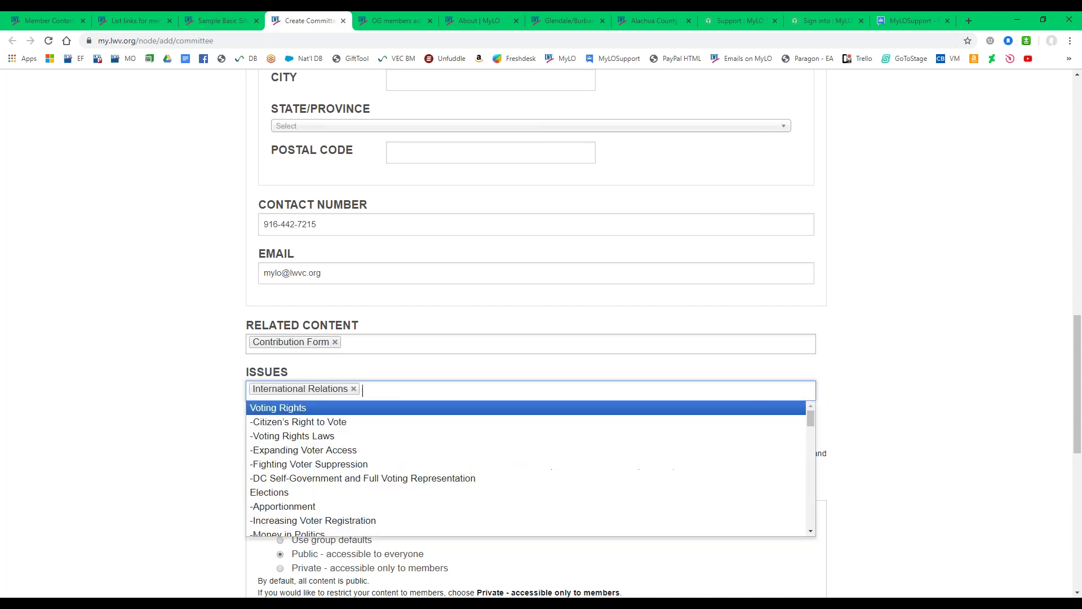
pyautogui.click(269, 437)
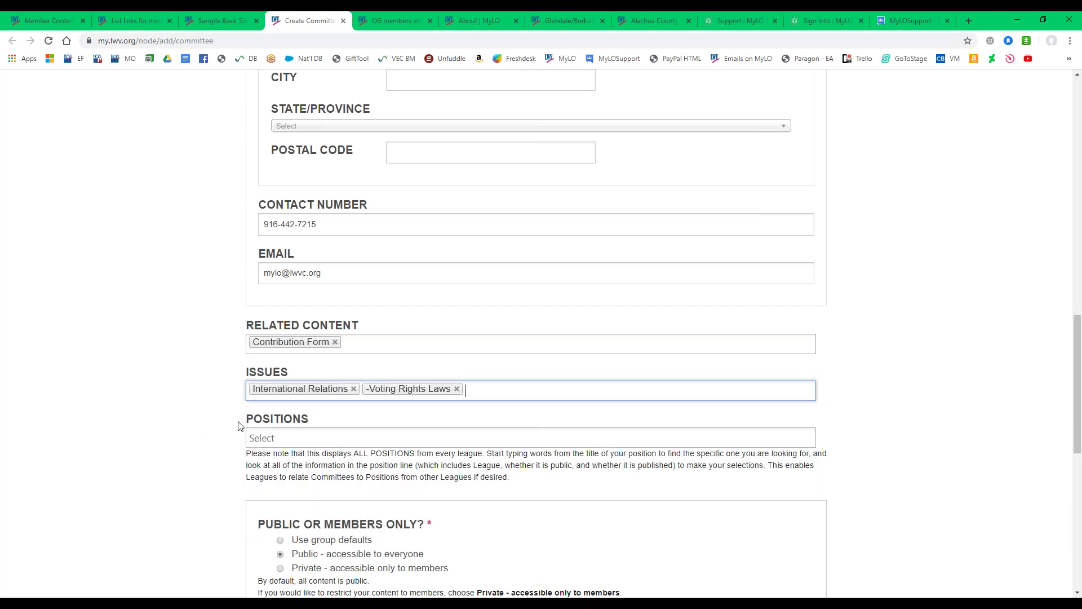
pyautogui.scroll(-1, 241, 425)
pyautogui.click(280, 381)
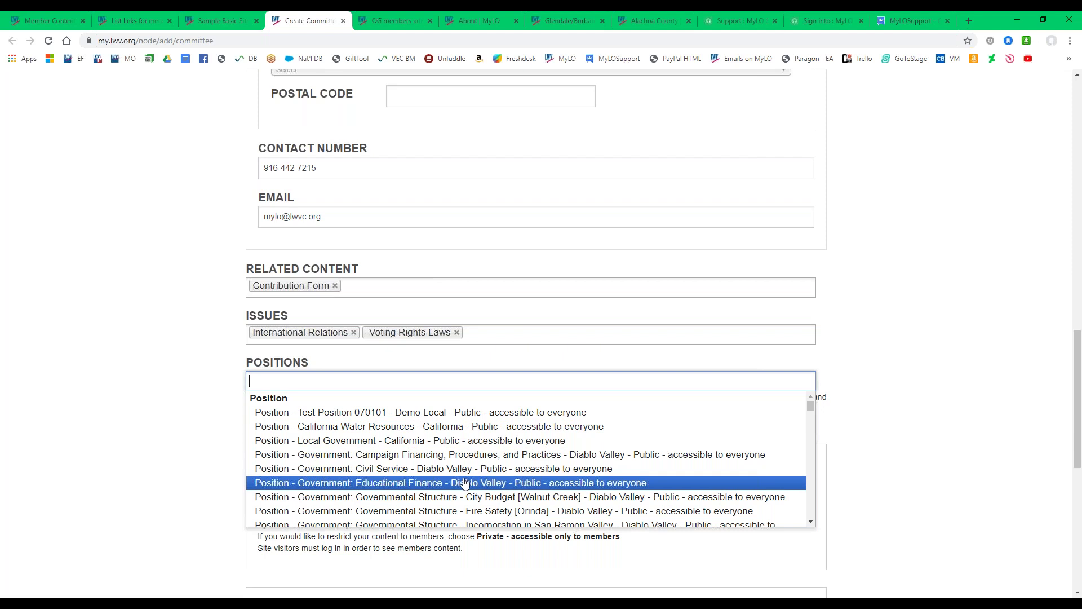
# Choose 'Position - California Water Resources - California - Public - accessible to everyone' in Positions.
pyautogui.scroll(-5, 466, 481)
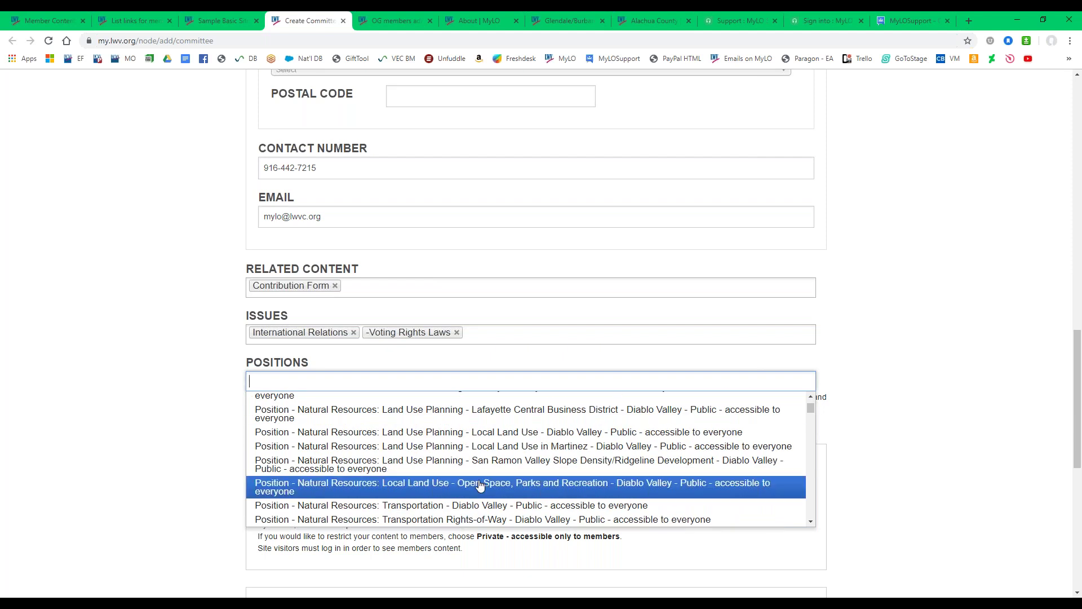
pyautogui.scroll(8, 482, 484)
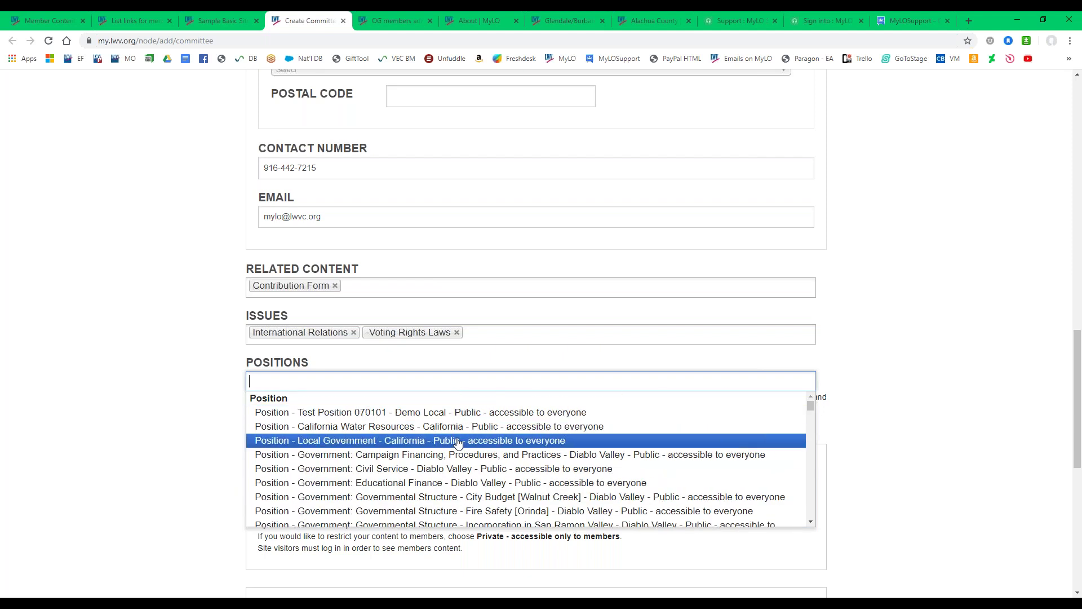
pyautogui.click(461, 427)
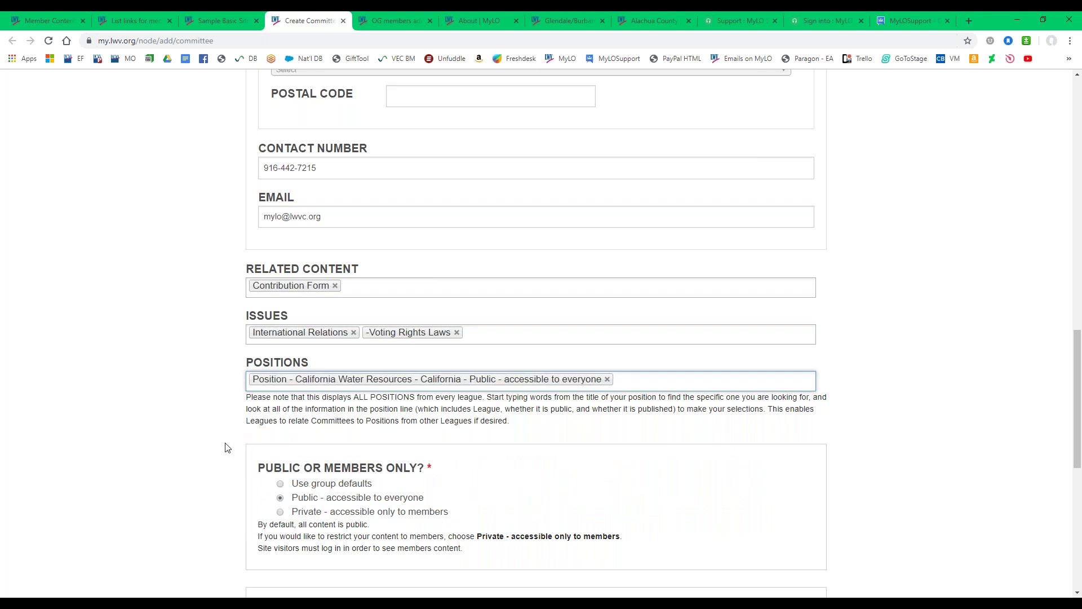
pyautogui.scroll(-1, 211, 399)
pyautogui.scroll(-3, 210, 399)
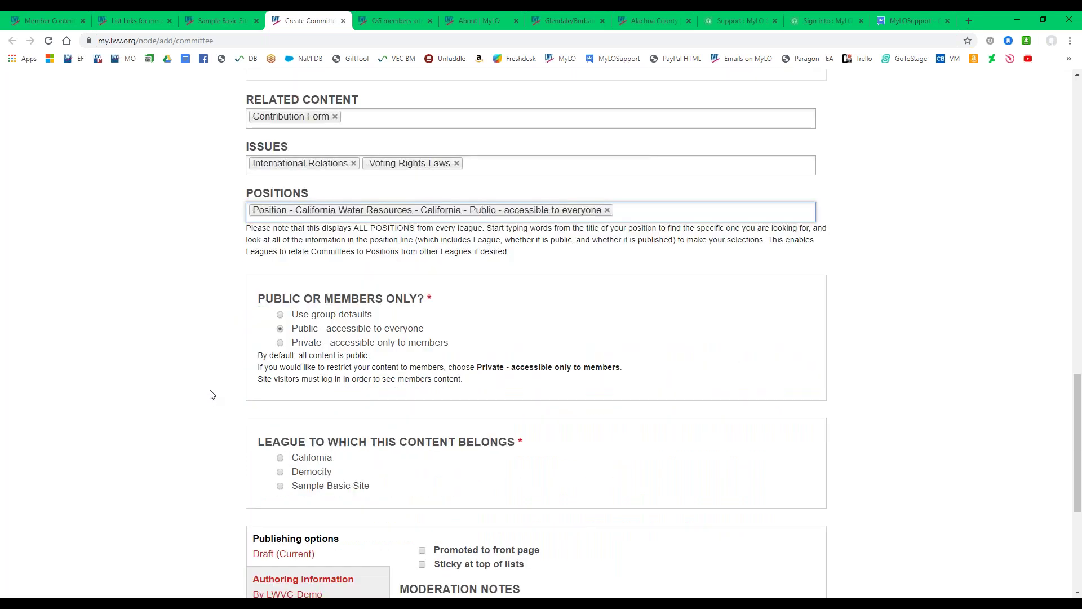
# Keep the committee public and assign it to the Sample Basic Site league.
pyautogui.click(281, 331)
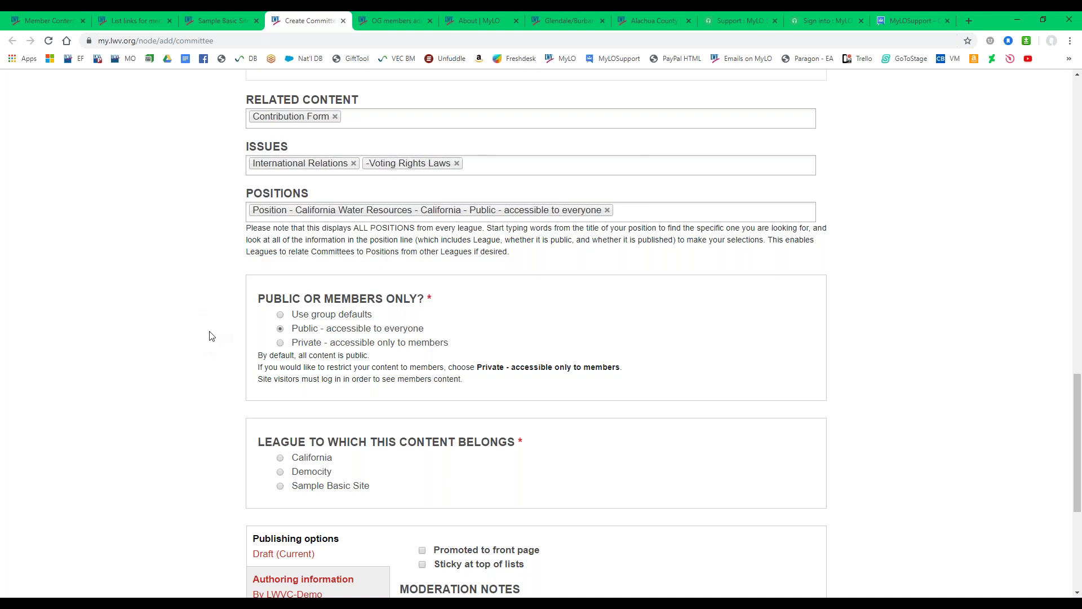
pyautogui.scroll(-2, 211, 336)
pyautogui.moveTo(257, 333); pyautogui.dragTo(617, 332)
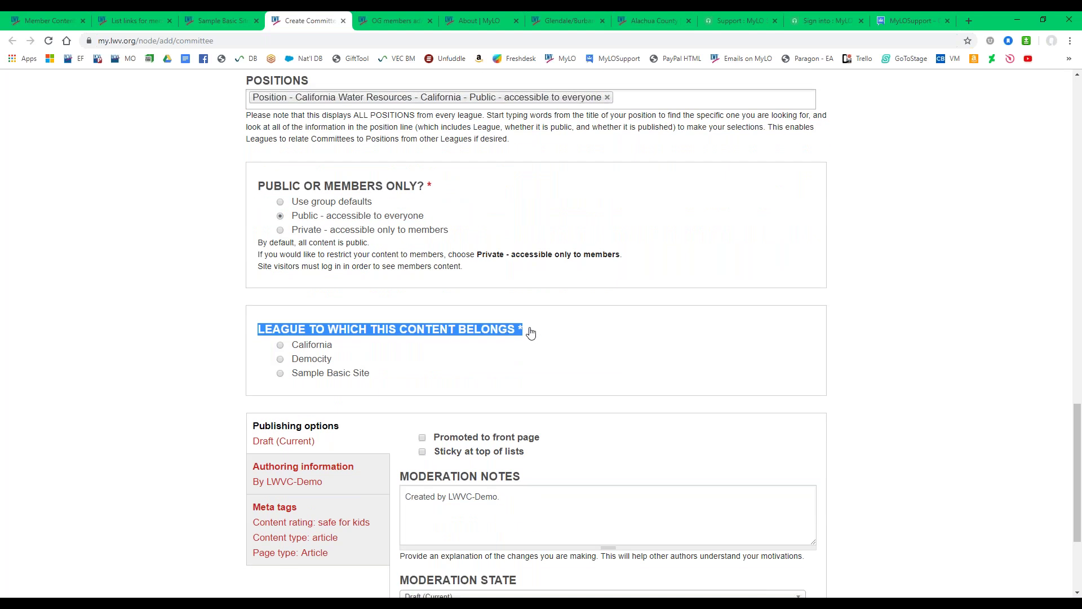
pyautogui.click(531, 333)
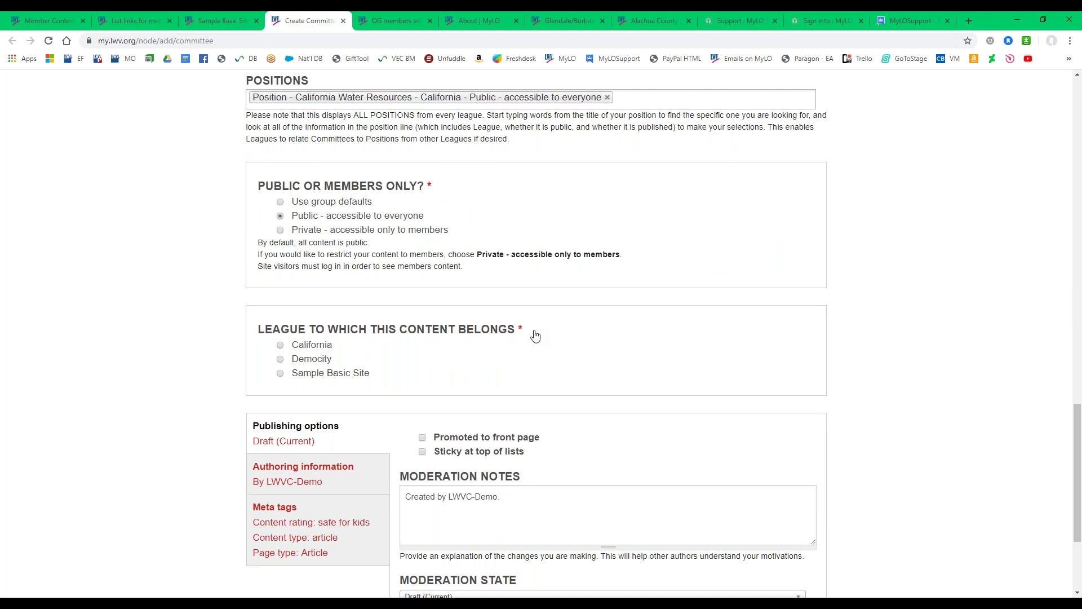
pyautogui.click(280, 374)
# Mark the committee Promoted to front page and Sticky at top of lists, then view the Sample Basic Site homepage.
pyautogui.scroll(-2, 208, 439)
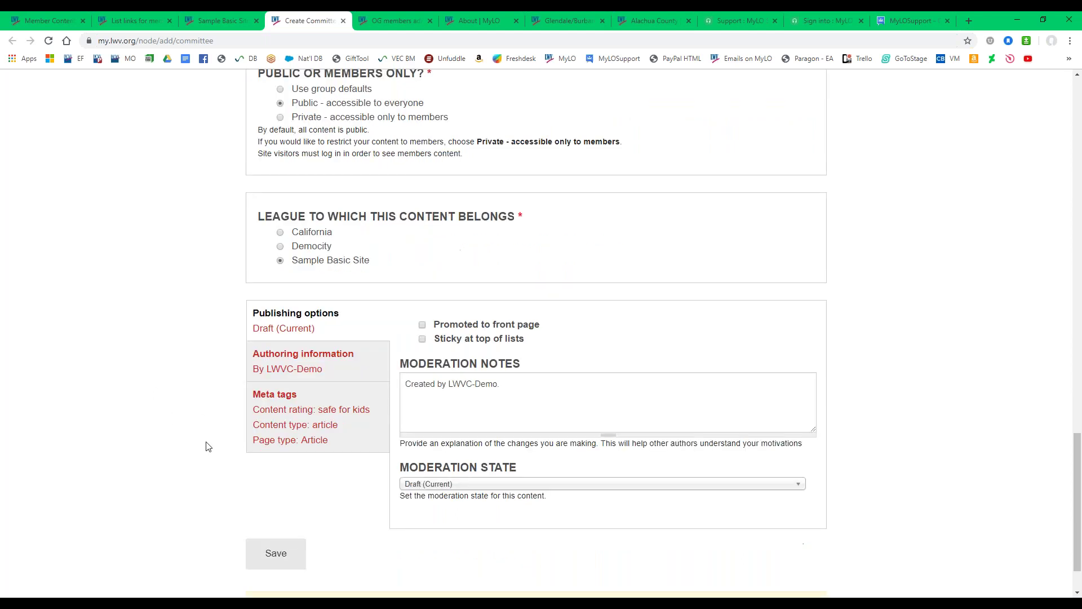
pyautogui.click(422, 326)
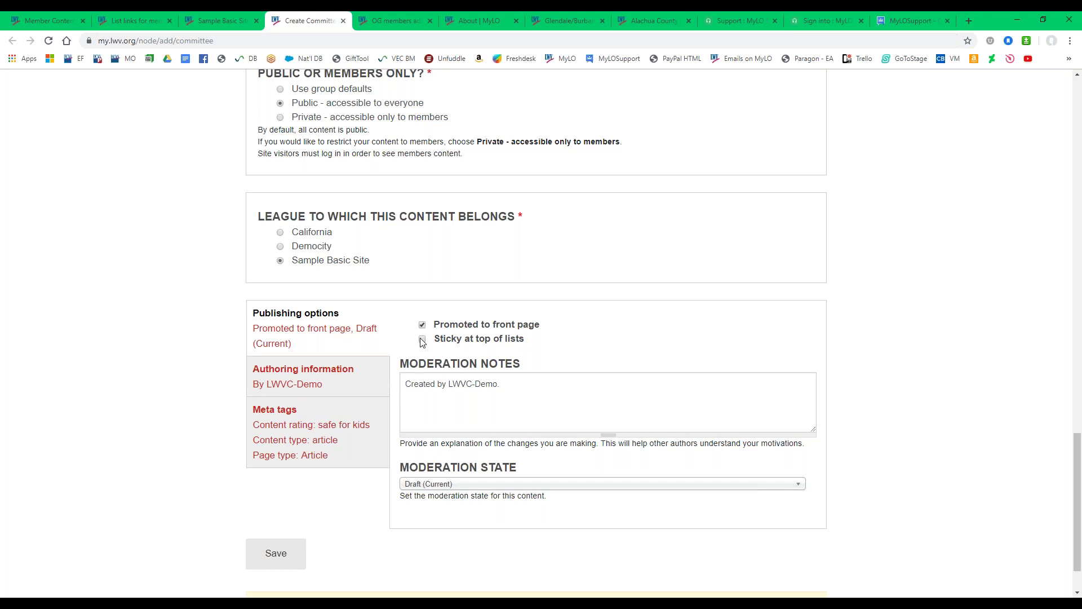
pyautogui.click(422, 340)
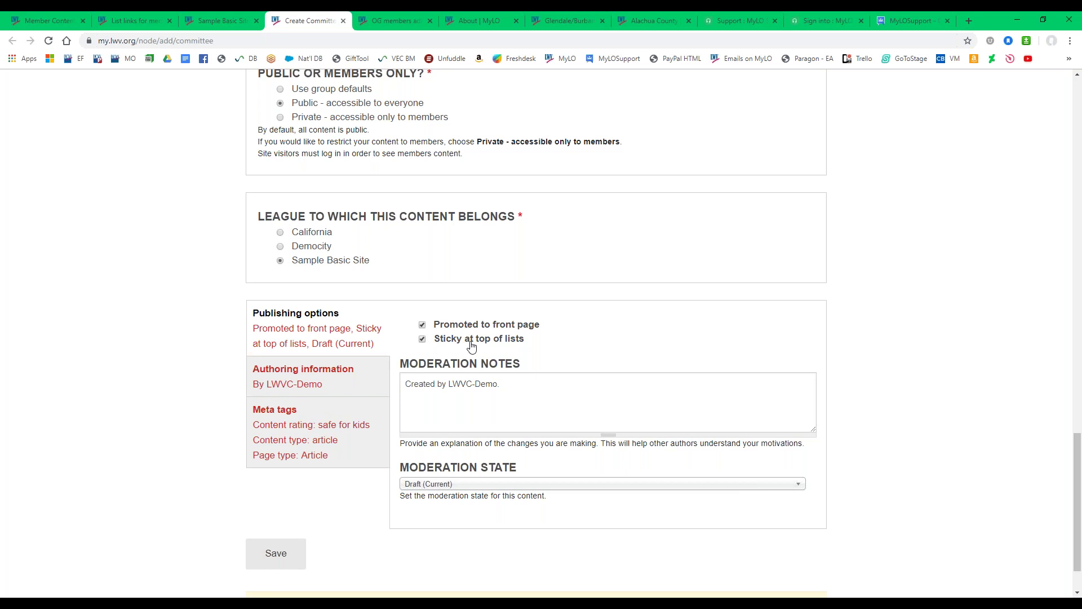
pyautogui.click(218, 19)
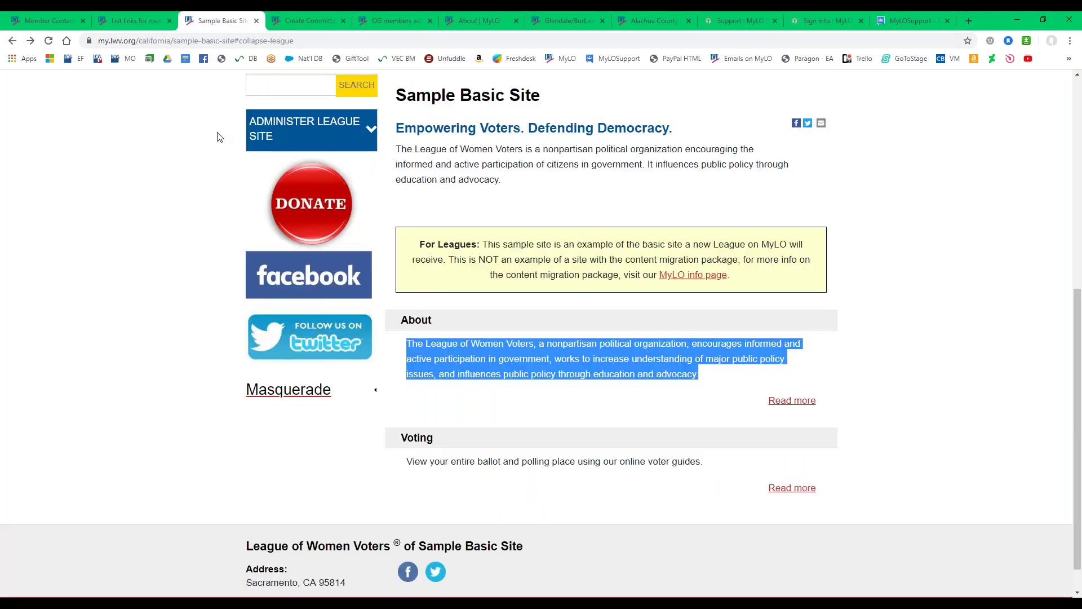
# Look over the homepage's About section, then return to the committee creation form.
pyautogui.click(415, 418)
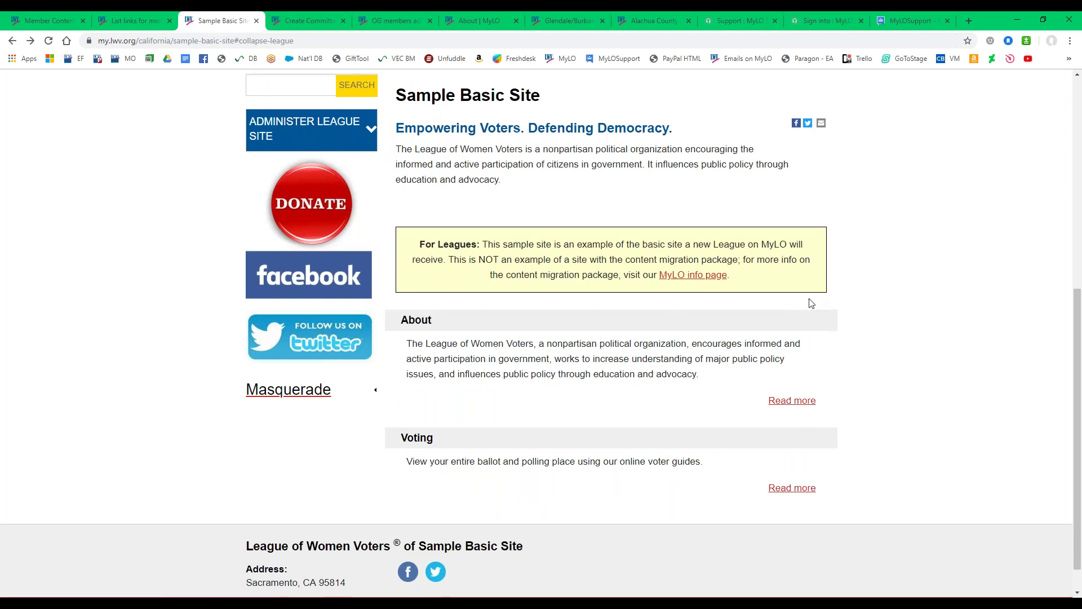
pyautogui.click(294, 21)
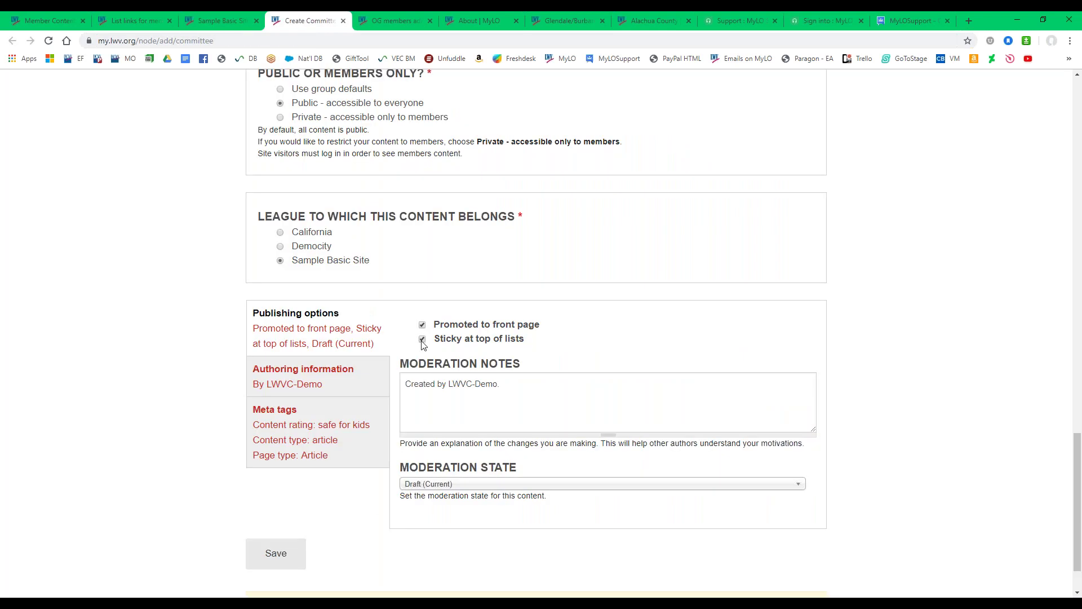
# Check the committee's publishing options and save the new Sample Committee.
pyautogui.click(270, 353)
pyautogui.click(283, 558)
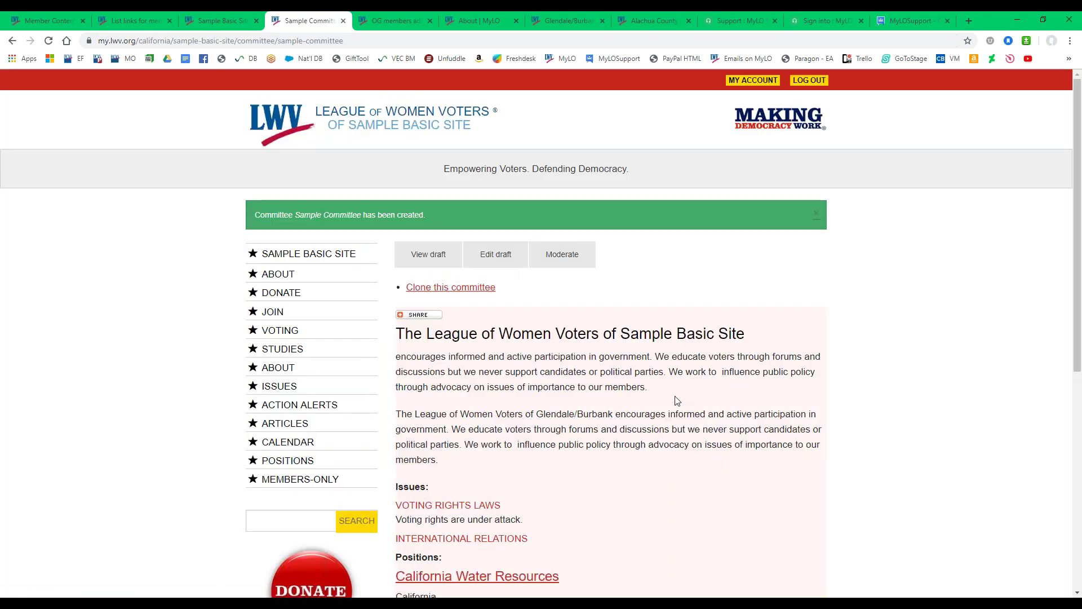
# Read through the committee's heading, intro paragraphs and issue lines, then open the Voting Rights Laws issue page.
pyautogui.scroll(-2, 699, 389)
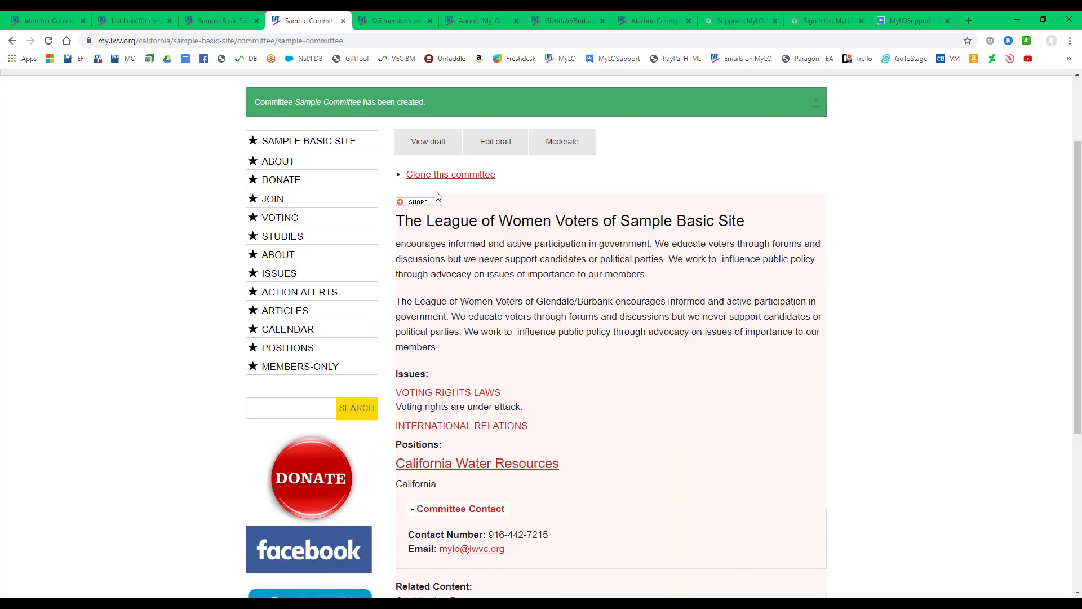
pyautogui.moveTo(358, 196); pyautogui.dragTo(551, 204)
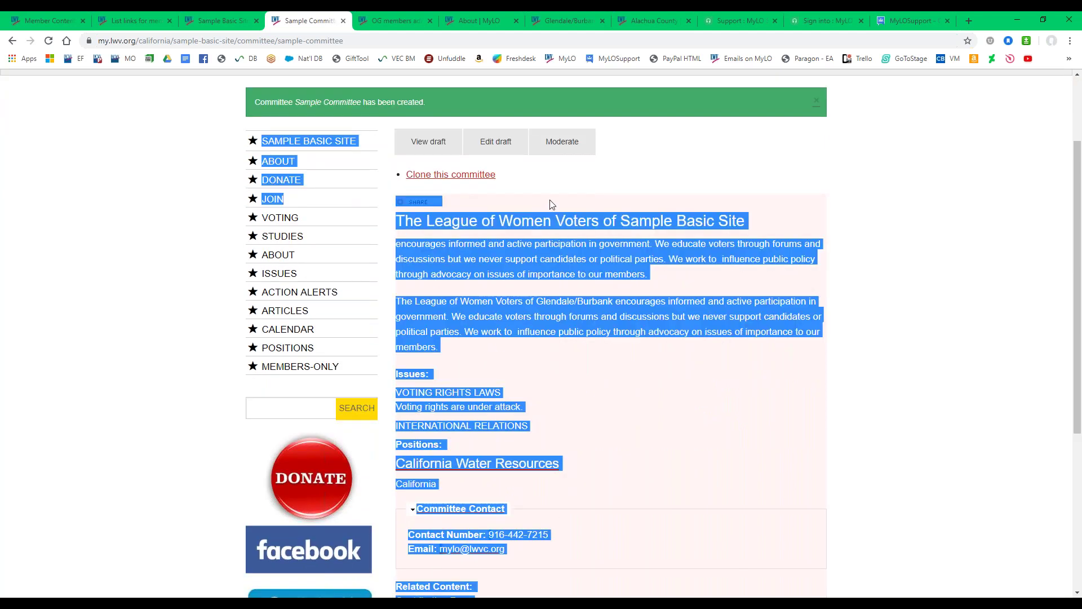
pyautogui.click(451, 279)
pyautogui.moveTo(397, 220); pyautogui.dragTo(464, 347)
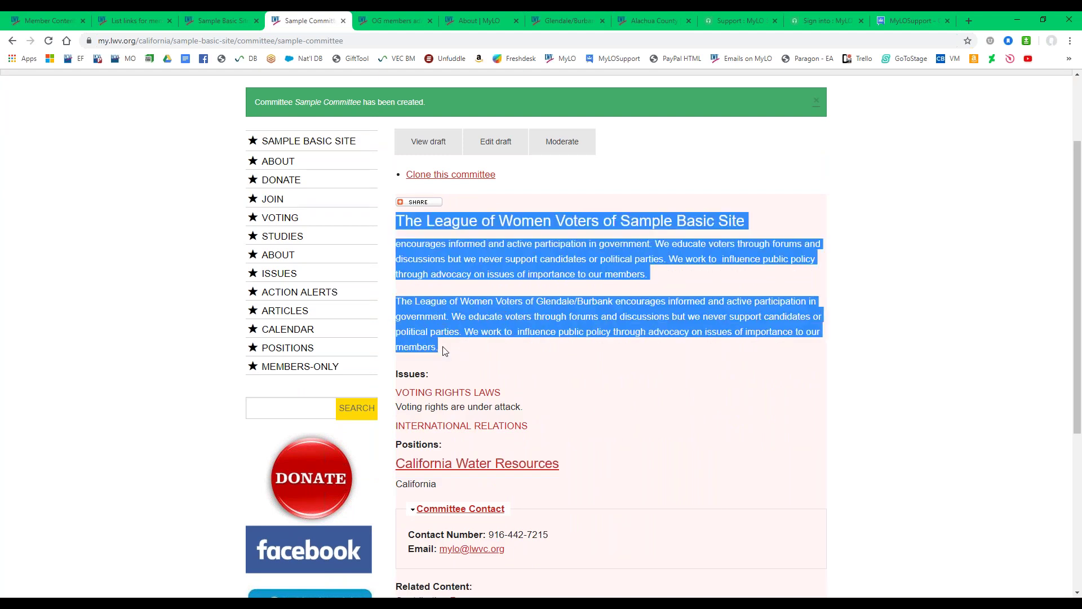
pyautogui.click(491, 353)
pyautogui.scroll(-1, 490, 353)
pyautogui.moveTo(488, 337); pyautogui.dragTo(387, 341)
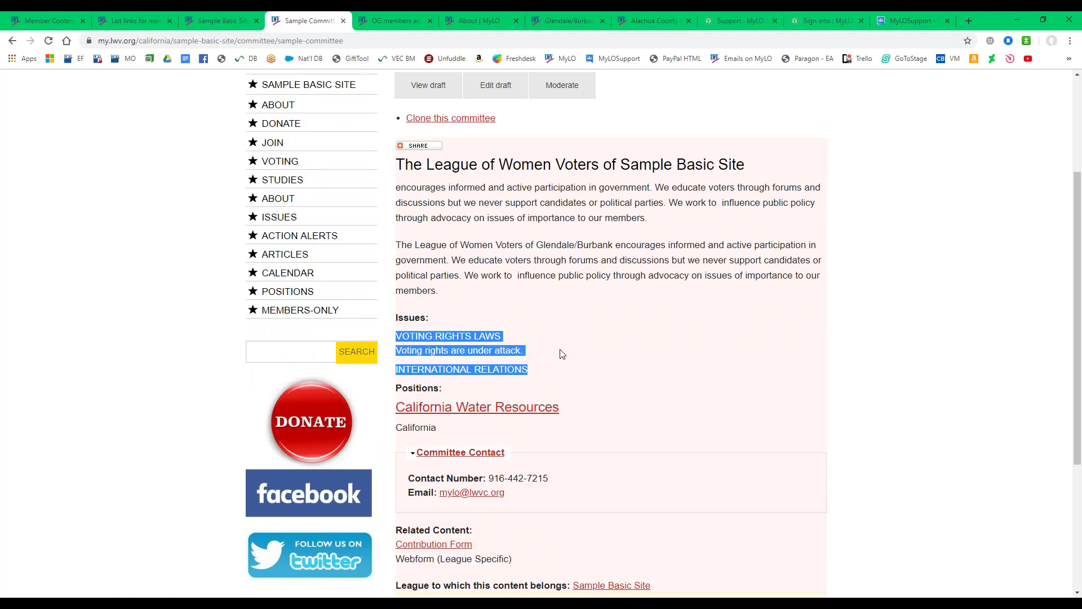
pyautogui.click(532, 348)
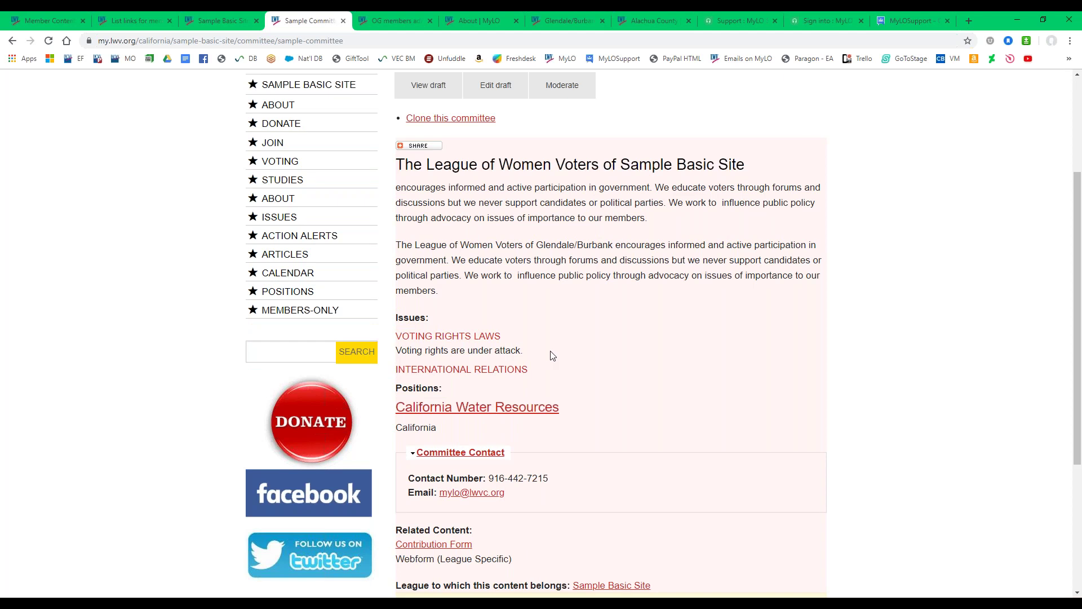
pyautogui.scroll(-1, 567, 355)
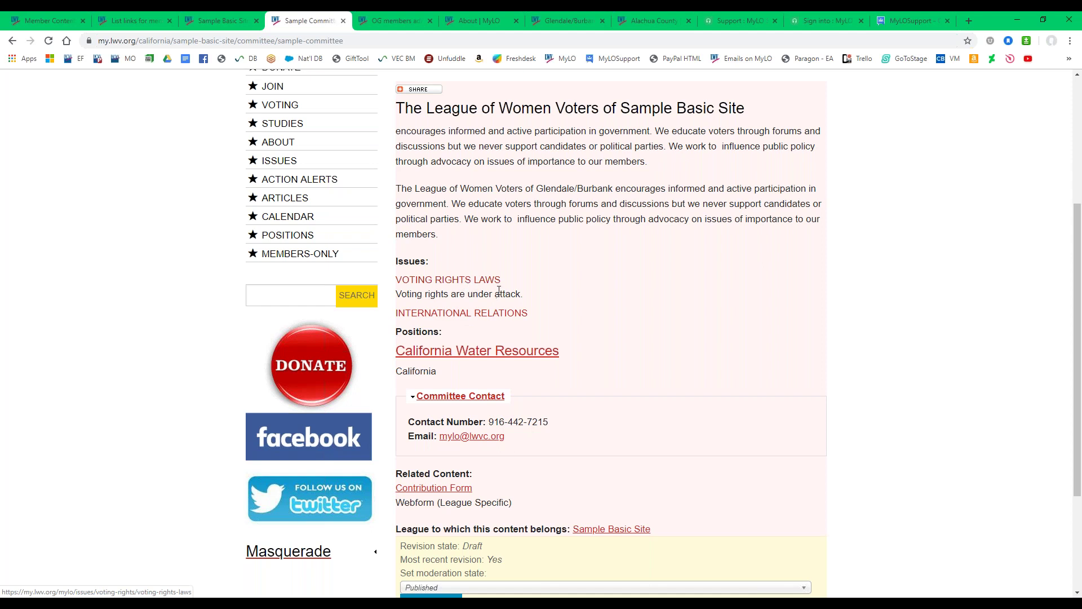
pyautogui.click(468, 285)
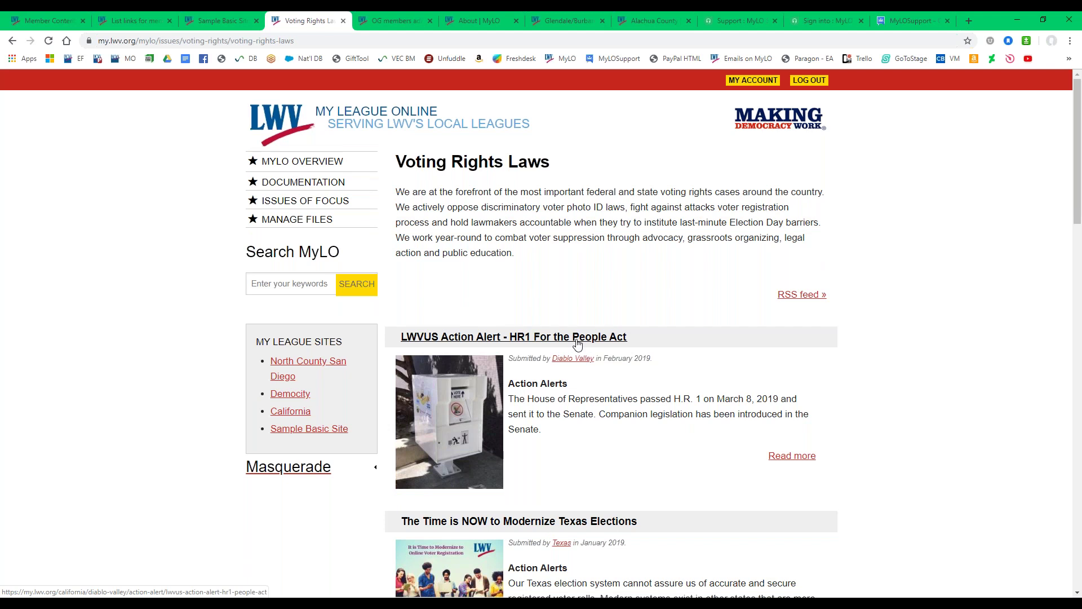
pyautogui.scroll(-4, 595, 344)
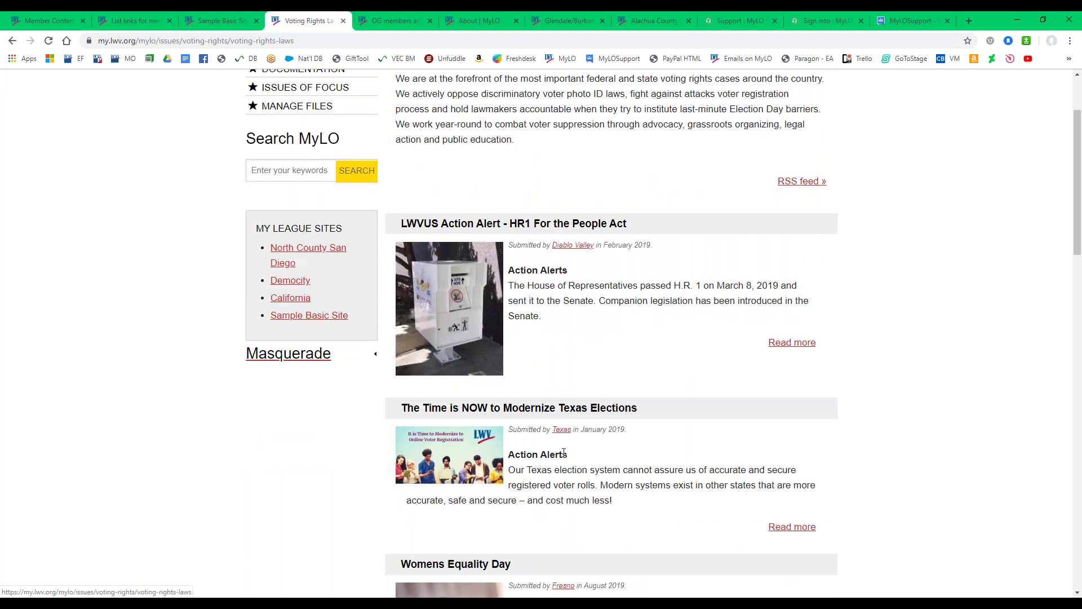
pyautogui.click(12, 42)
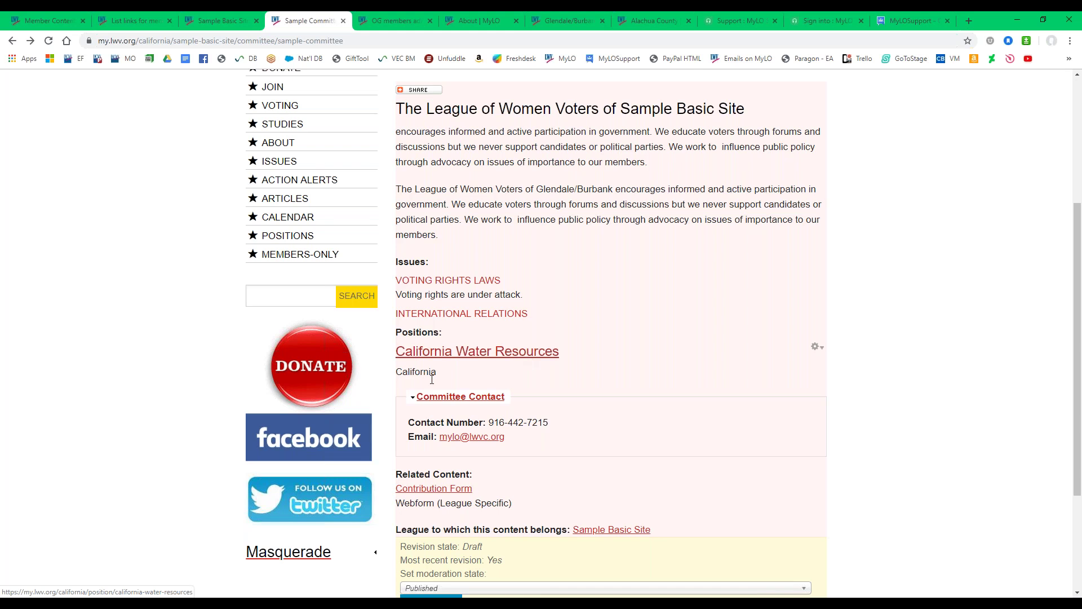
# Review the committee's contact number line and Related Content links.
pyautogui.scroll(-1, 452, 402)
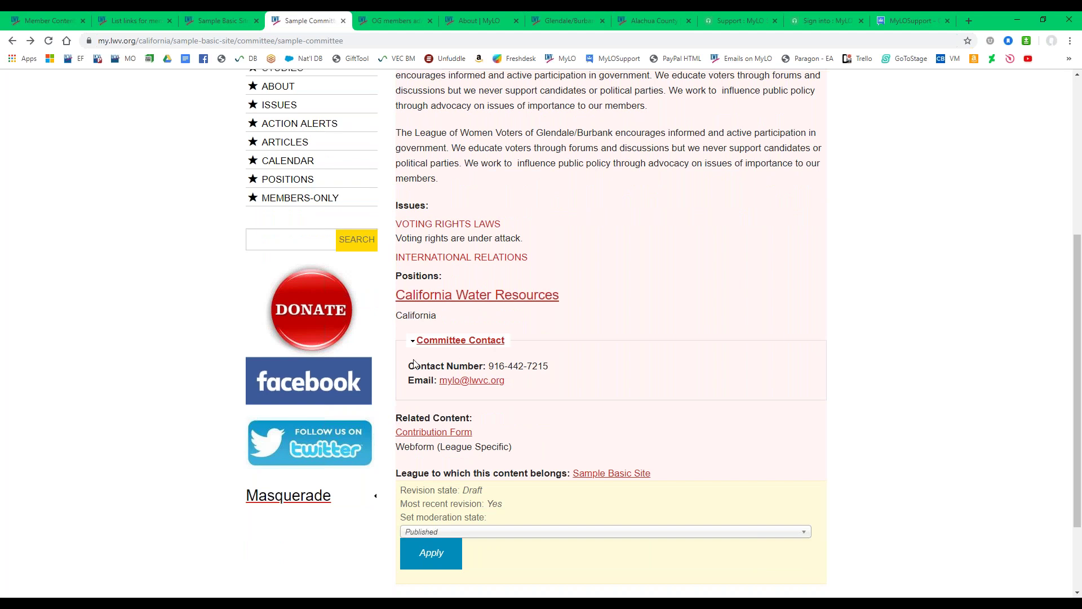
pyautogui.moveTo(414, 366); pyautogui.dragTo(538, 365)
pyautogui.moveTo(410, 366); pyautogui.dragTo(539, 366)
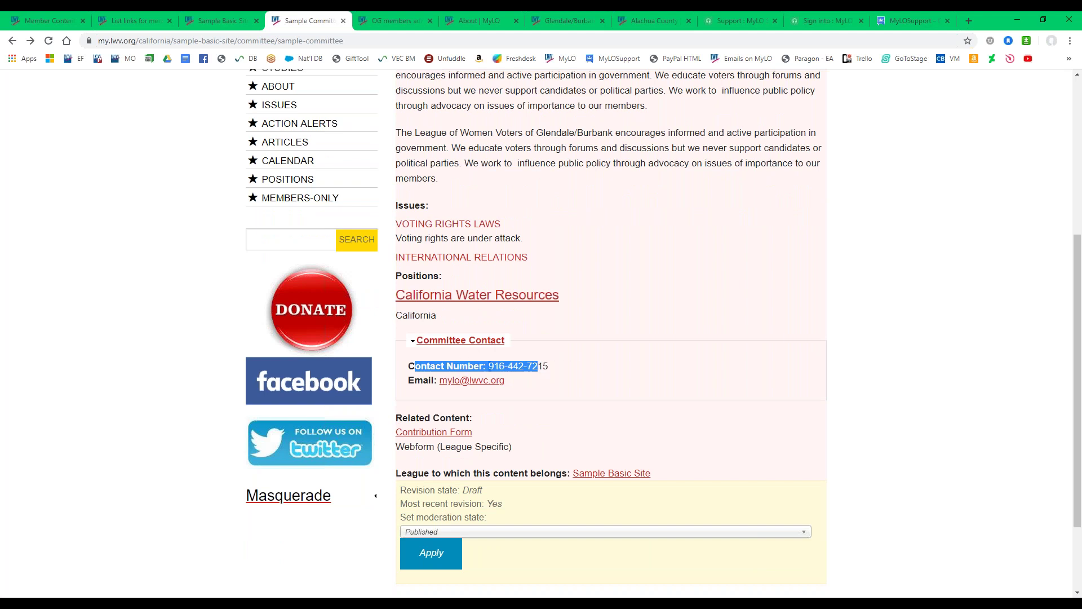
pyautogui.click(439, 367)
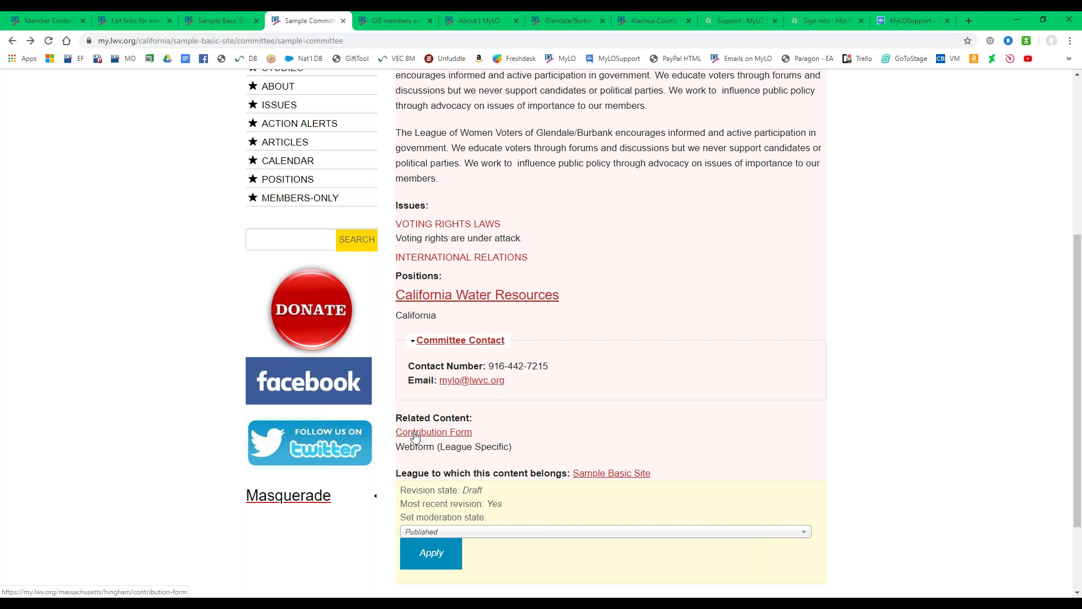
pyautogui.moveTo(397, 437); pyautogui.dragTo(493, 441)
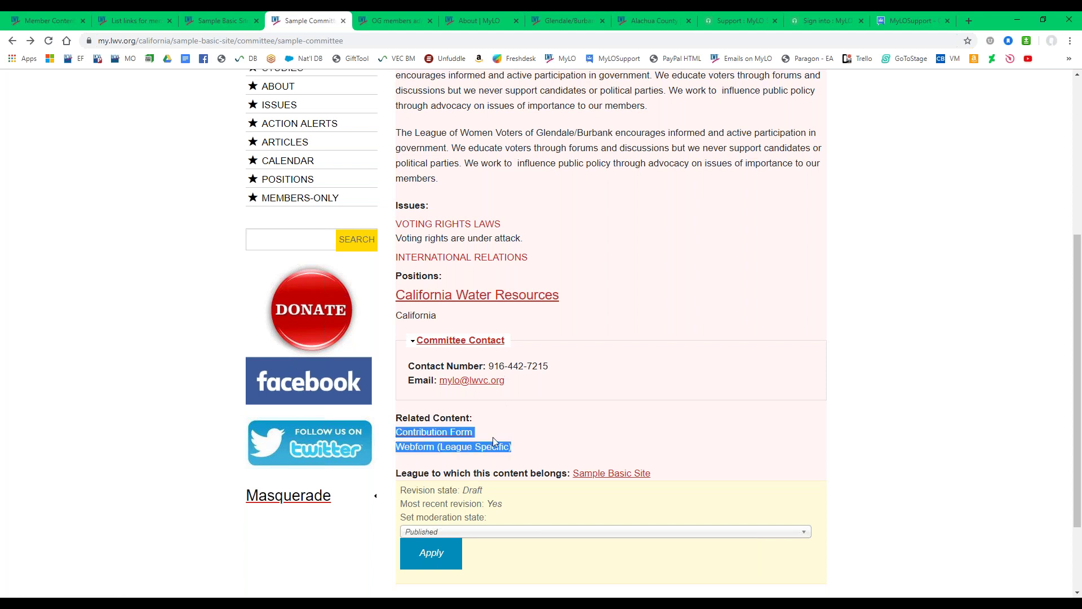
pyautogui.click(493, 443)
# Open the Contribution Form link in a new tab and switch to it.
pyautogui.rightClick(455, 437)
pyautogui.click(490, 439)
pyautogui.click(357, 21)
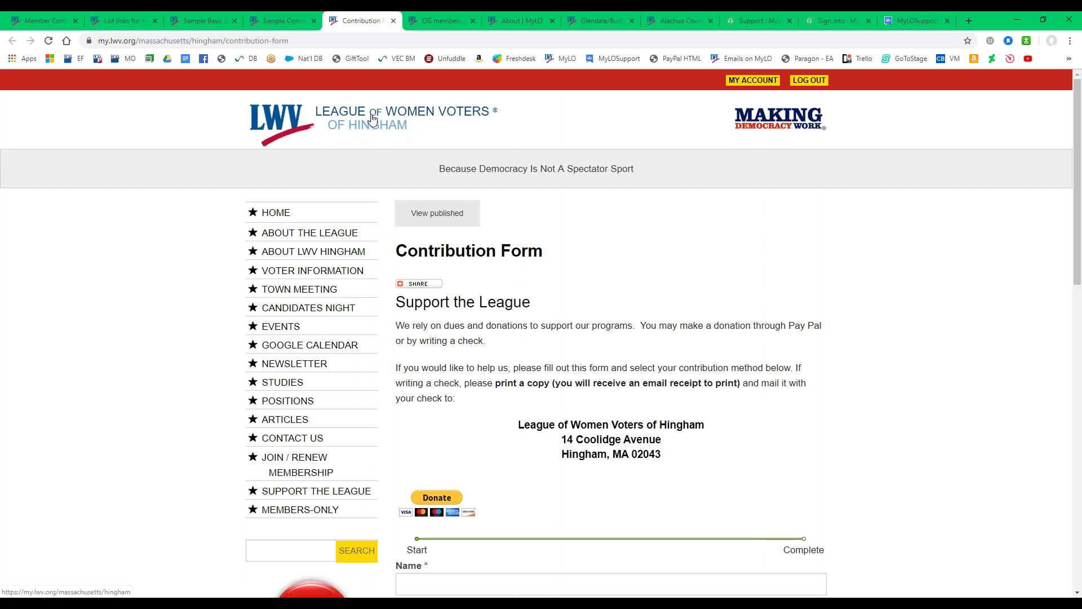
# Close the Contribution Form tab and look back over the committee's Related Content.
pyautogui.click(393, 22)
pyautogui.moveTo(440, 419); pyautogui.dragTo(488, 423)
pyautogui.click(492, 423)
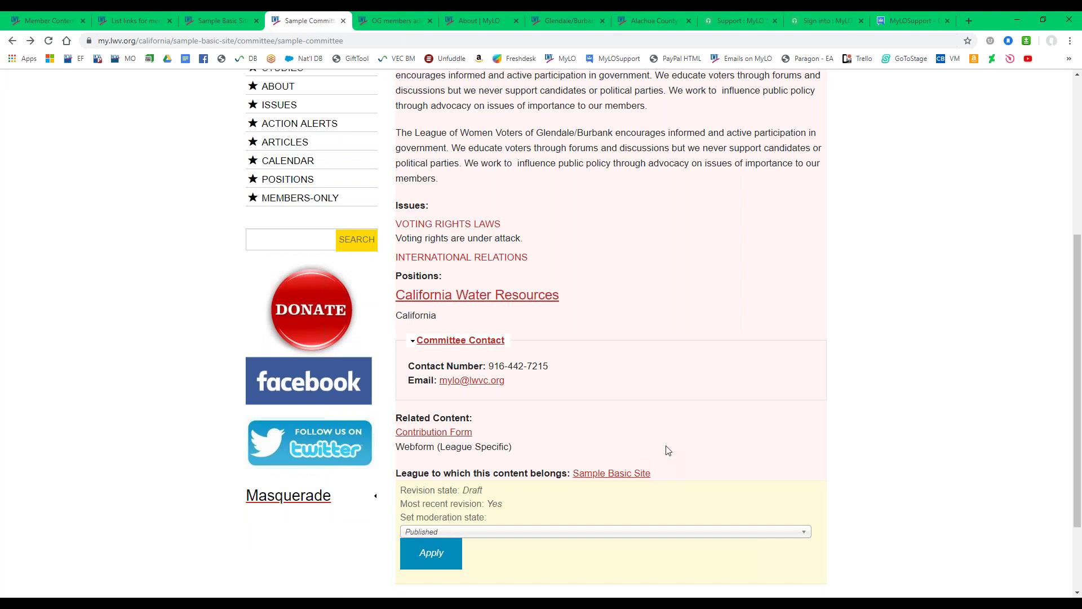
pyautogui.scroll(5, 668, 448)
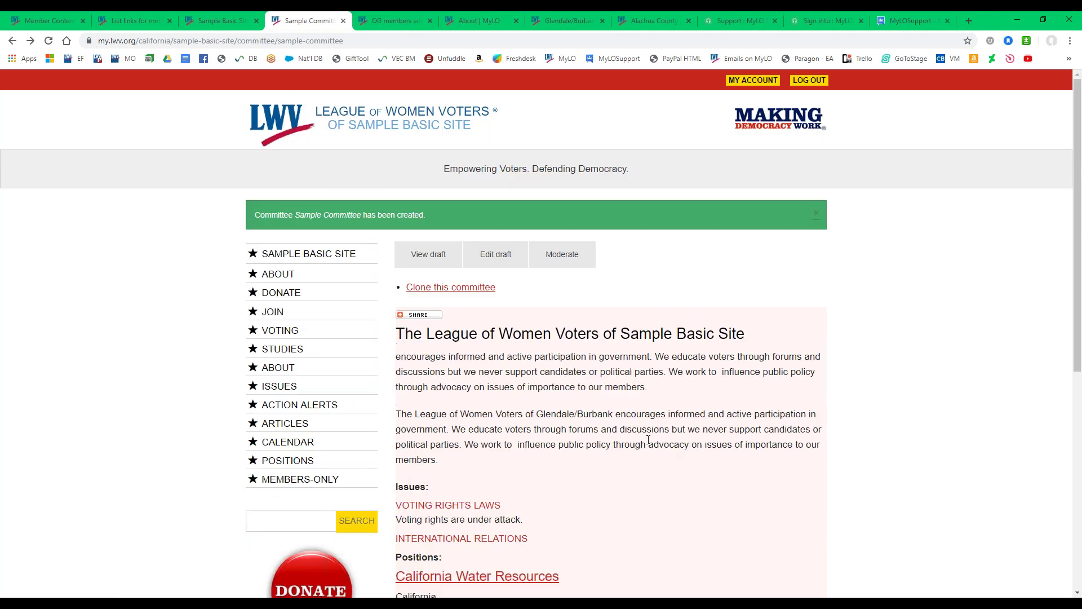
pyautogui.scroll(-6, 560, 384)
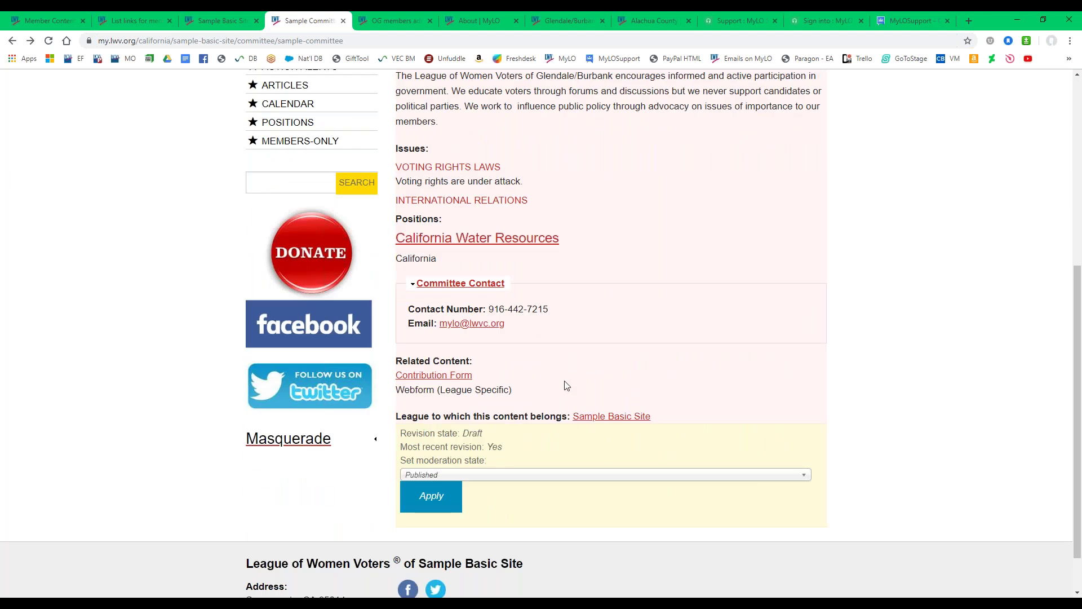
pyautogui.scroll(5, 566, 385)
pyautogui.scroll(-1, 498, 209)
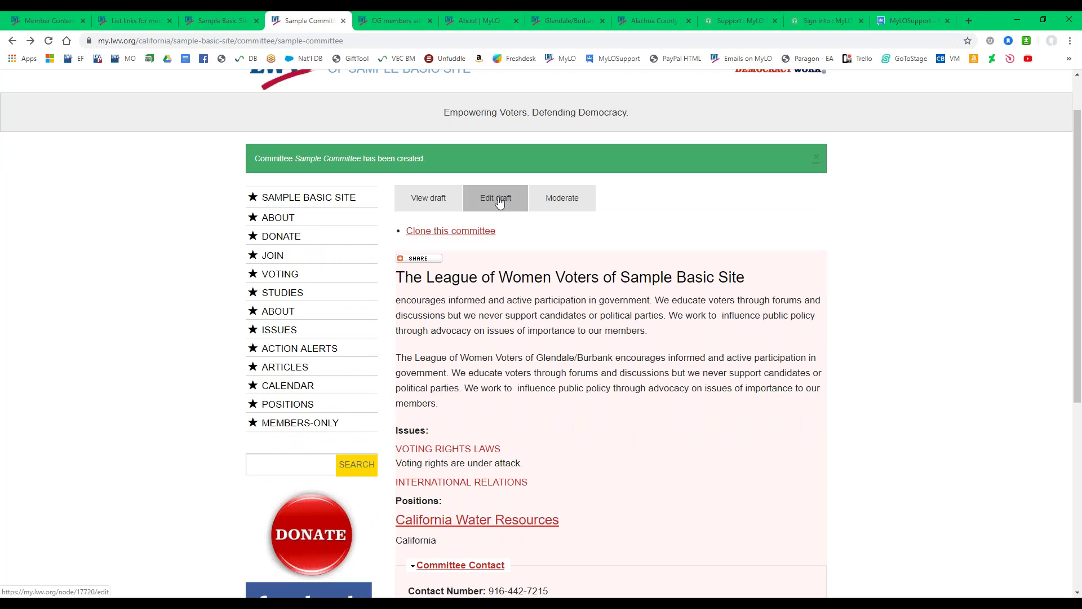
# Check the committee page's web address, then open Sample Committee in the Edit Committee form.
pyautogui.scroll(-5, 628, 394)
pyautogui.scroll(5, 490, 195)
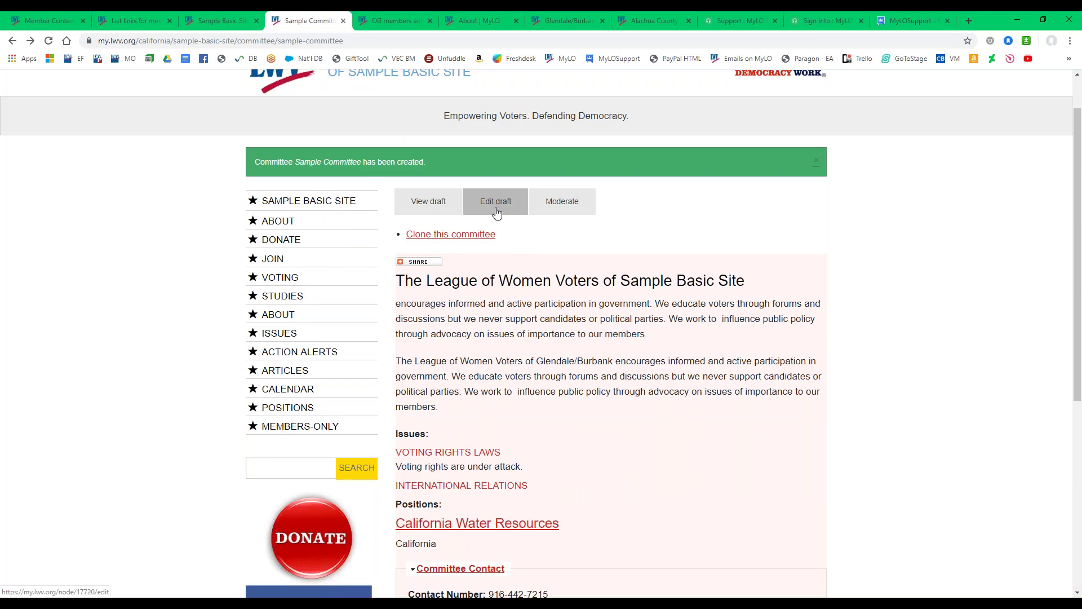
pyautogui.moveTo(370, 40); pyautogui.dragTo(151, 43)
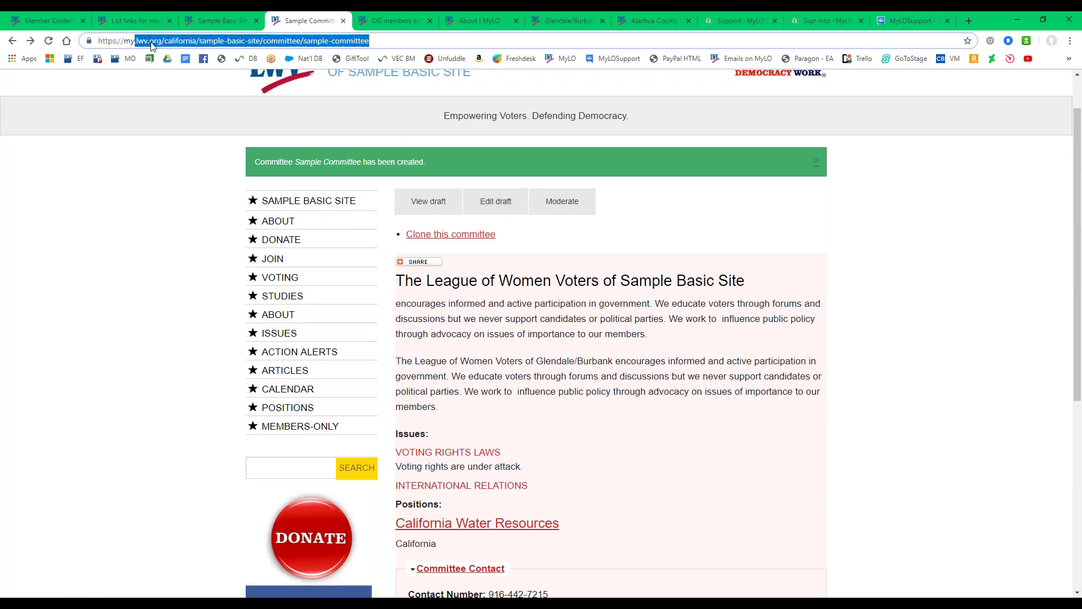
pyautogui.click(491, 333)
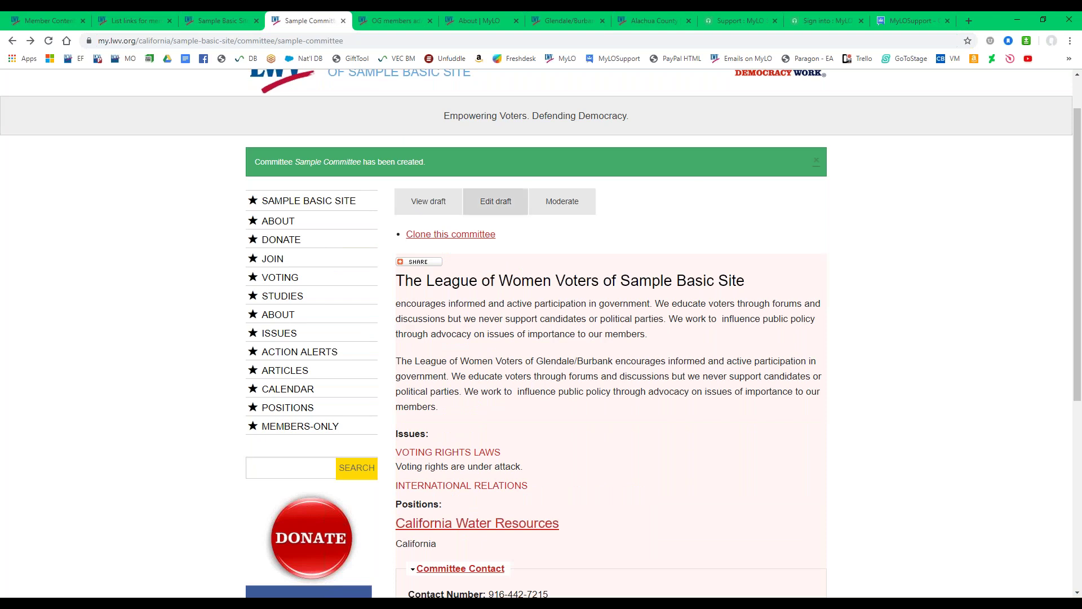
pyautogui.click(503, 220)
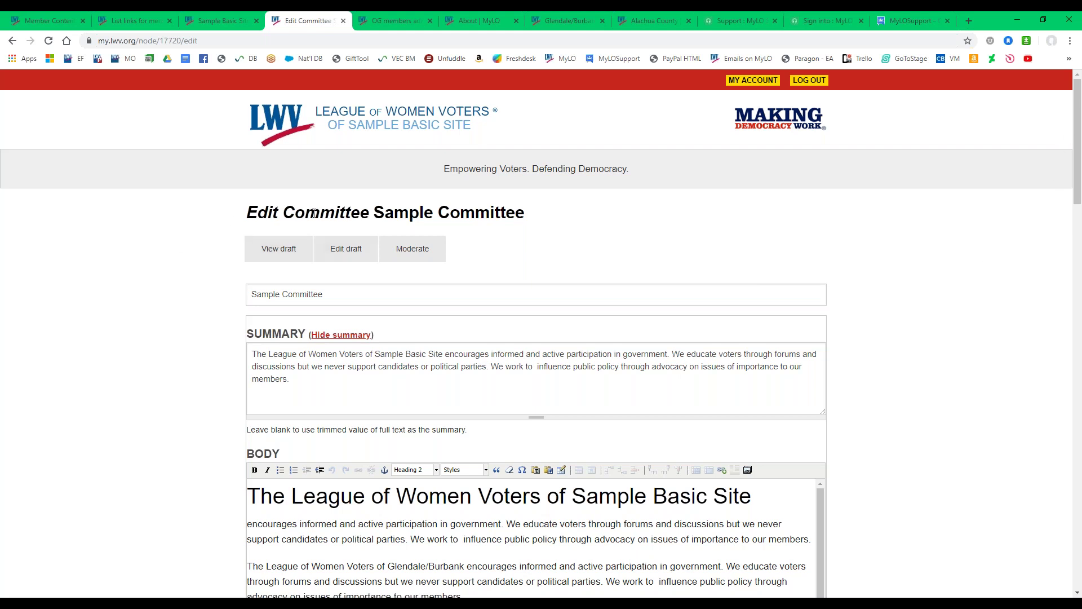
# In Menu settings, enable a Sample Committee menu link under the Sample Basic Site parent.
pyautogui.moveTo(254, 217); pyautogui.dragTo(530, 217)
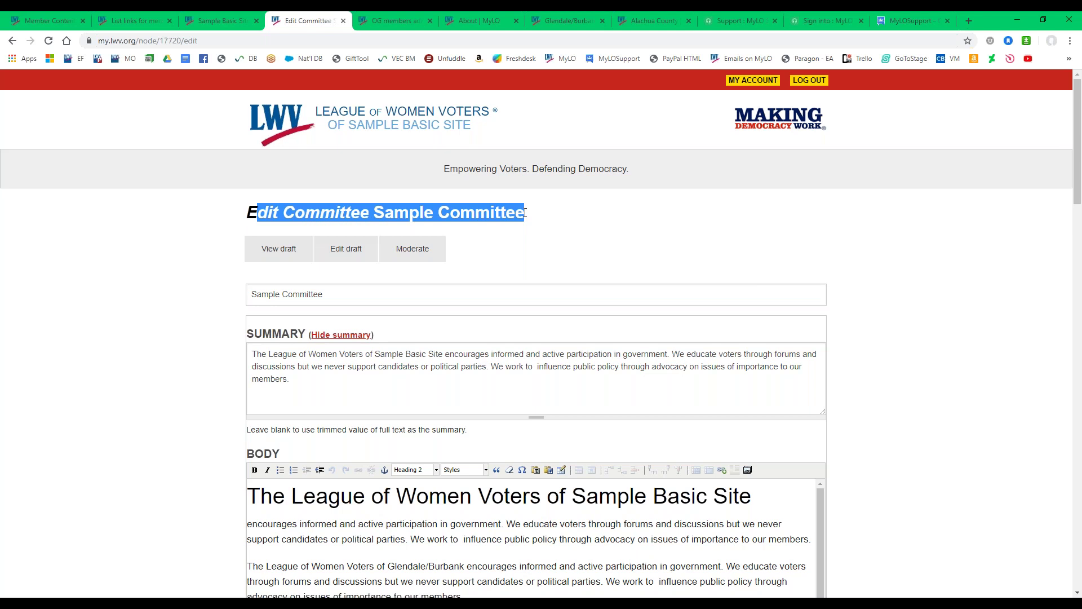
pyautogui.click(551, 228)
pyautogui.moveTo(1077, 154); pyautogui.dragTo(1076, 564)
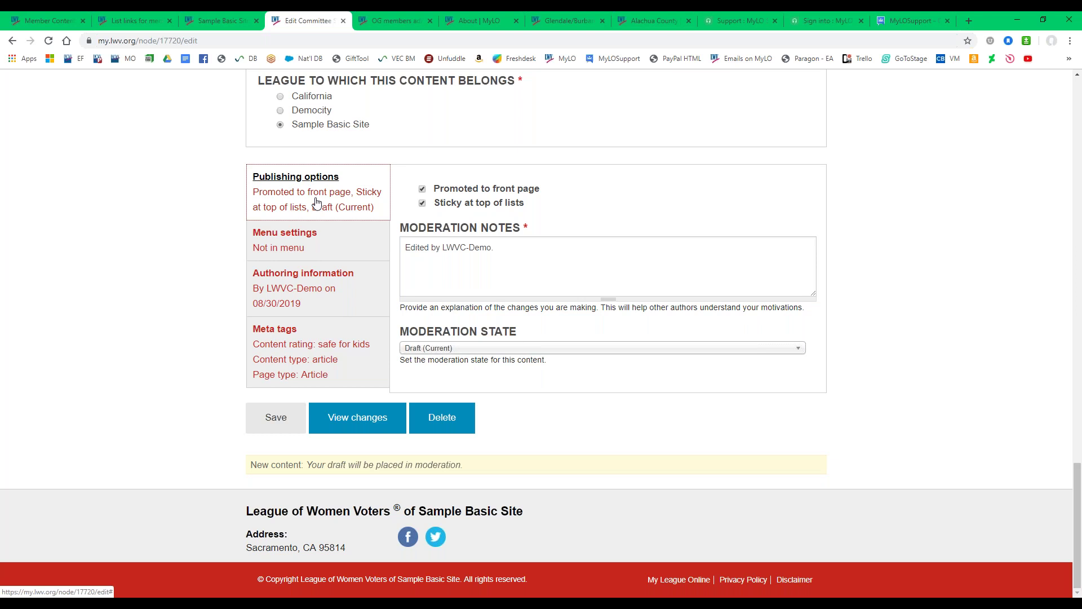
pyautogui.click(303, 246)
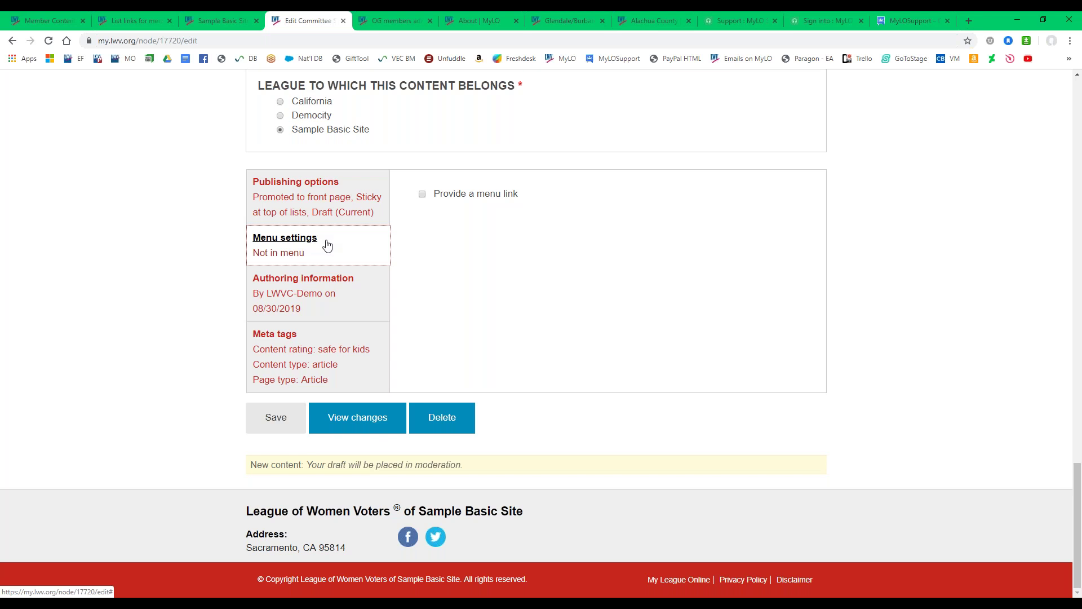
pyautogui.click(423, 195)
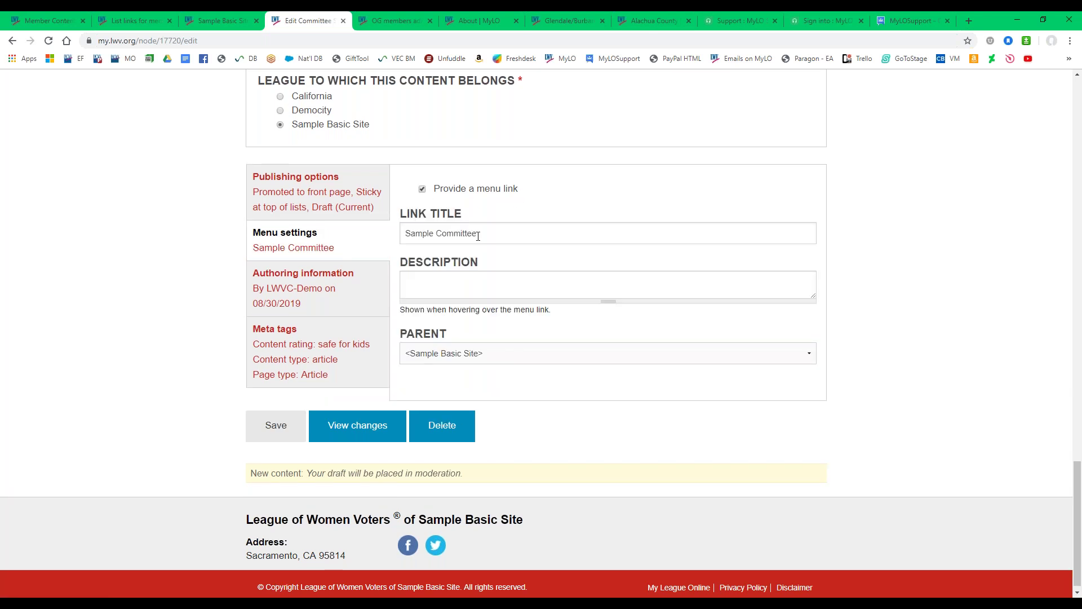
# Change the menu link title from 'Sample Committee' to 'MyLO Committee'.
pyautogui.moveTo(544, 230); pyautogui.dragTo(348, 231)
pyautogui.moveTo(435, 235); pyautogui.dragTo(375, 251)
pyautogui.press('BackSpace')
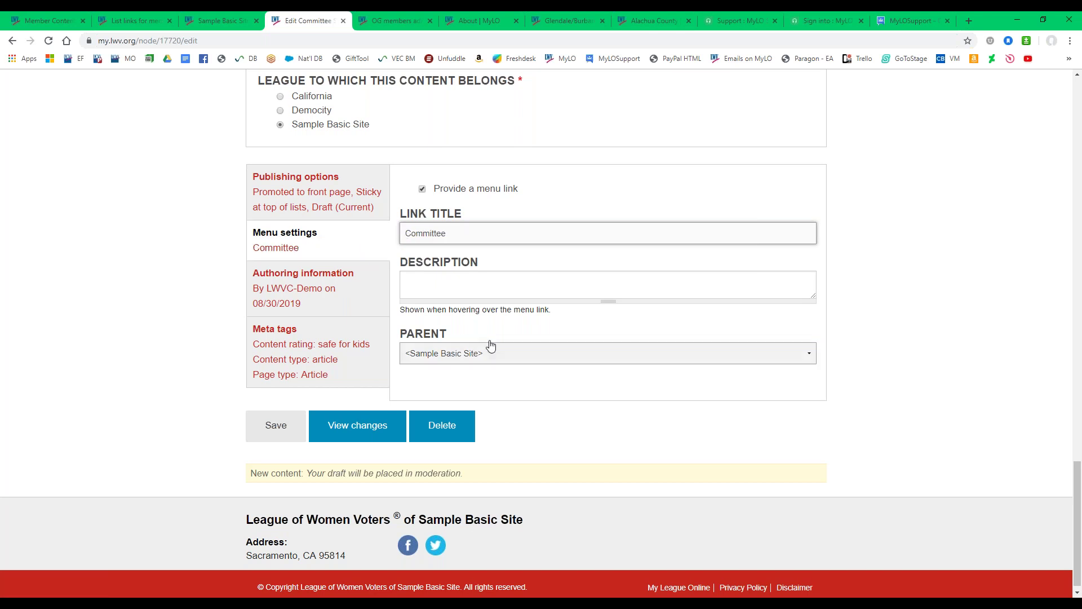
pyautogui.write('MyLO')
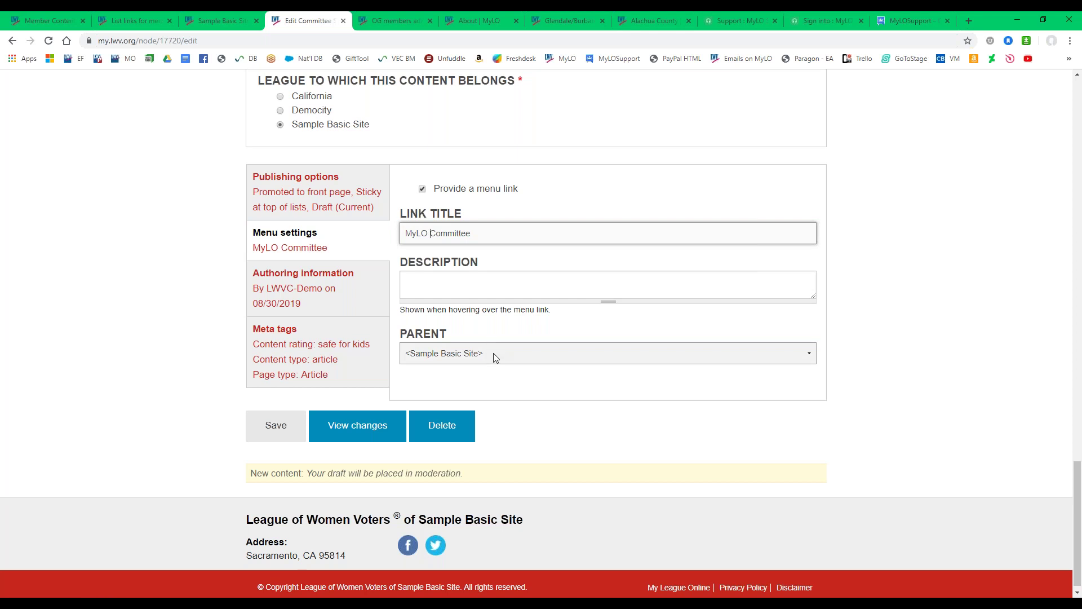
# Give the menu link the description 'Description' and nest it under the Issues parent.
pyautogui.click(444, 288)
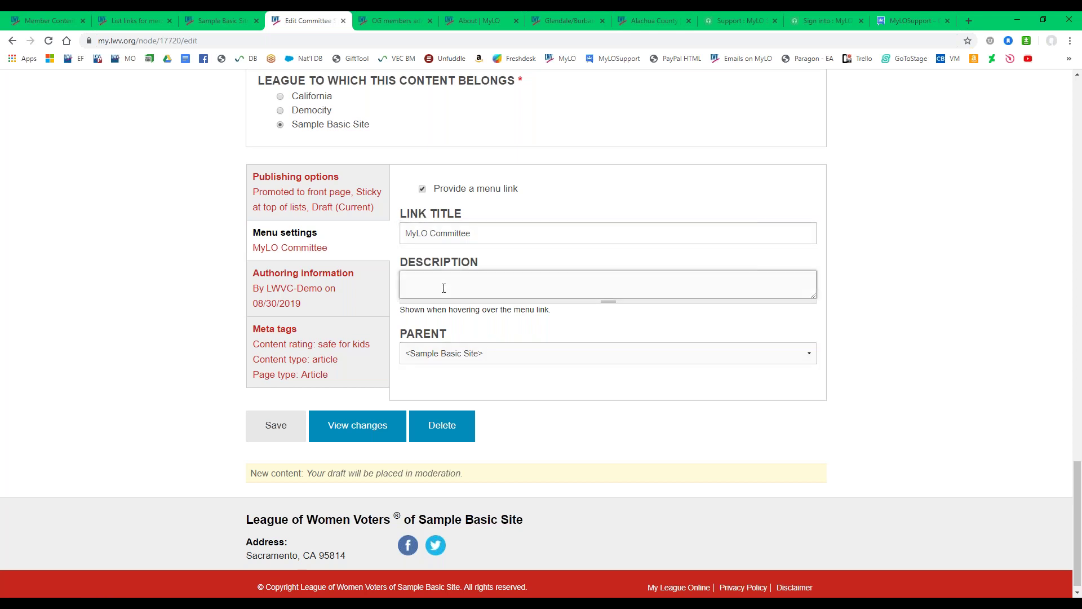
pyautogui.write('Desciption')
pyautogui.click(427, 290)
pyautogui.write('r')
pyautogui.click(506, 356)
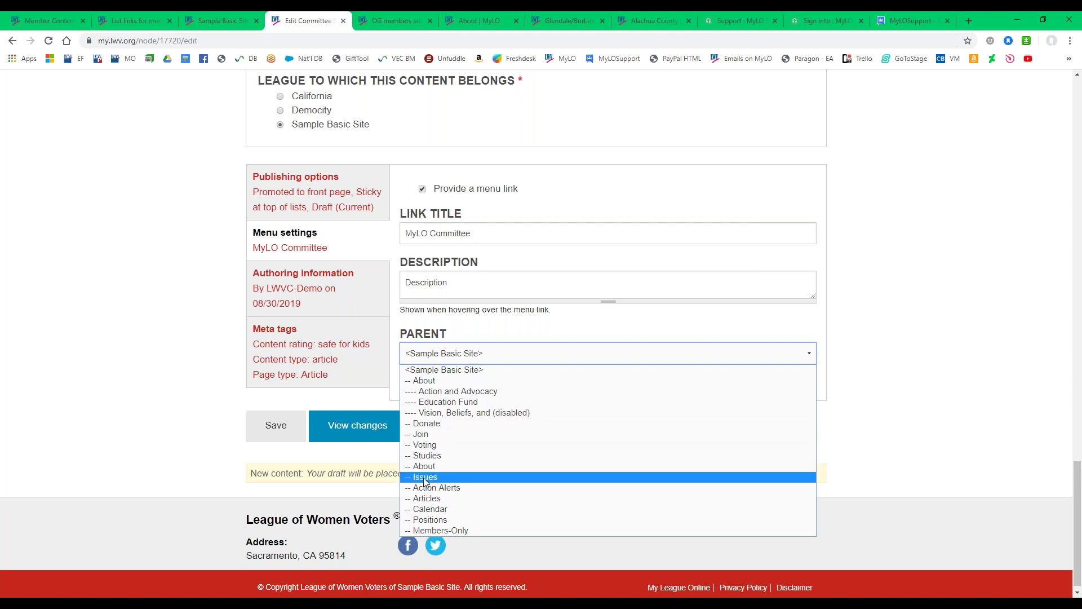
pyautogui.click(422, 478)
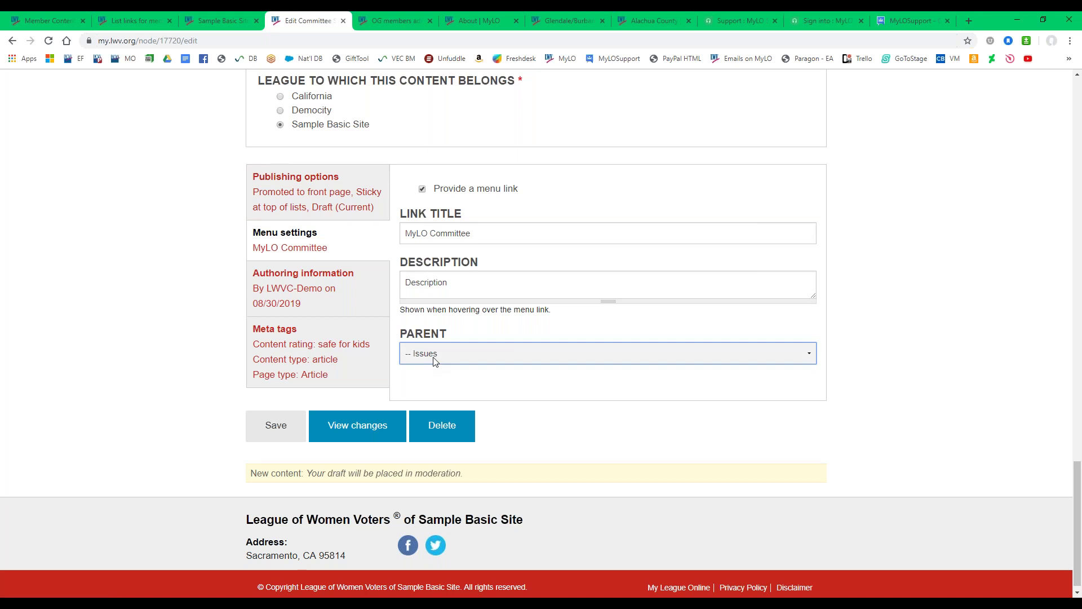
# Leave the moderation state at Draft and save the committee changes.
pyautogui.click(316, 190)
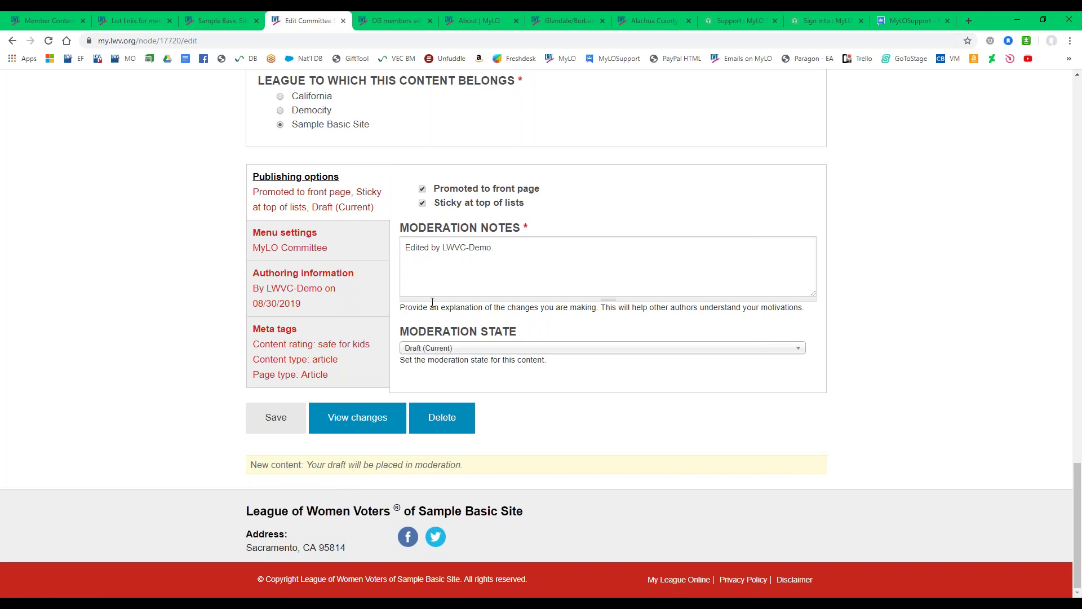
pyautogui.click(433, 350)
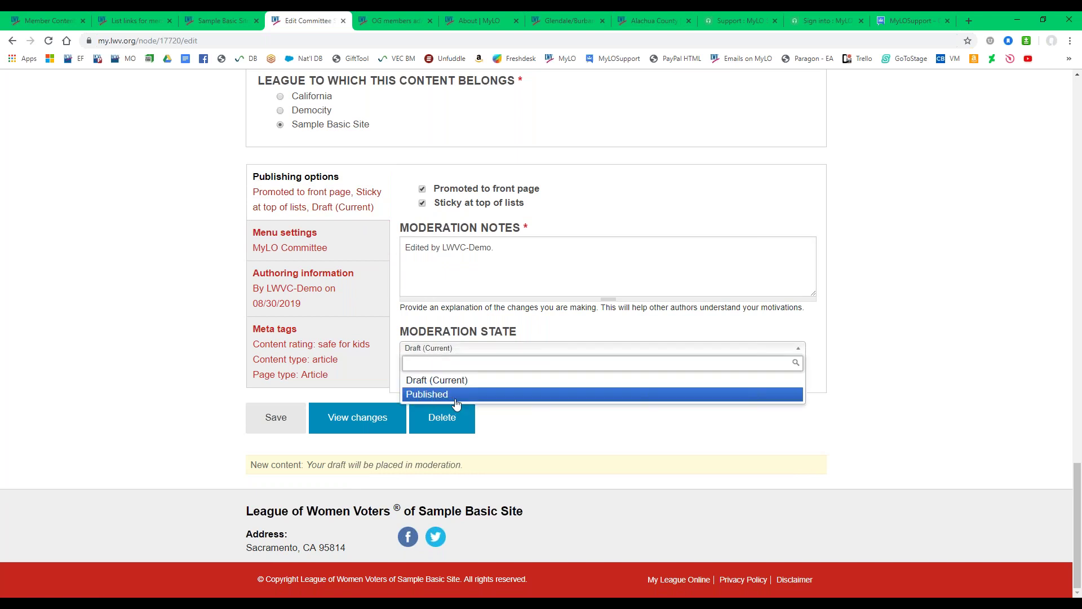
pyautogui.press('Up')
pyautogui.press('Return')
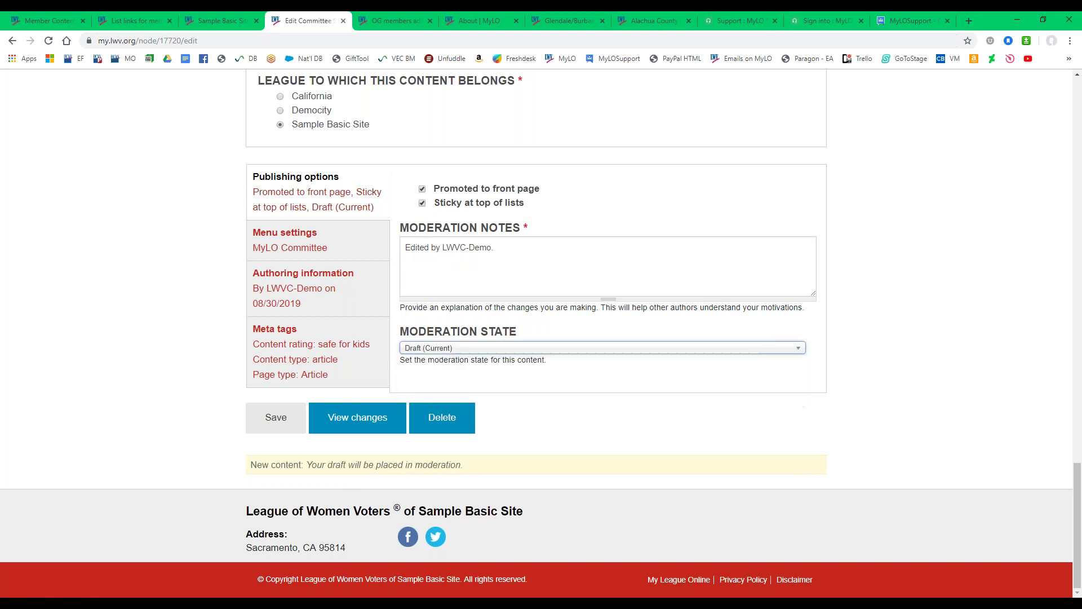
pyautogui.click(271, 432)
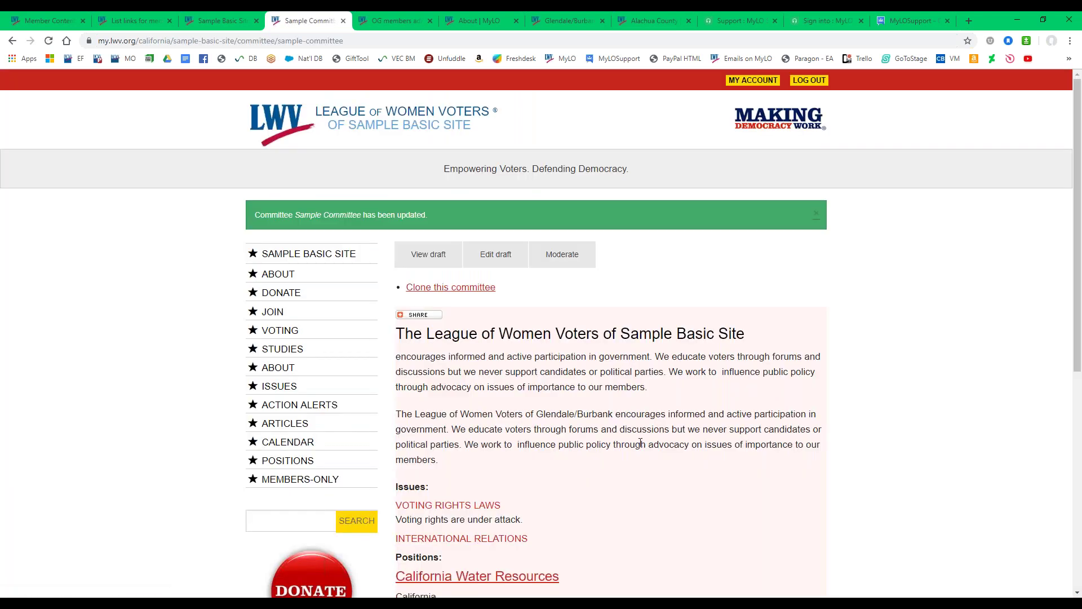
# Publish the Sample Committee draft from the moderation panel at the bottom of the page.
pyautogui.scroll(-2, 648, 447)
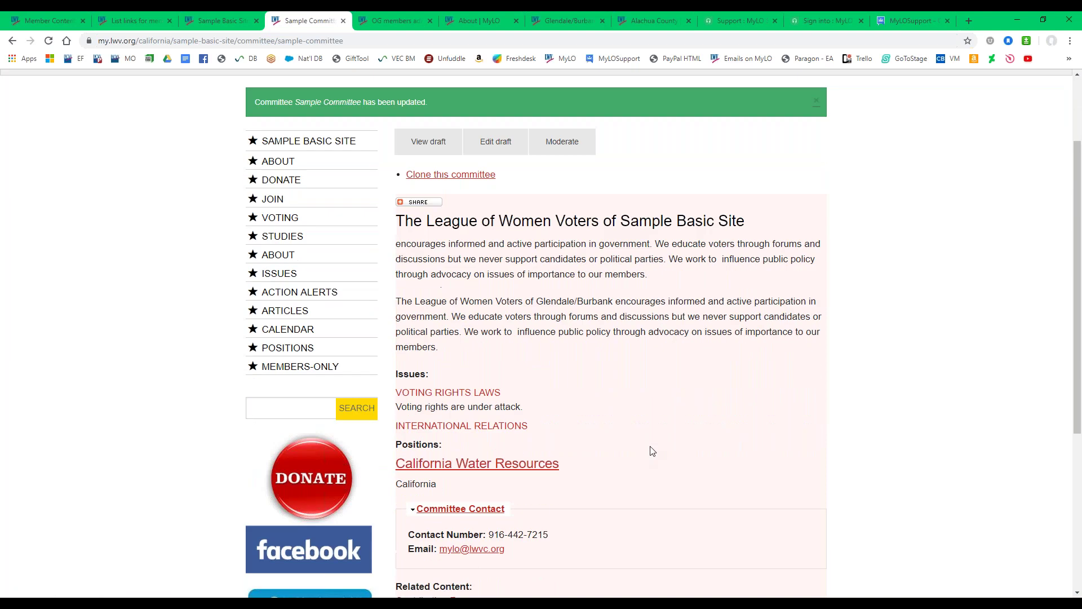
pyautogui.scroll(-1, 653, 452)
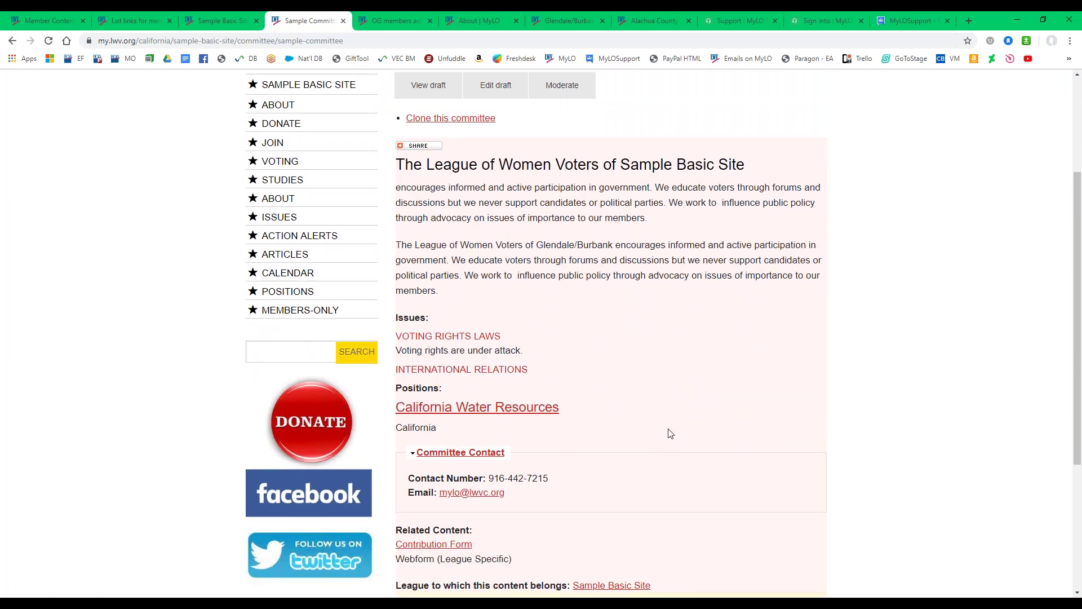
pyautogui.scroll(-2, 656, 424)
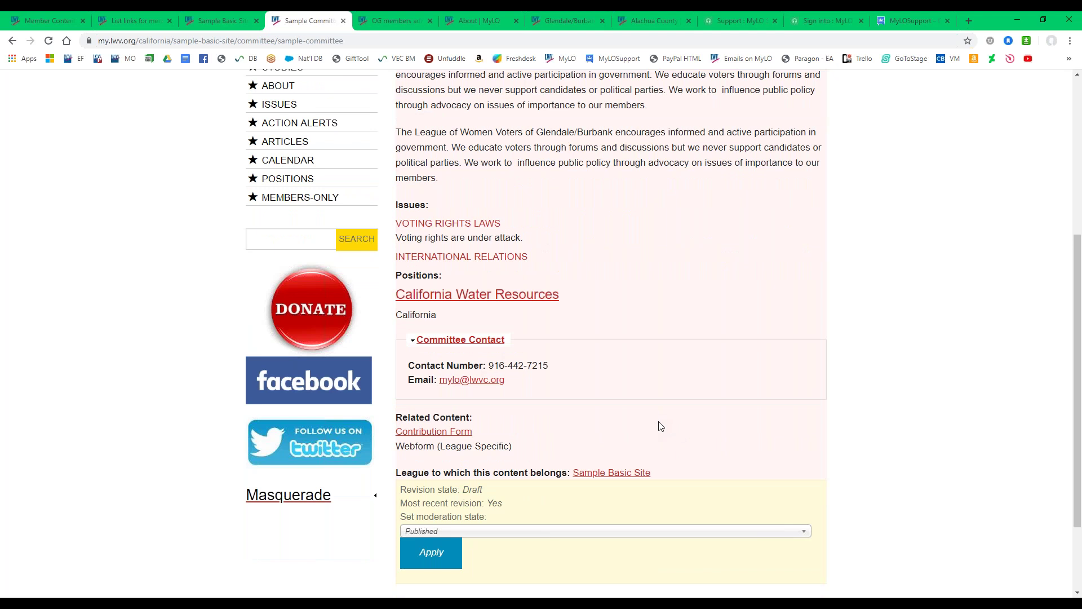
pyautogui.scroll(2, 659, 430)
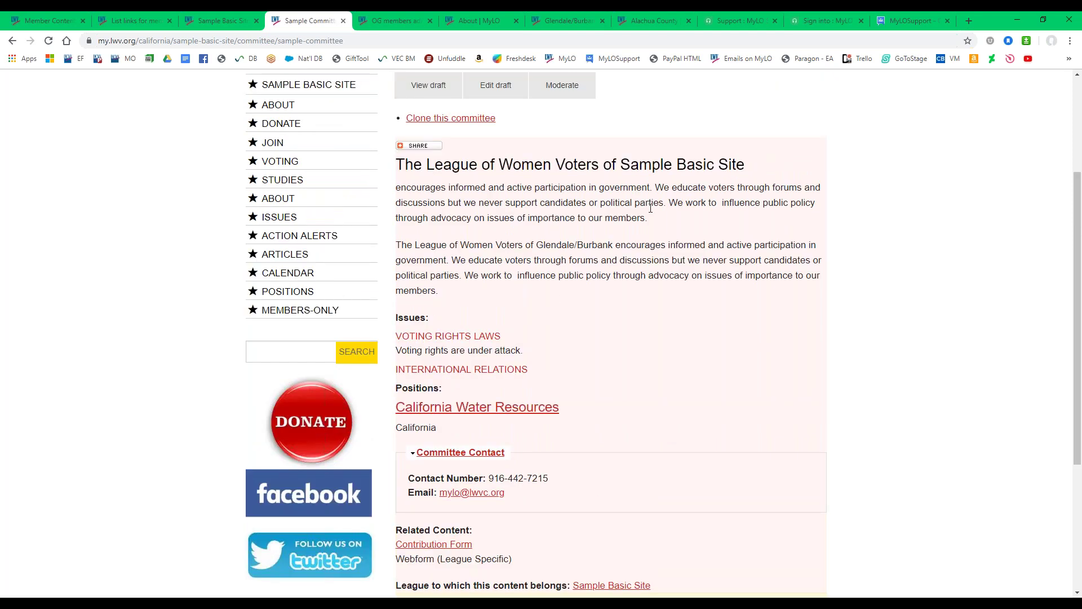
pyautogui.scroll(-2, 615, 372)
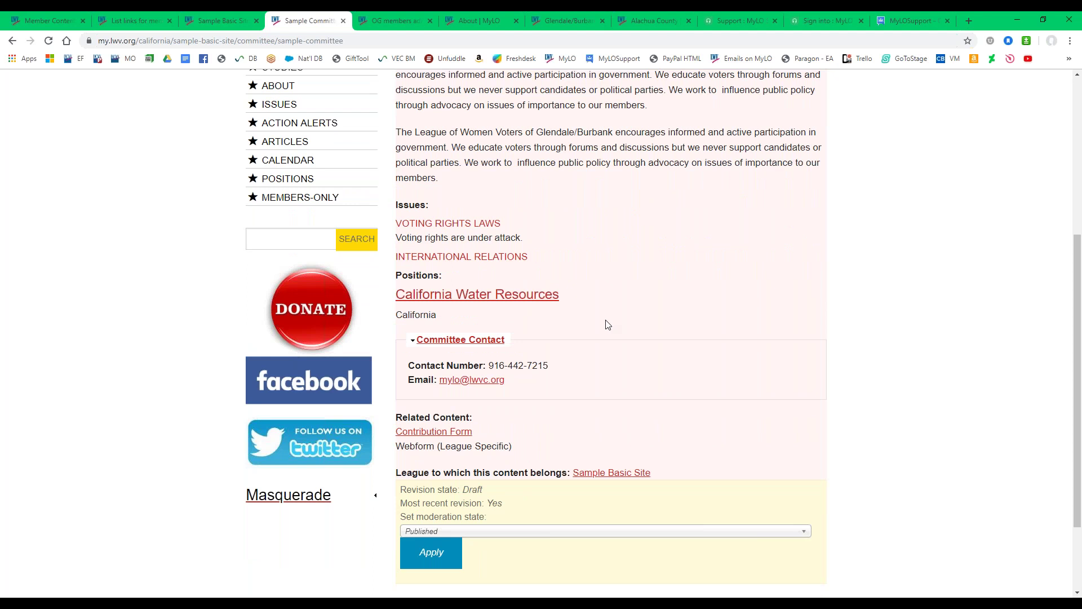
pyautogui.scroll(-1, 609, 346)
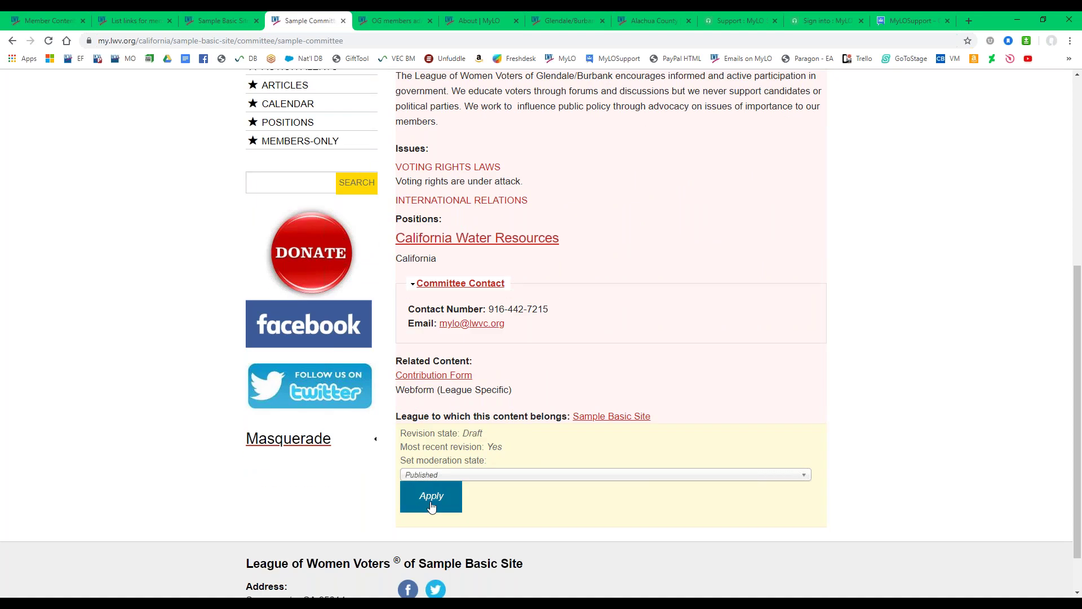
pyautogui.click(433, 507)
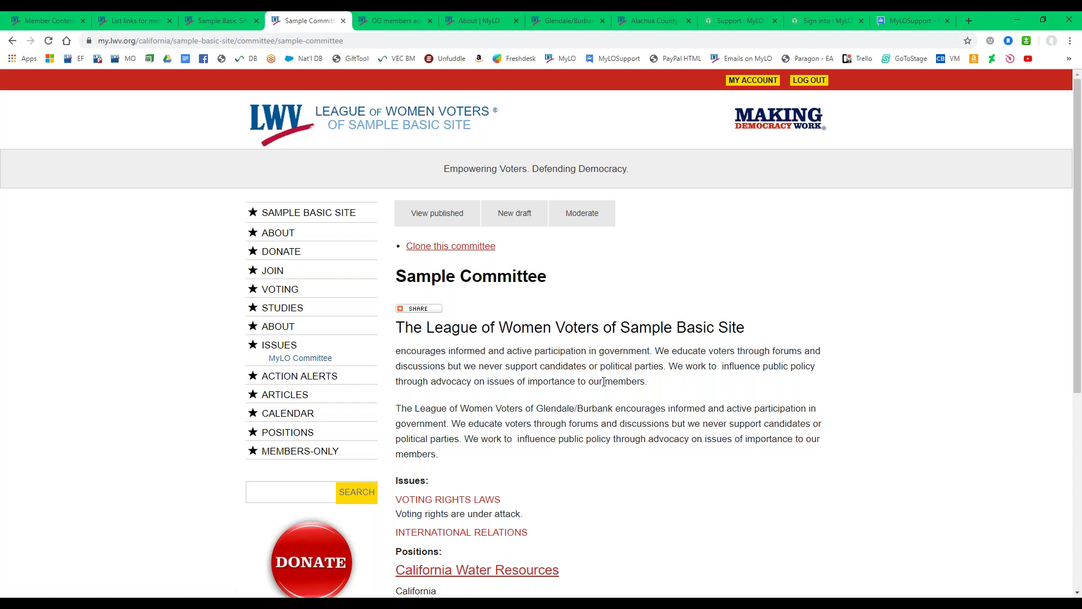
pyautogui.scroll(-1, 604, 382)
# Return from the committee page to the Sample Basic Site home page.
pyautogui.scroll(-3, 603, 383)
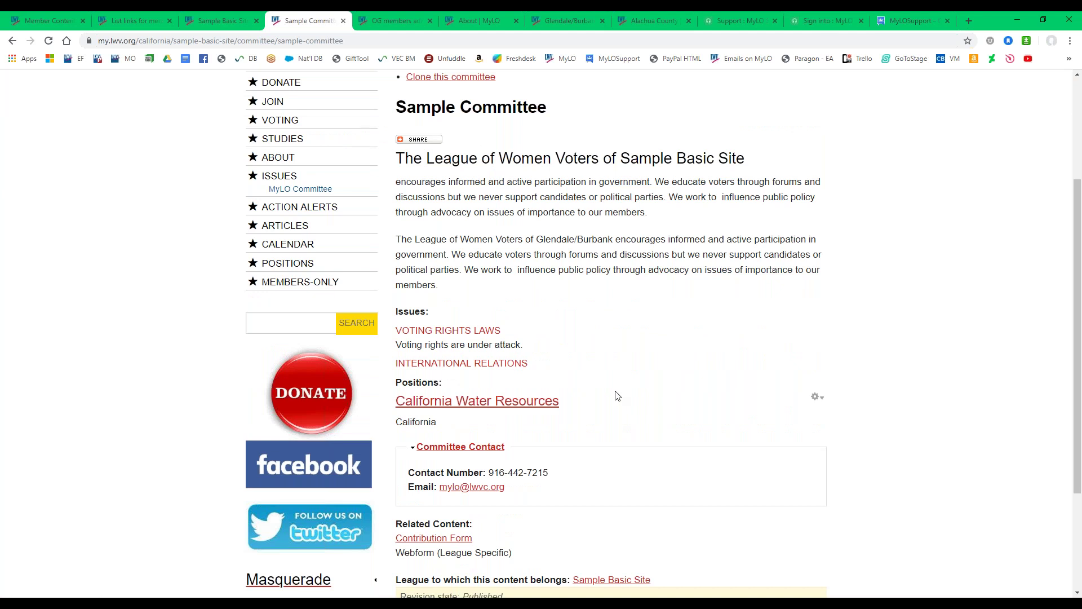
pyautogui.scroll(-2, 622, 395)
pyautogui.scroll(5, 623, 398)
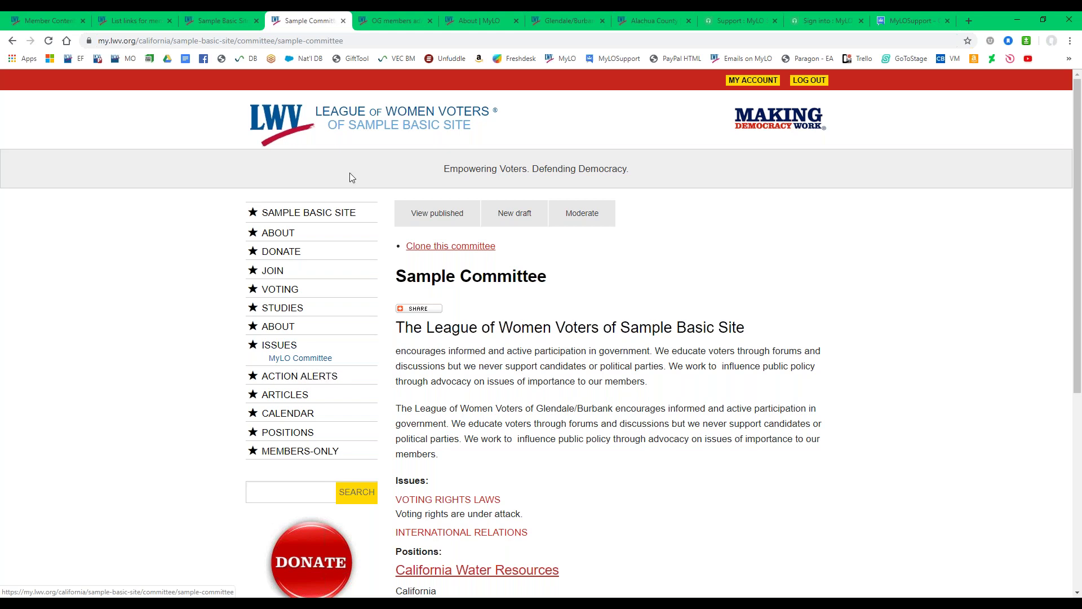
pyautogui.click(336, 214)
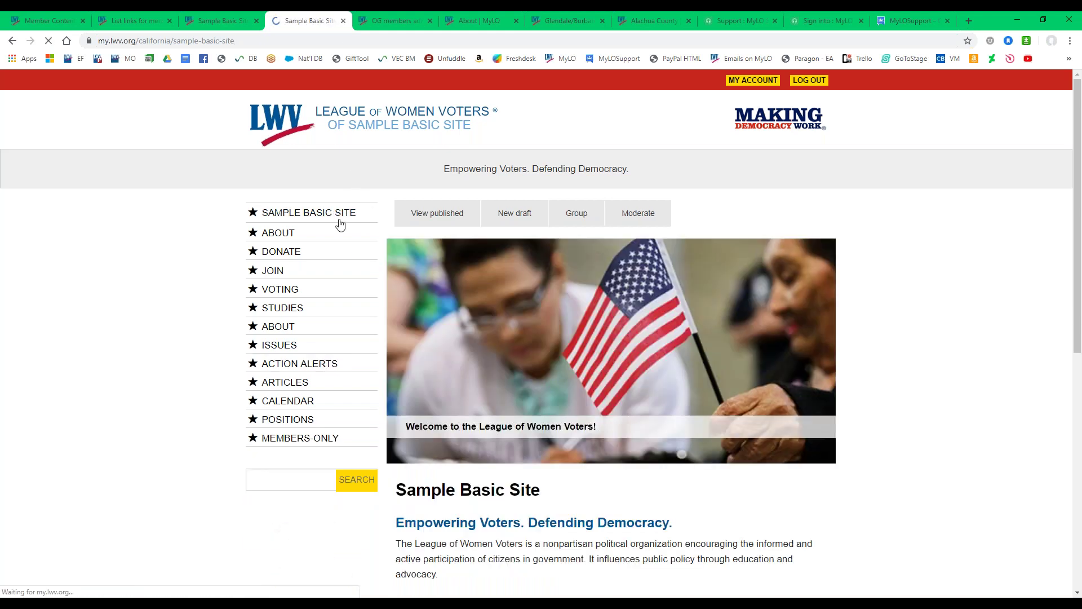
pyautogui.scroll(-2, 339, 214)
# Expand Administer League Site and open List links for the sidebar menu block.
pyautogui.click(305, 416)
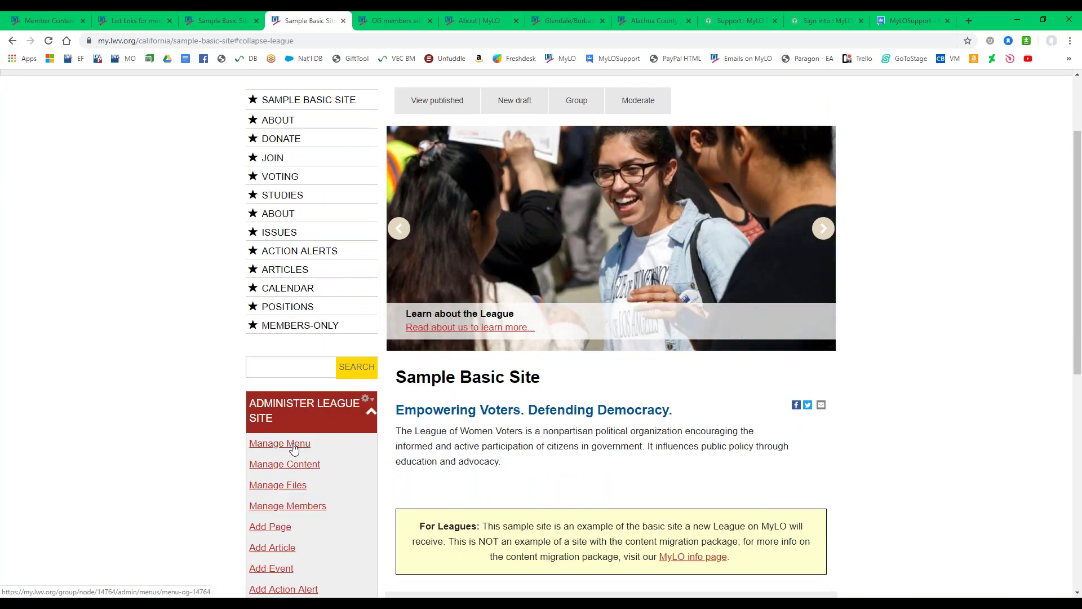
pyautogui.scroll(1, 293, 445)
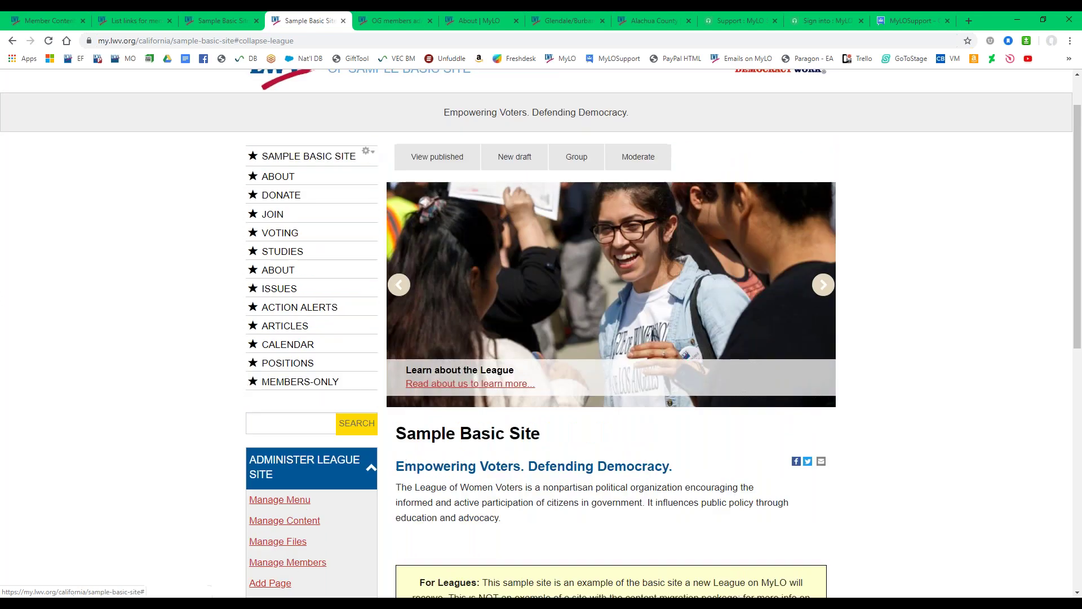
pyautogui.click(370, 154)
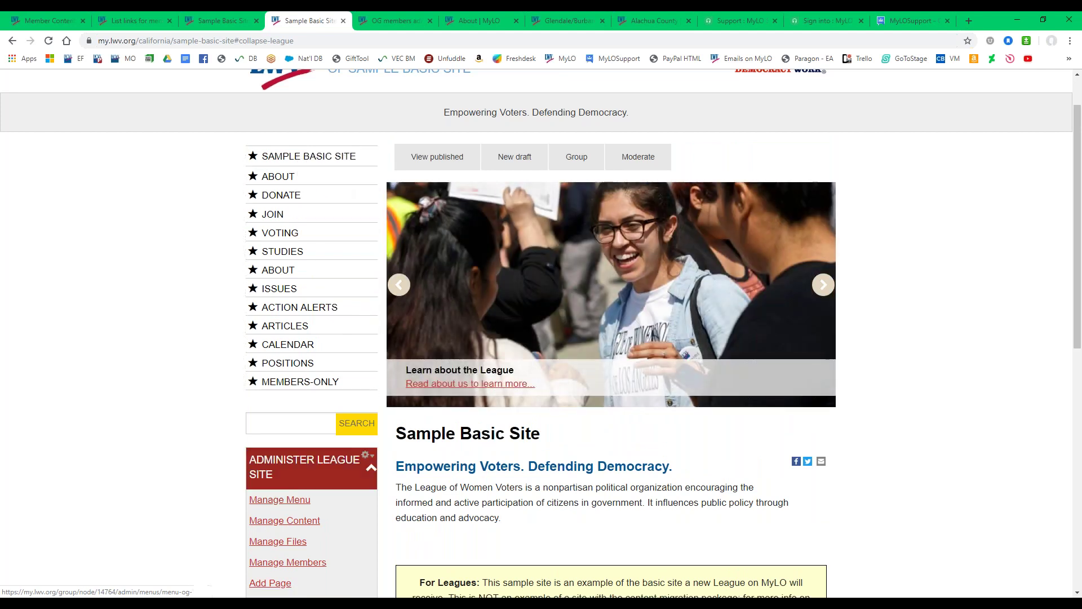
pyautogui.click(367, 151)
pyautogui.click(358, 182)
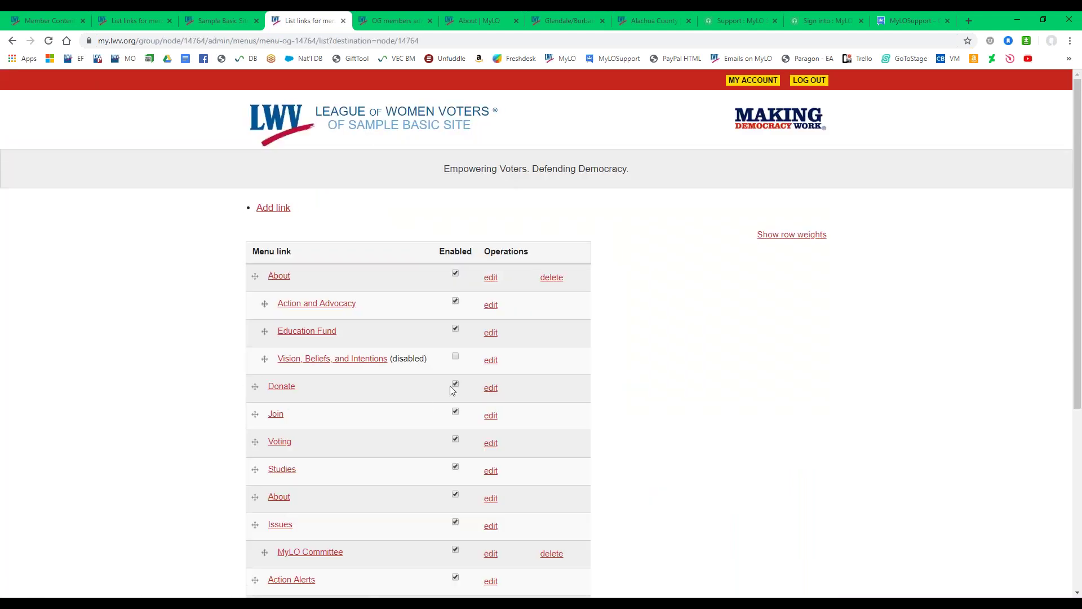
# Enable the Vision, Beliefs, and Intentions link and move MyLO Committee to top level.
pyautogui.click(455, 357)
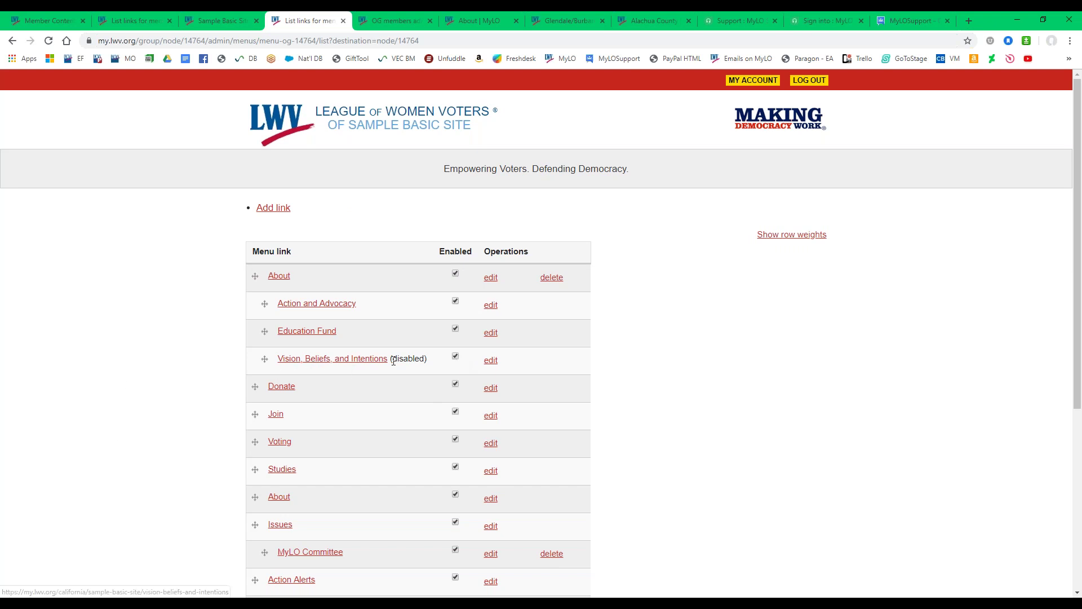
pyautogui.scroll(-3, 190, 361)
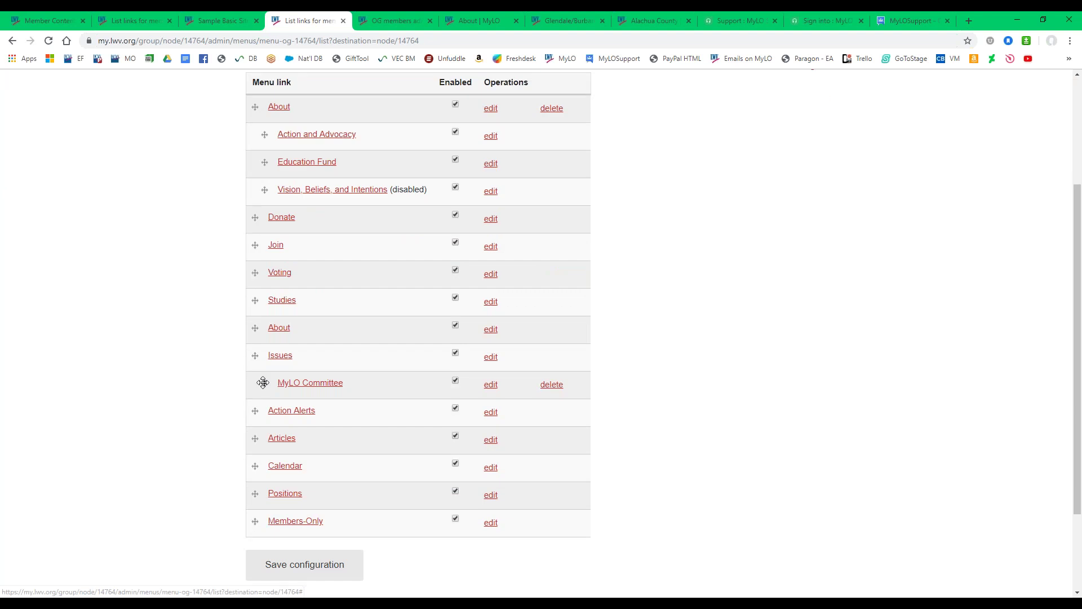
pyautogui.moveTo(263, 383); pyautogui.dragTo(133, 406)
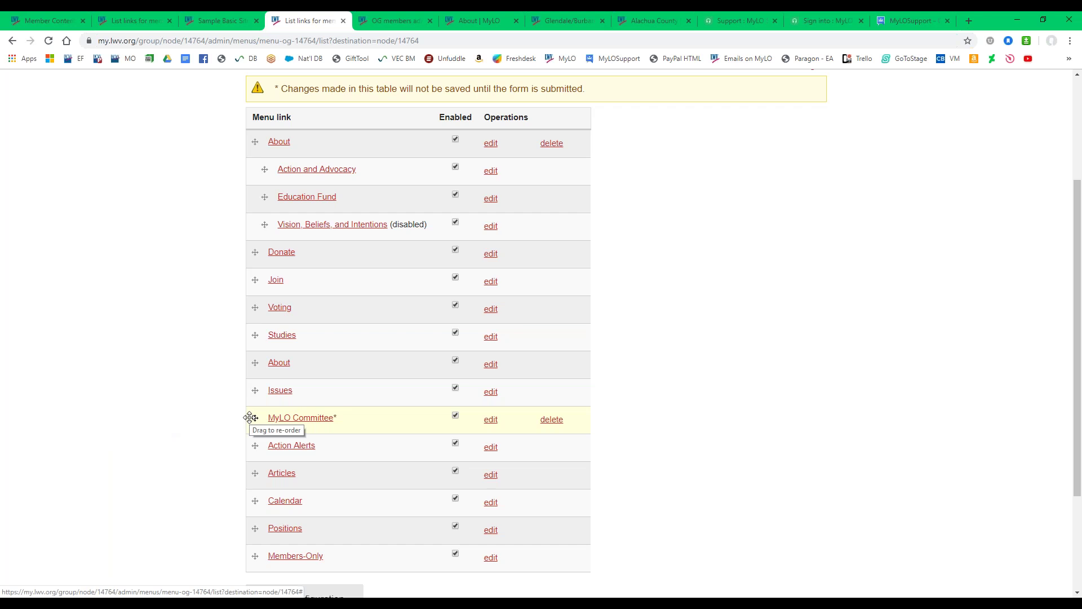
# Save the menu configuration and open Sample Committee from its top-level MYLO COMMITTEE link.
pyautogui.scroll(-2, 191, 405)
pyautogui.click(306, 489)
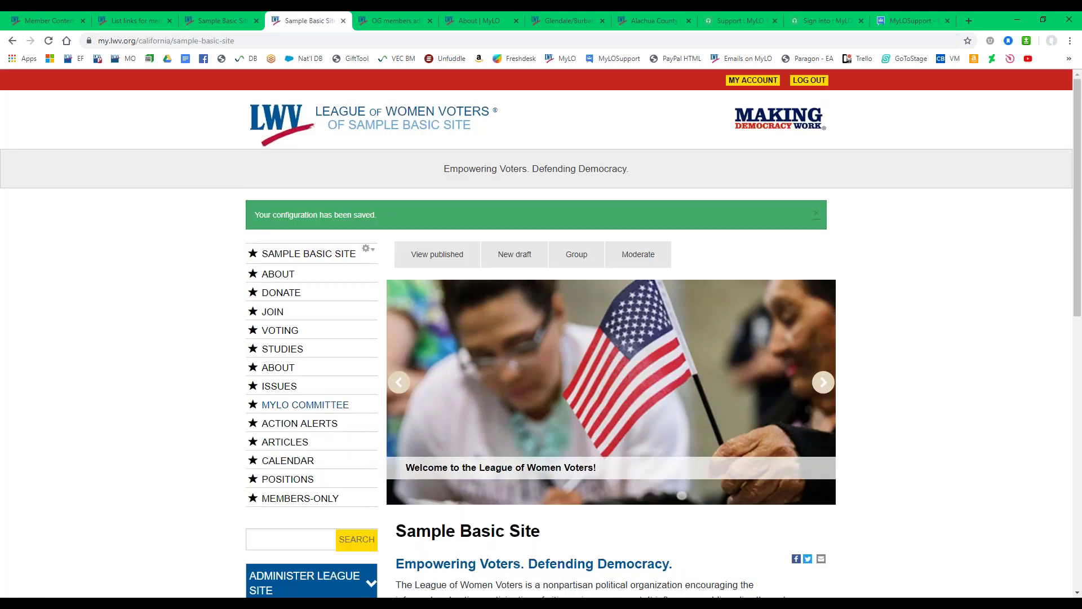
pyautogui.click(273, 407)
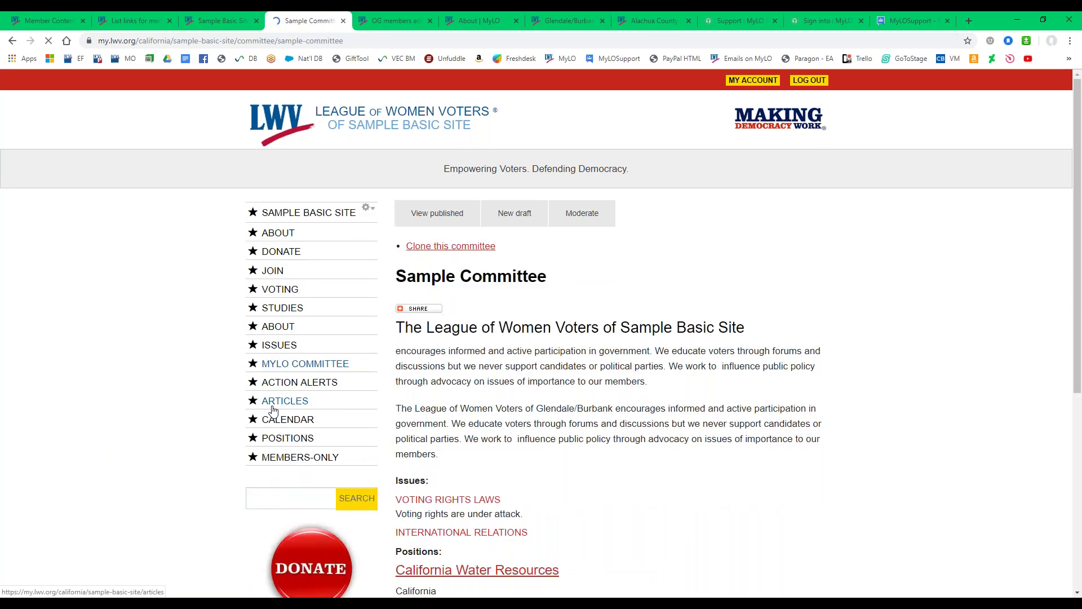
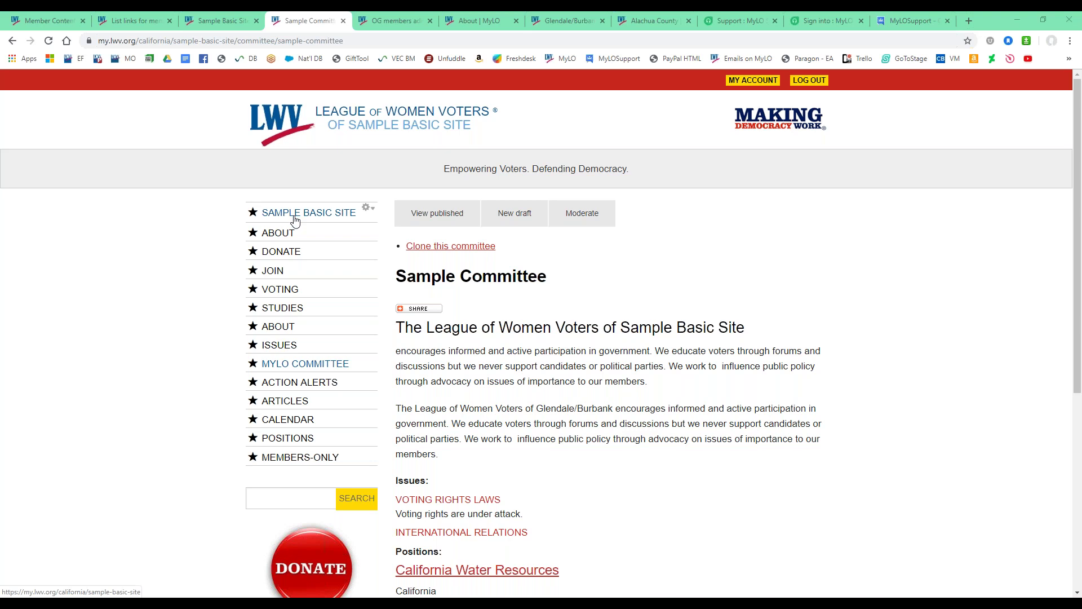
# From the Sample Basic Site's Administer League Site links, start a new blank web form.
pyautogui.click(295, 215)
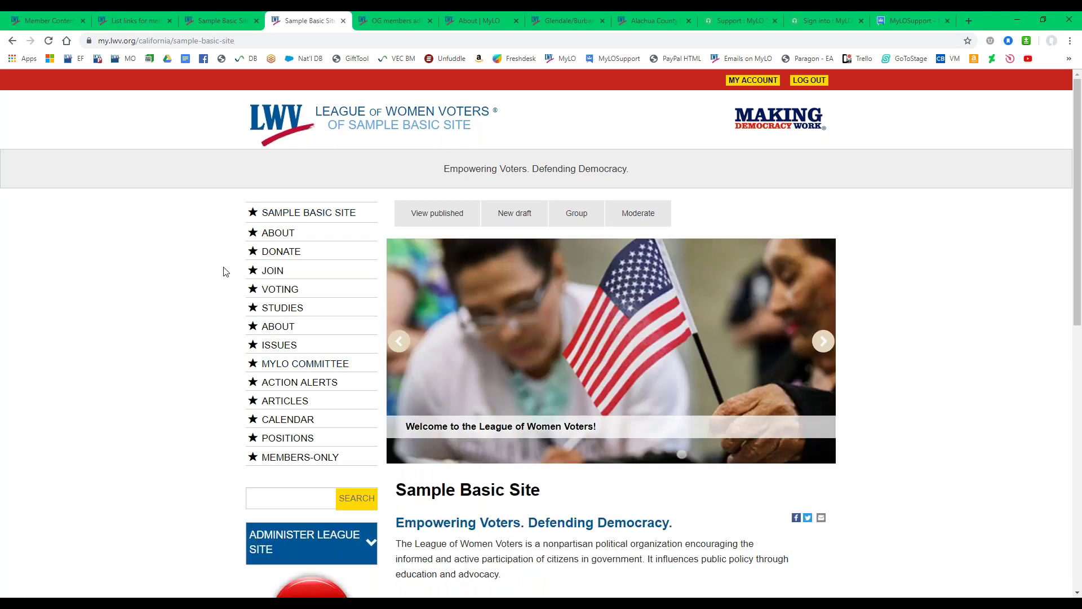
pyautogui.scroll(-2, 224, 269)
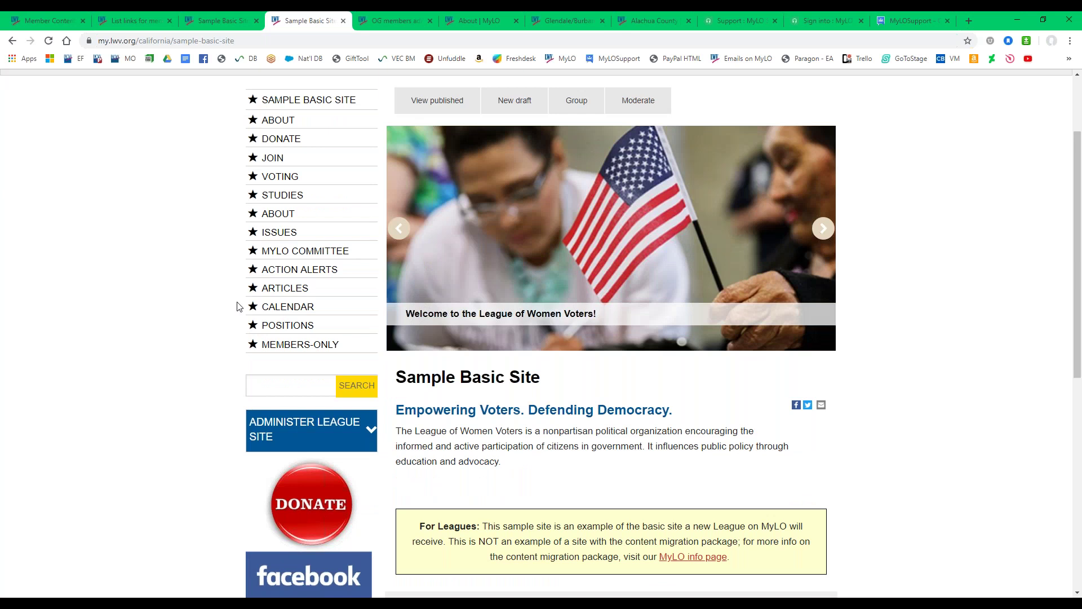
pyautogui.scroll(-3, 225, 336)
pyautogui.click(281, 271)
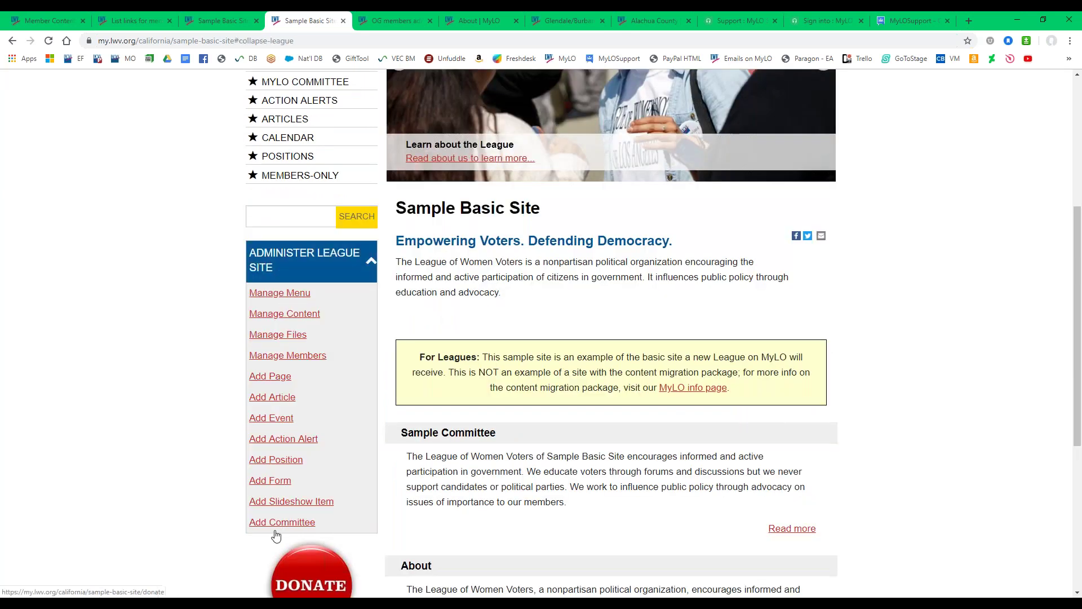
pyautogui.click(268, 485)
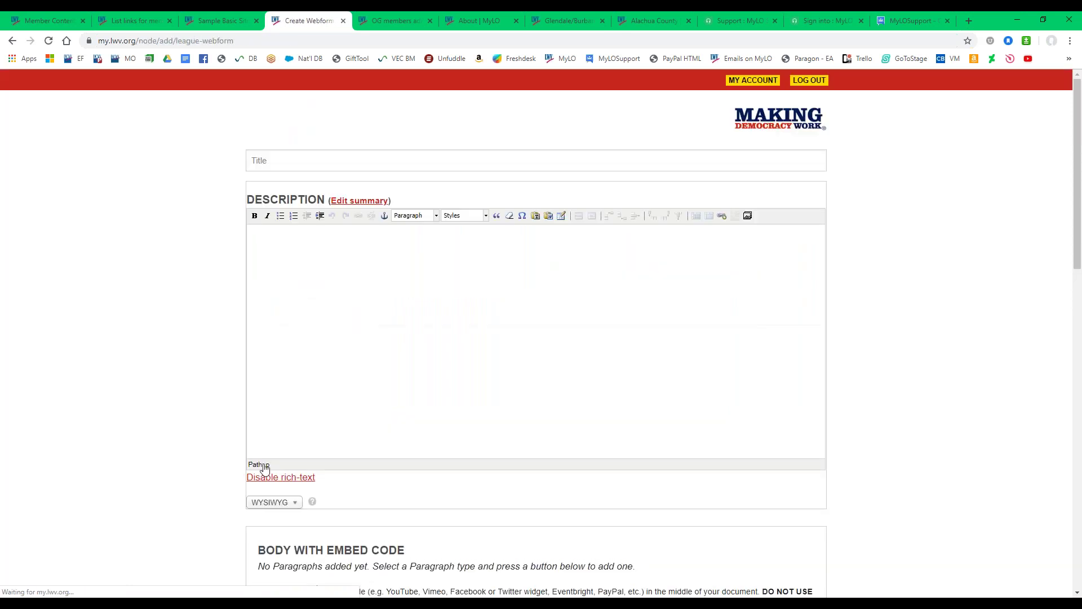
# Title the form 'Sample Form' and clear a wrongly pasted heading from the description.
pyautogui.click(276, 159)
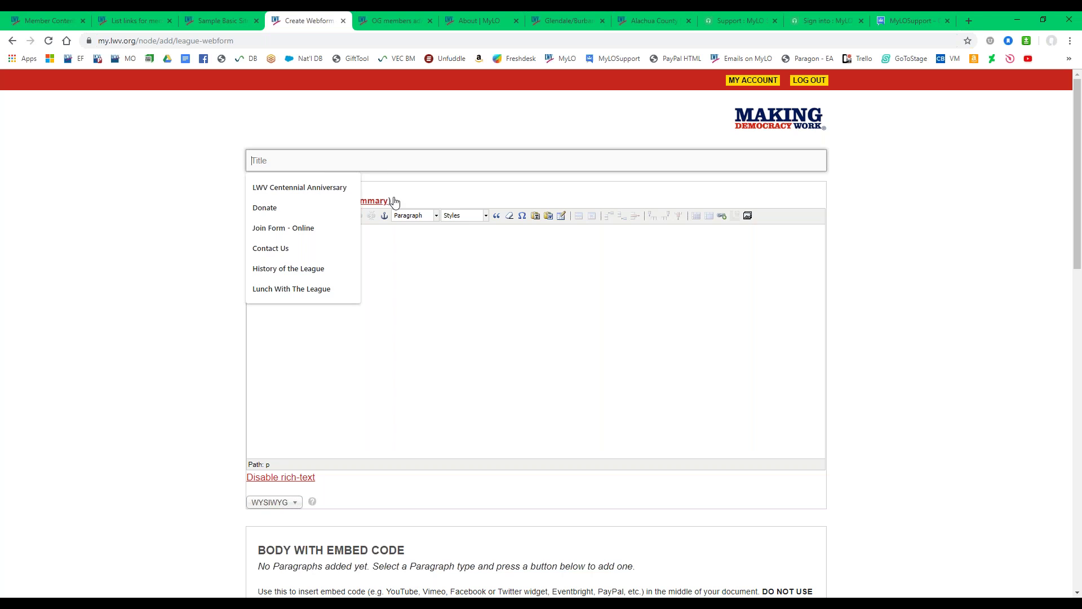
pyautogui.write('Sample Form')
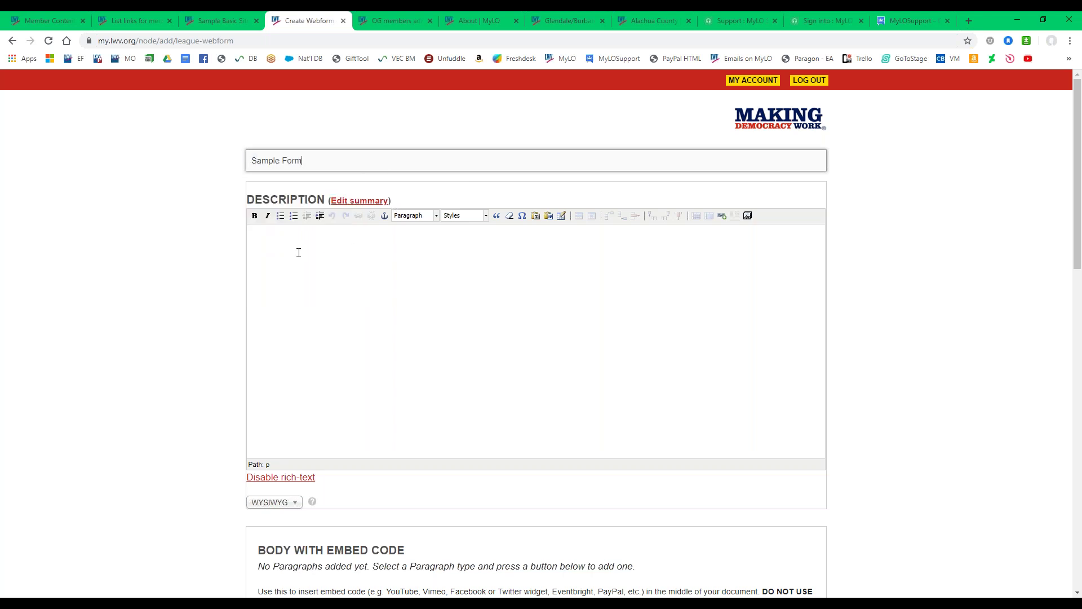
pyautogui.click(299, 253)
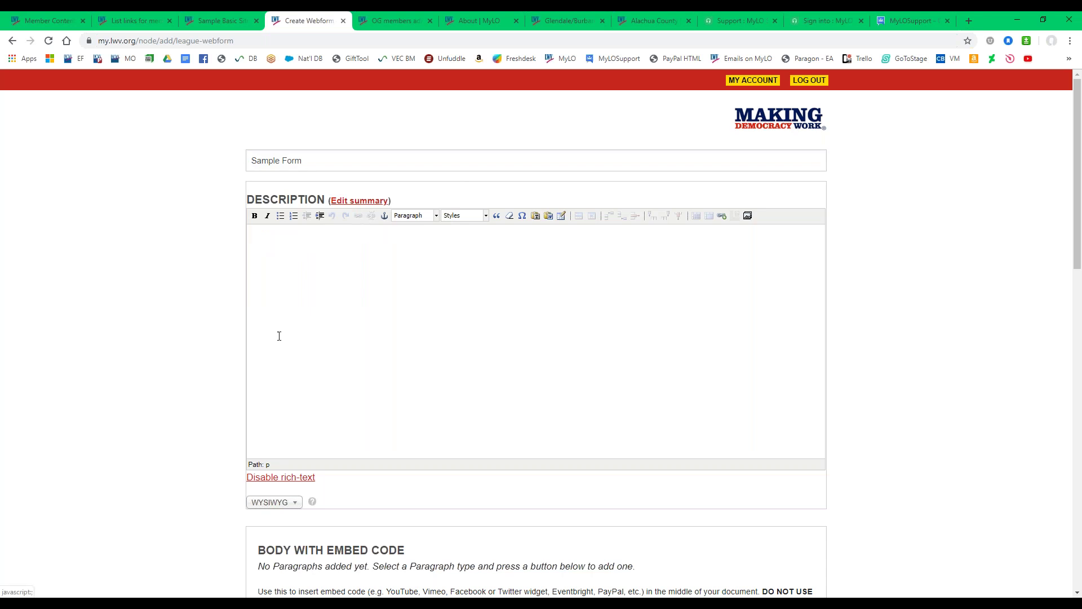
pyautogui.rightClick(267, 252)
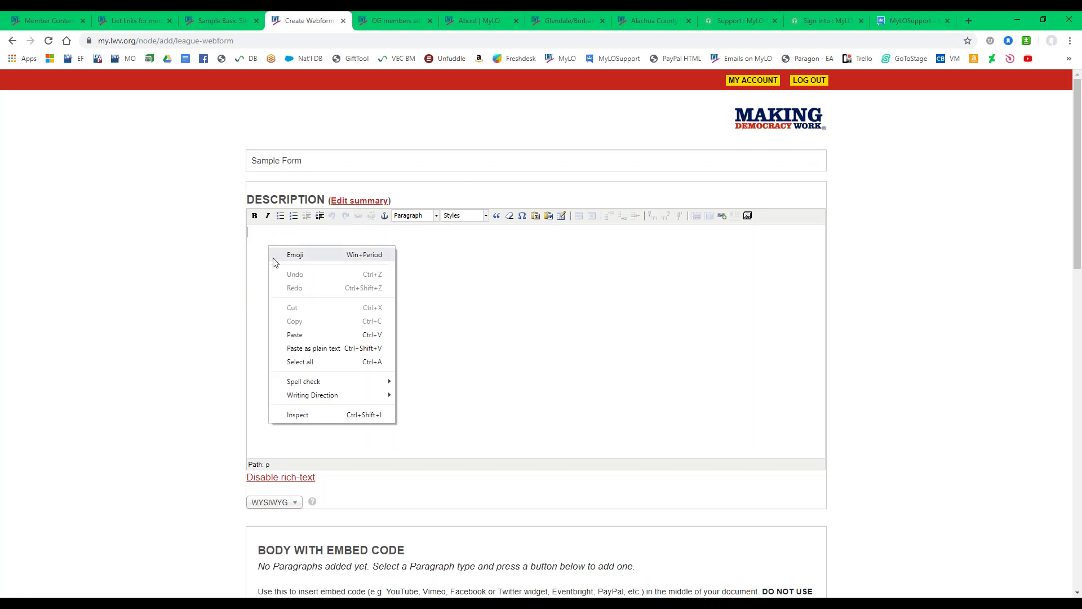
pyautogui.click(292, 333)
pyautogui.hotkey('ctrl', 'a')
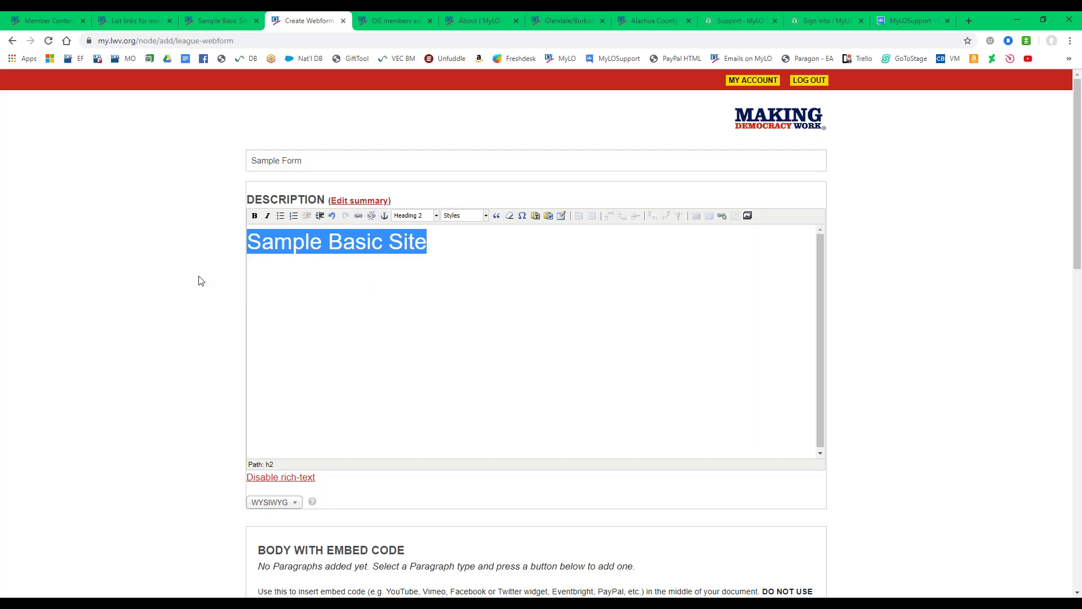
pyautogui.press('Delete')
# Paste the Glendale/Burbank League description text into the form's description.
pyautogui.click(571, 18)
pyautogui.click(473, 412)
pyautogui.click(310, 20)
pyautogui.rightClick(309, 357)
pyautogui.click(335, 445)
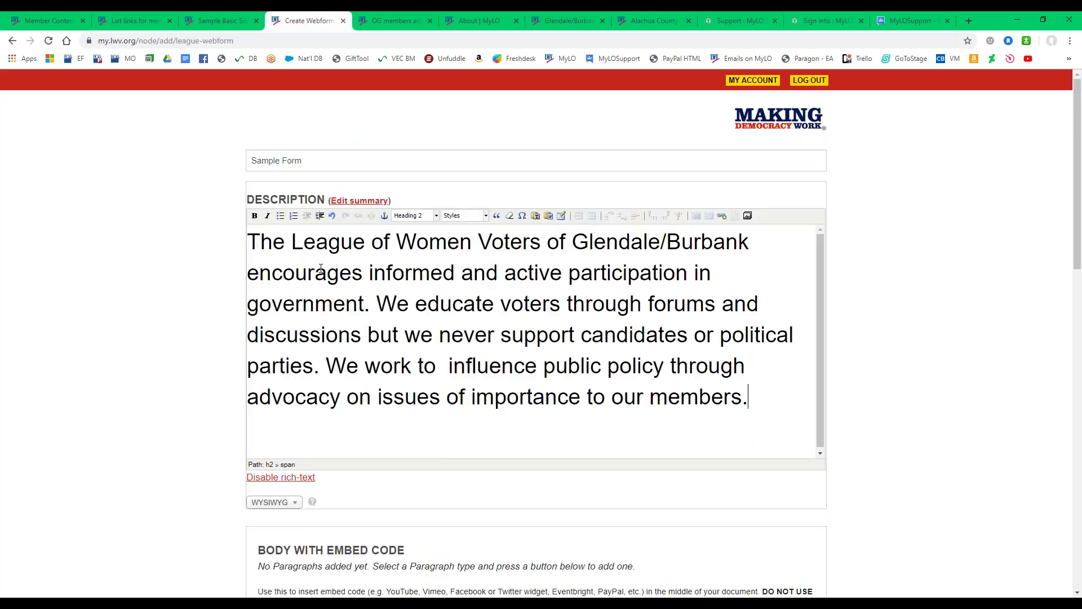
# Format the whole description as Paragraph text in the Special style.
pyautogui.hotkey('ctrl', 'a')
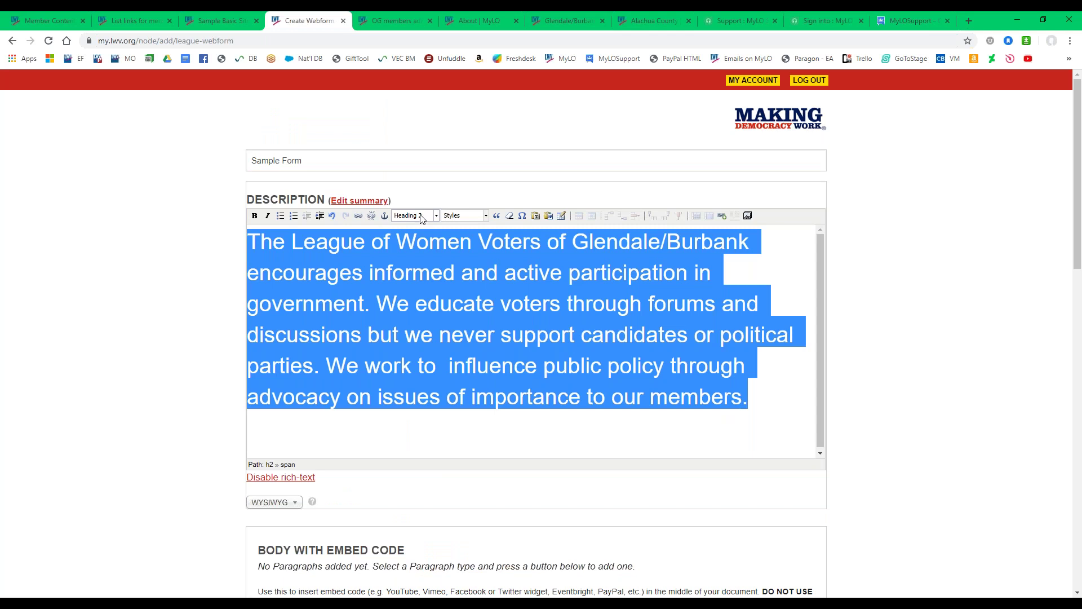
pyautogui.click(408, 216)
pyautogui.click(408, 312)
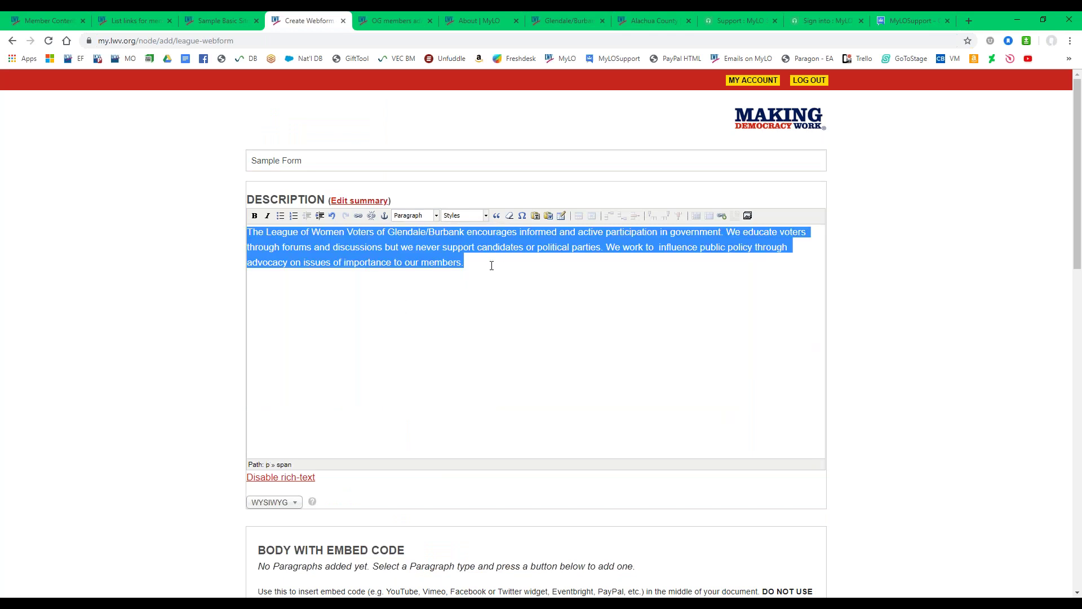
pyautogui.click(471, 215)
pyautogui.click(464, 246)
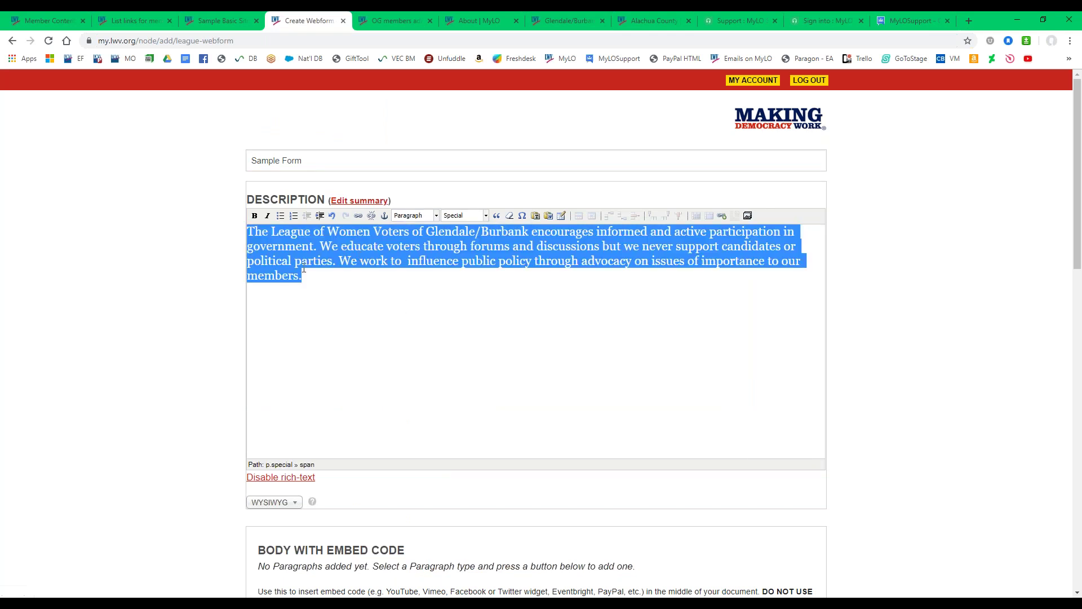
# Split the description after its first sentence and italicise the first paragraph.
pyautogui.click(319, 246)
pyautogui.press('Return')
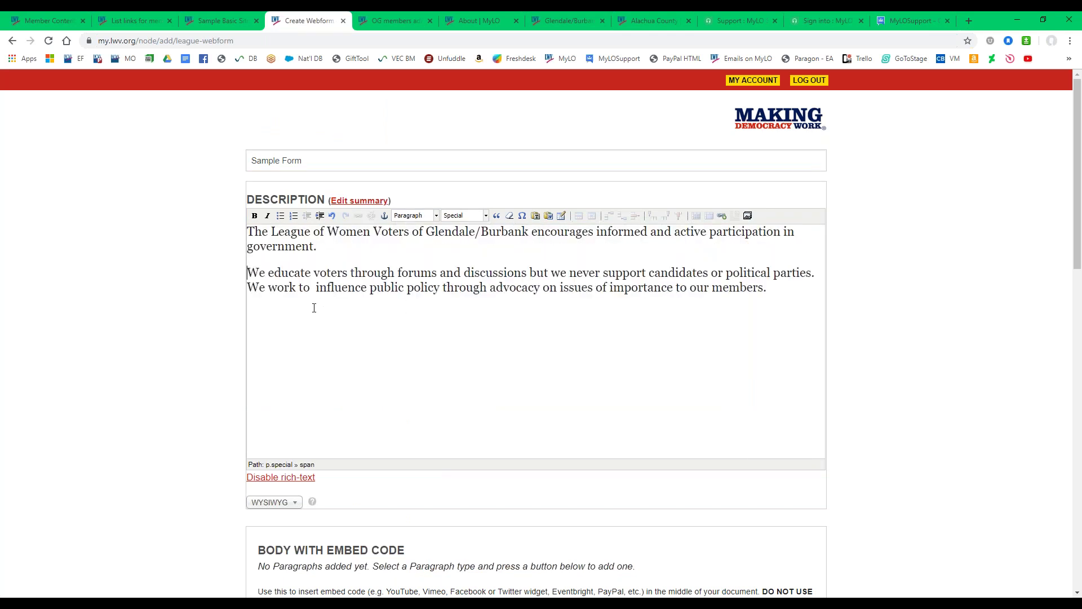
pyautogui.moveTo(319, 247); pyautogui.dragTo(248, 230)
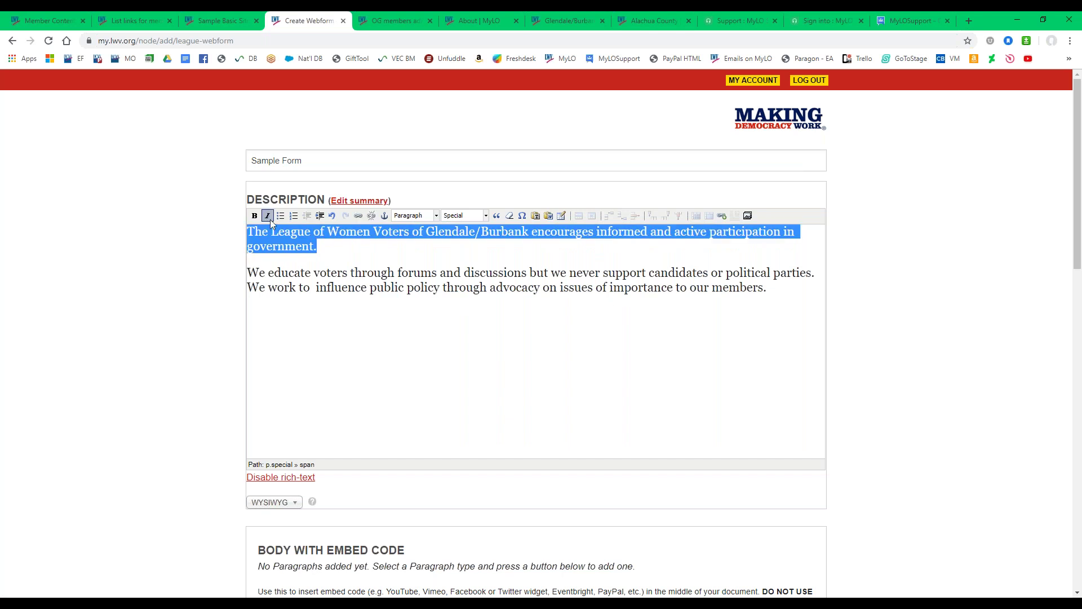
pyautogui.click(267, 216)
pyautogui.click(332, 248)
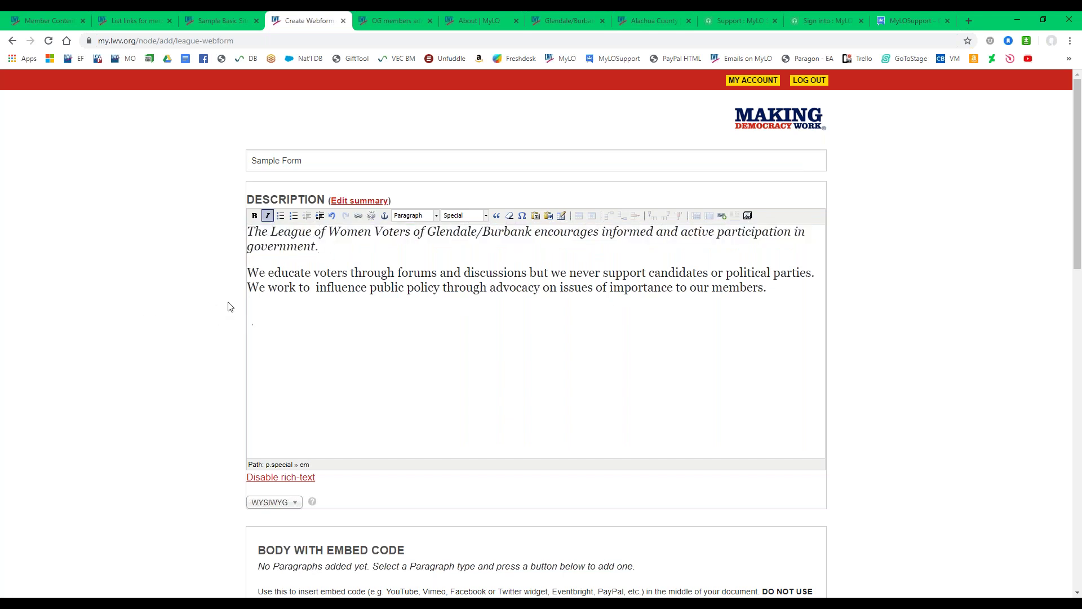
pyautogui.scroll(-4, 228, 309)
pyautogui.scroll(-2, 226, 309)
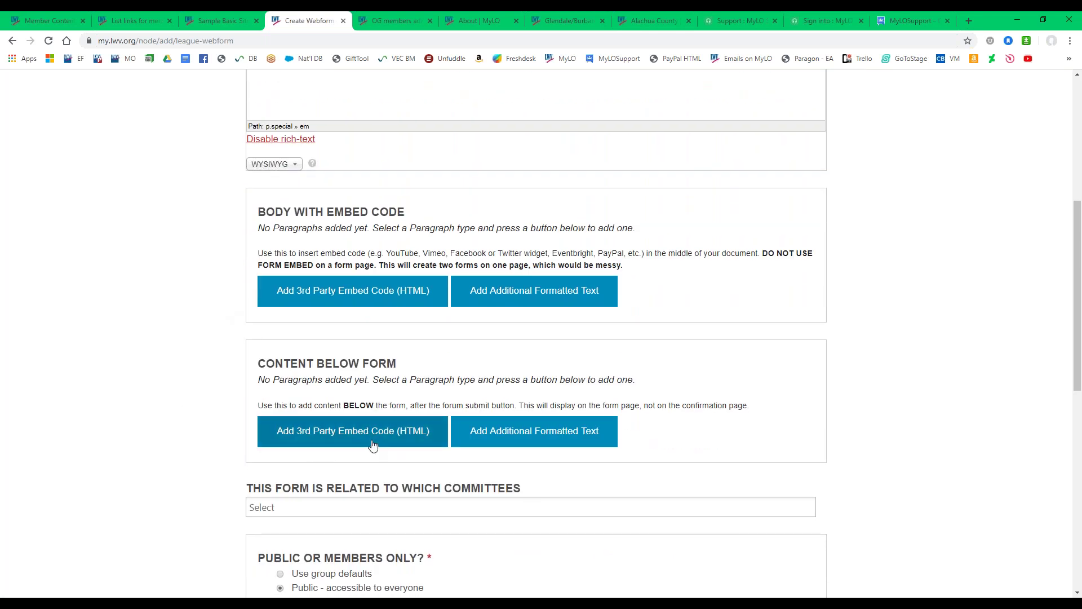
pyautogui.click(525, 432)
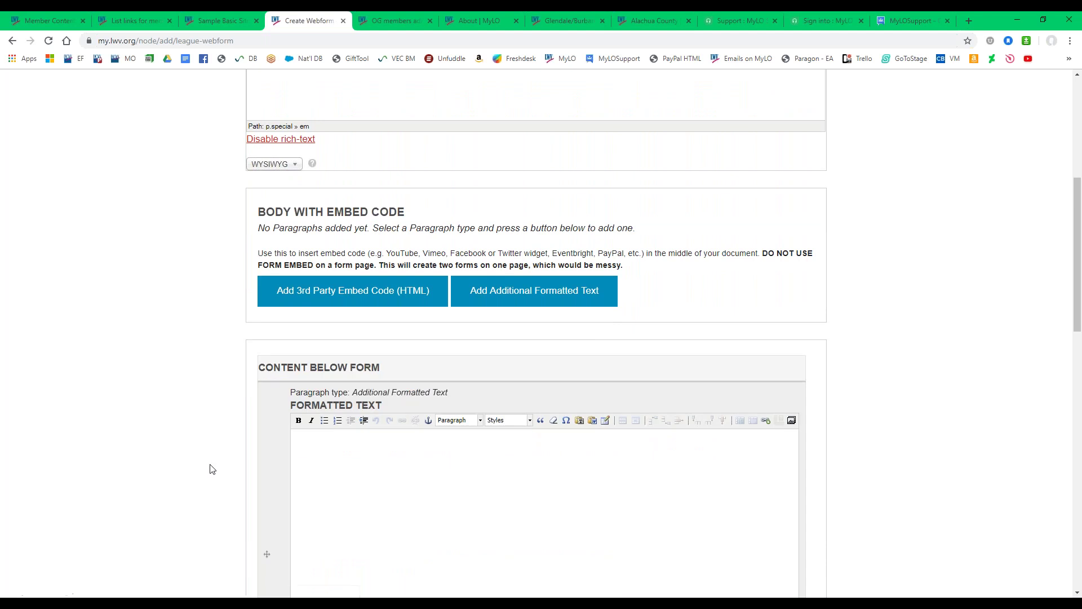
pyautogui.rightClick(333, 467)
pyautogui.click(359, 380)
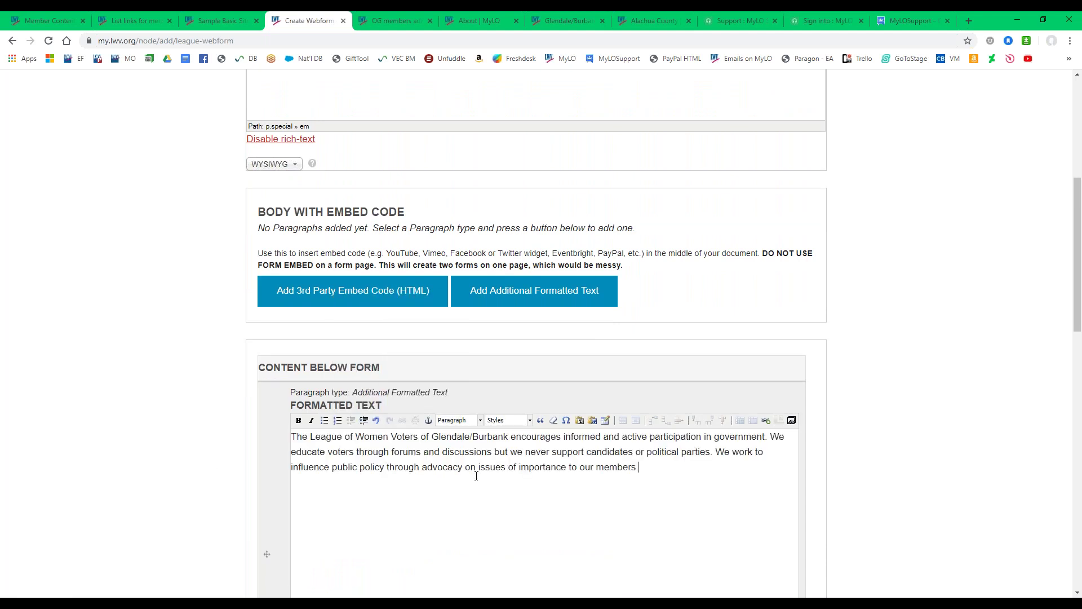
pyautogui.moveTo(772, 438); pyautogui.dragTo(778, 495)
pyautogui.press('Delete')
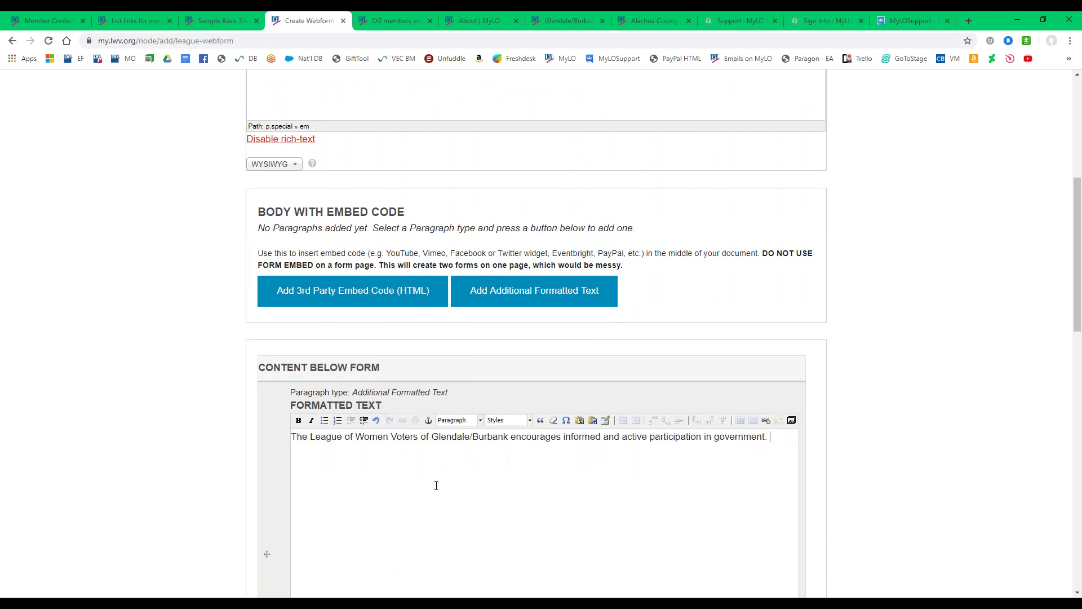
pyautogui.moveTo(775, 437); pyautogui.dragTo(150, 437)
pyautogui.click(511, 420)
pyautogui.click(519, 463)
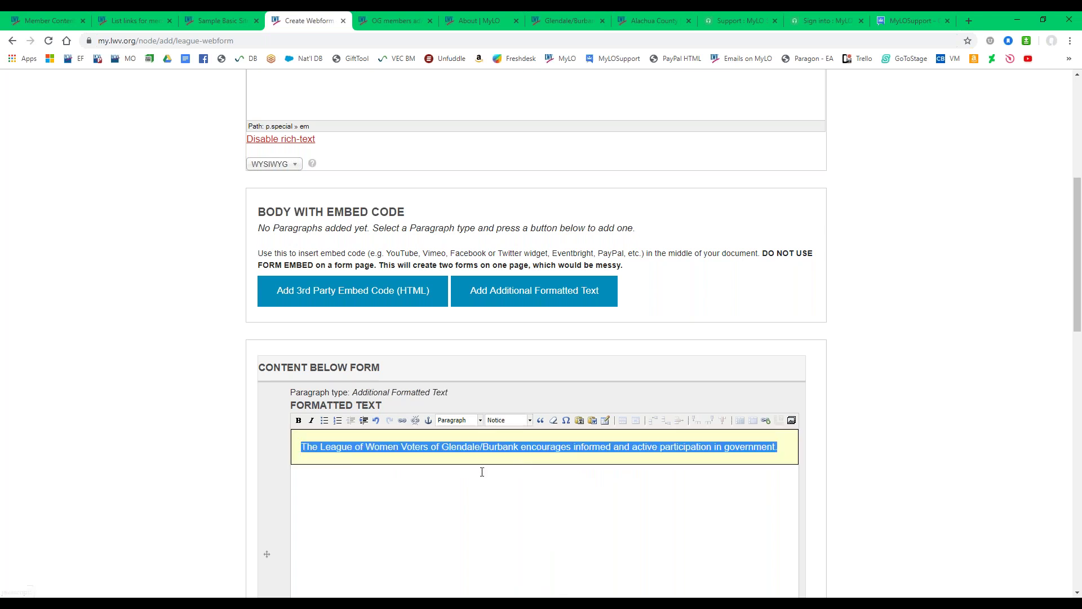
pyautogui.click(416, 481)
pyautogui.scroll(2, 109, 458)
pyautogui.scroll(2, 111, 460)
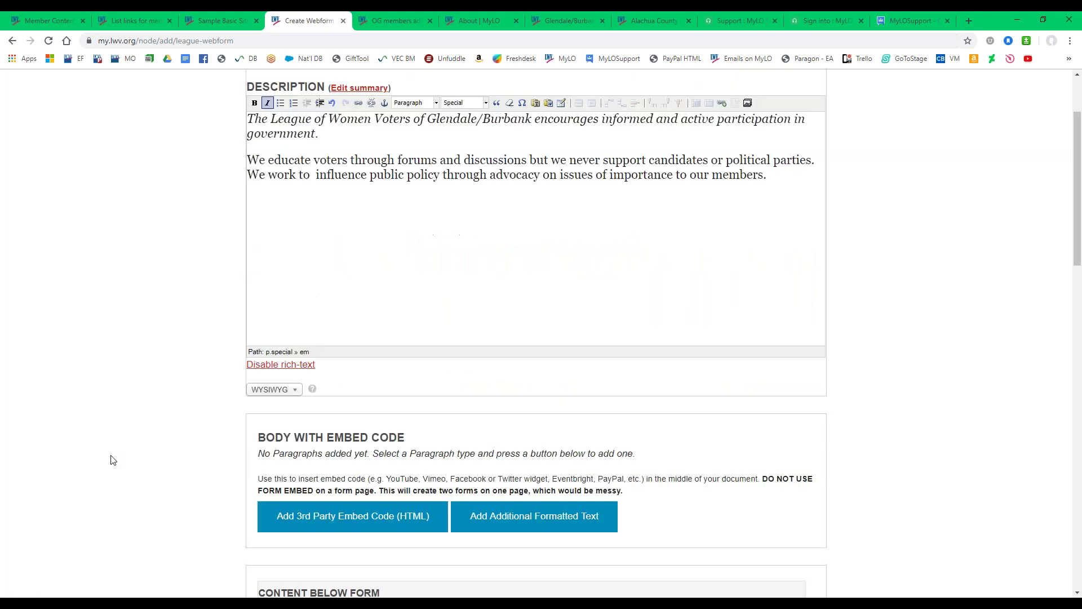
pyautogui.scroll(1, 111, 460)
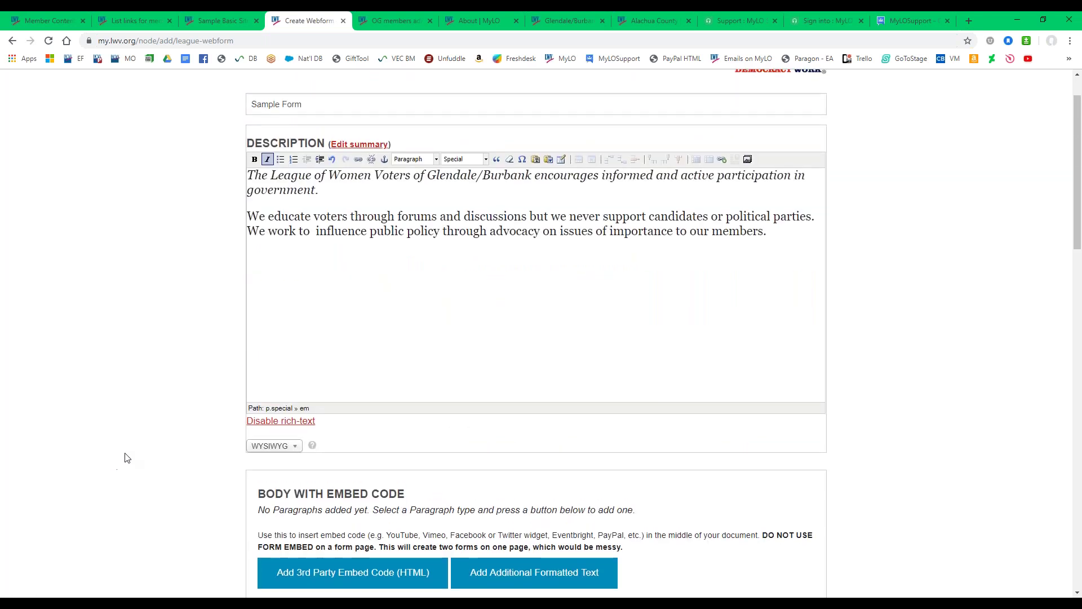
pyautogui.click(331, 101)
pyautogui.moveTo(331, 101); pyautogui.dragTo(217, 106)
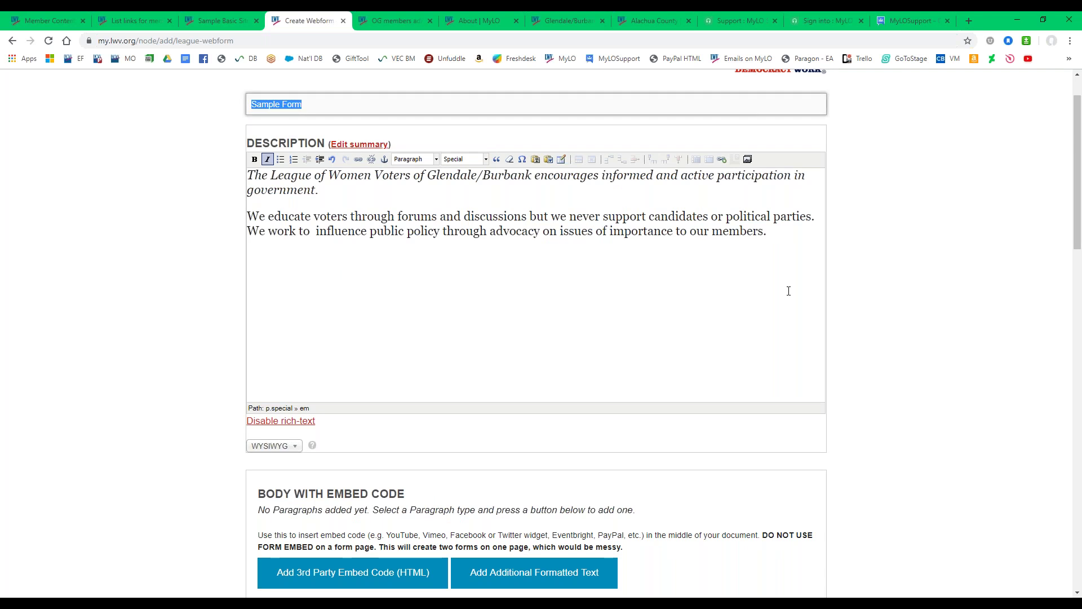
pyautogui.moveTo(804, 246); pyautogui.dragTo(124, 138)
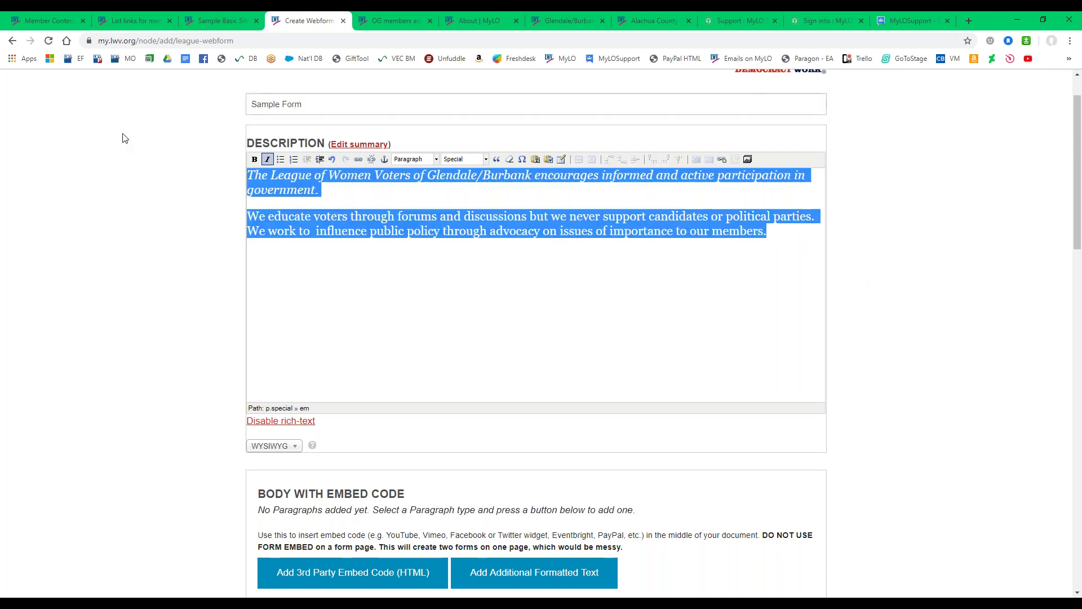
pyautogui.click(304, 270)
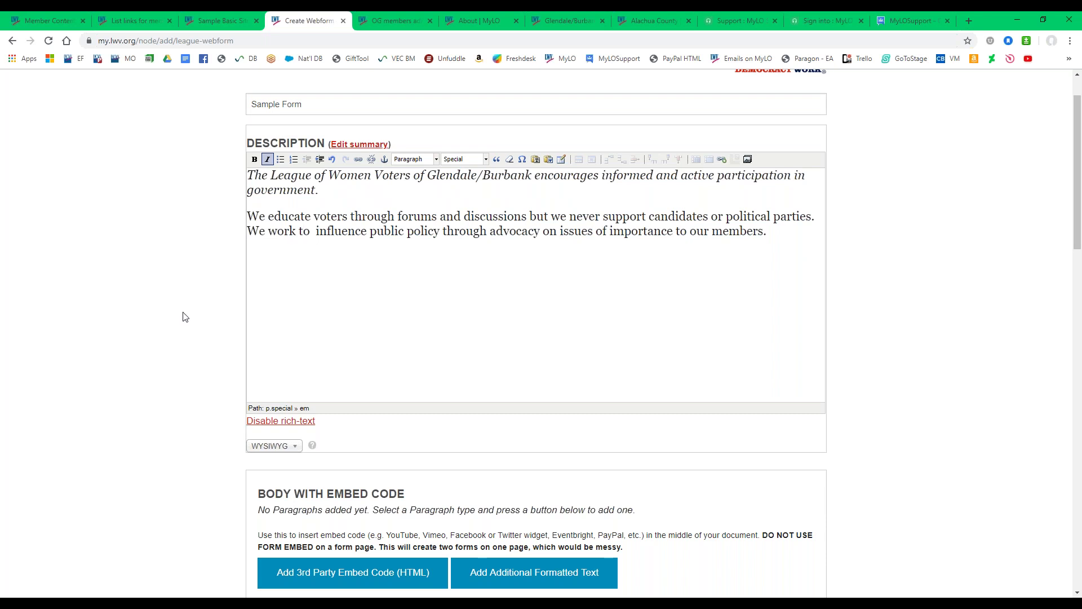
pyautogui.scroll(-7, 182, 317)
pyautogui.moveTo(259, 255); pyautogui.dragTo(394, 260)
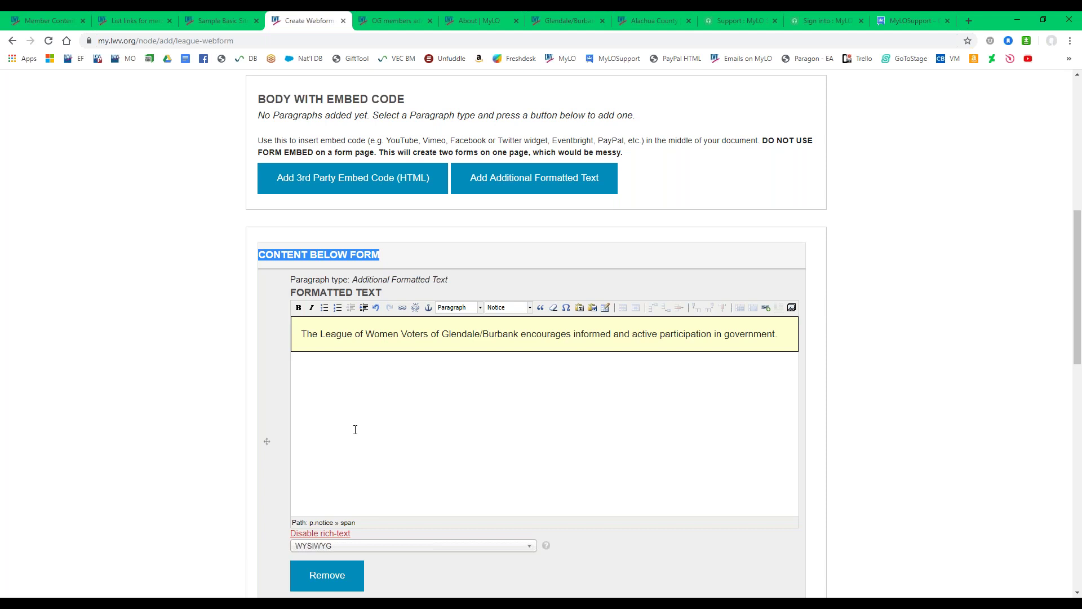
# Relate the form to 'Sample Committee - Sample Basic Site' in the committees selector.
pyautogui.scroll(-5, 229, 378)
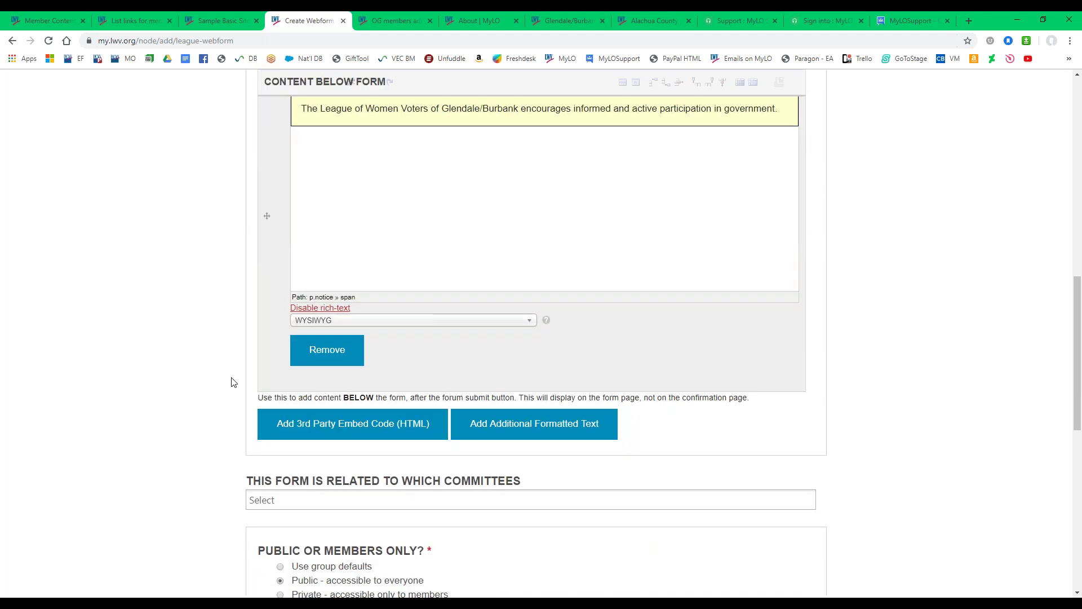
pyautogui.scroll(-1, 223, 377)
pyautogui.scroll(-2, 210, 372)
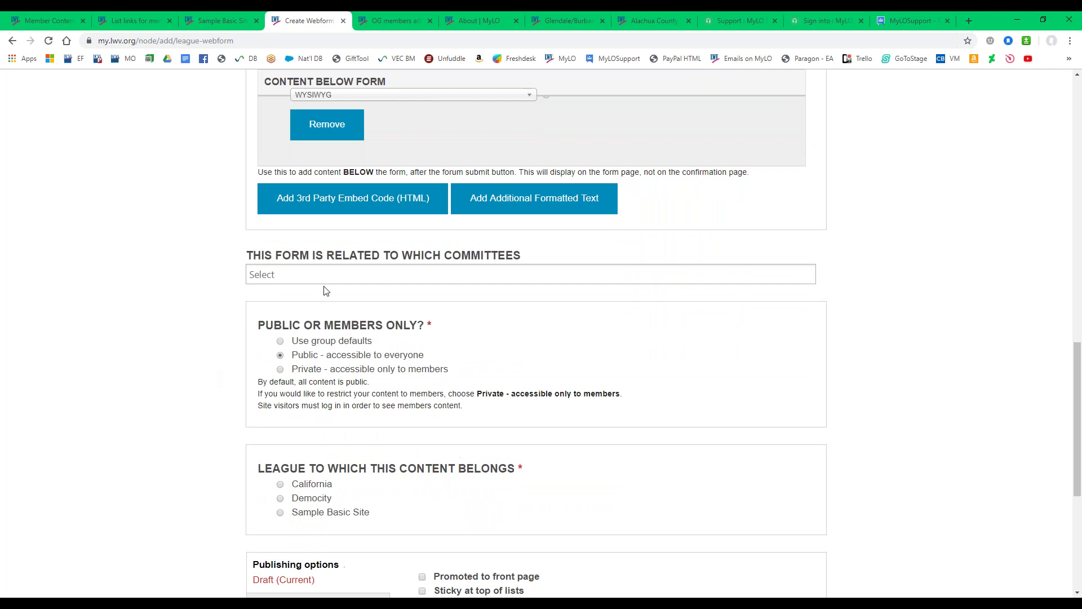
pyautogui.click(328, 277)
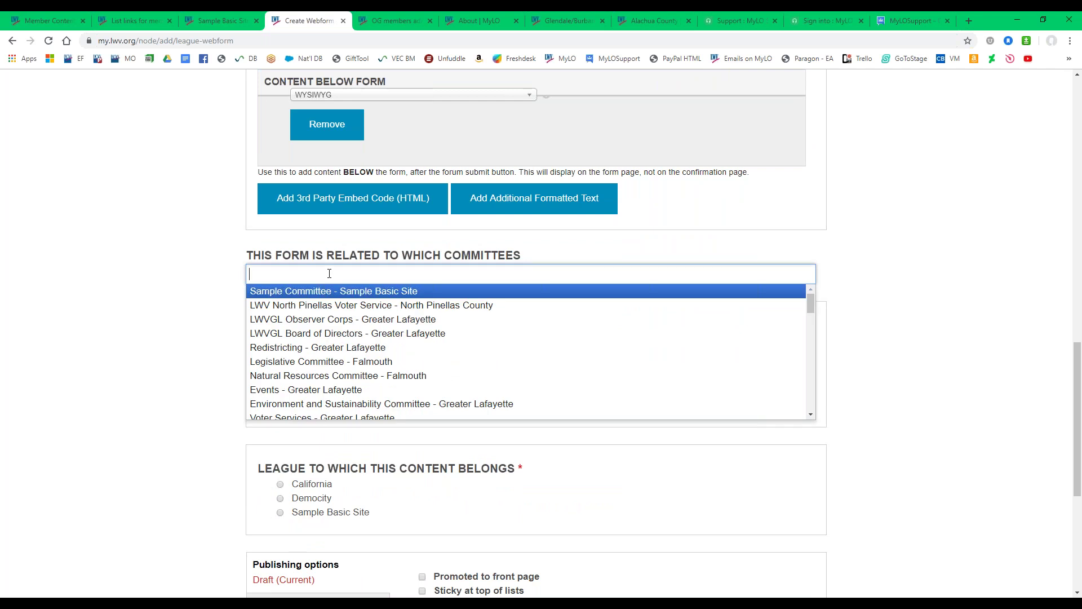
pyautogui.click(313, 293)
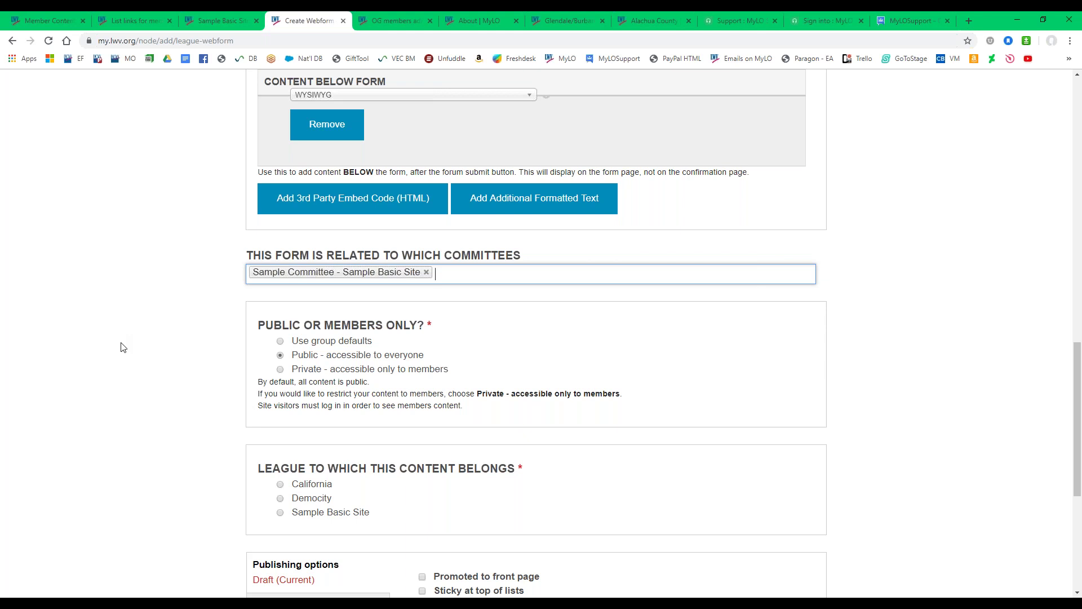
# Assign the form to the Sample Basic Site league and save the webform.
pyautogui.scroll(-3, 254, 339)
pyautogui.click(280, 344)
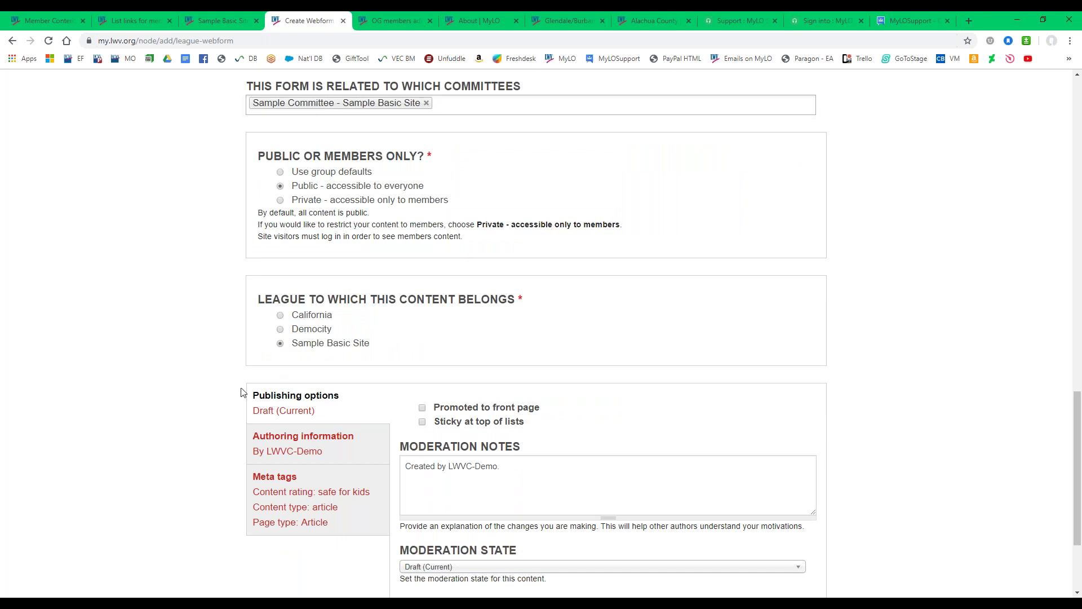
pyautogui.scroll(-3, 227, 348)
pyautogui.click(276, 500)
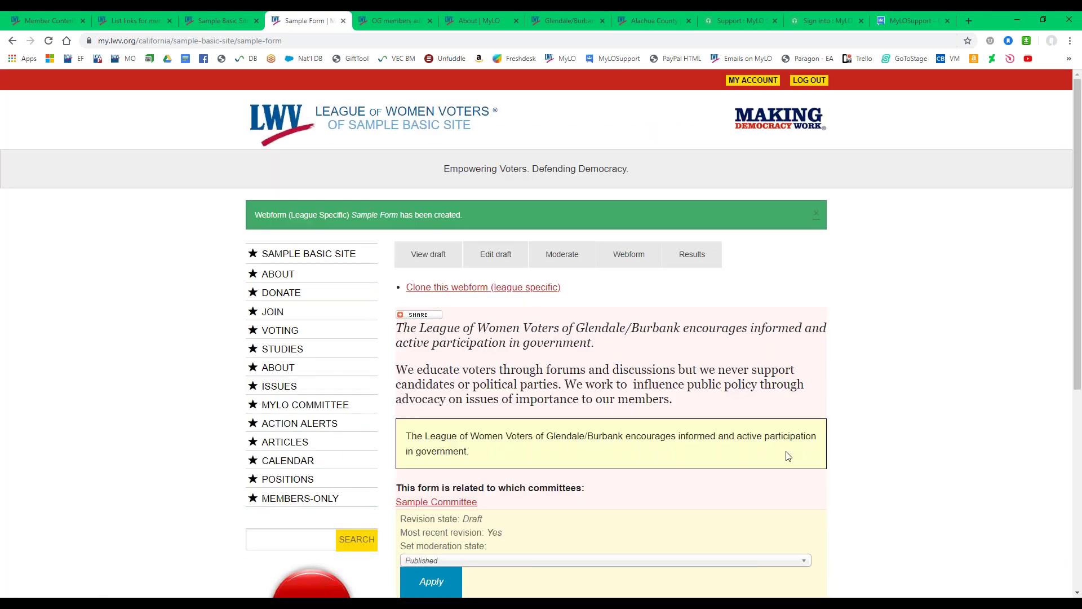
# Review the Sample Form draft's description, notice box and related committee.
pyautogui.moveTo(405, 435); pyautogui.dragTo(495, 462)
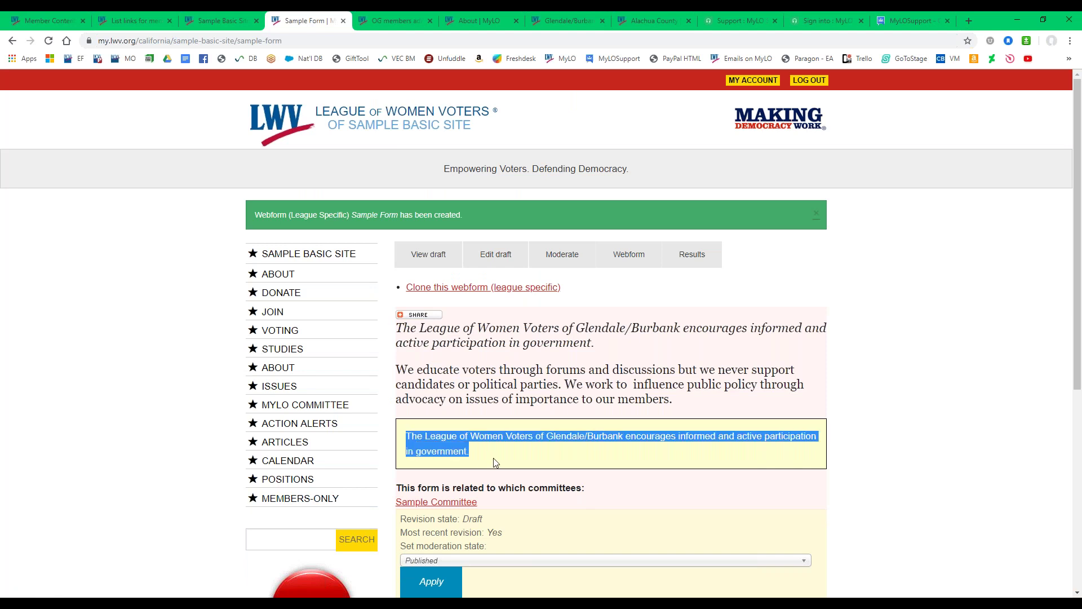
pyautogui.click(528, 450)
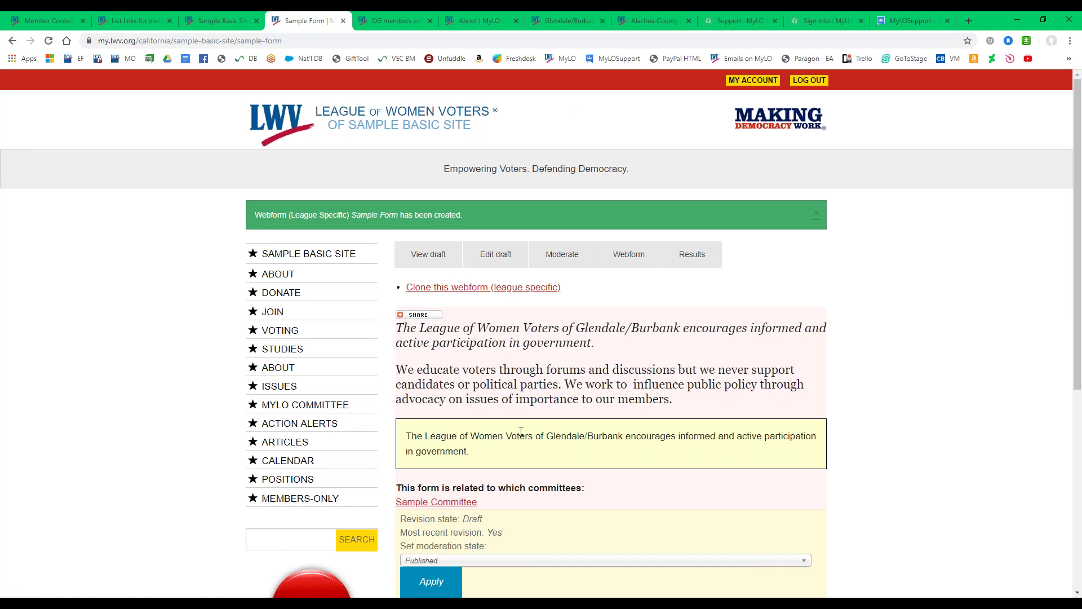
pyautogui.moveTo(471, 451); pyautogui.dragTo(413, 326)
pyautogui.click(565, 407)
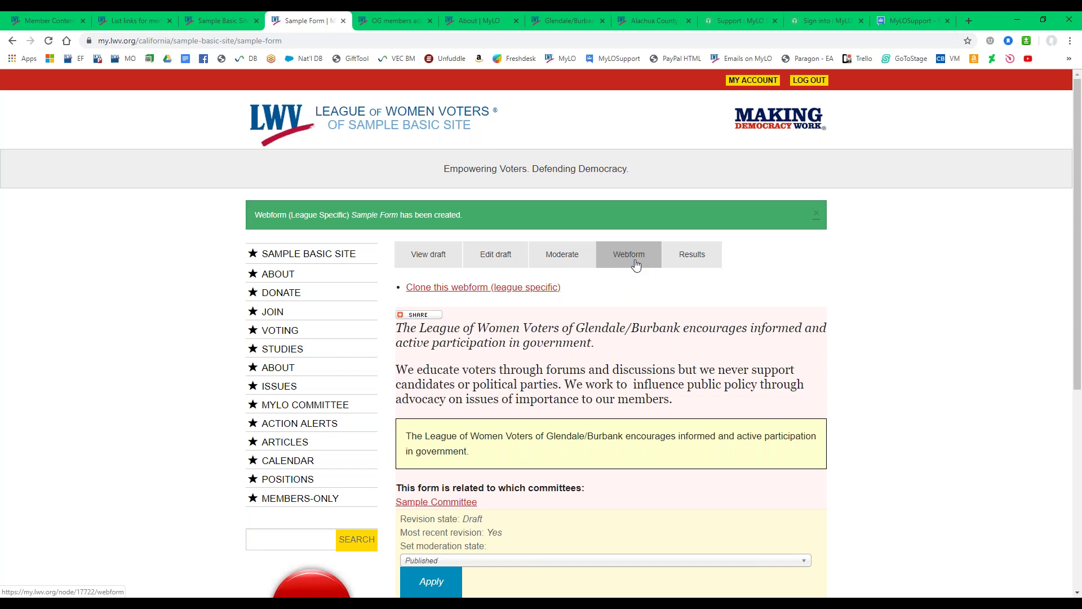
# Add a required 'Name:' component under Webform > Form components.
pyautogui.click(636, 265)
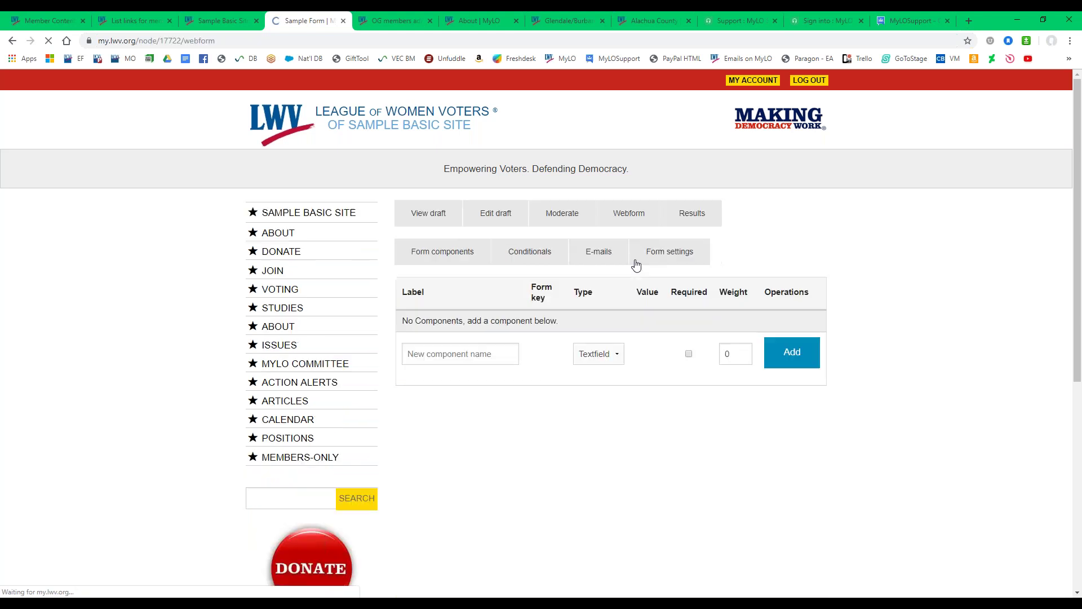
pyautogui.click(435, 264)
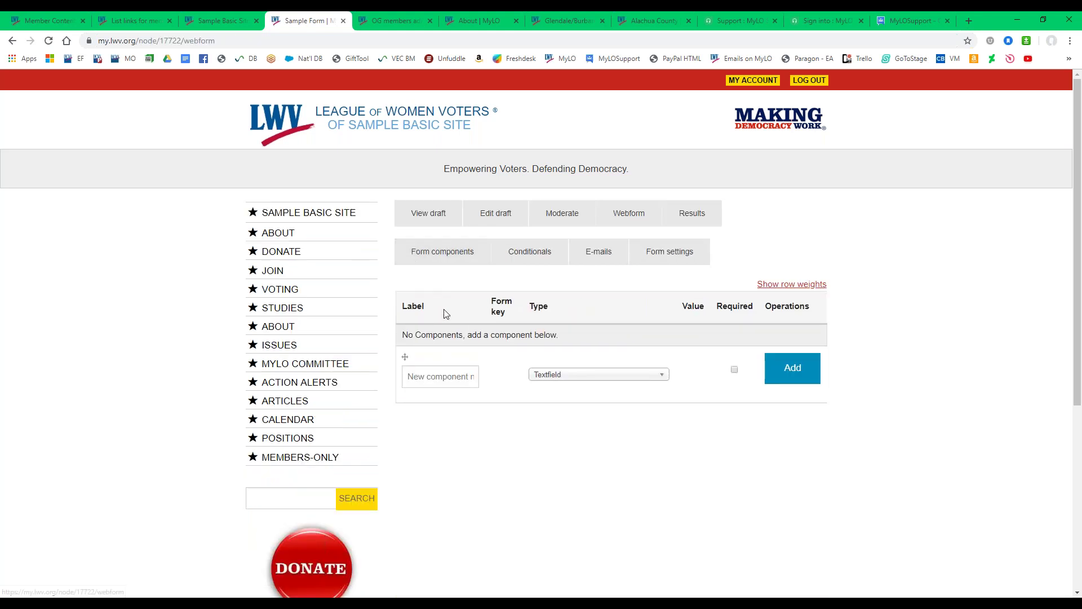
pyautogui.click(442, 254)
pyautogui.click(423, 375)
pyautogui.write('Name:')
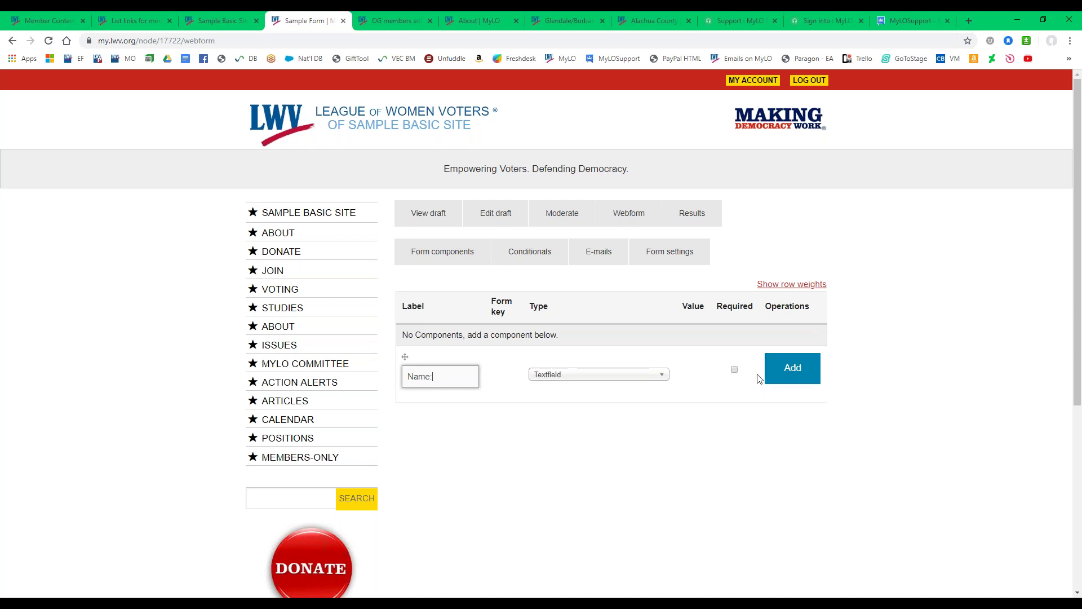
pyautogui.click(735, 370)
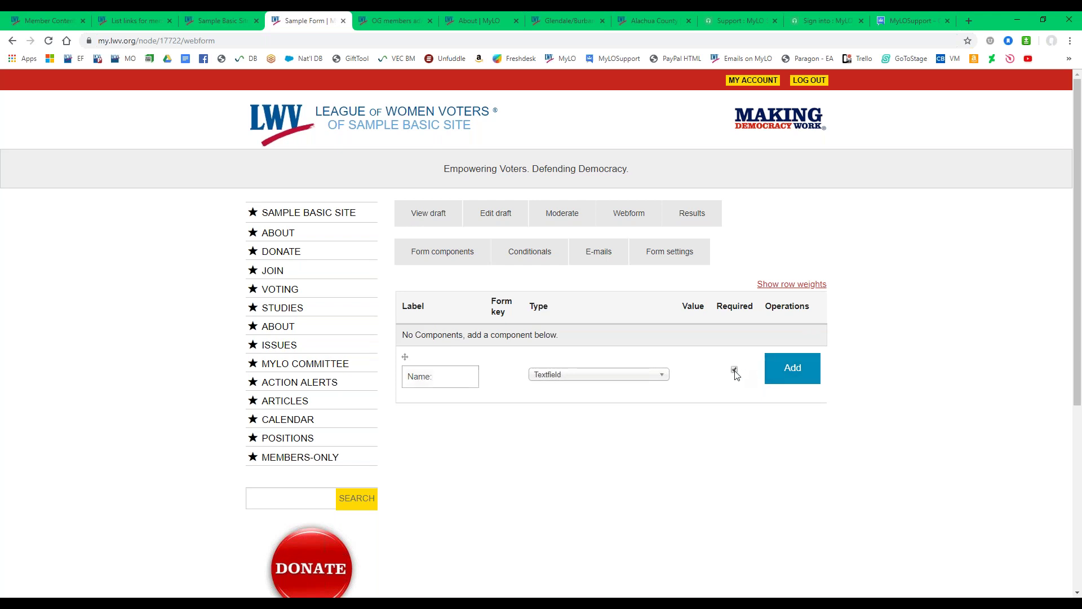
pyautogui.click(775, 380)
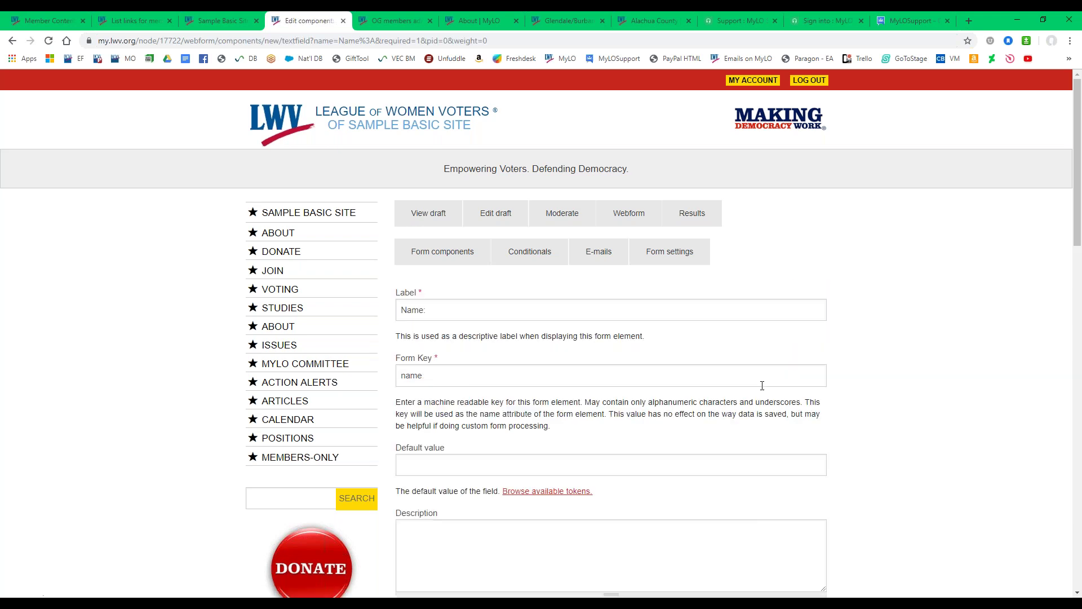
# Check the Name field's form key and give it the description 'Add description here'.
pyautogui.click(563, 310)
pyautogui.hotkey('ctrl', 'a')
pyautogui.scroll(-1, 496, 319)
pyautogui.click(471, 319)
pyautogui.scroll(-1, 474, 324)
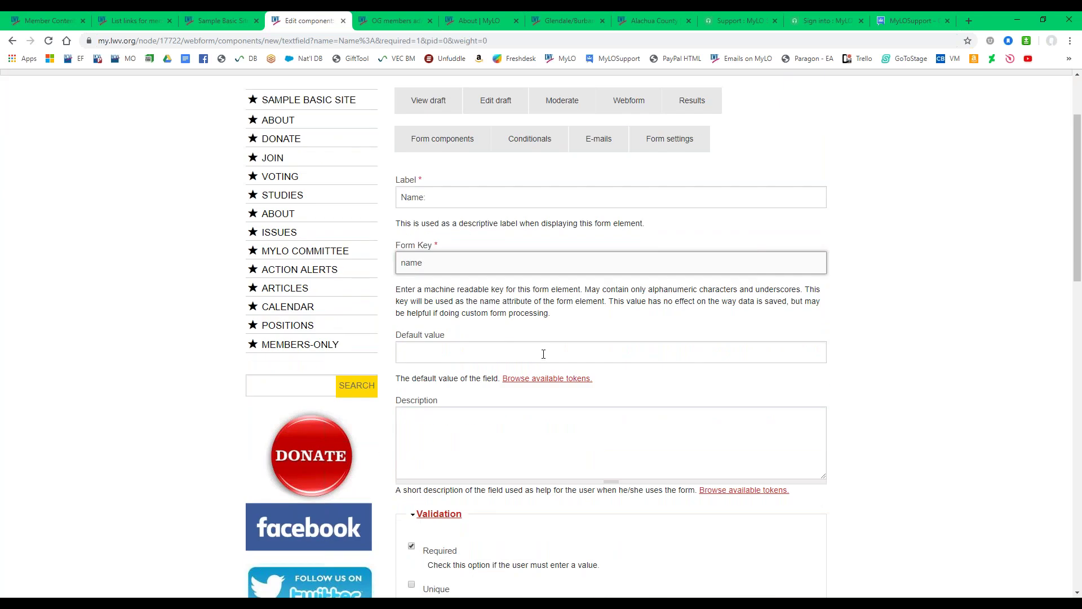
pyautogui.scroll(-1, 525, 364)
pyautogui.click(506, 379)
pyautogui.write('Add description here')
# Enter 'First Name' as the Name field's placeholder under Display.
pyautogui.scroll(-2, 537, 384)
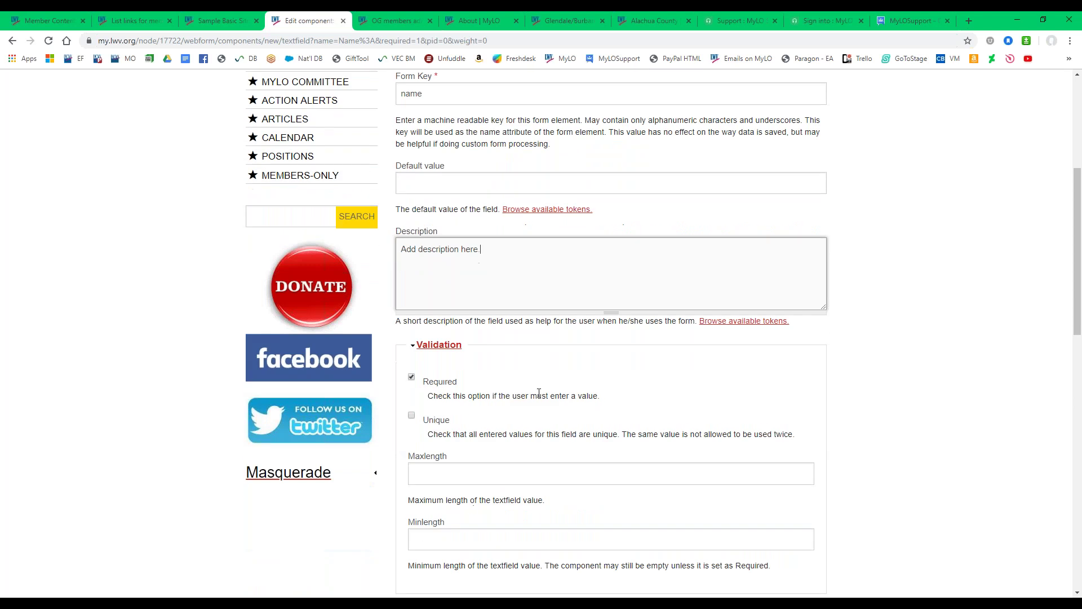
pyautogui.scroll(-1, 566, 380)
pyautogui.scroll(-1, 536, 377)
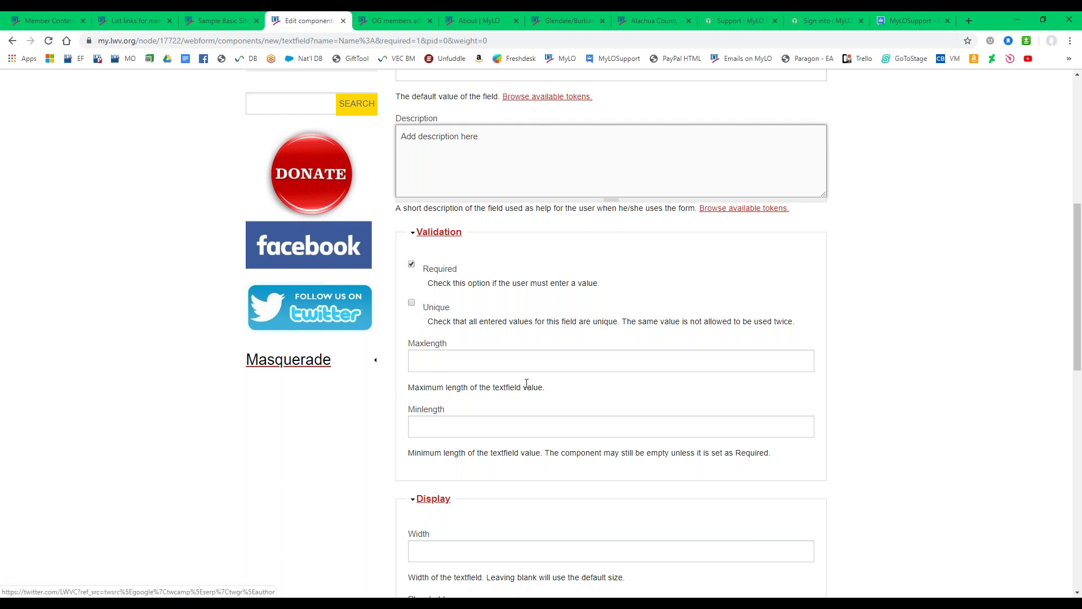
pyautogui.scroll(-2, 547, 361)
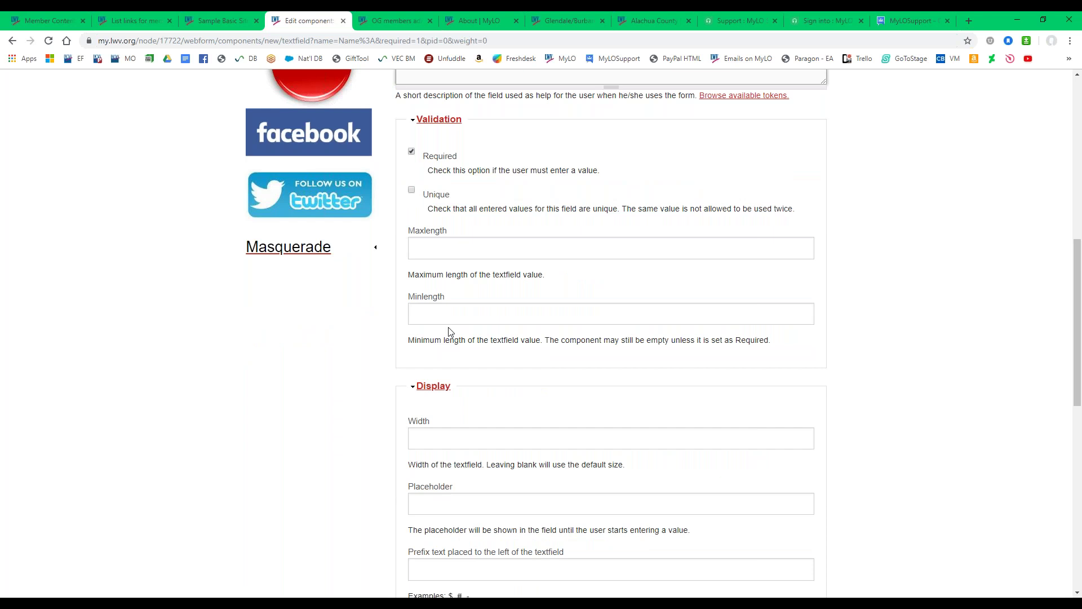
pyautogui.scroll(-3, 414, 393)
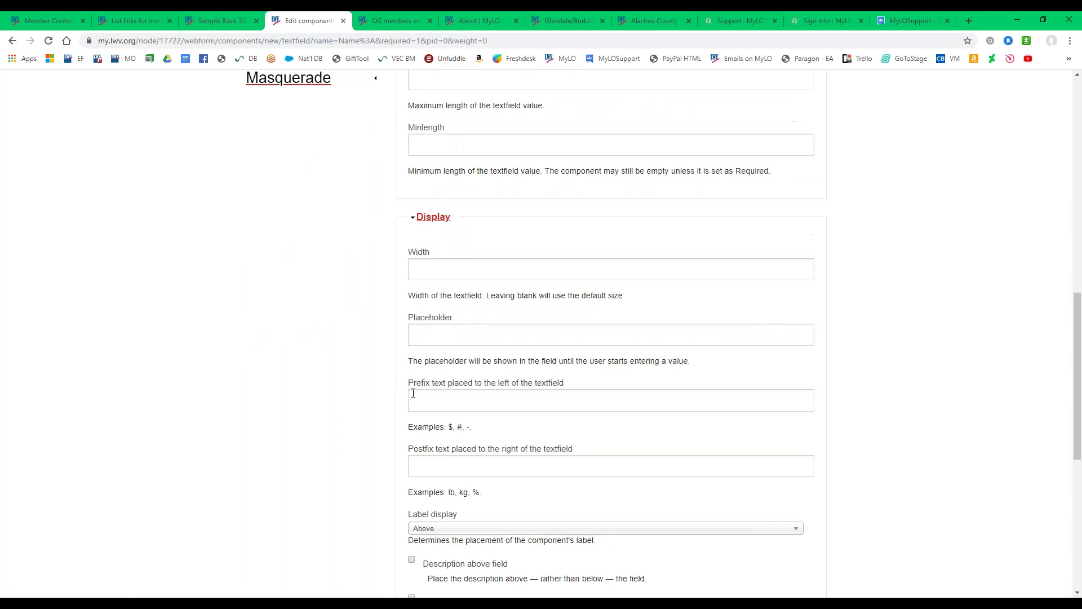
pyautogui.click(433, 336)
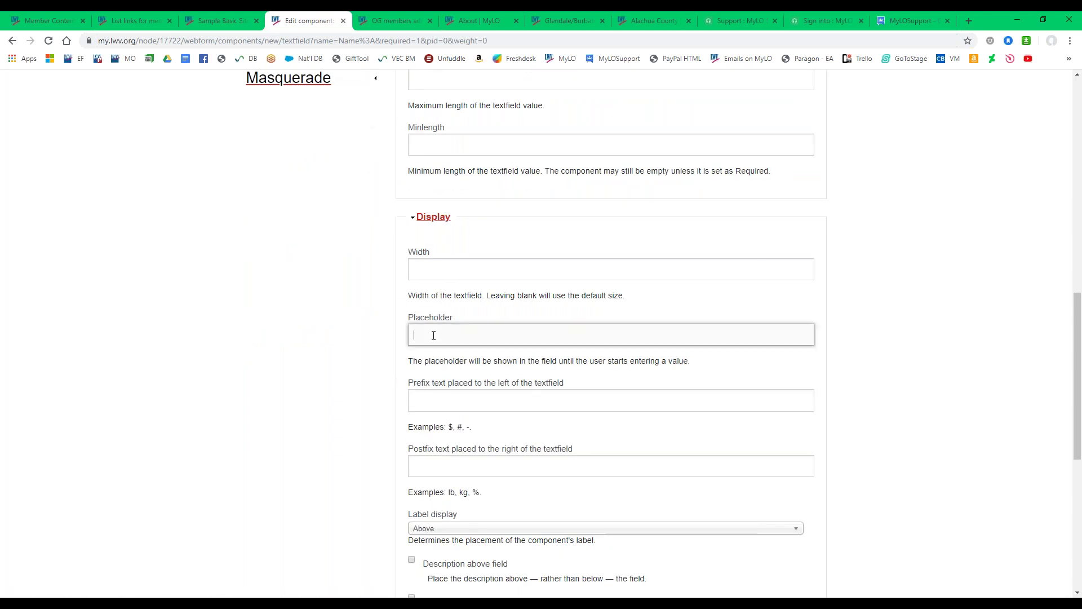
pyautogui.write('First Name')
pyautogui.scroll(-2, 374, 375)
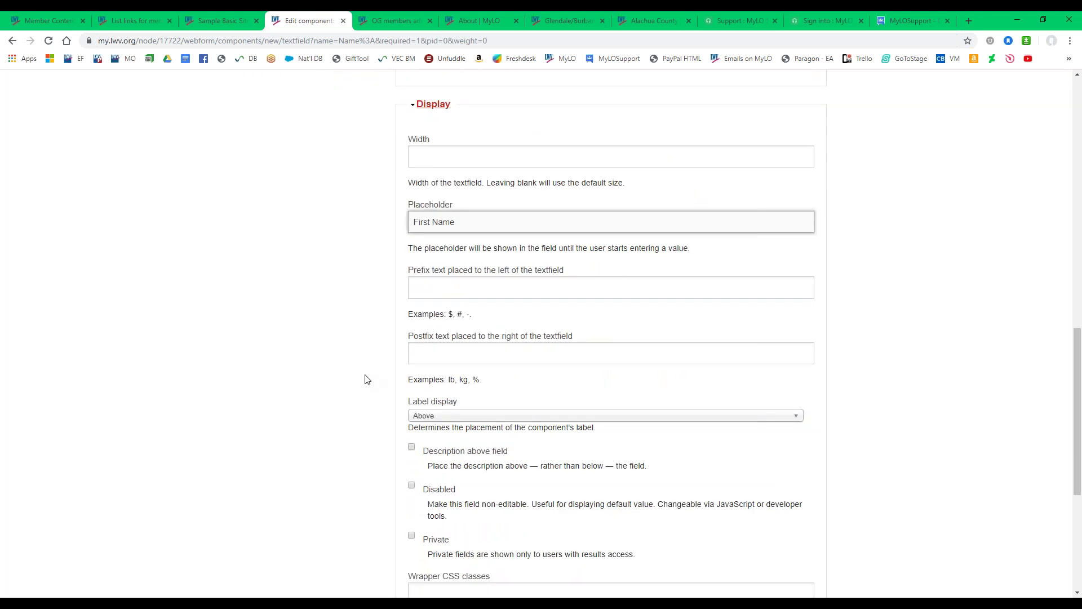
pyautogui.scroll(-1, 365, 379)
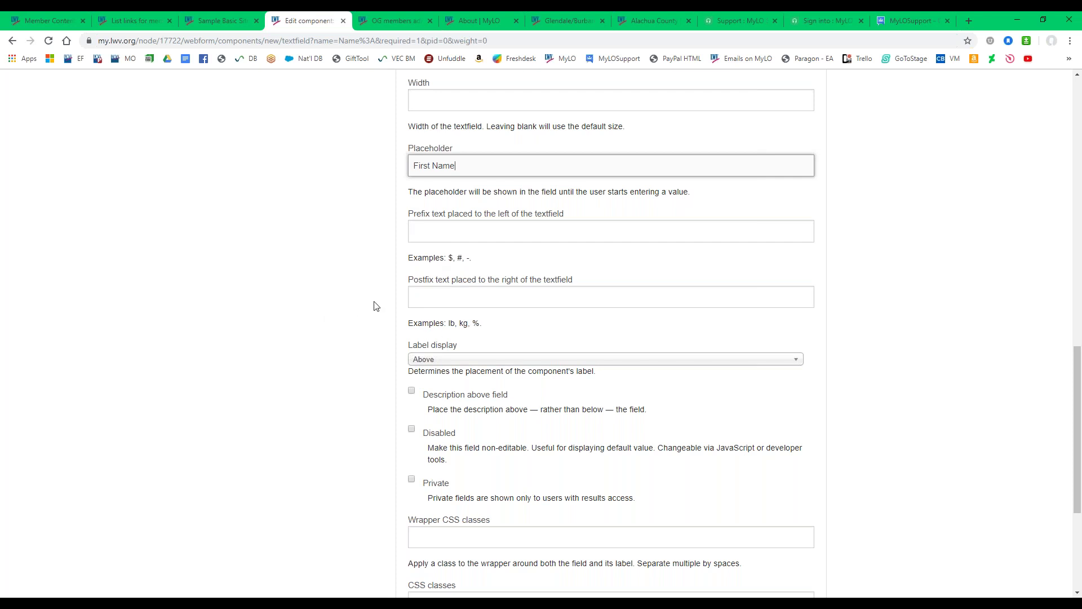
pyautogui.scroll(-3, 376, 306)
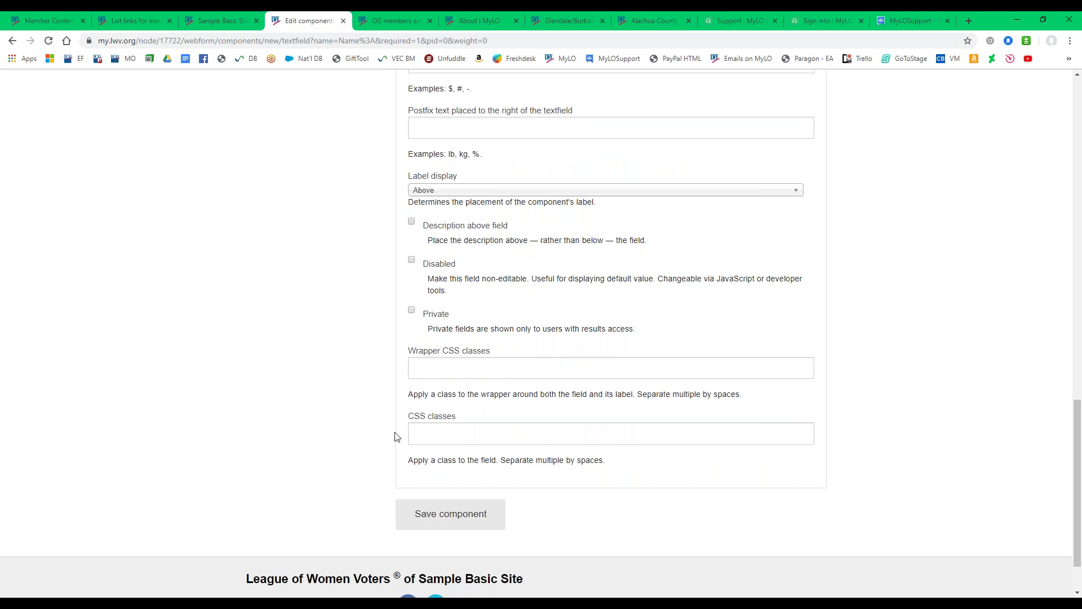
pyautogui.click(420, 526)
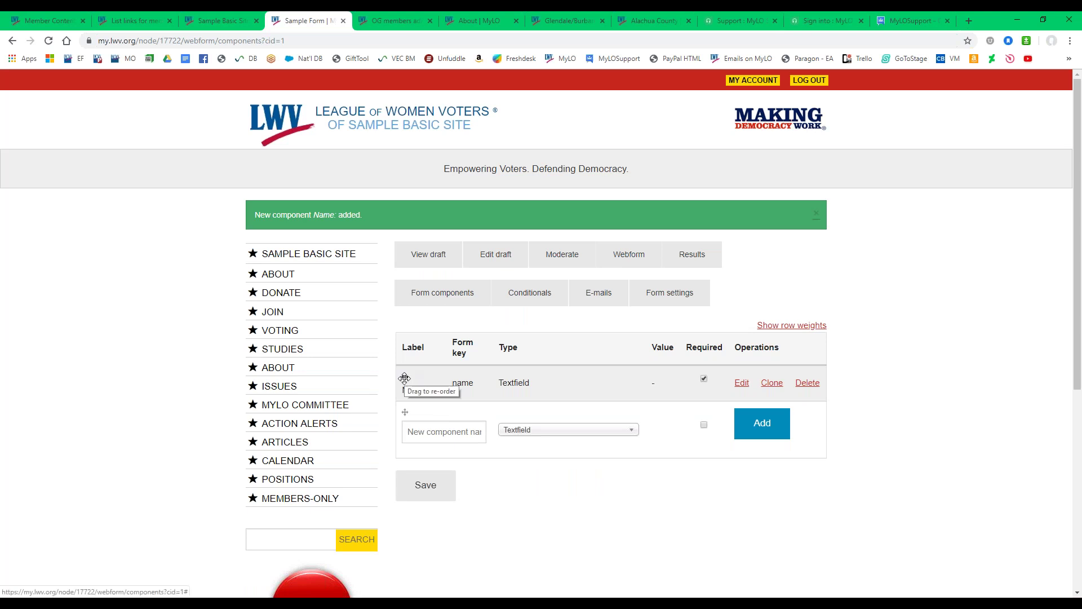
pyautogui.moveTo(401, 379); pyautogui.dragTo(394, 376)
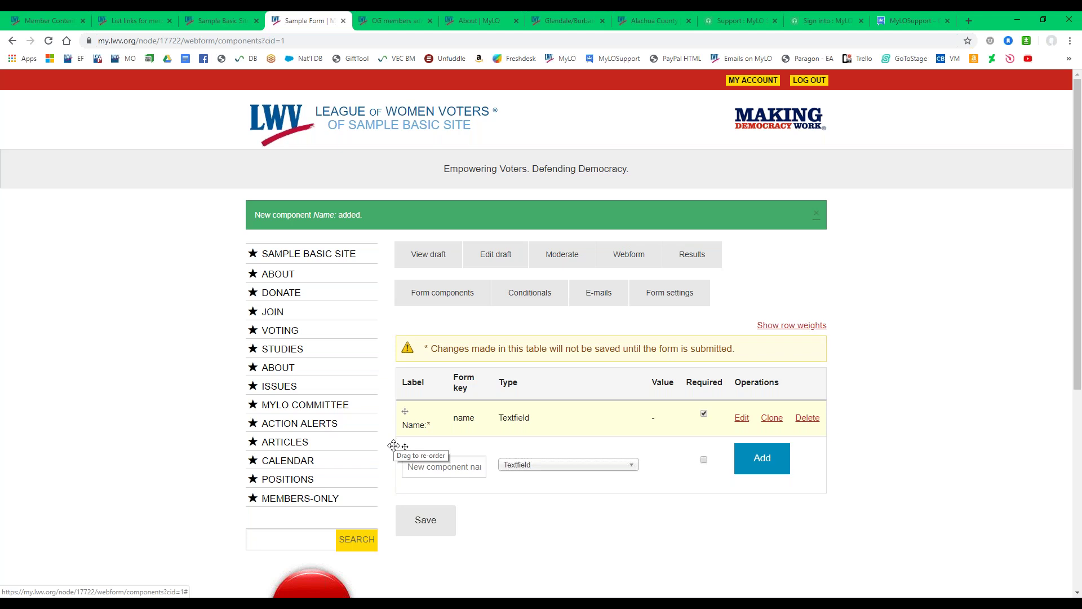
pyautogui.click(415, 256)
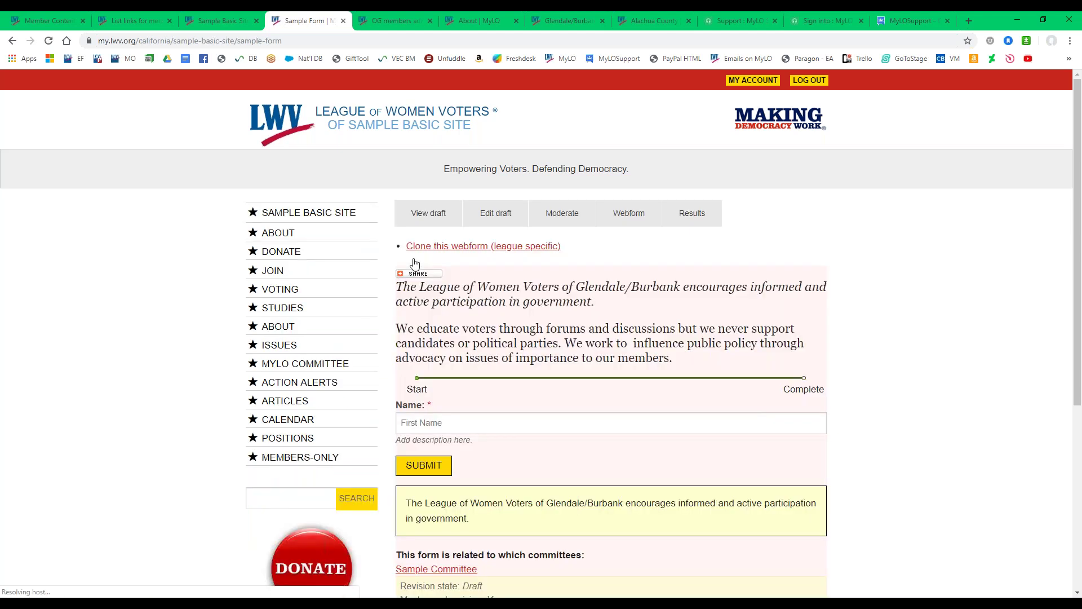
pyautogui.moveTo(474, 442); pyautogui.dragTo(397, 445)
pyautogui.click(482, 445)
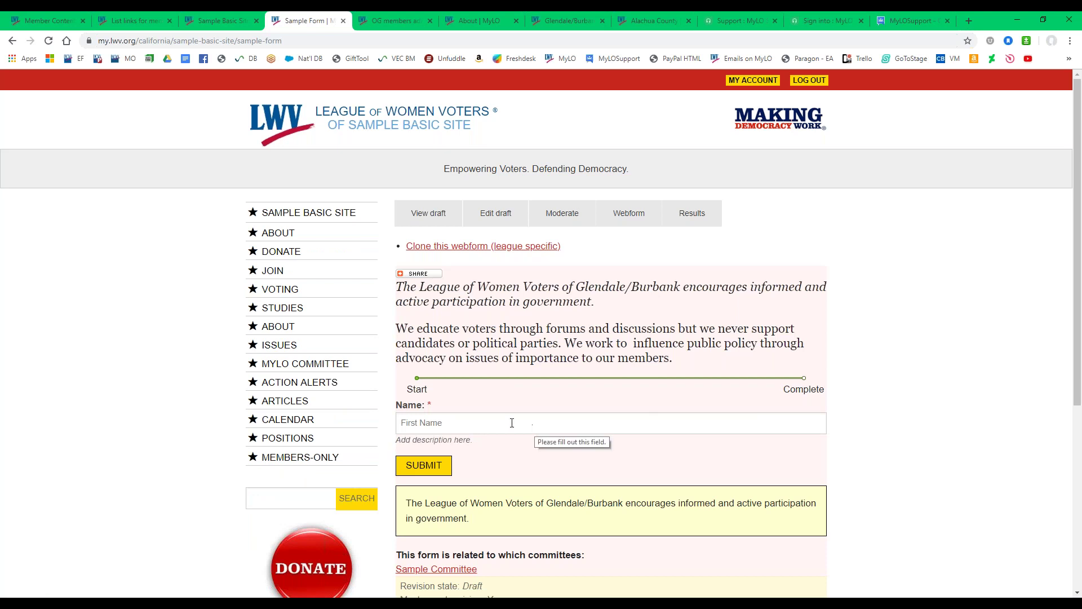
pyautogui.click(454, 412)
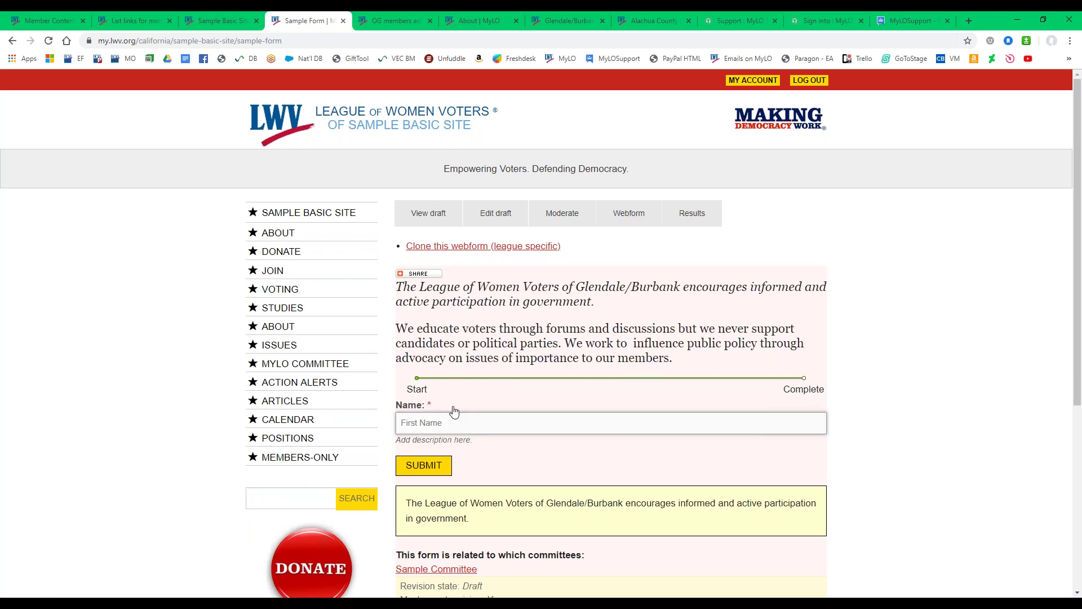
pyautogui.click(417, 382)
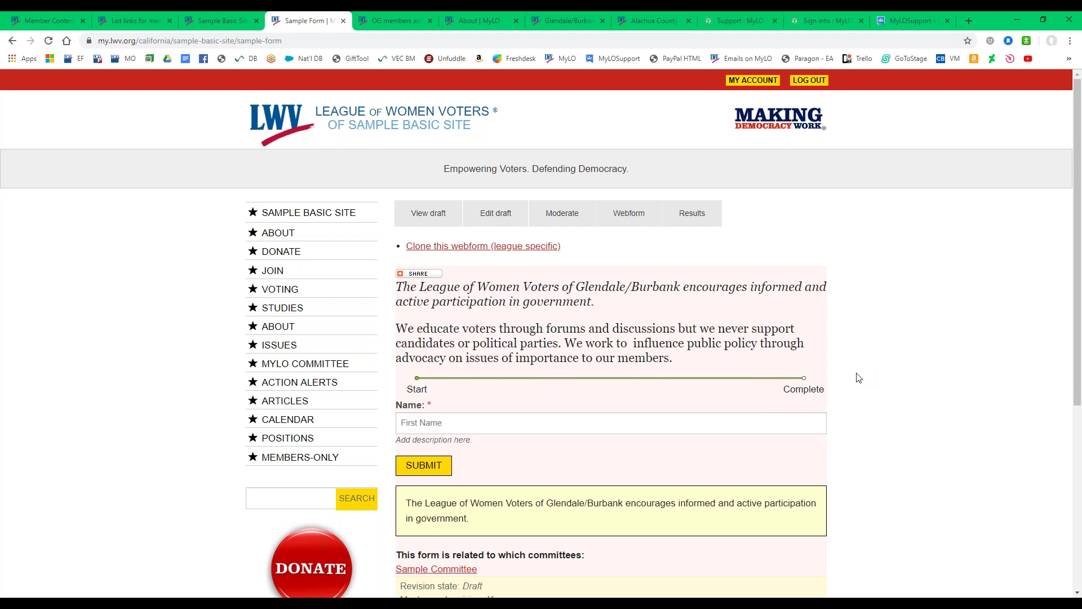
pyautogui.click(641, 226)
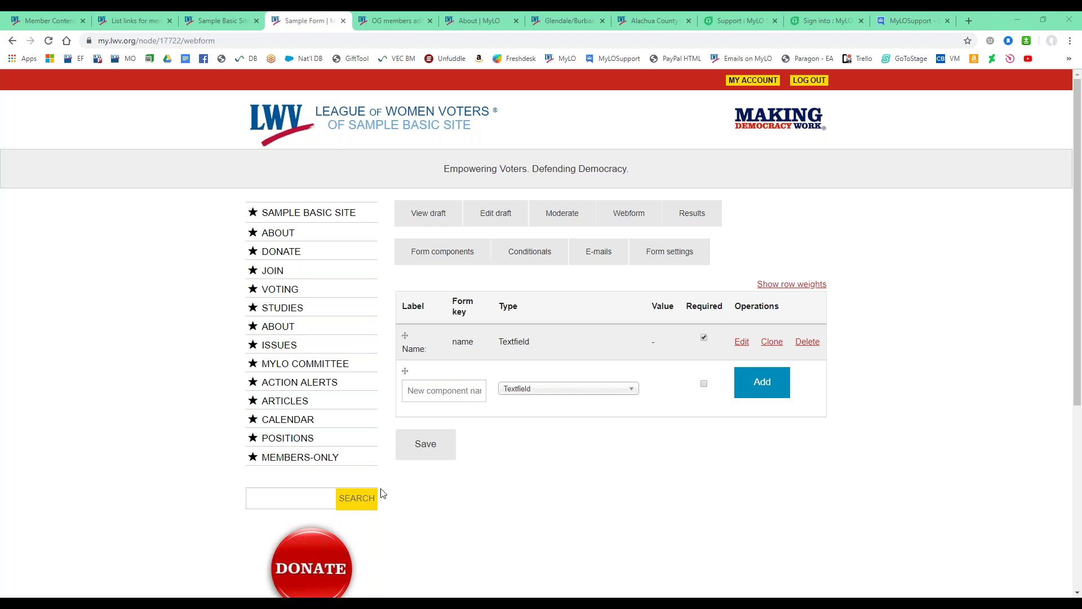
# On the Sample Form's E-mails tab, enter the league's e-mail address as a recipient.
pyautogui.click(579, 260)
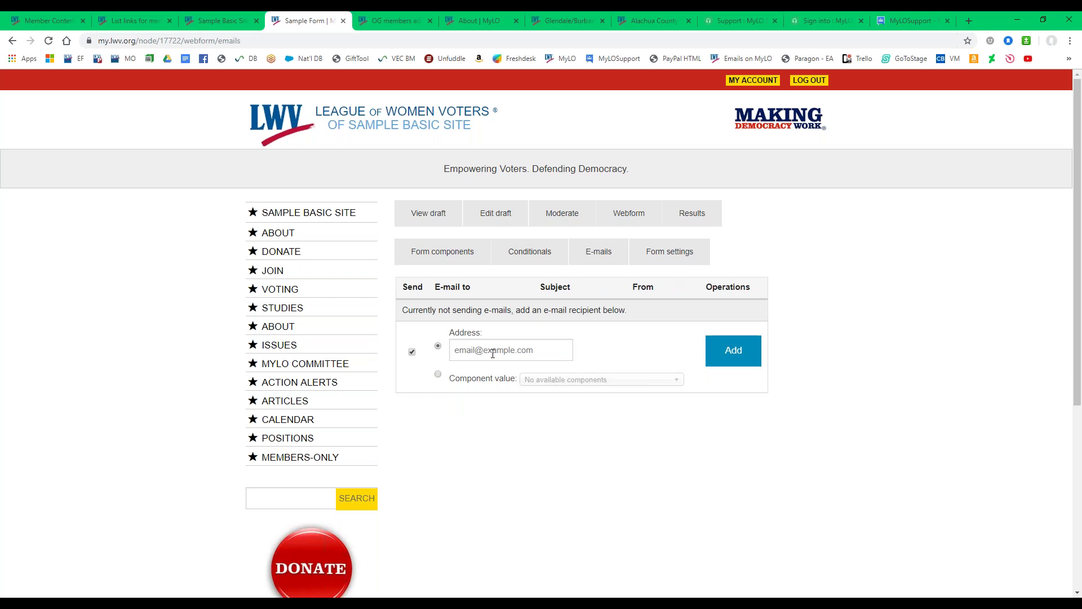
pyautogui.click(492, 354)
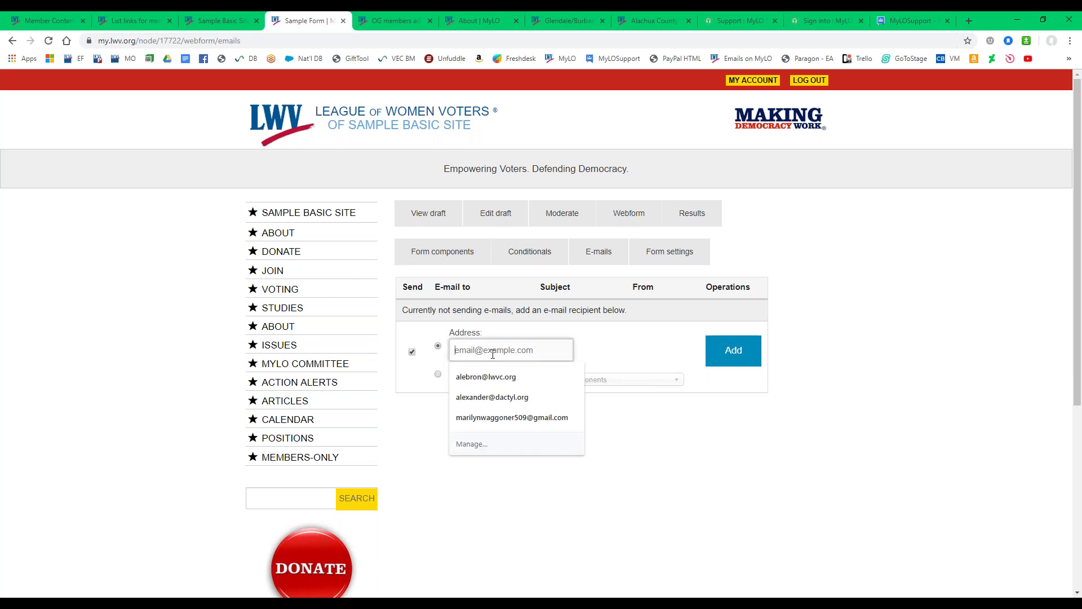
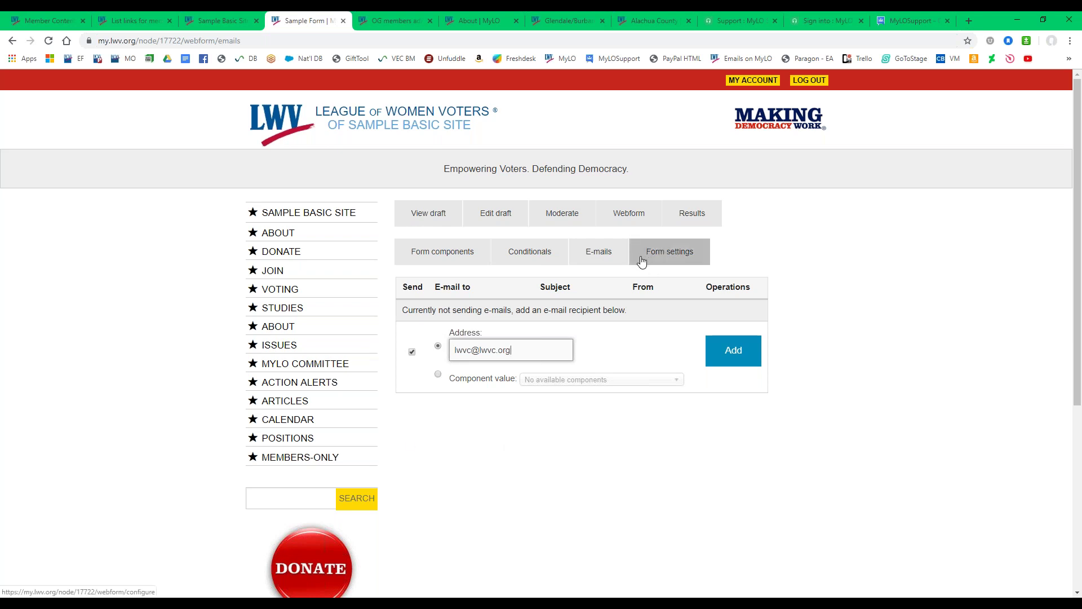
# Open the Sample Form's Form settings and click into the confirmation message.
pyautogui.click(641, 261)
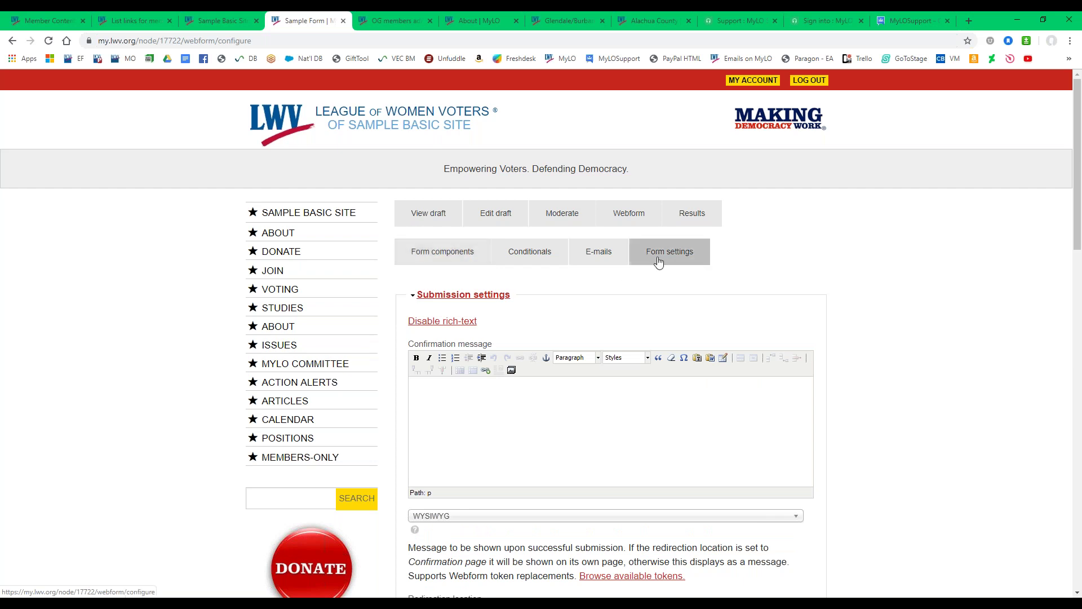
pyautogui.scroll(-1, 870, 379)
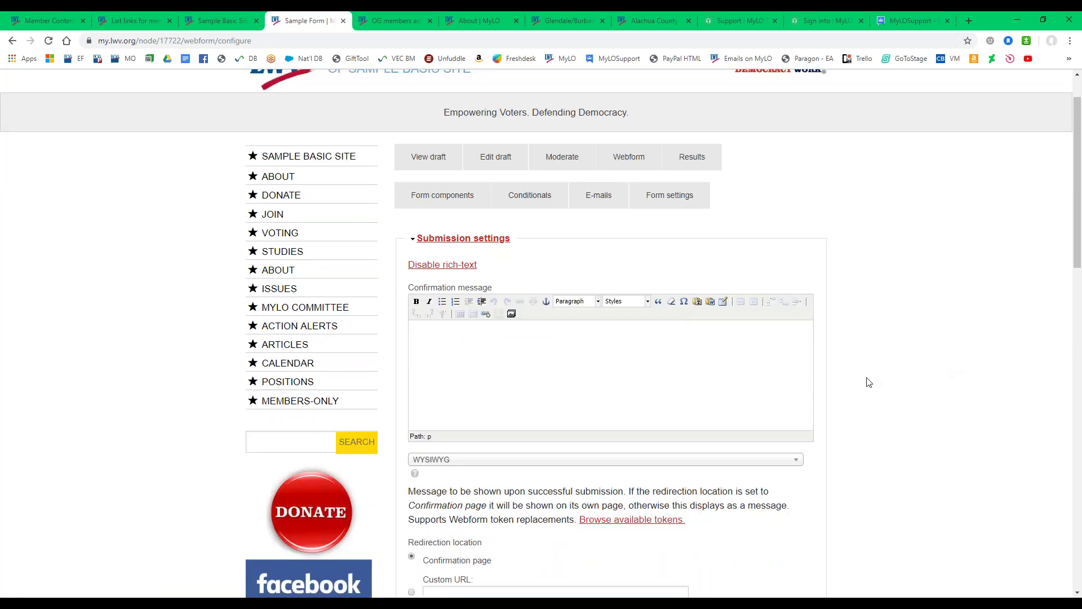
pyautogui.scroll(-2, 860, 382)
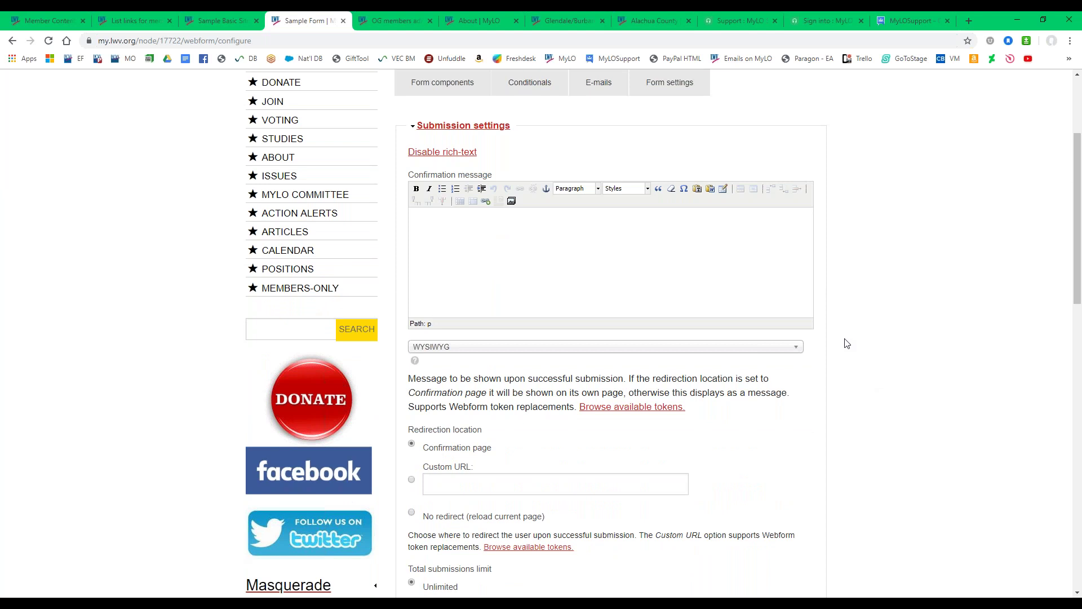
pyautogui.click(499, 239)
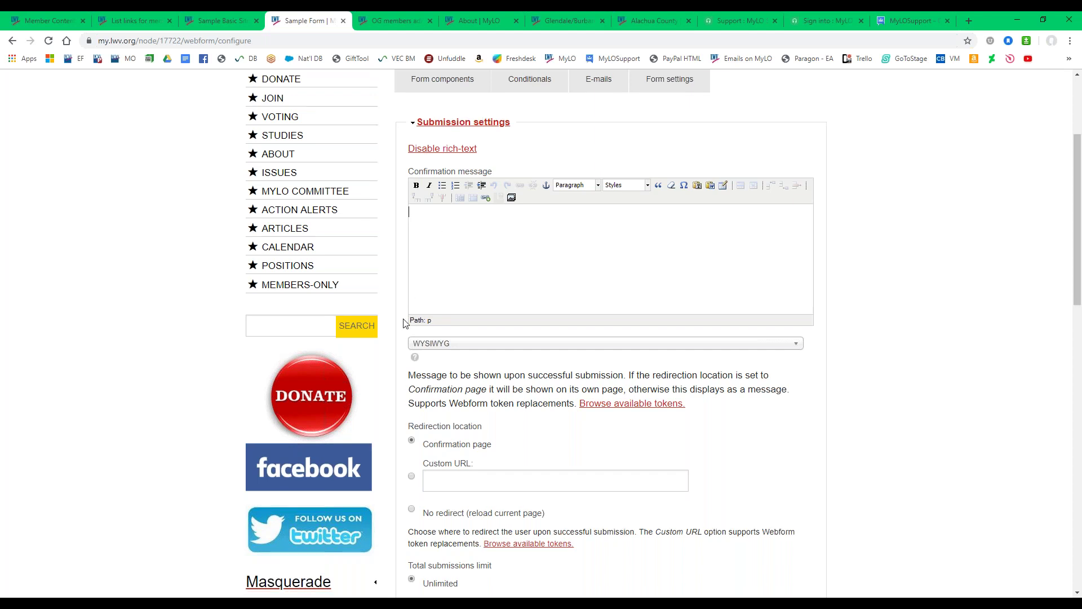
# Uncheck Show progress bar, save the configuration, and view the form draft.
pyautogui.scroll(-3, 406, 330)
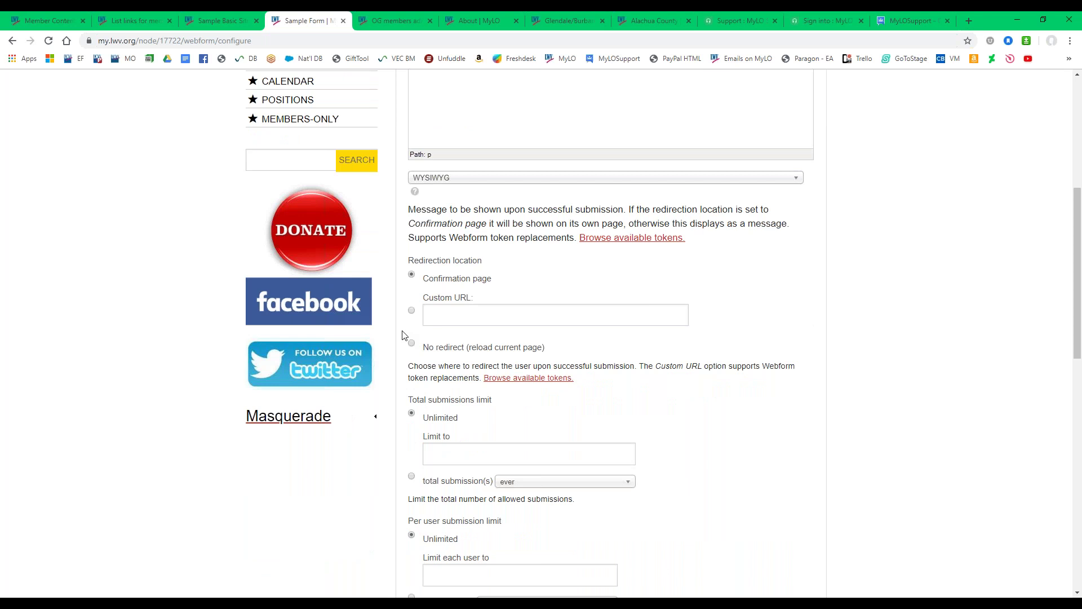
pyautogui.scroll(-7, 403, 335)
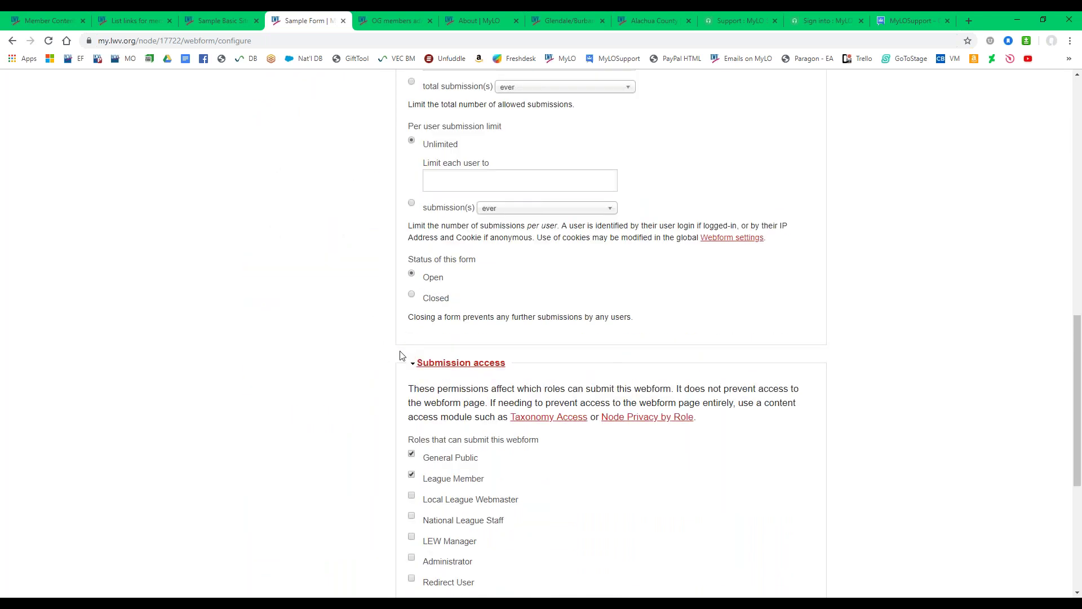
pyautogui.scroll(-5, 402, 356)
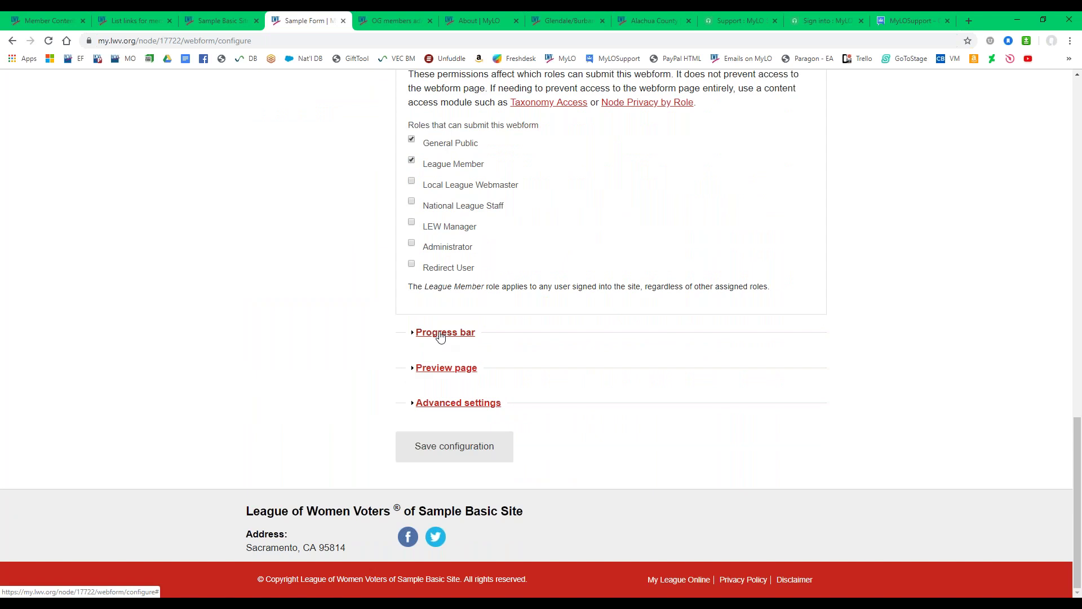
pyautogui.click(441, 334)
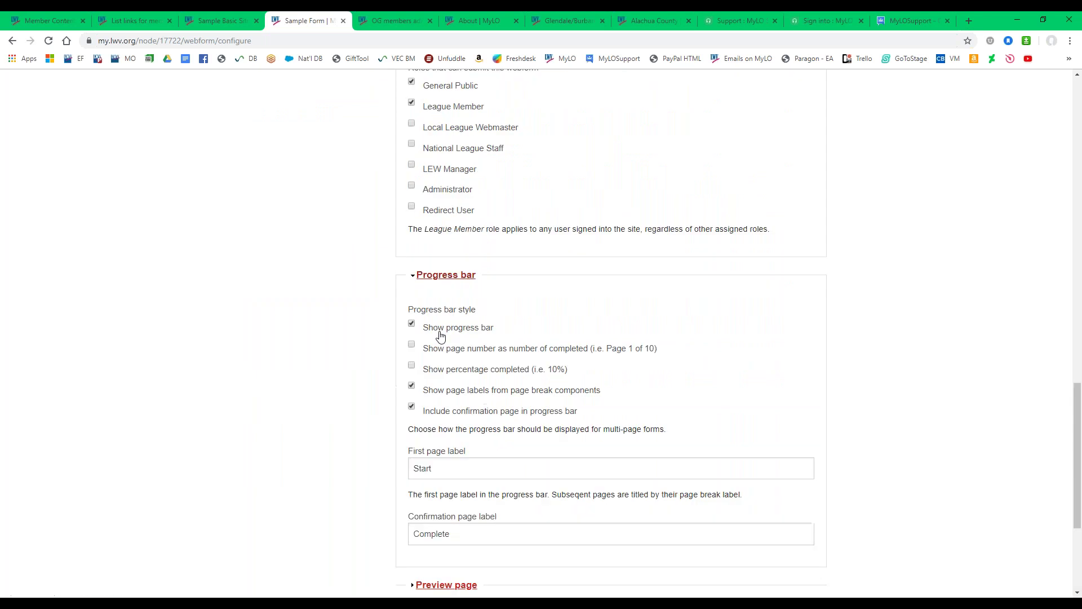
pyautogui.click(411, 267)
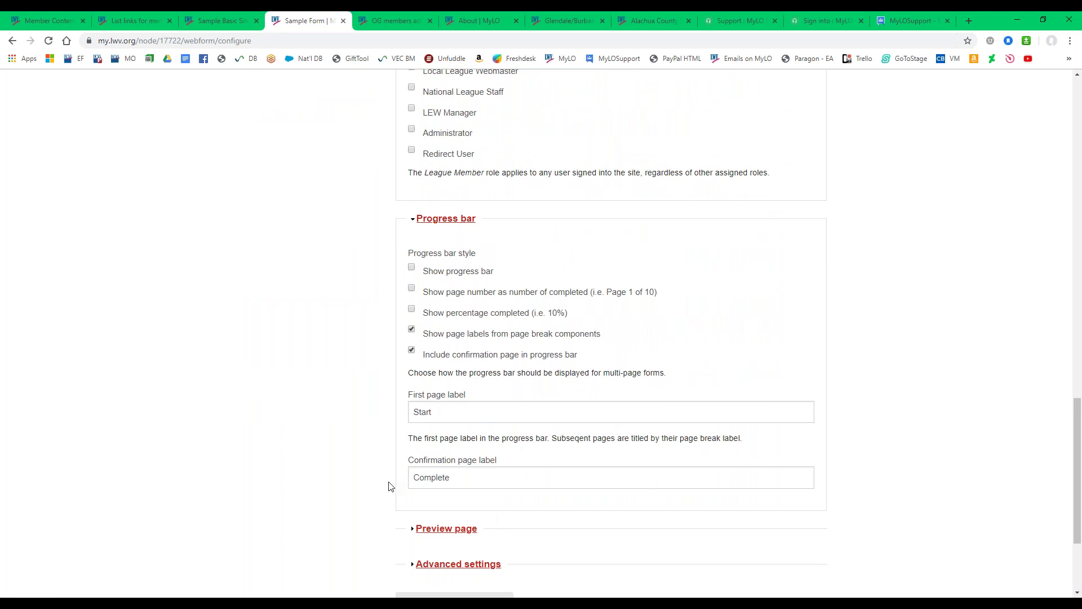
pyautogui.scroll(-3, 391, 485)
pyautogui.click(443, 458)
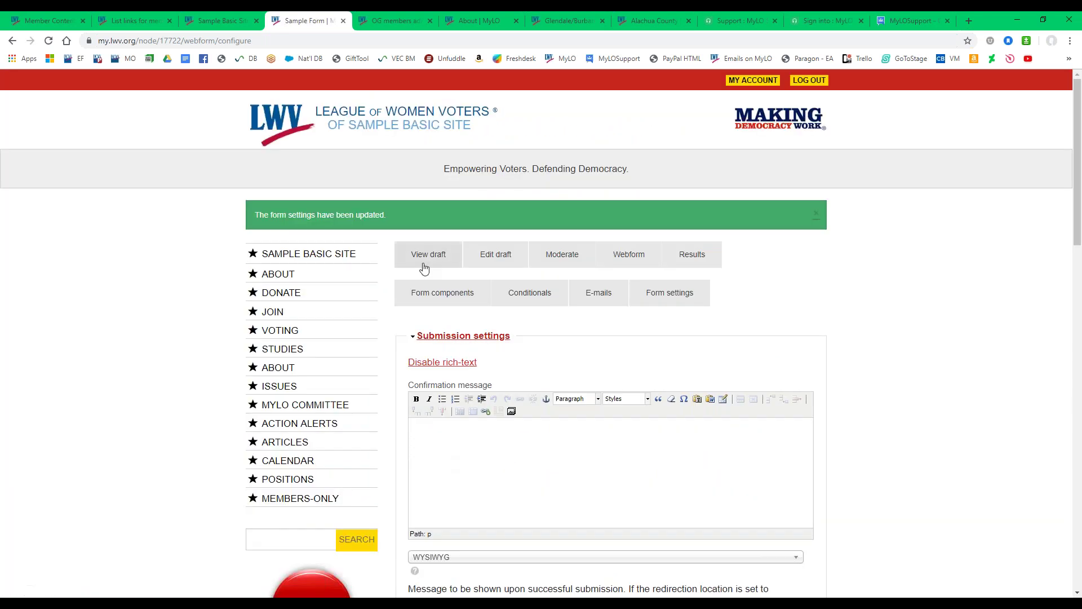
pyautogui.click(424, 258)
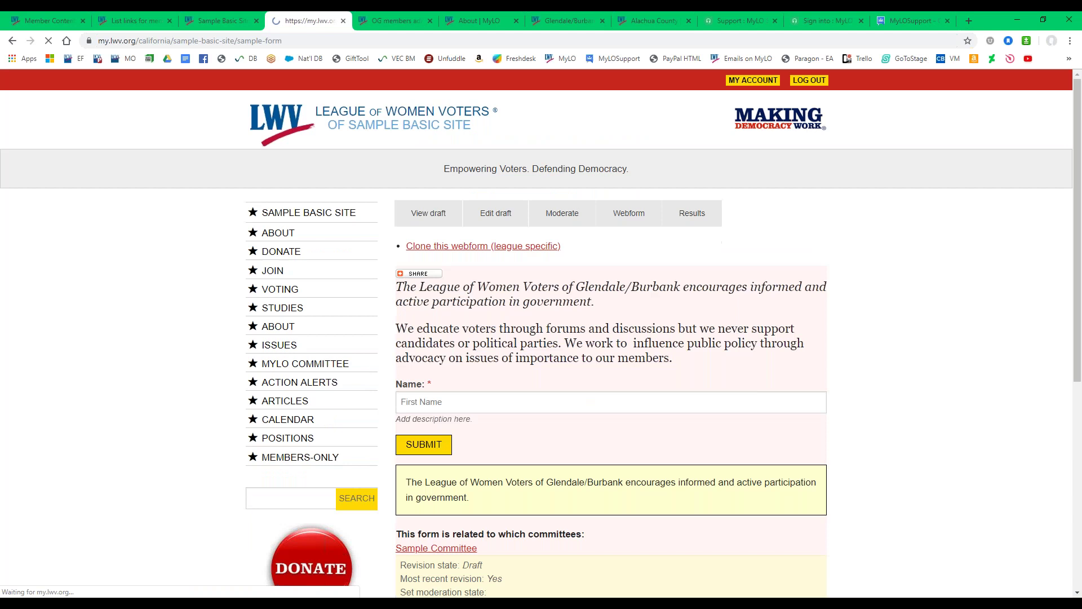
pyautogui.moveTo(437, 380); pyautogui.dragTo(826, 369)
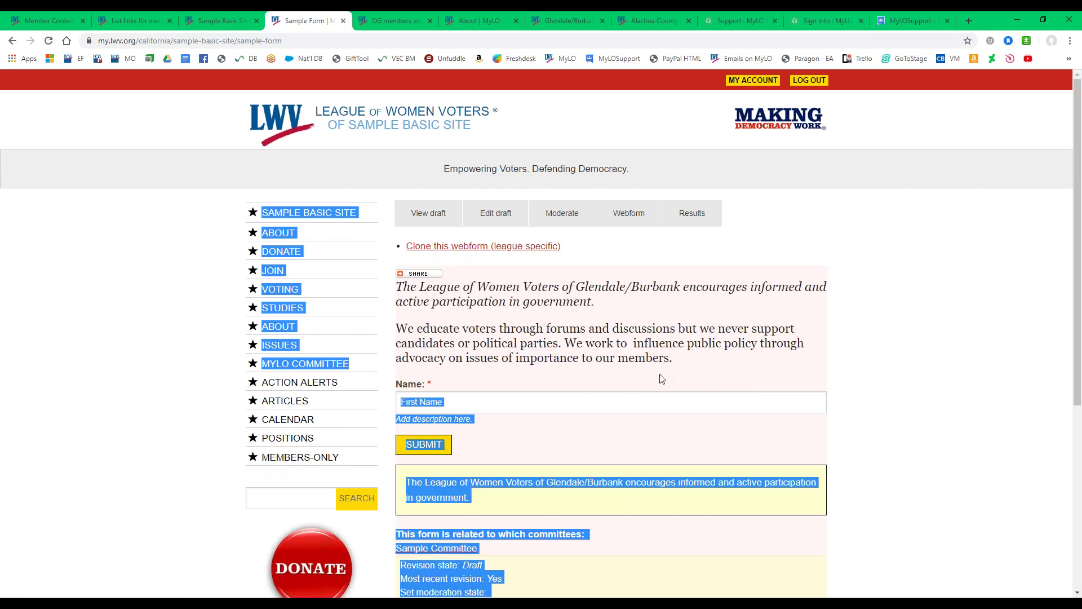
pyautogui.click(518, 379)
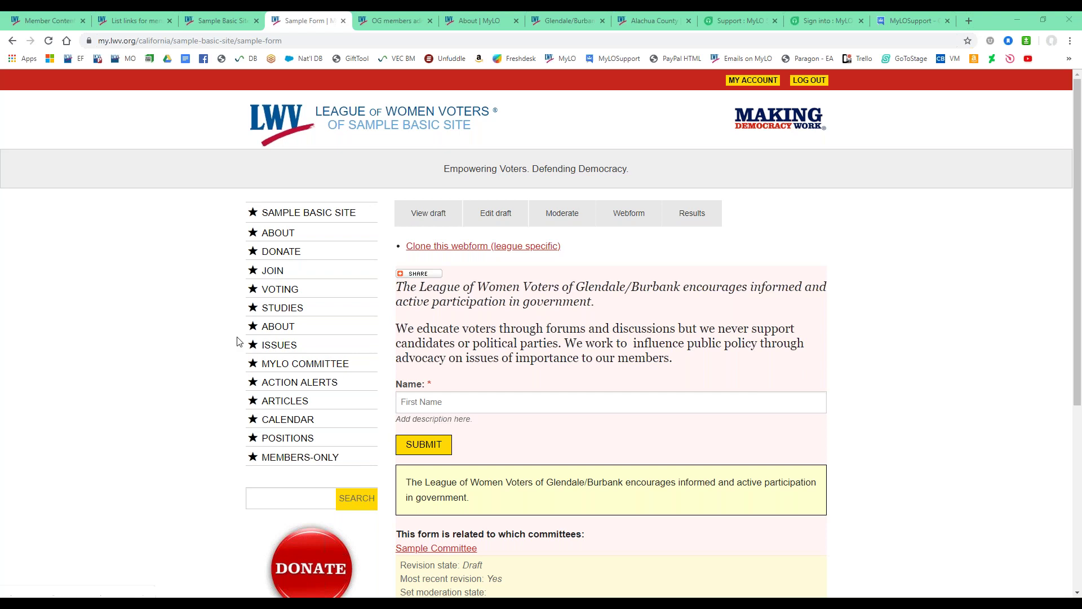
# Return to the Sample Basic Site homepage, briefly expanding Administer League Site.
pyautogui.click(312, 214)
pyautogui.scroll(-2, 231, 310)
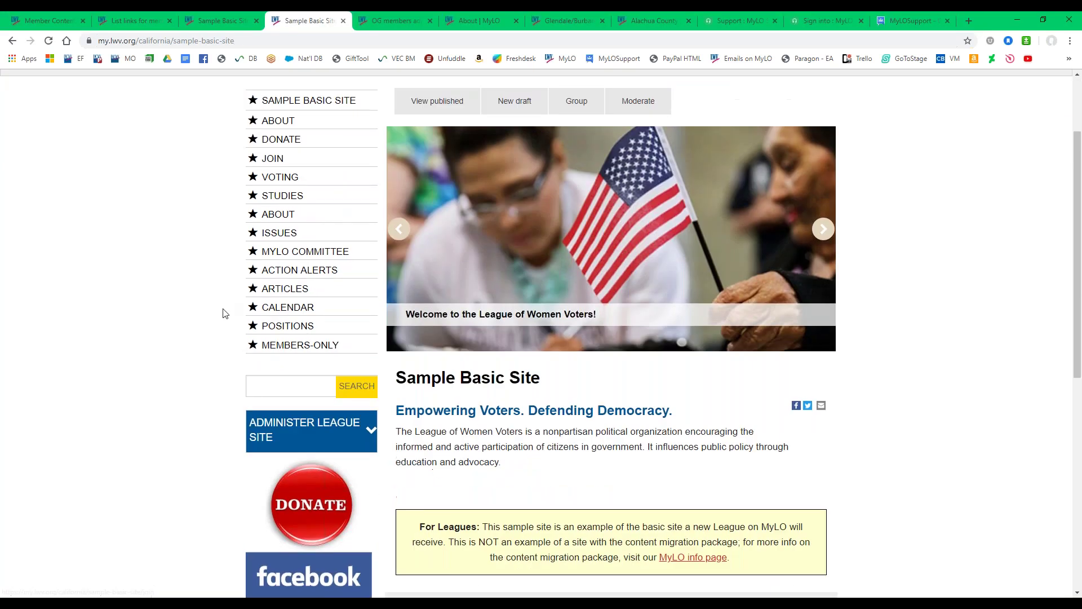
pyautogui.click(303, 437)
pyautogui.scroll(-4, 299, 434)
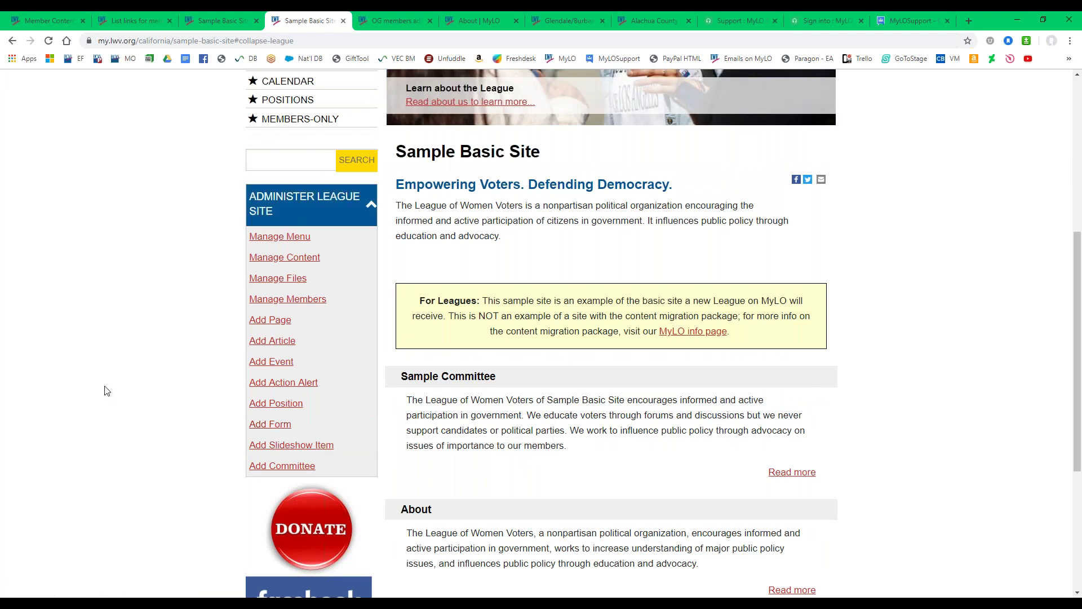
pyautogui.scroll(5, 107, 391)
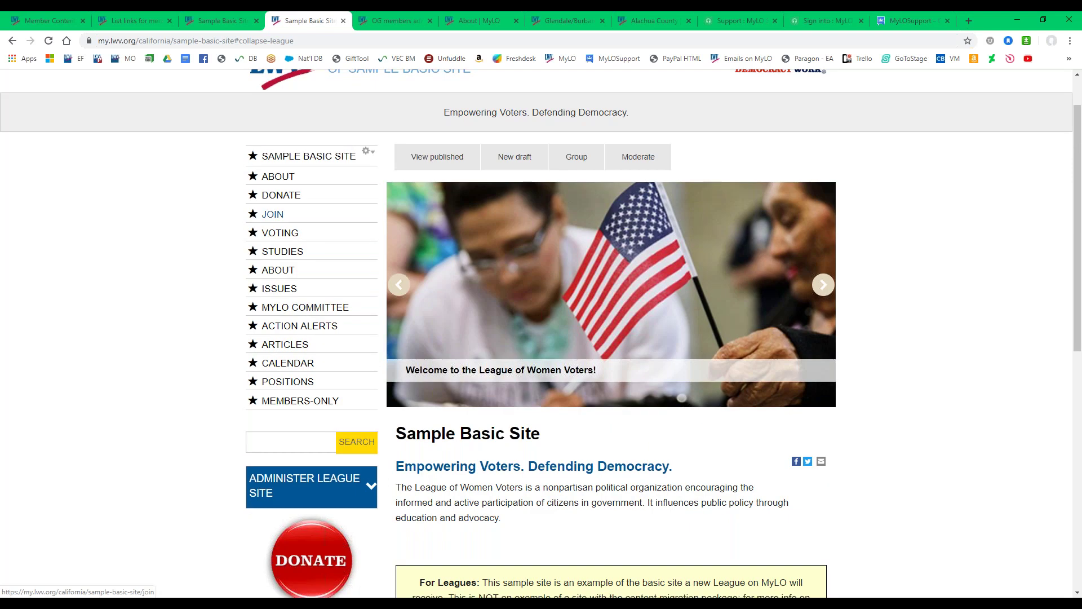
# Reload the Join page, then go to the Sample Committee page via MYLO COMMITTEE.
pyautogui.click(273, 215)
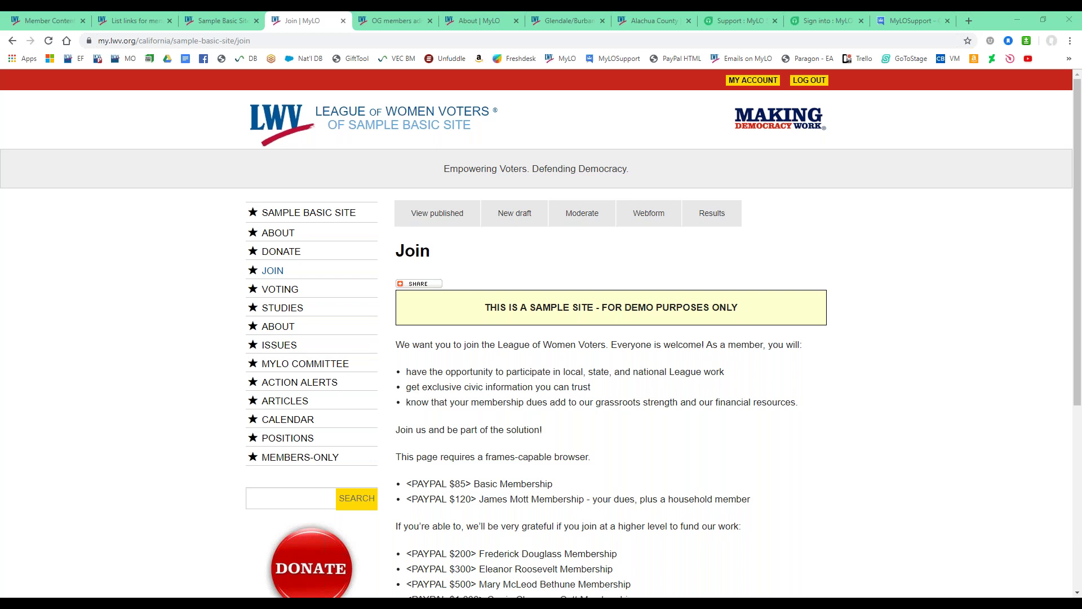
pyautogui.press('F5')
pyautogui.click(304, 369)
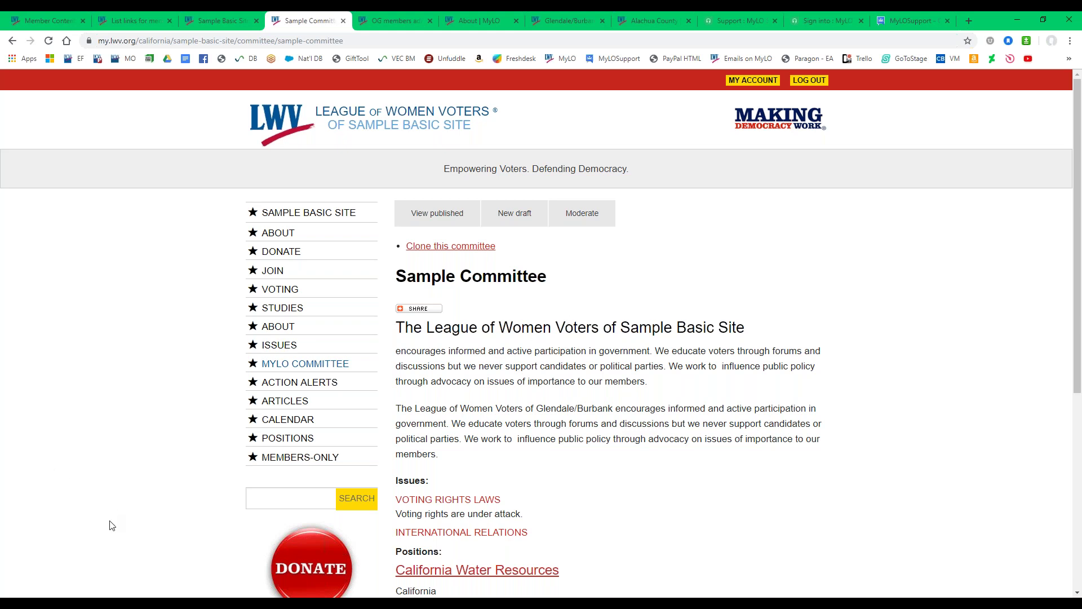
pyautogui.click(580, 20)
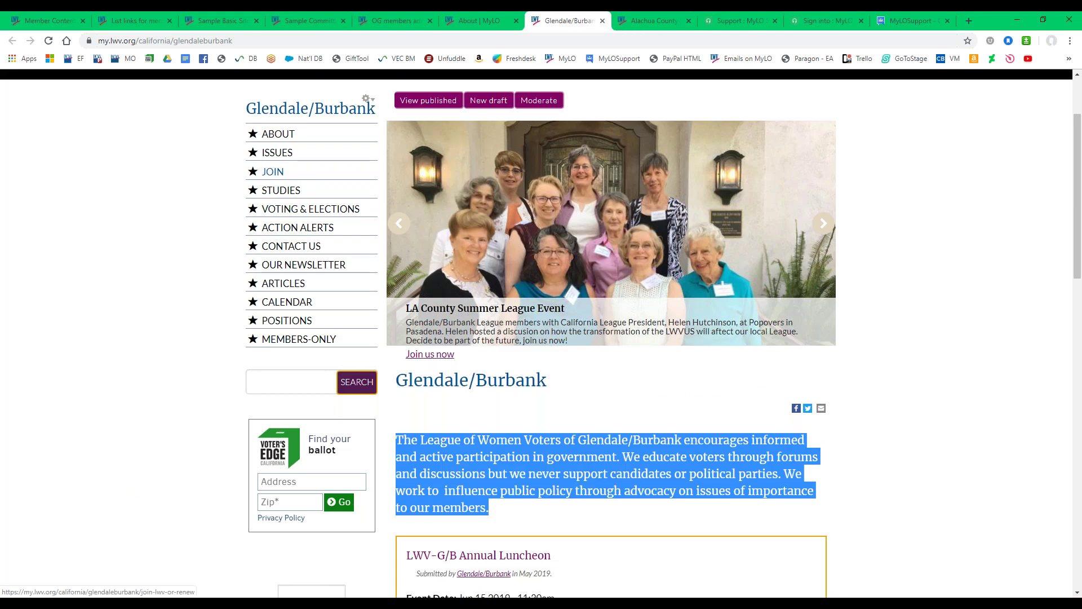
# Open the Glendale/Burbank Join Form with its printable membership form and $85.00 dues.
pyautogui.click(272, 177)
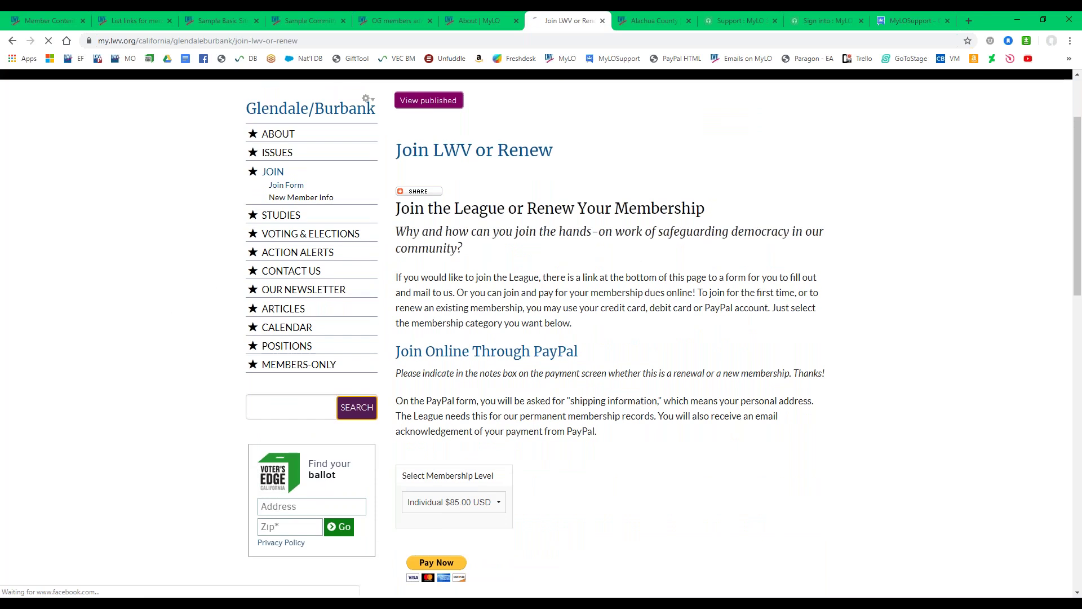
pyautogui.click(277, 186)
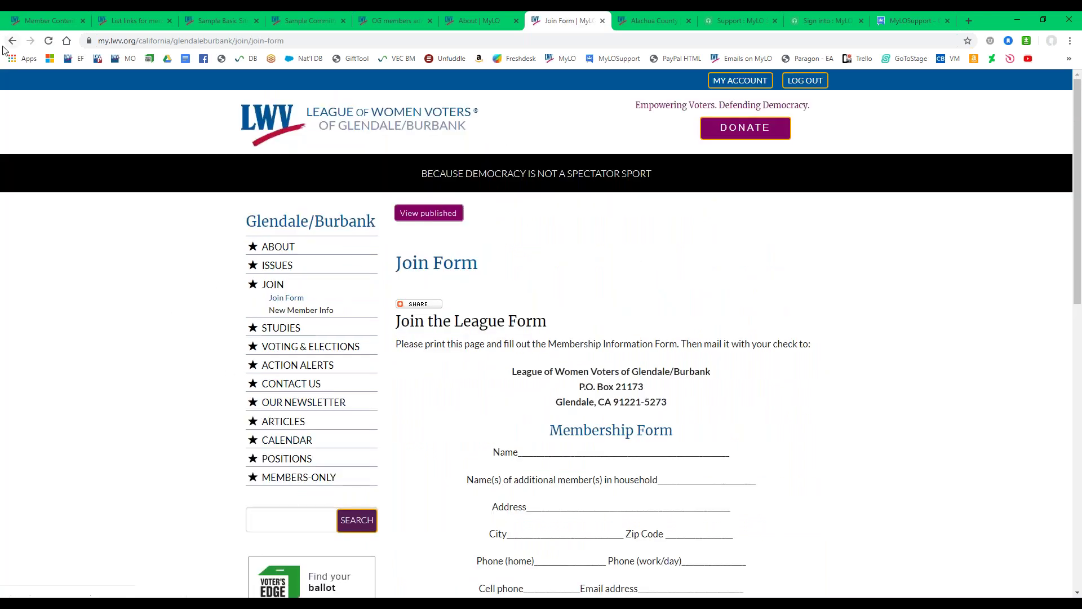
pyautogui.scroll(-4, 642, 394)
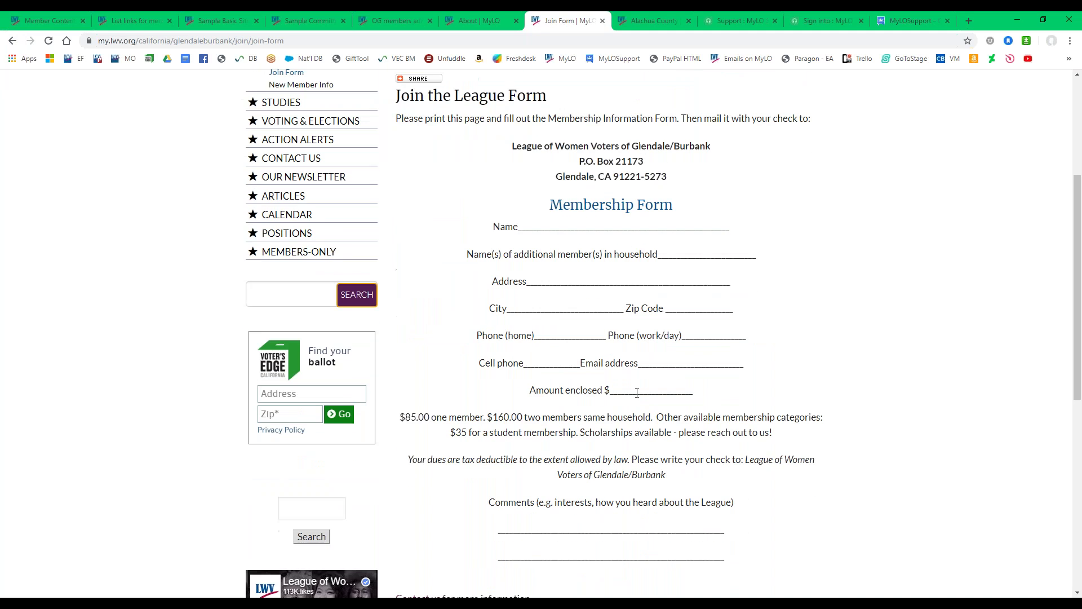
pyautogui.scroll(2, 637, 390)
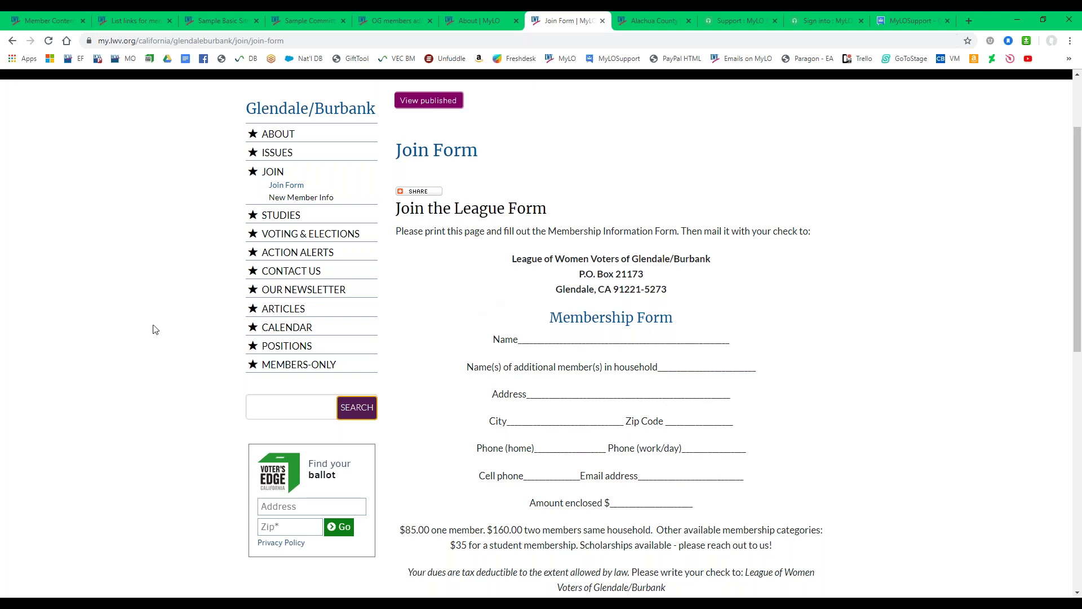
pyautogui.click(228, 22)
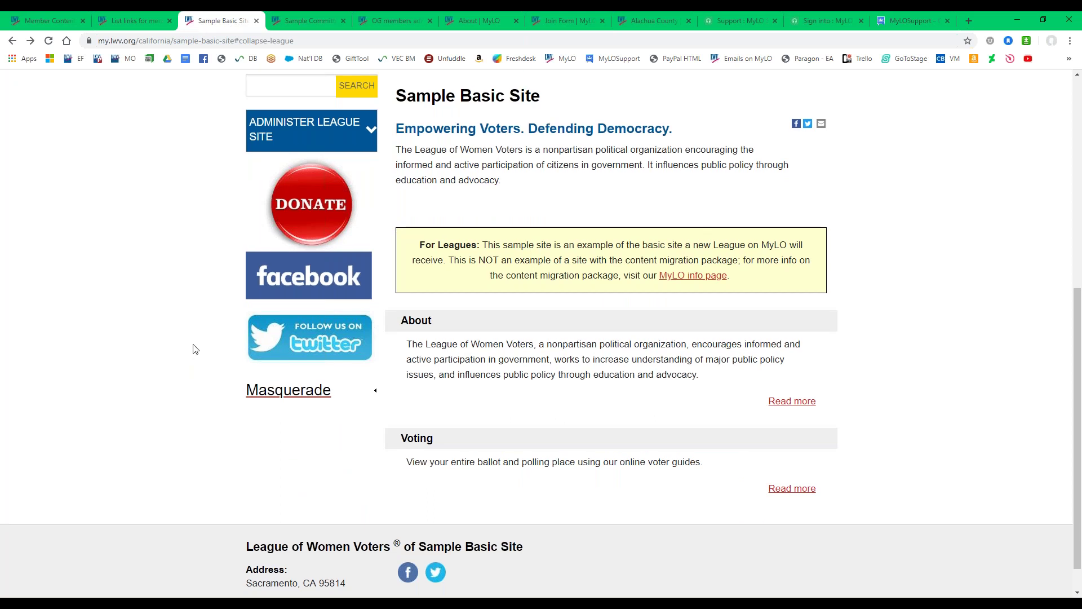
# Expand Administer League Site and open Manage Content, listing pages such as About, Voting and Members Only Page.
pyautogui.scroll(7, 194, 350)
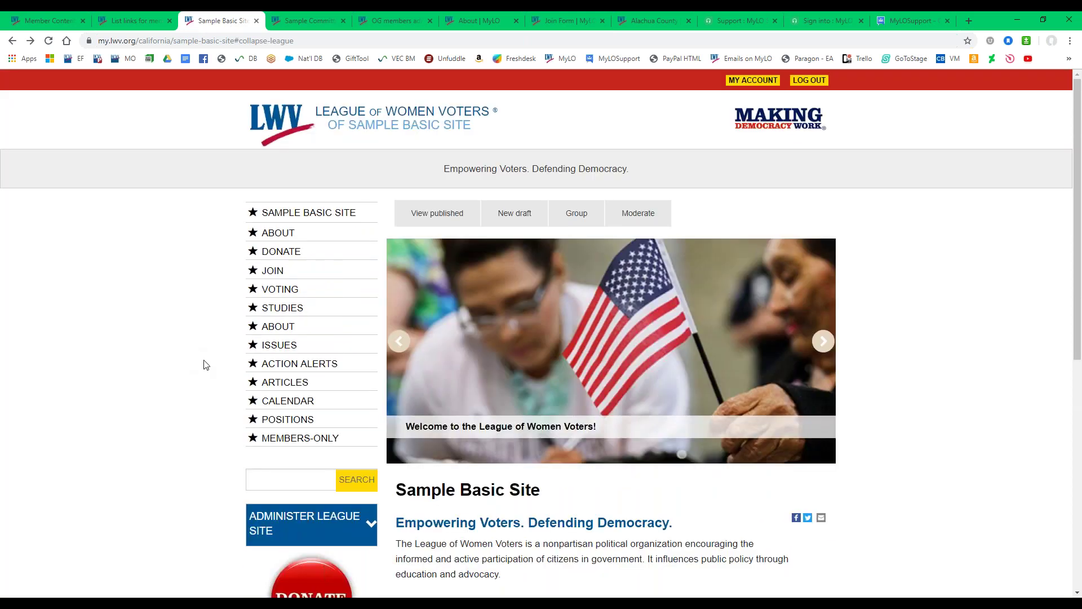
pyautogui.scroll(-1, 206, 363)
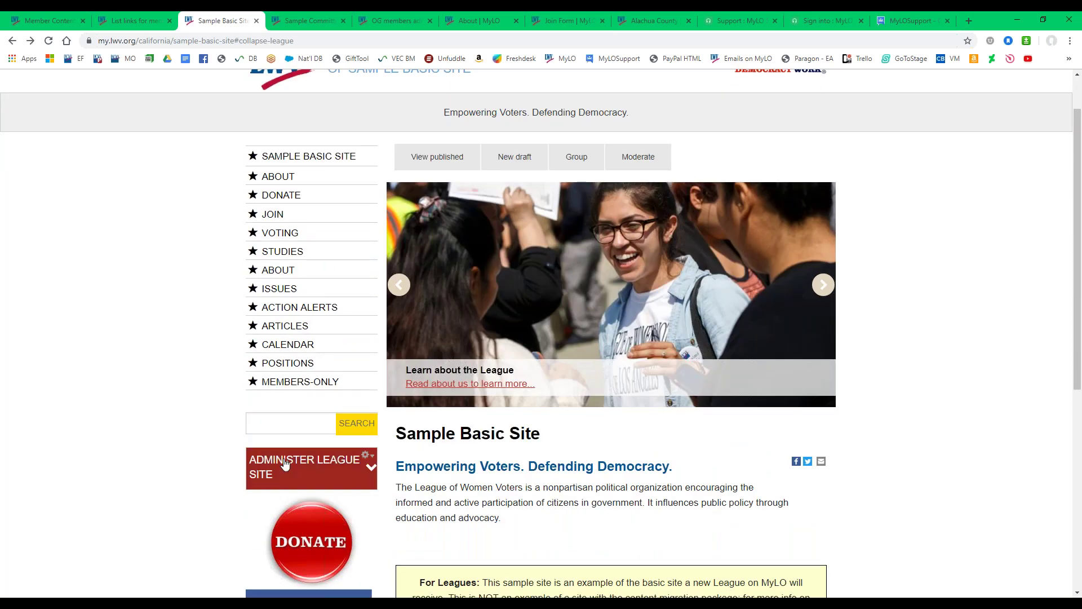
pyautogui.scroll(-2, 217, 404)
pyautogui.click(296, 350)
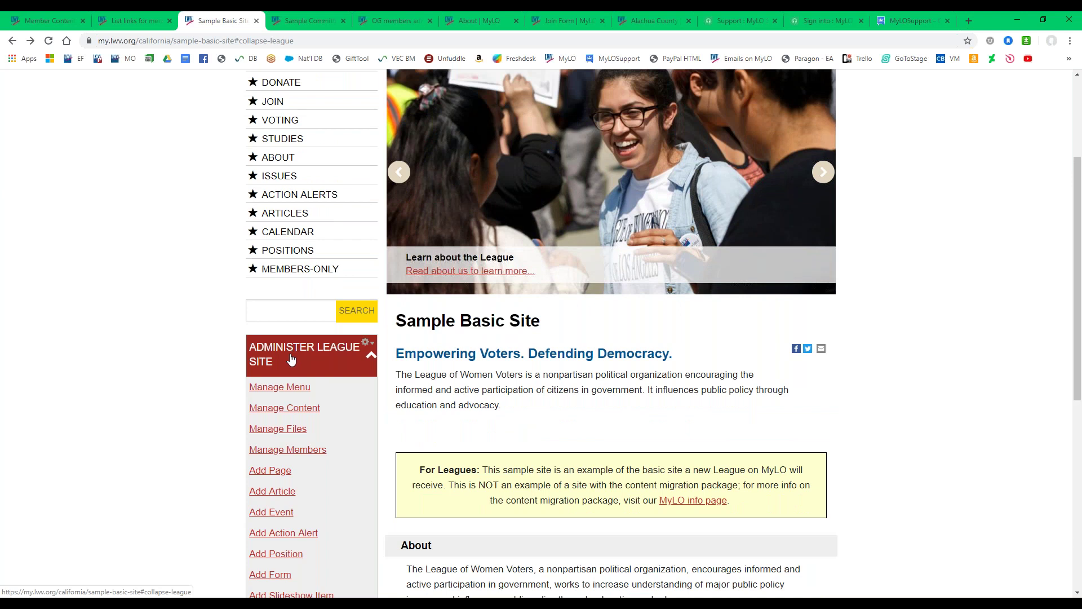
pyautogui.click(288, 410)
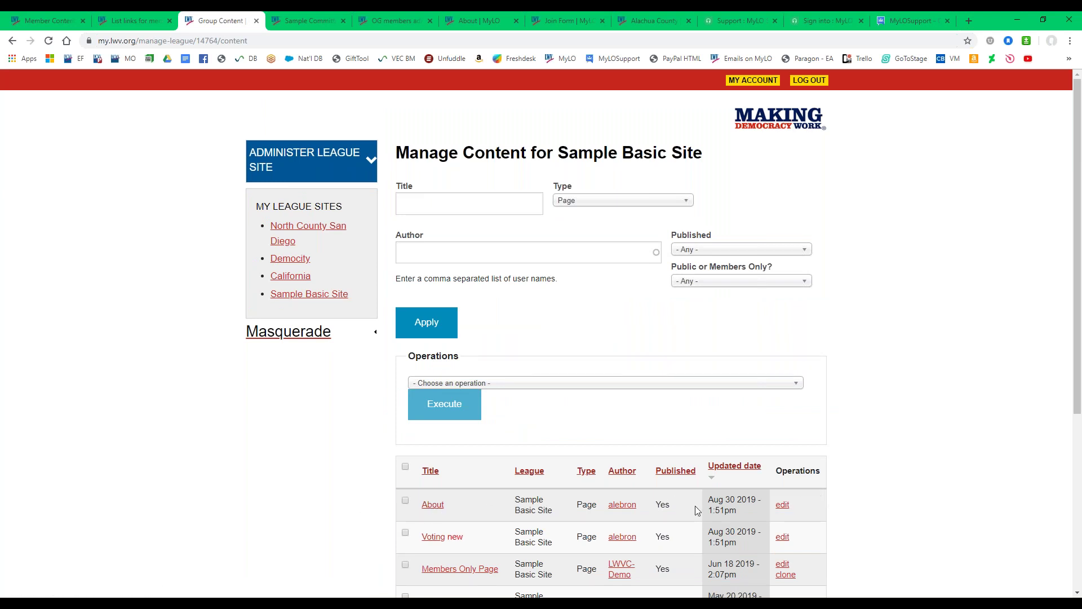
pyautogui.moveTo(654, 505); pyautogui.dragTo(668, 506)
# Tick the About row in the content table, then return to the Sample Basic Site home page.
pyautogui.click(666, 505)
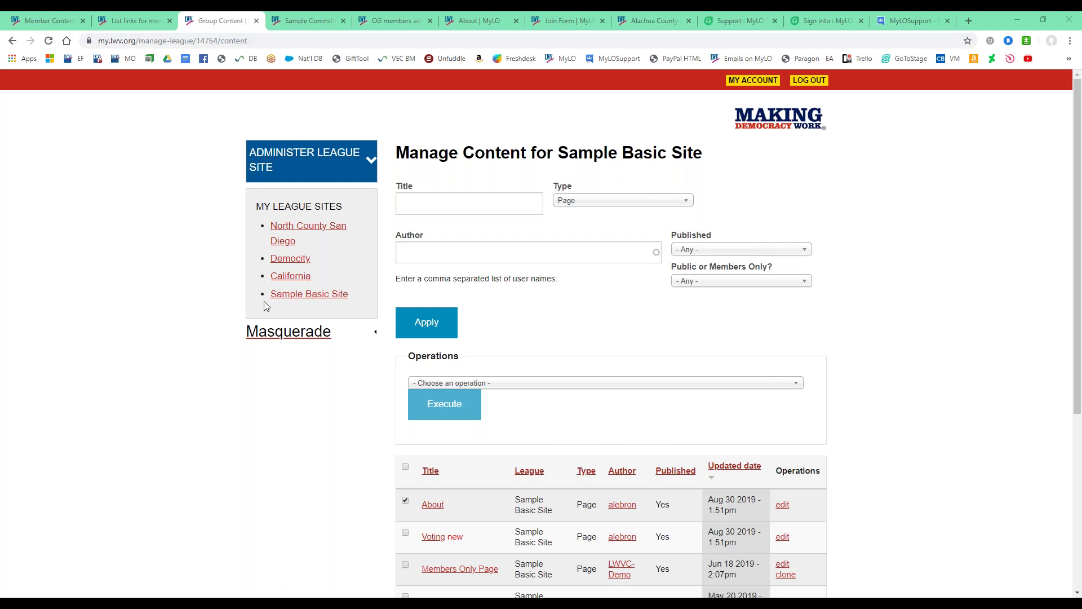
pyautogui.click(286, 301)
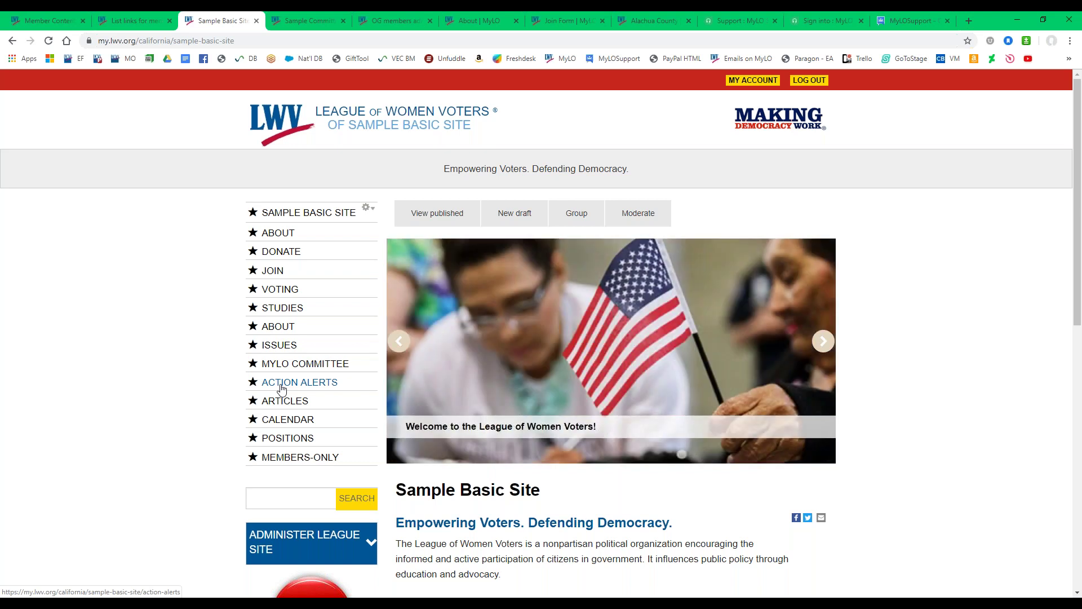
# Open the Sample Basic Site's Action Alerts page from its link menu and scroll through it.
pyautogui.rightClick(281, 389)
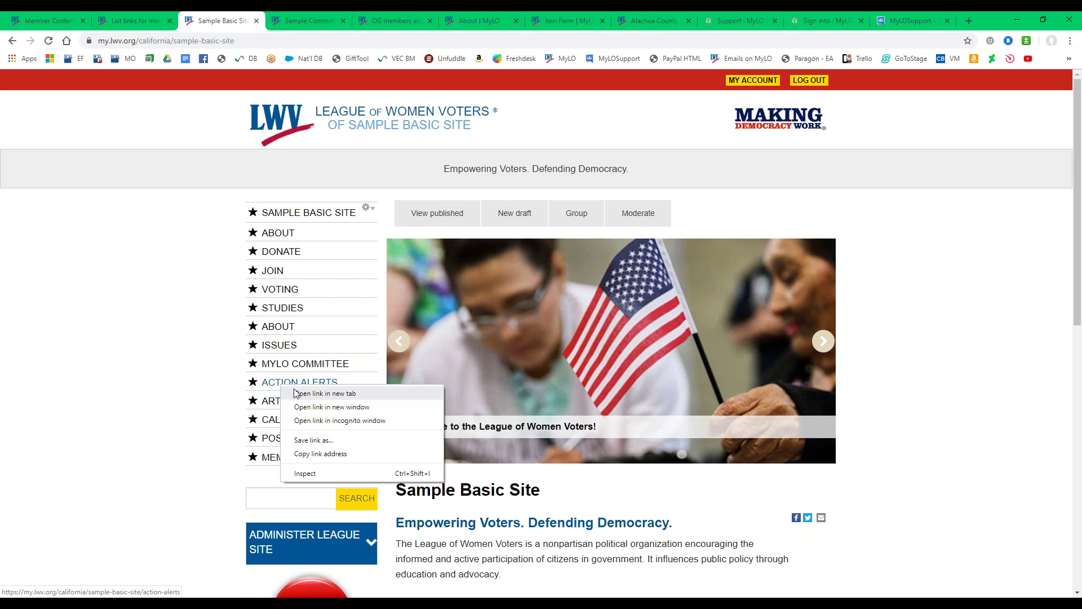
pyautogui.click(271, 384)
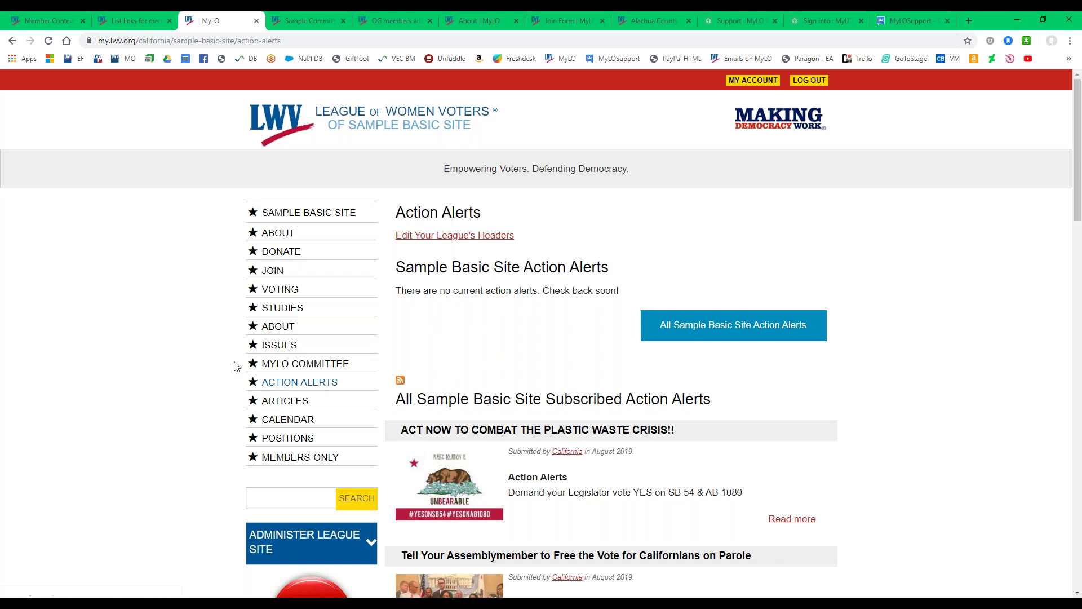
pyautogui.scroll(-14, 978, 332)
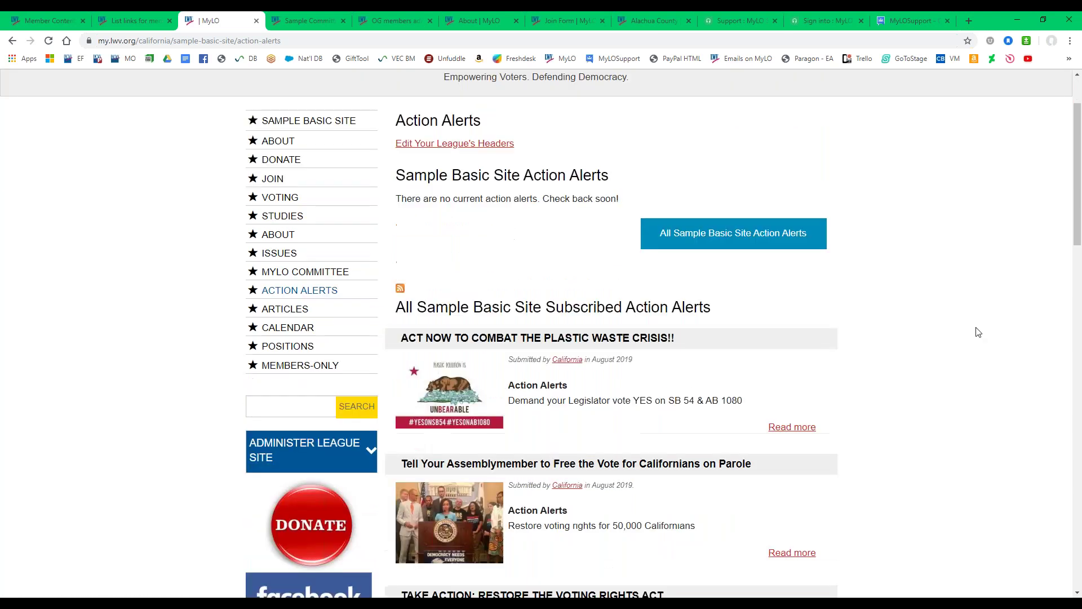
pyautogui.scroll(-9, 969, 362)
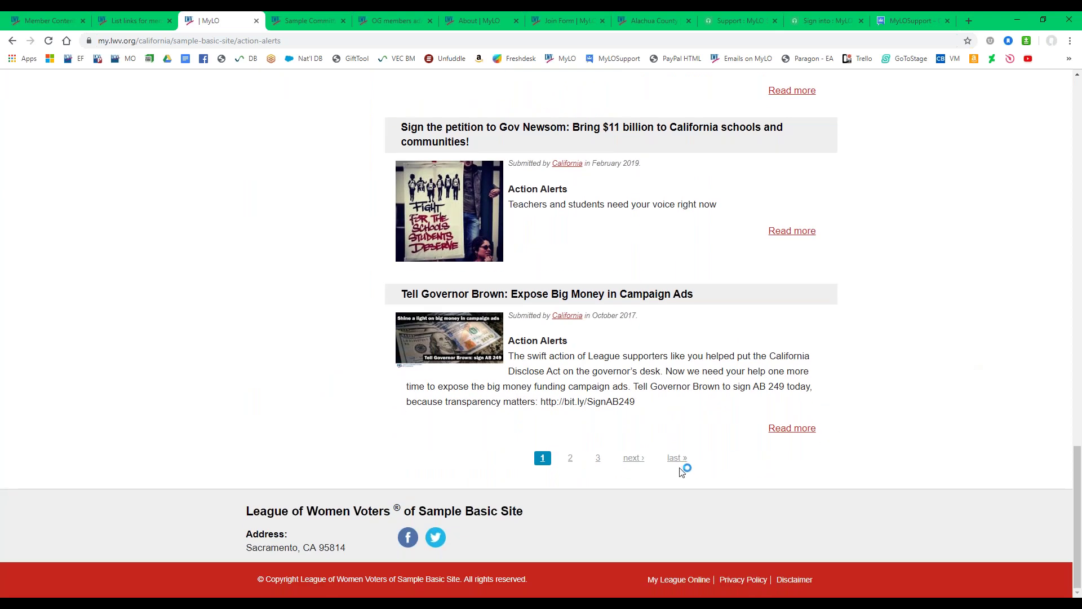
pyautogui.scroll(10, 1077, 514)
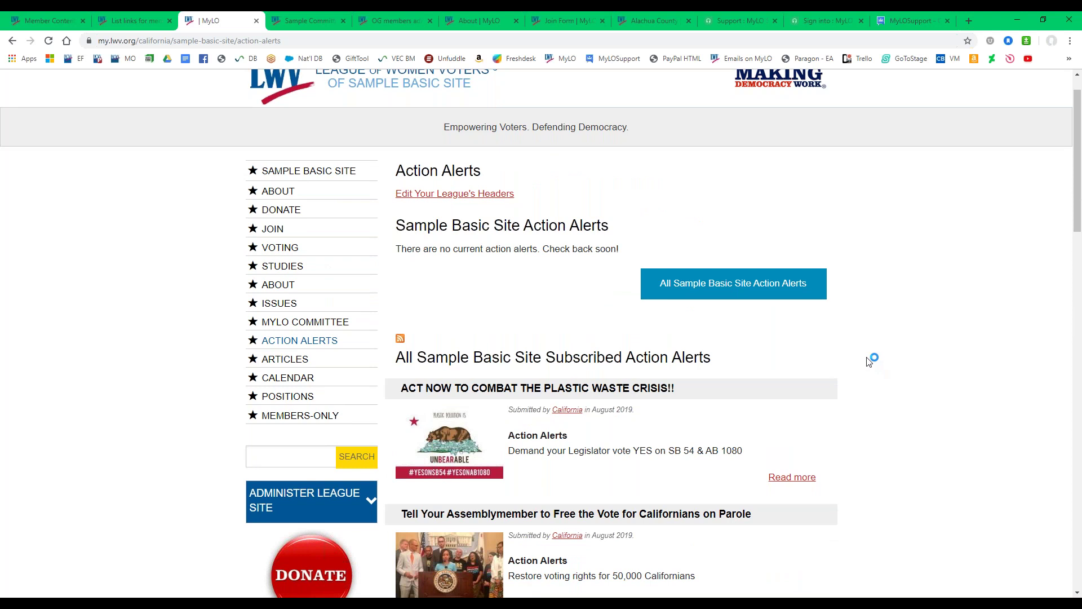
# View the empty archive of all action alerts, return to current alerts, and open the RSS feed.
pyautogui.click(740, 289)
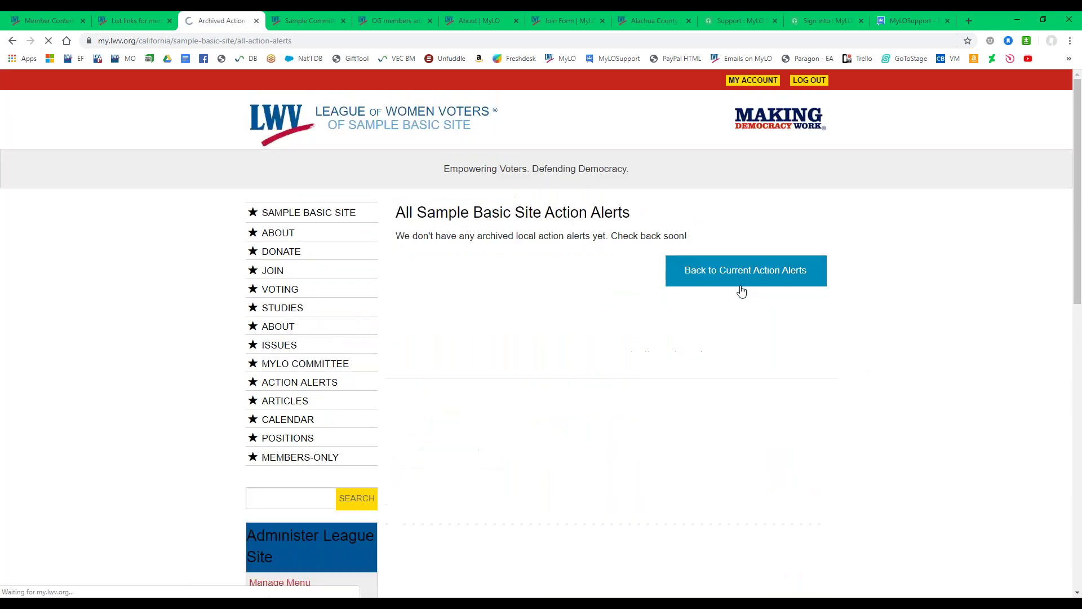
pyautogui.click(742, 280)
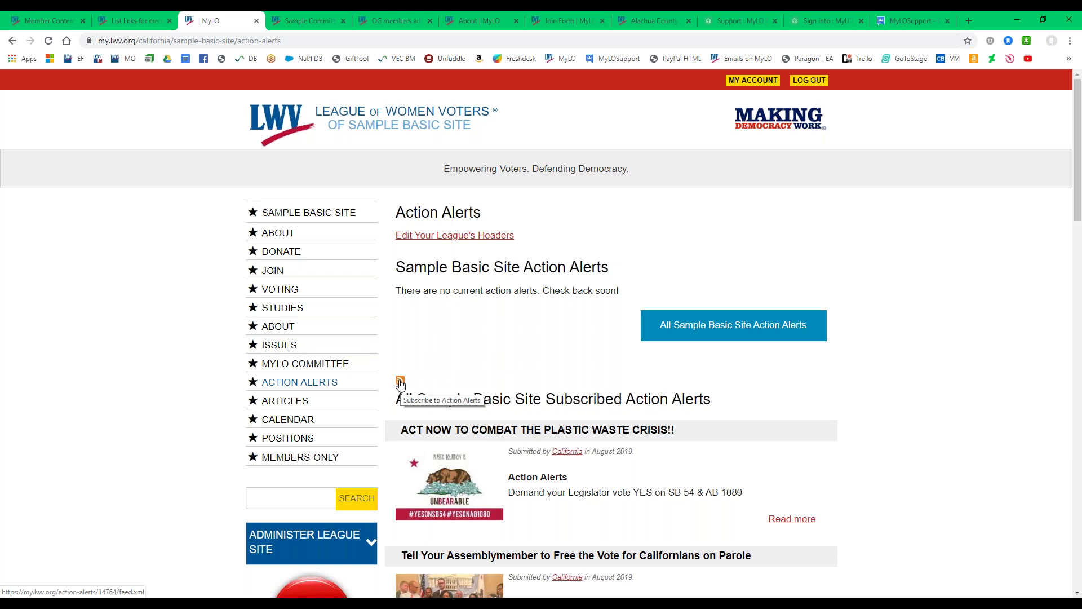
pyautogui.click(401, 382)
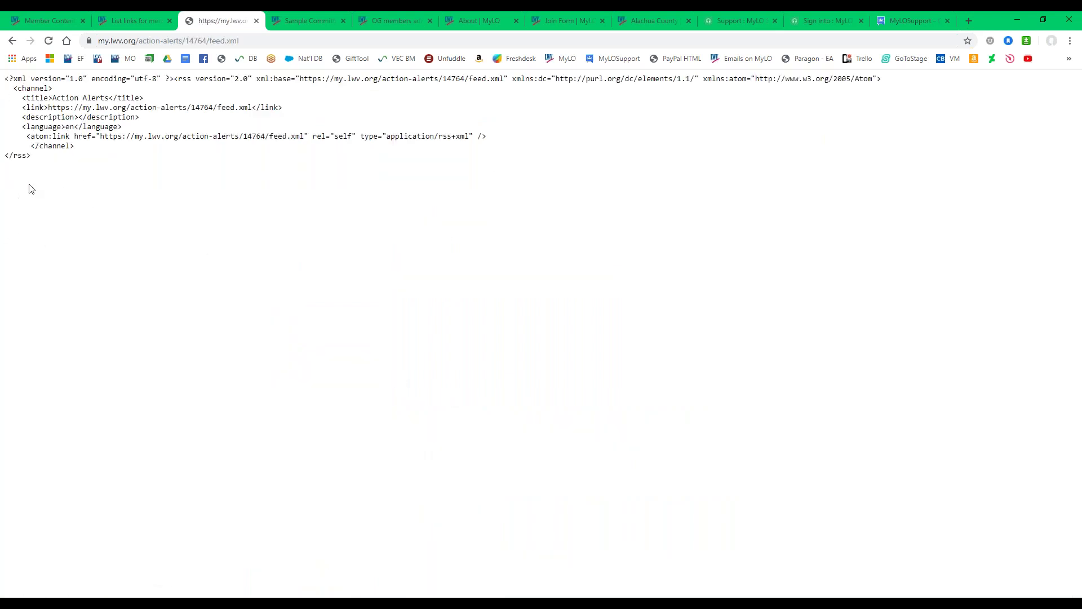
pyautogui.moveTo(44, 158); pyautogui.dragTo(2, 76)
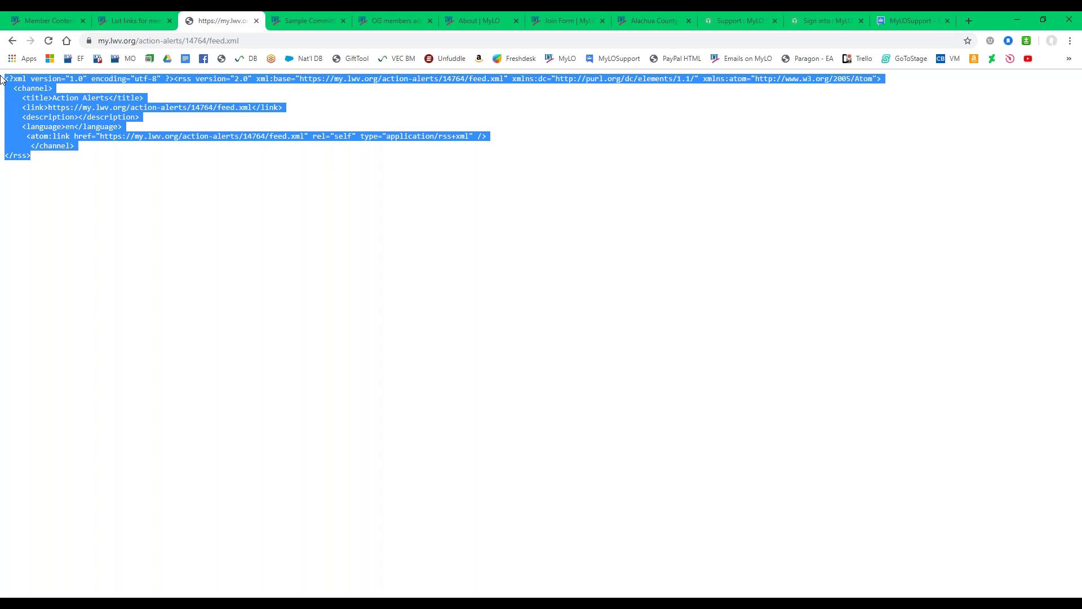
pyautogui.rightClick(44, 116)
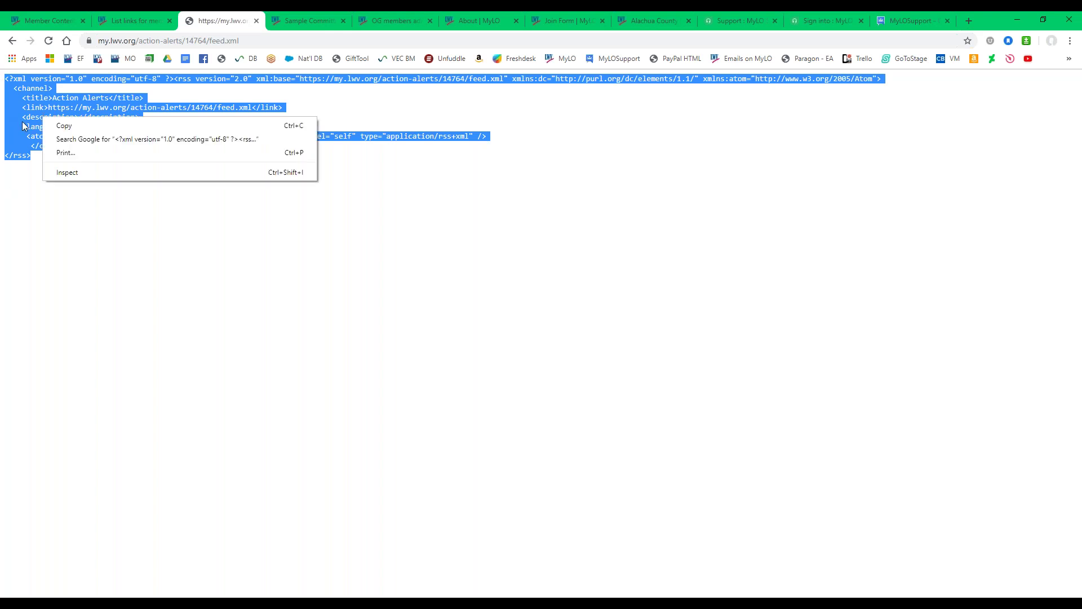
pyautogui.click(25, 126)
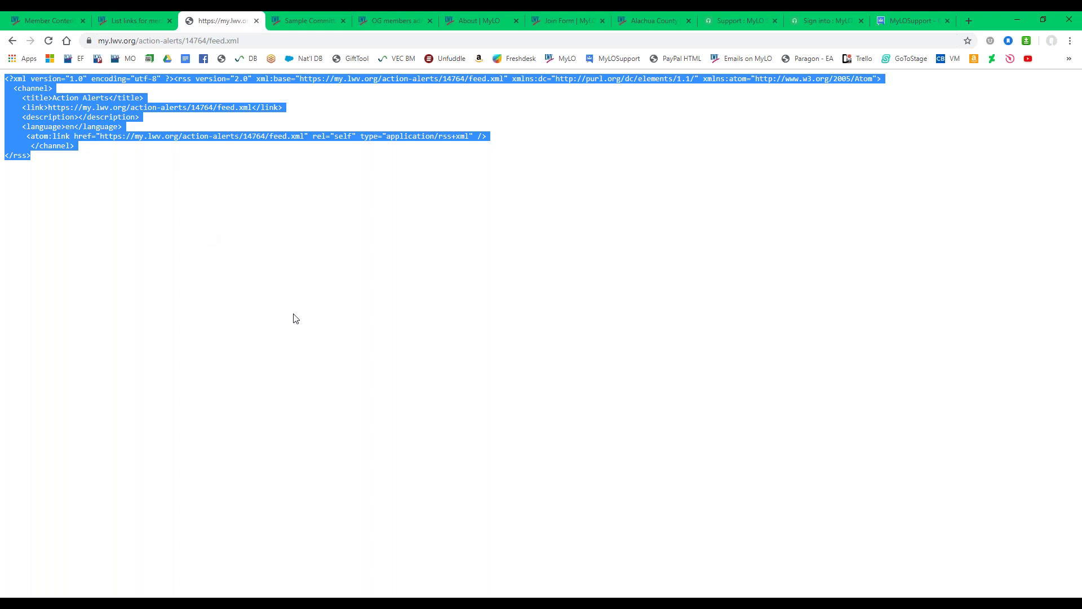
pyautogui.click(13, 41)
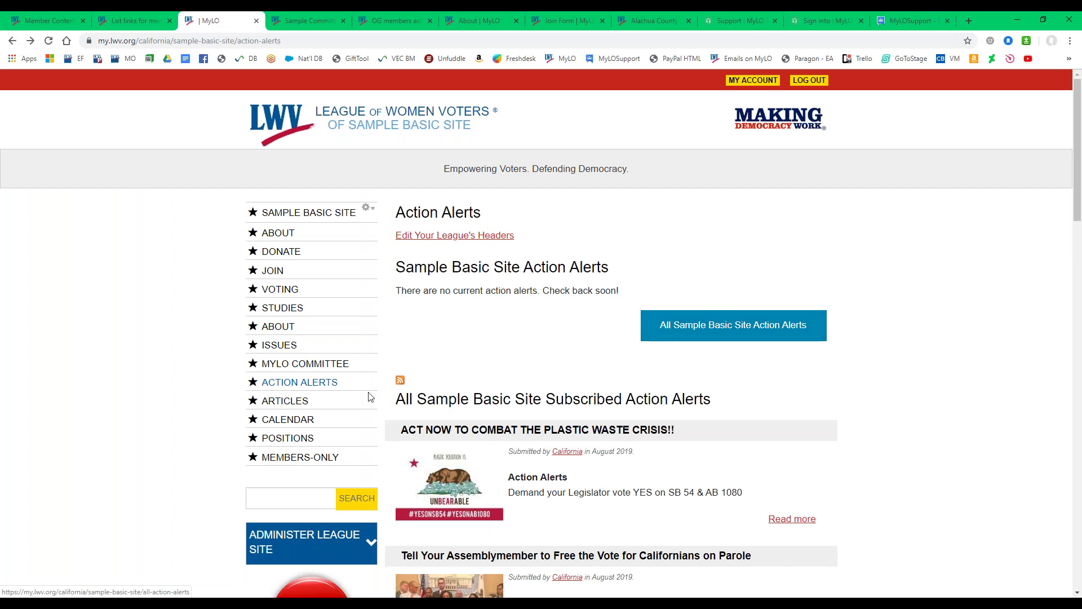
# Reopen the Action Alerts RSS feed and move between the member-management and Alachua County tabs.
pyautogui.click(400, 382)
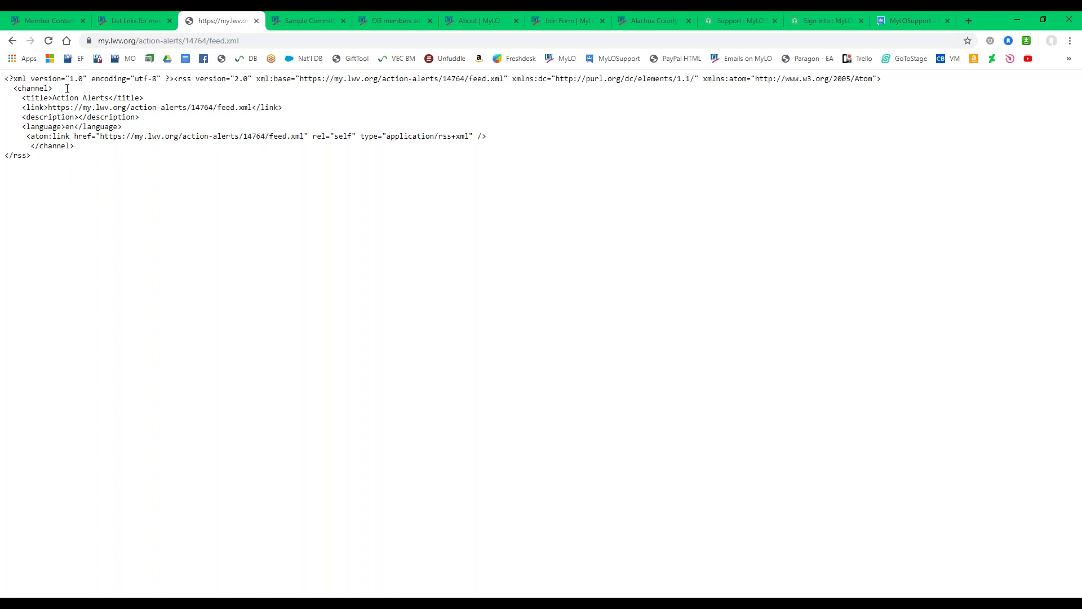
pyautogui.click(377, 18)
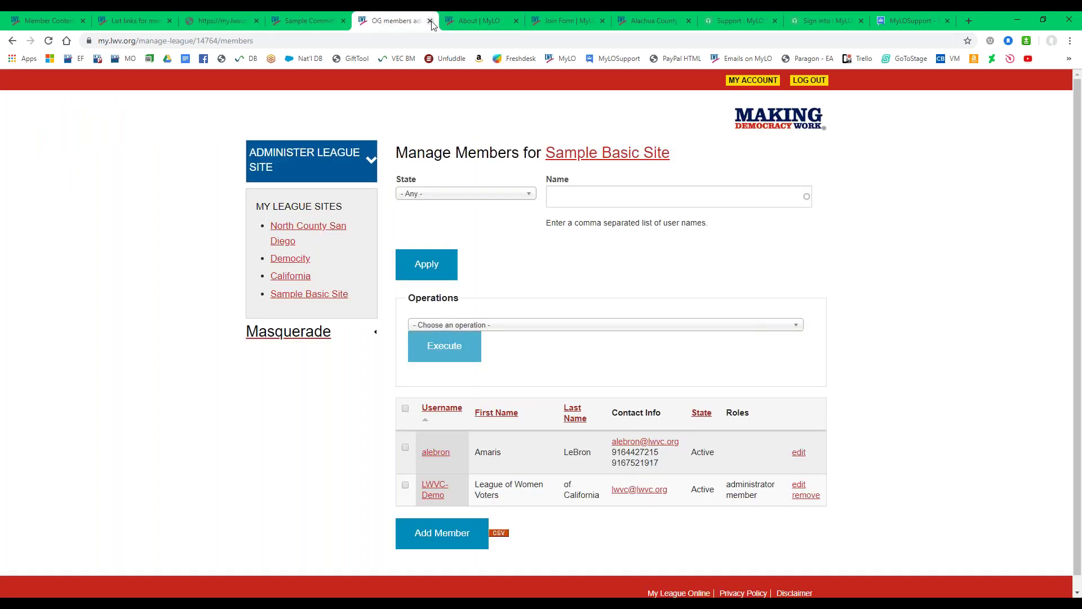
pyautogui.click(652, 20)
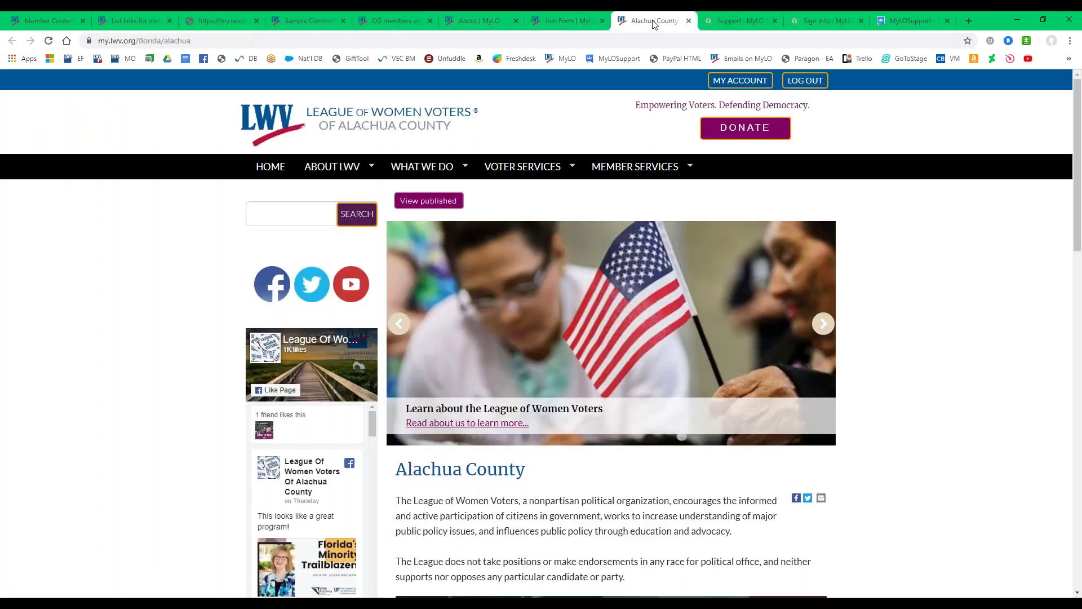
pyautogui.moveTo(526, 186)
pyautogui.hotkey('ctrl', '5')
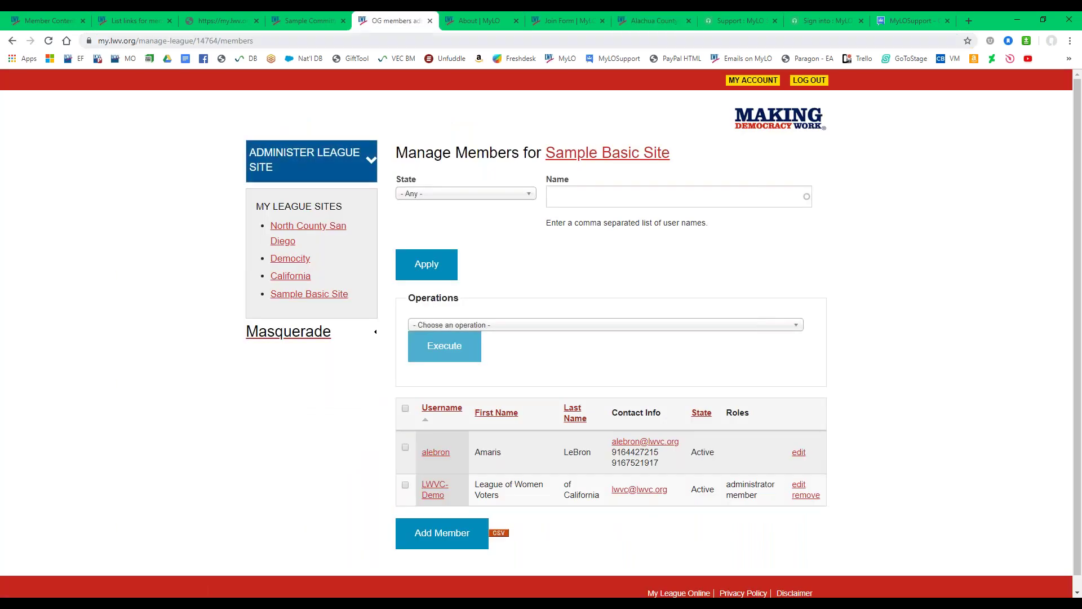
# Open the Glendale/Burbank Action Alerts RSS feed, close it, and return to Sample Basic Site Action Alerts.
pyautogui.hotkey('ctrl', 'l')
pyautogui.write('ndale')
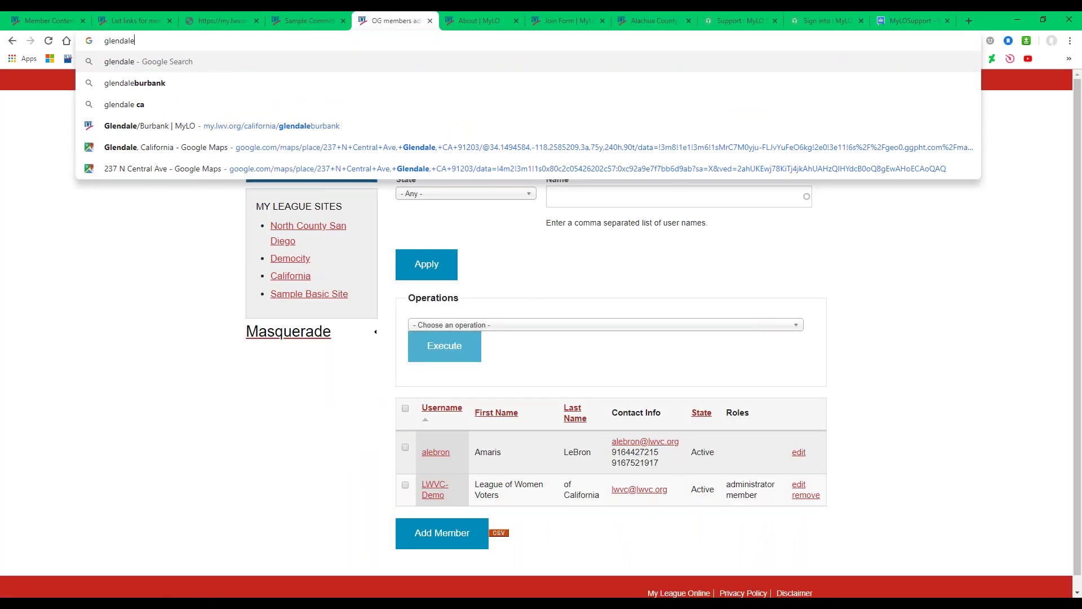
pyautogui.click(172, 130)
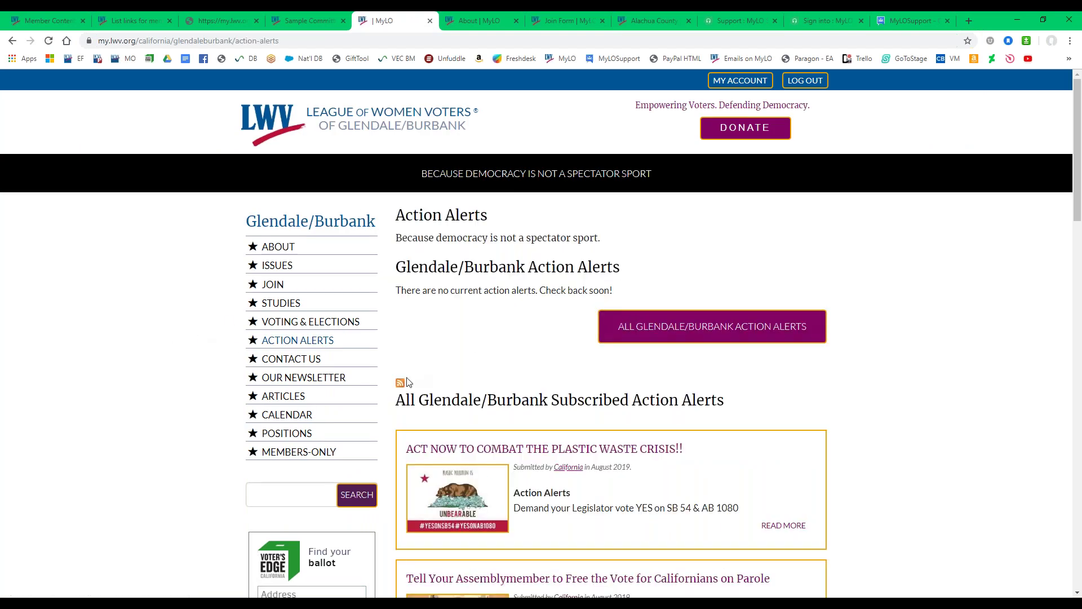
pyautogui.click(406, 381)
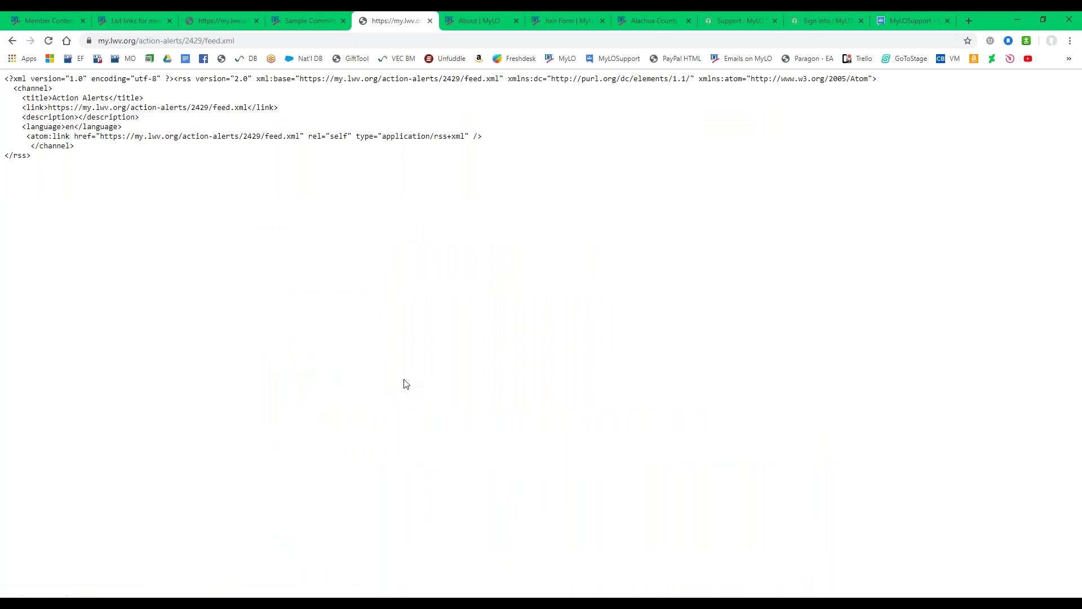
pyautogui.click(430, 21)
pyautogui.click(242, 21)
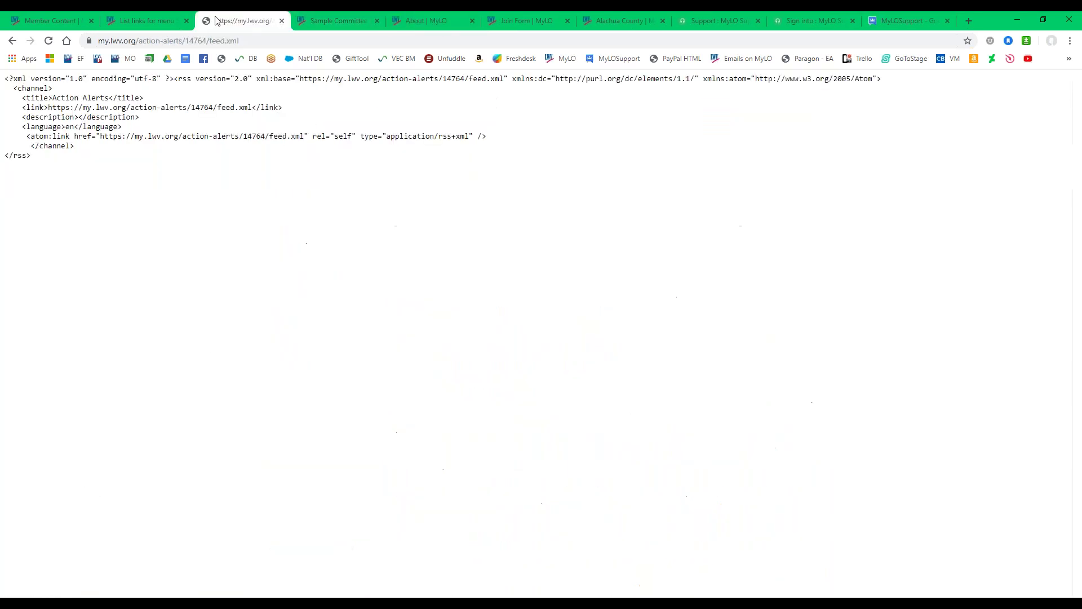
pyautogui.click(12, 40)
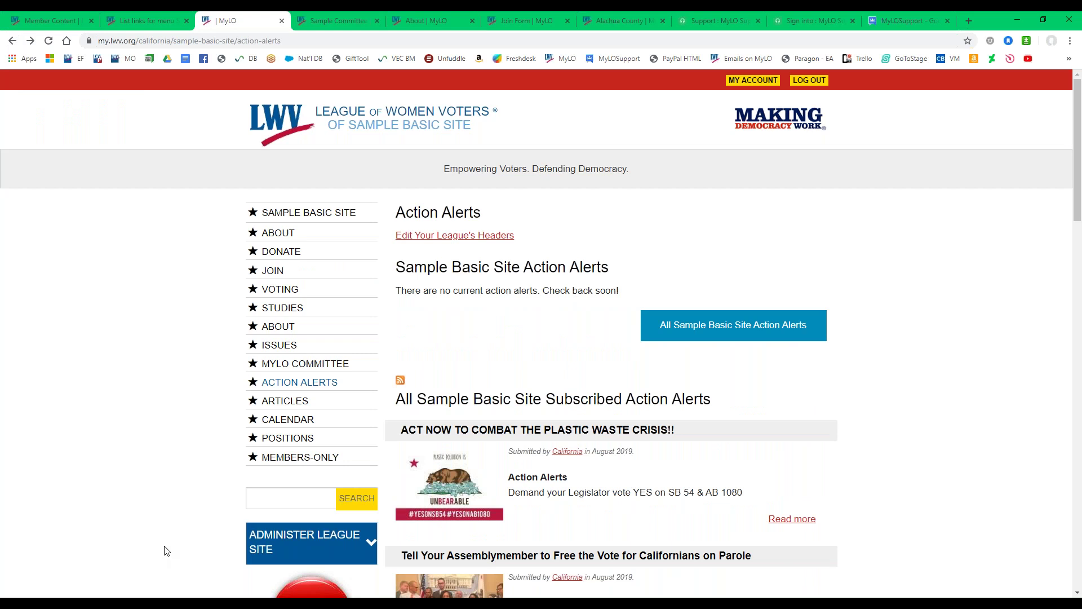
# Go to the Sample Basic Site home page and scroll down to its league title and mission description.
pyautogui.moveTo(235, 603)
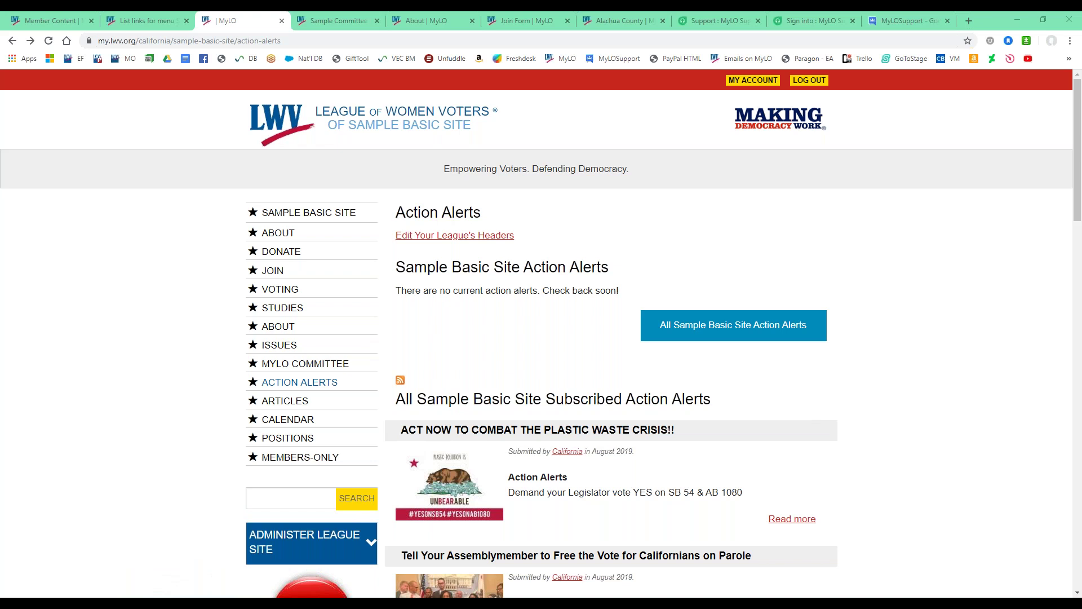
pyautogui.click(279, 213)
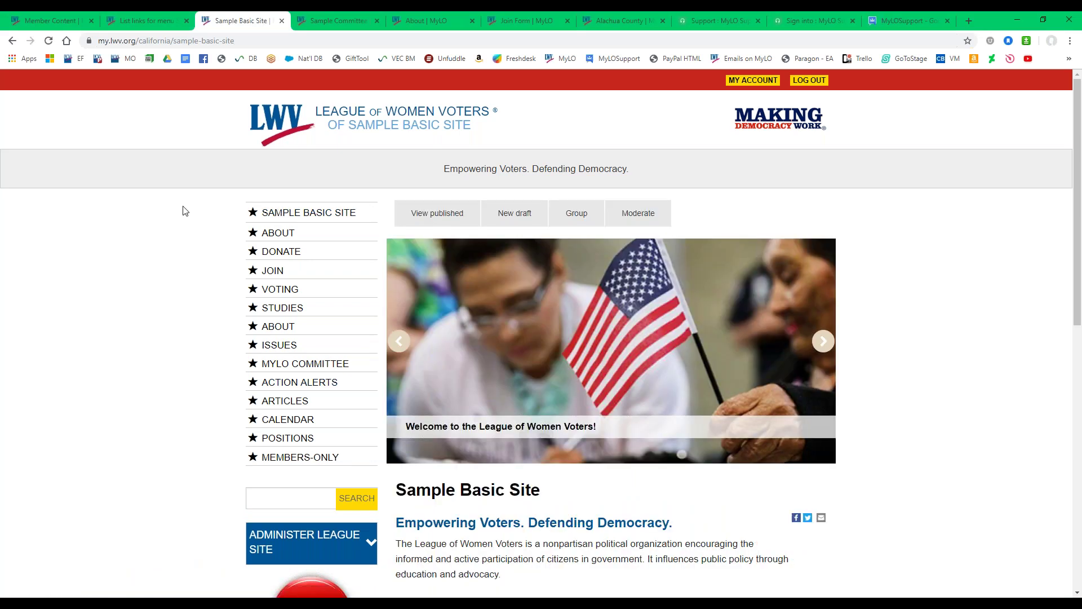
pyautogui.scroll(-3, 184, 213)
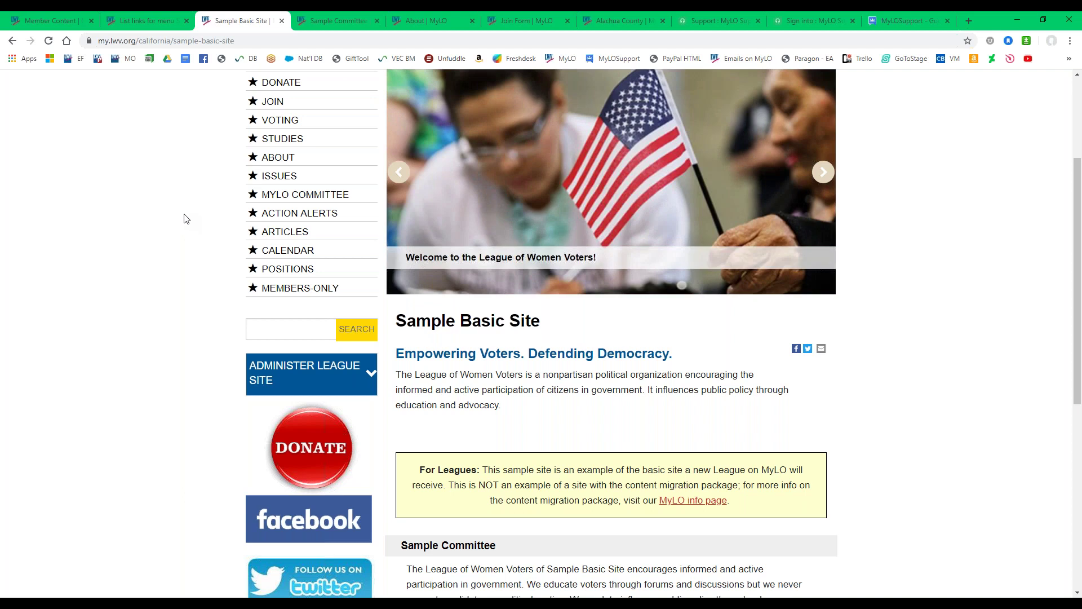
# In the MyLOSupport group, go to Manage members and choose Direct add members.
pyautogui.click(894, 21)
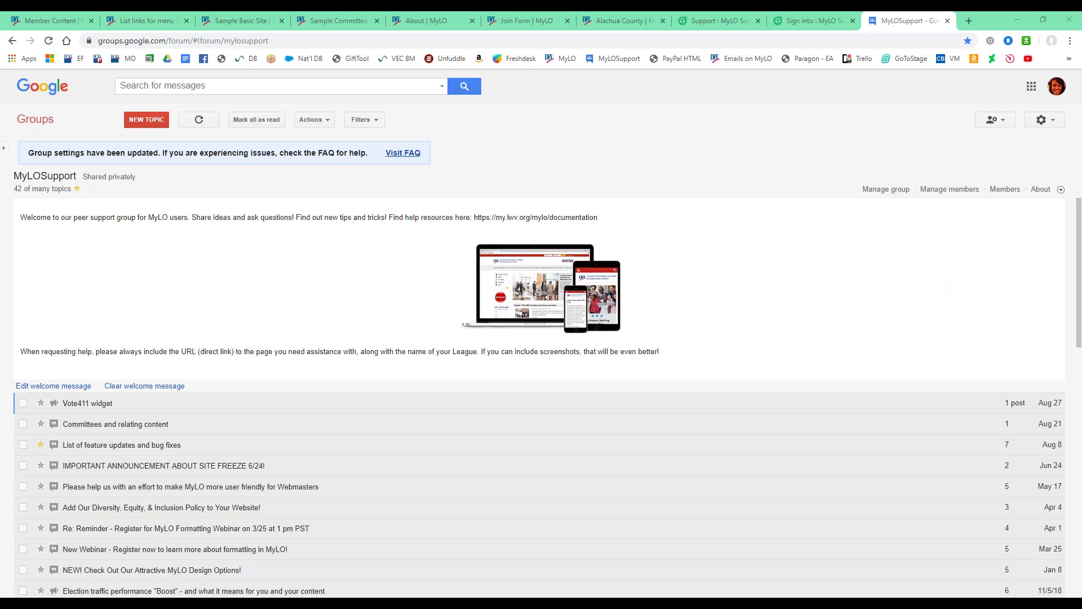
pyautogui.click(949, 189)
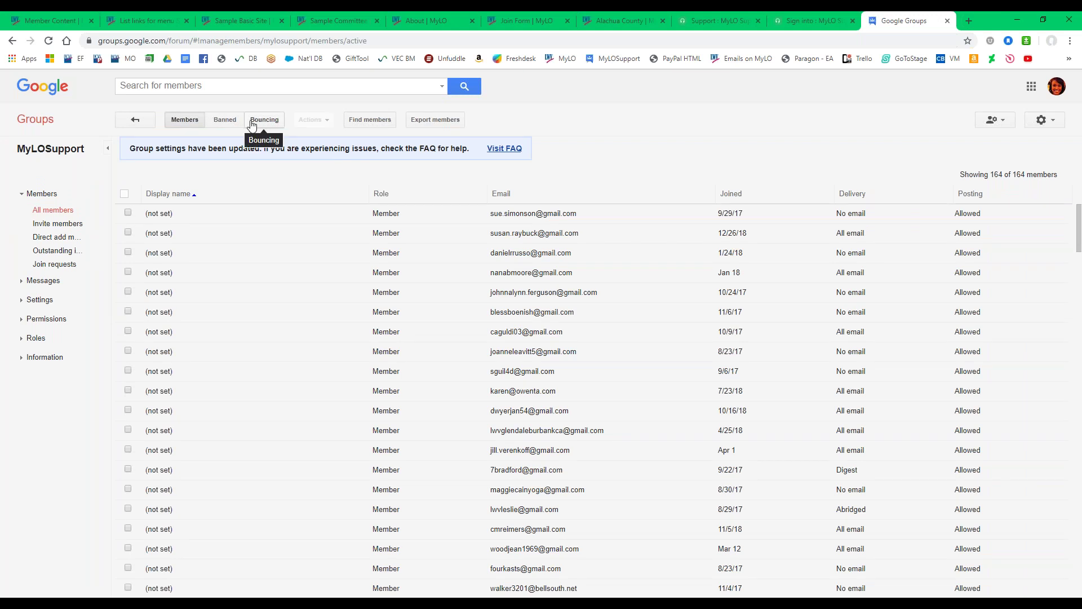
pyautogui.click(66, 236)
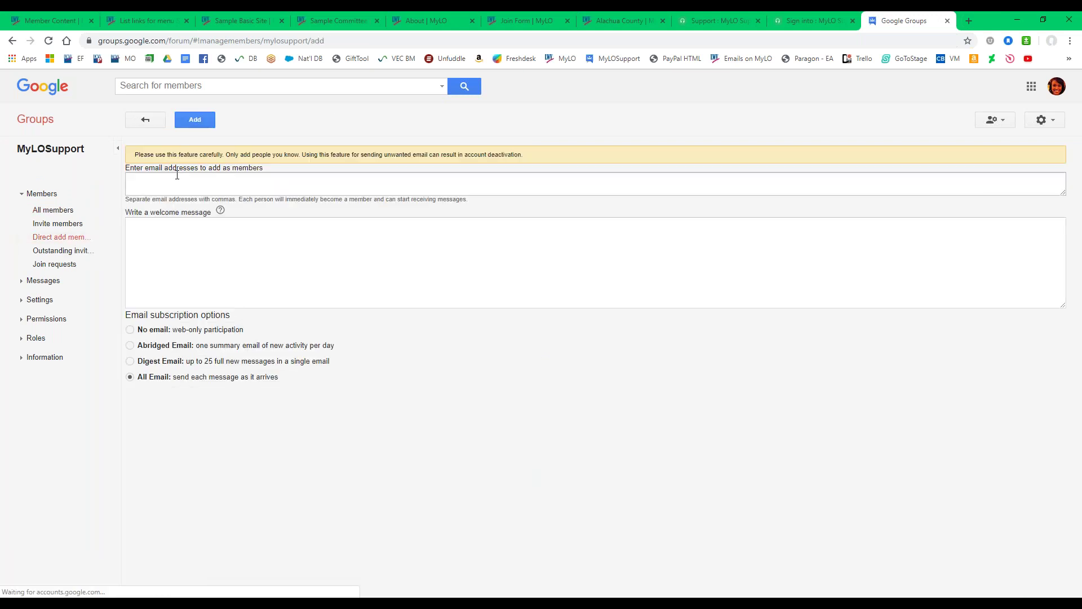
# Paste the new member's e-mail address and write a welcome message to the MyLO Support Group.
pyautogui.hotkey('ctrl', 'v')
pyautogui.click(175, 236)
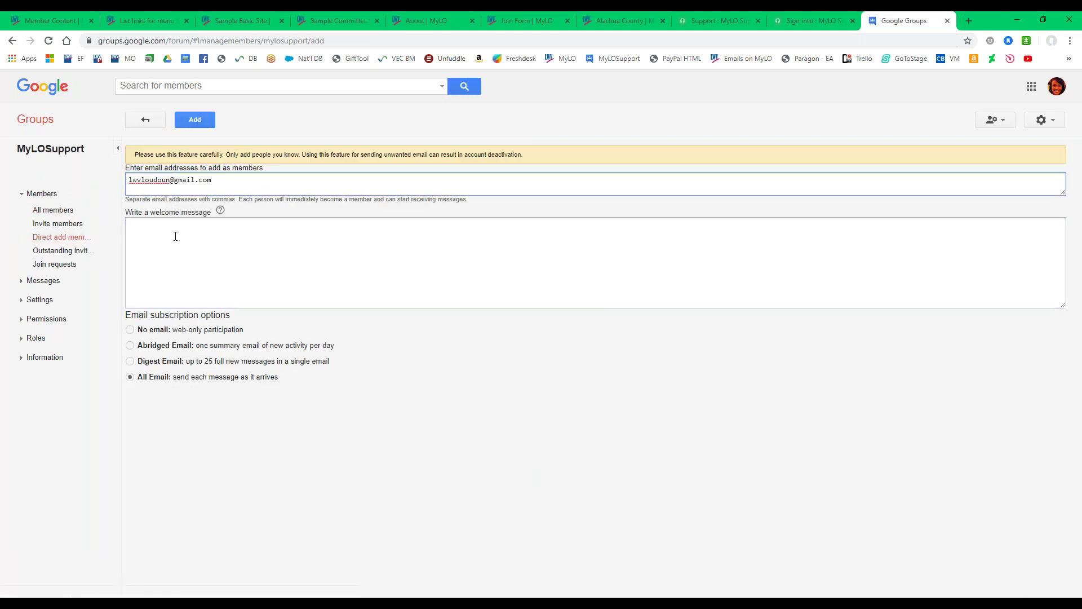
pyautogui.write('welcome to the')
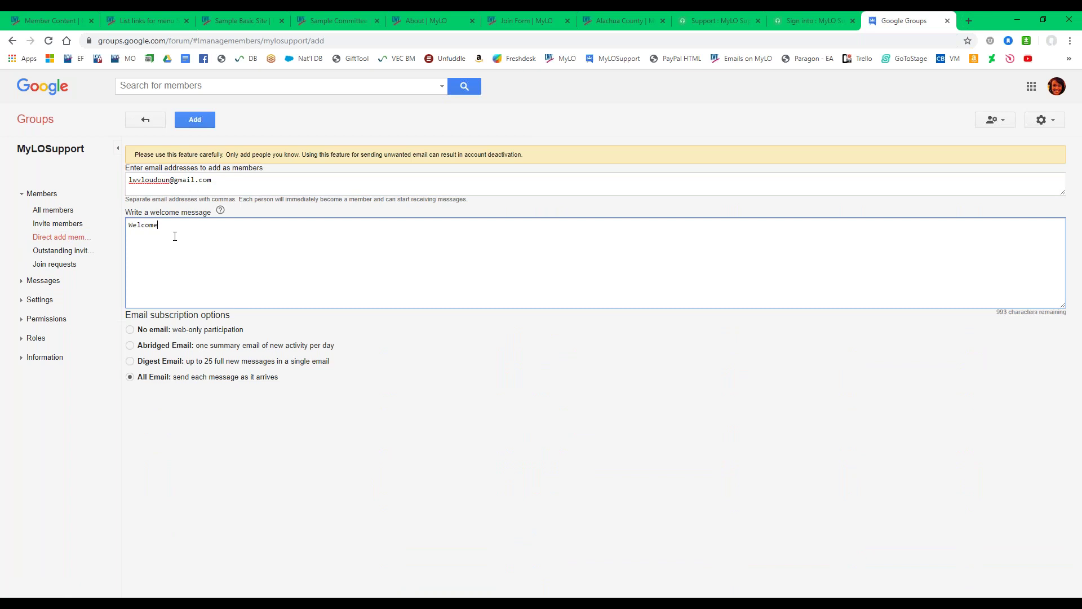
pyautogui.write(' Mu')
pyautogui.write('yLO Support ')
pyautogui.write('Group, Jo')
pyautogui.write('anne!')
# Add the member, pass the reCAPTCHA check, and confirm the addition.
pyautogui.click(197, 122)
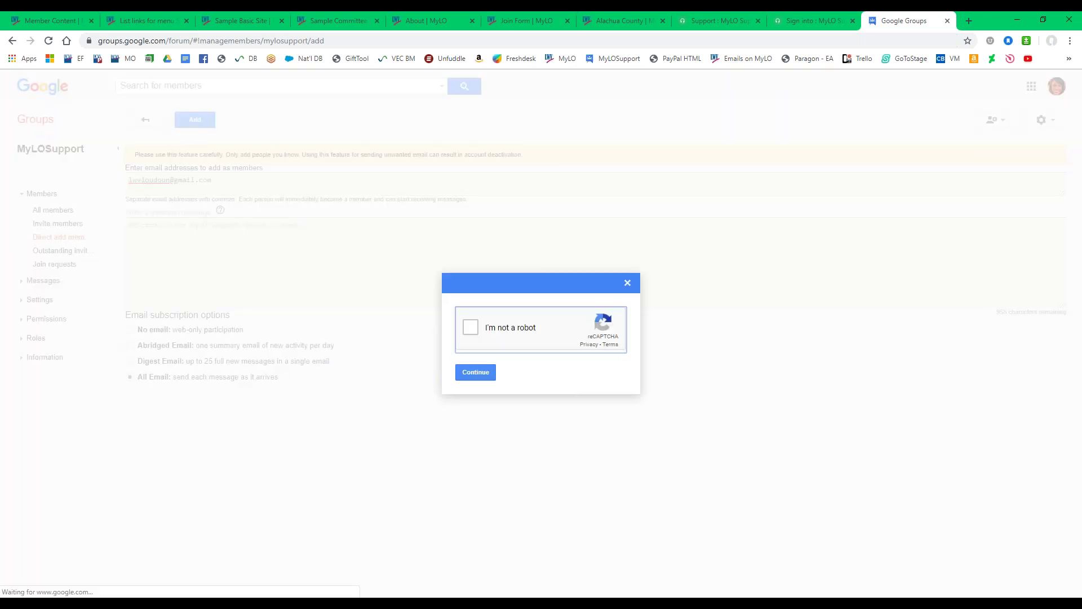
pyautogui.click(471, 328)
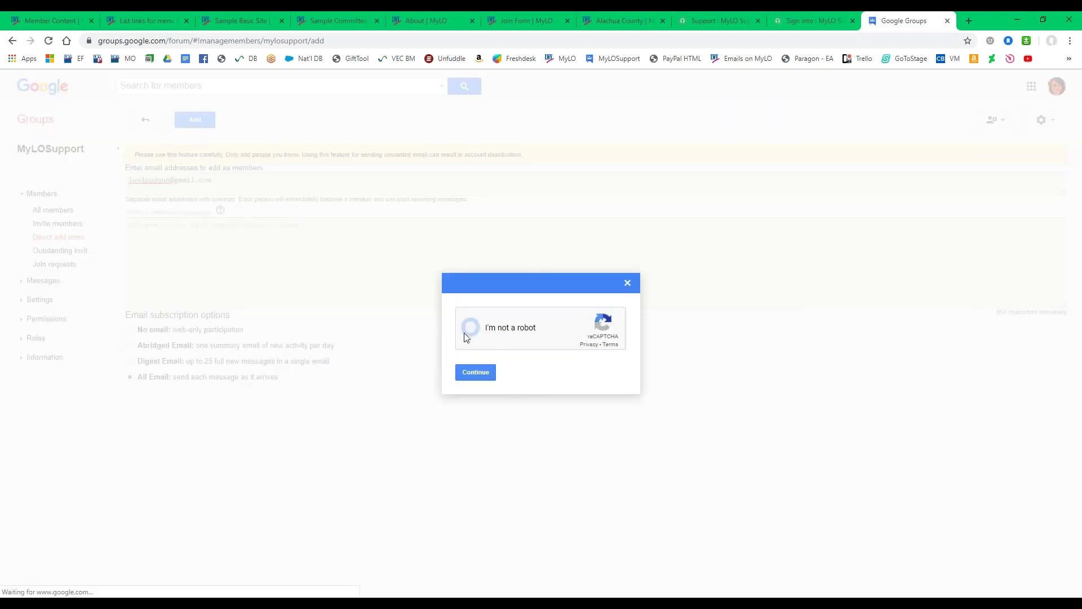
pyautogui.click(476, 377)
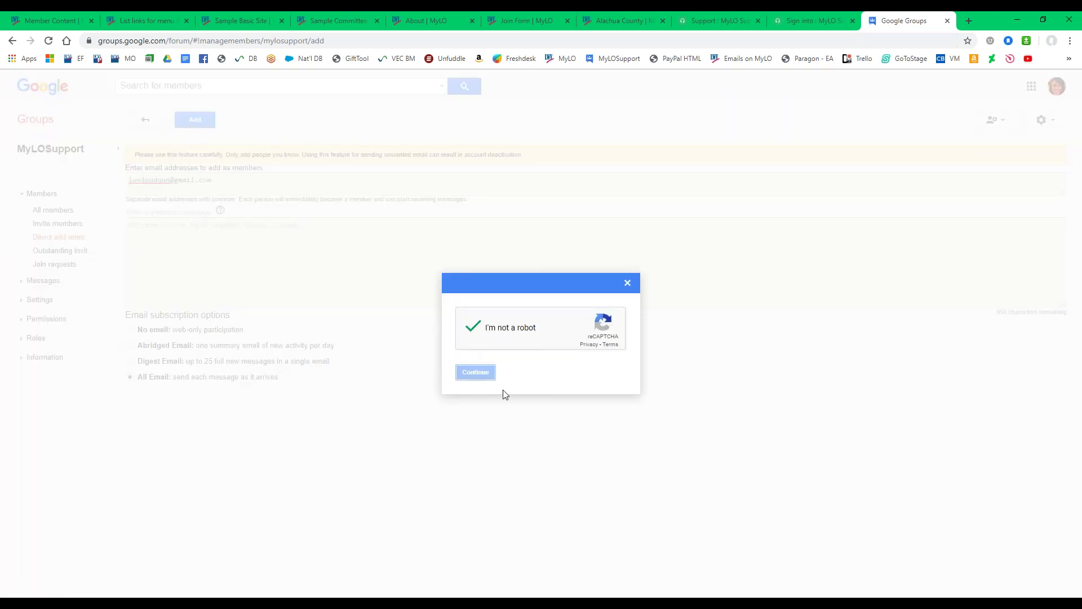
pyautogui.click(474, 373)
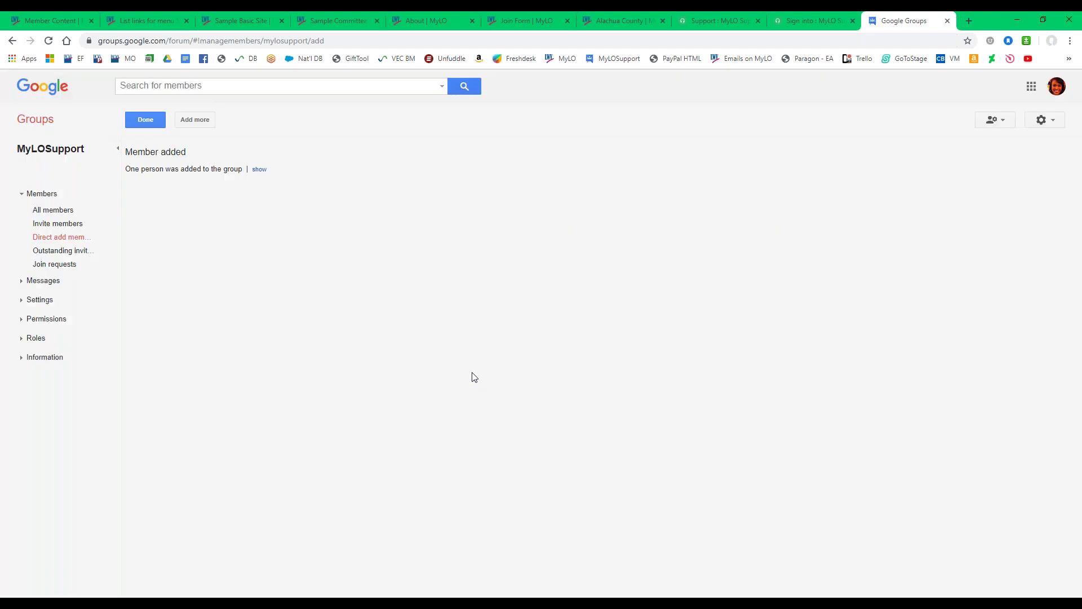
pyautogui.click(32, 121)
# Go back to the MyLOSupport group, confirm leaving the add-members page, then return to the Sample Basic Site home page.
pyautogui.click(13, 40)
pyautogui.click(35, 148)
pyautogui.click(587, 105)
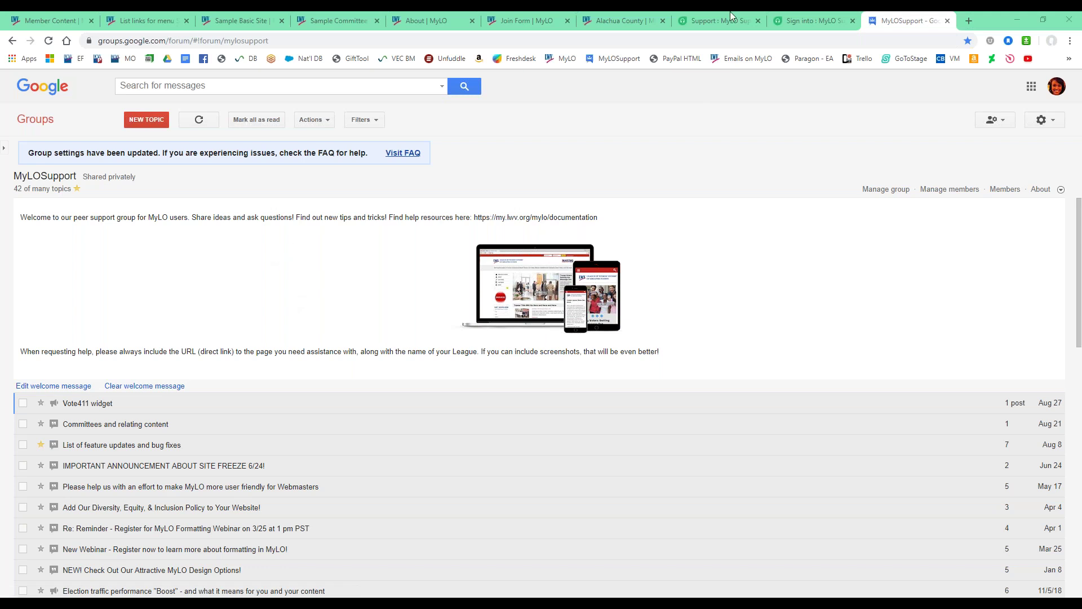
pyautogui.click(247, 21)
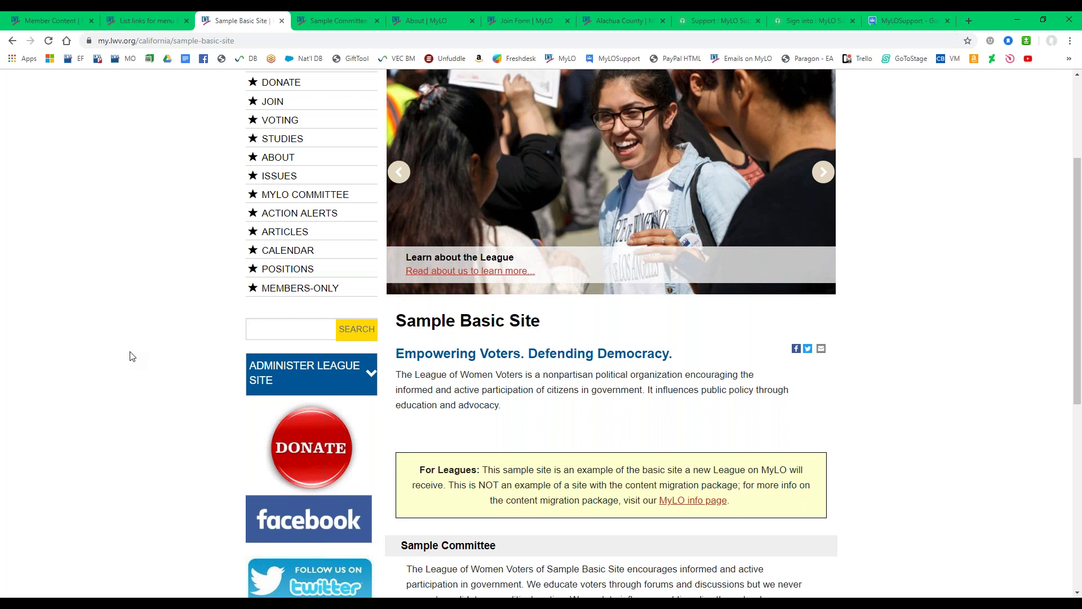
pyautogui.scroll(3, 154, 425)
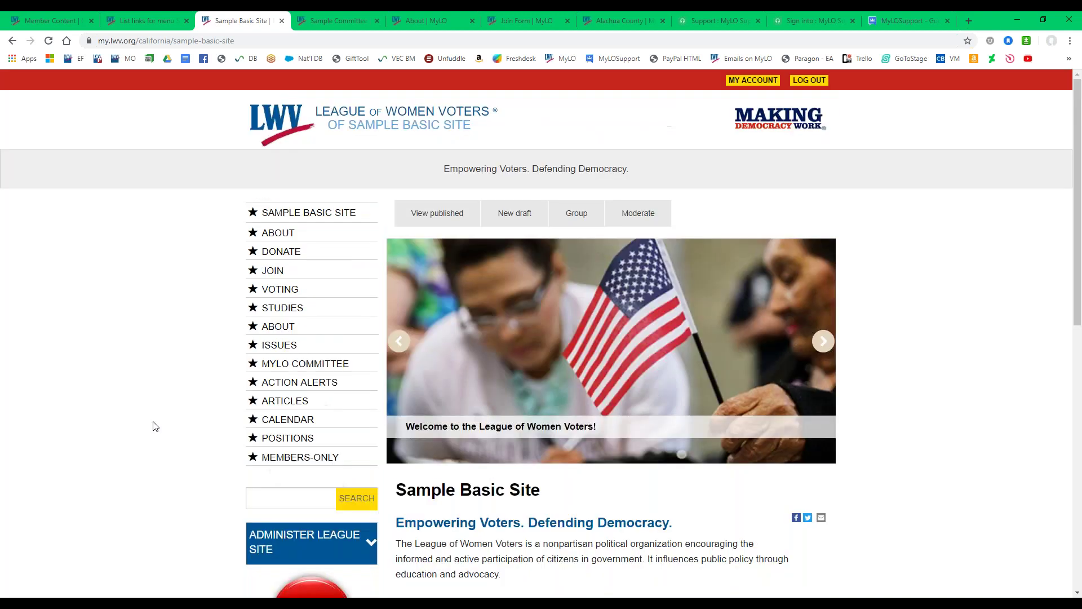